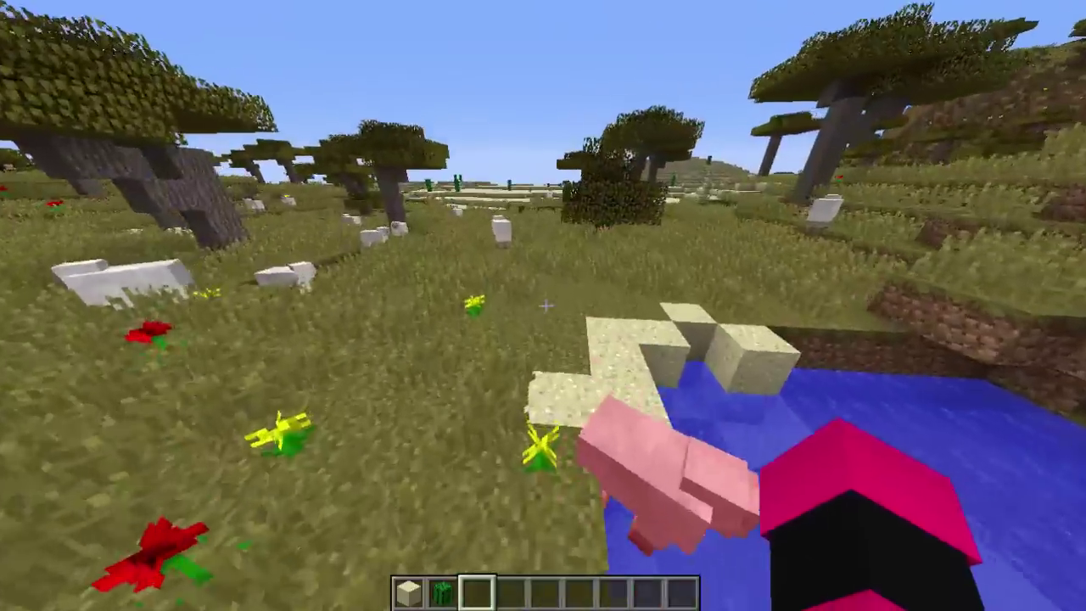
{"action": "key", "text": "w"}
{"action": "left_click", "coordinate": [546, 305]}
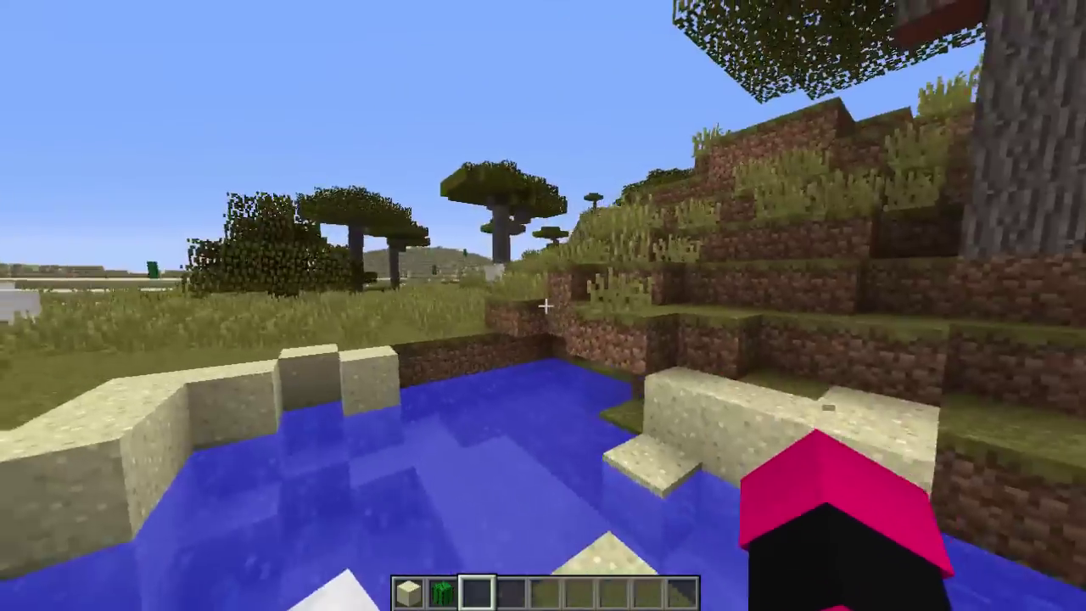
{"action": "key", "text": "w"}
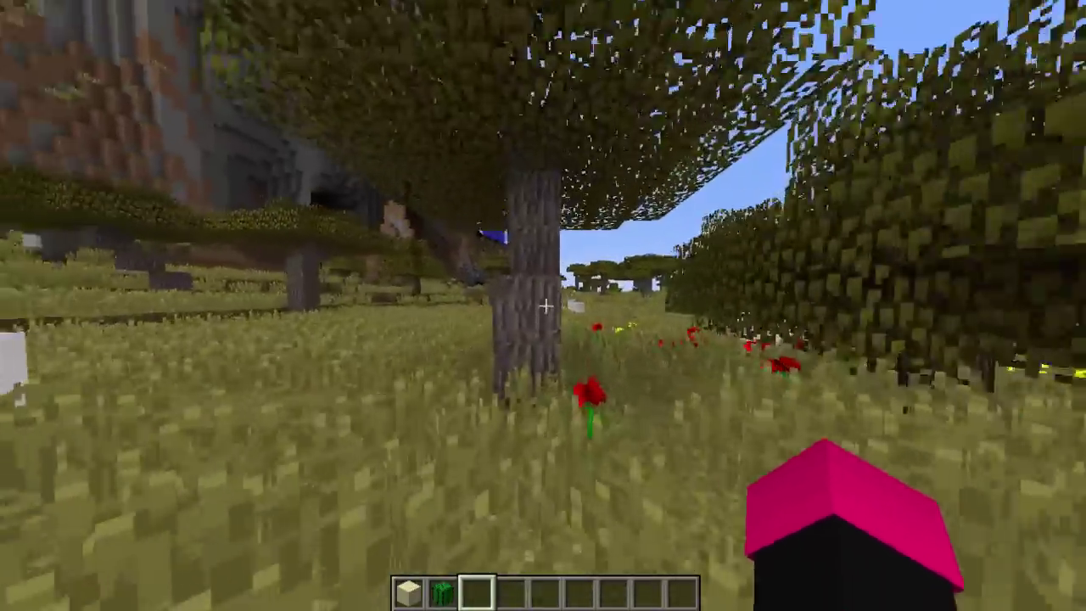
{"action": "left_click", "coordinate": [547, 305]}
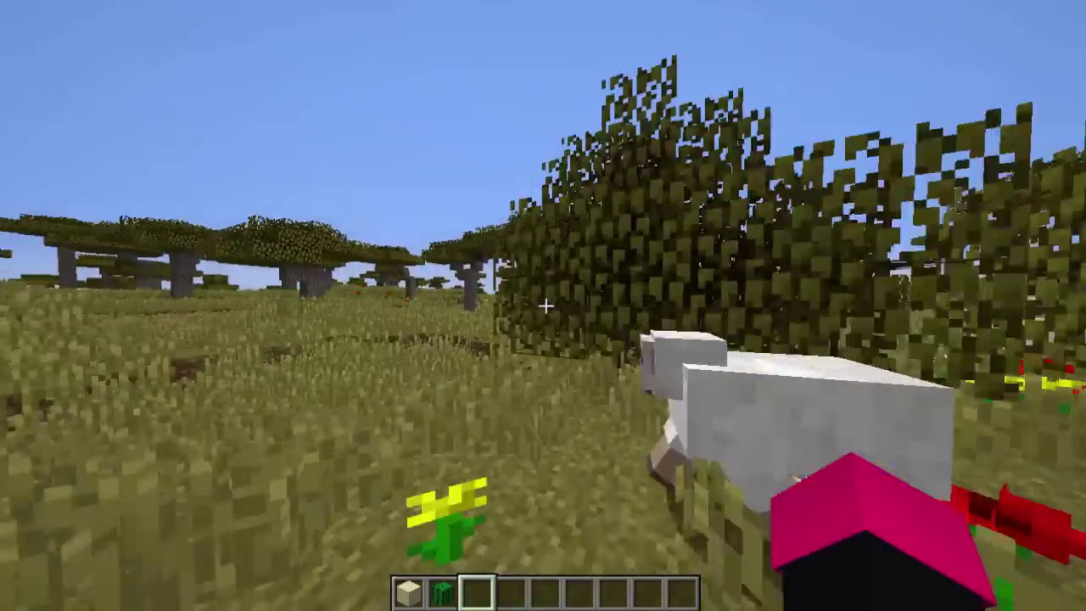
{"action": "key", "text": "w"}
{"action": "key", "text": "space"}
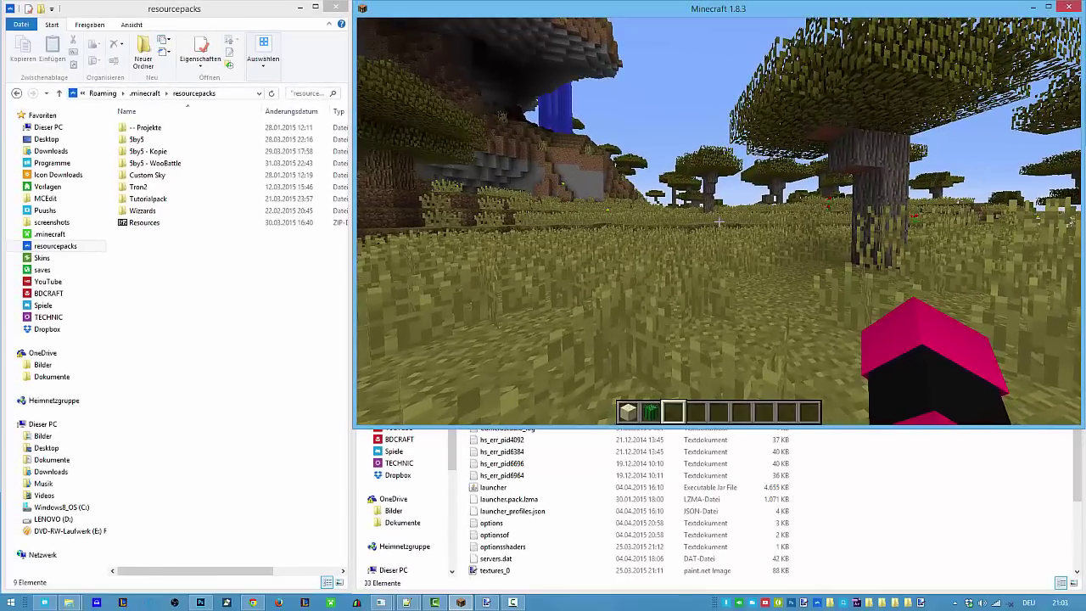
Minimize the Minecraft window and extend the .minecraft folder window to the full height of the screen
{"action": "key", "text": "e"}
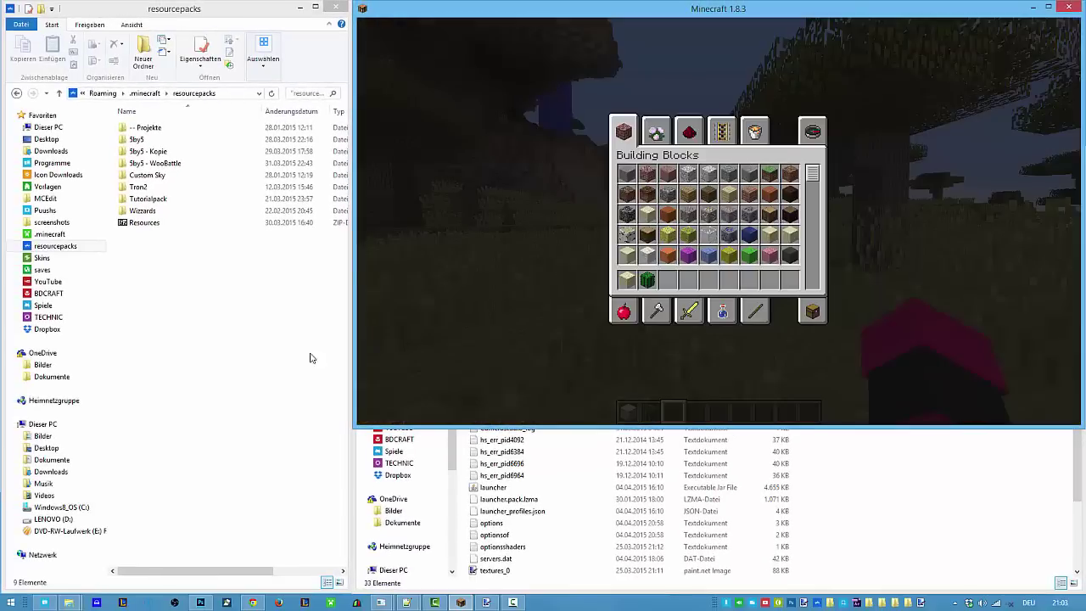
{"action": "left_click", "coordinate": [1028, 8]}
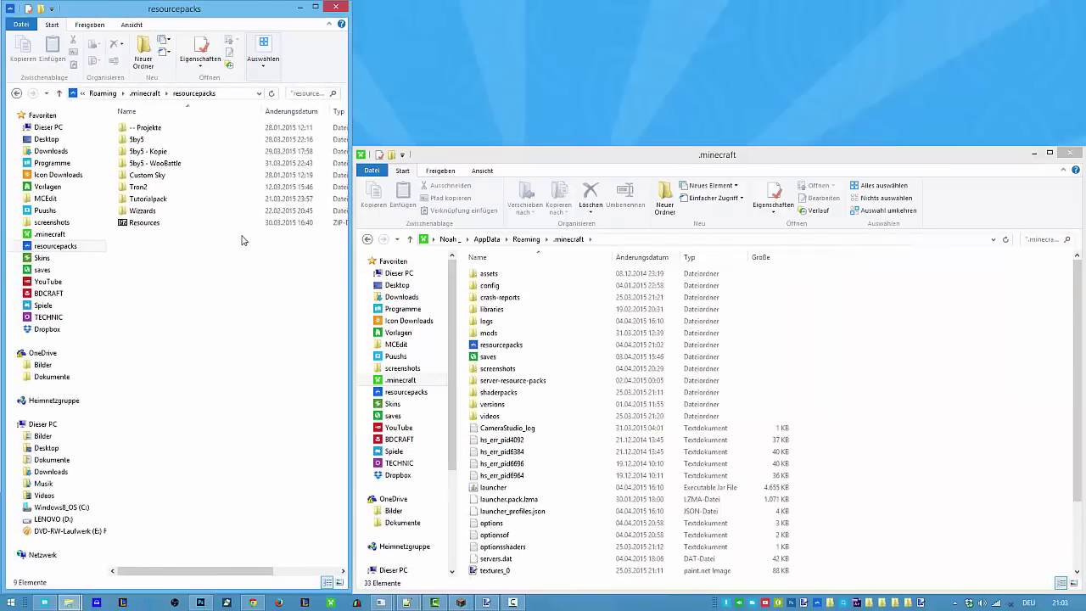
{"action": "left_click_drag", "start_coordinate": [215, 225], "coordinate": [183, 105]}
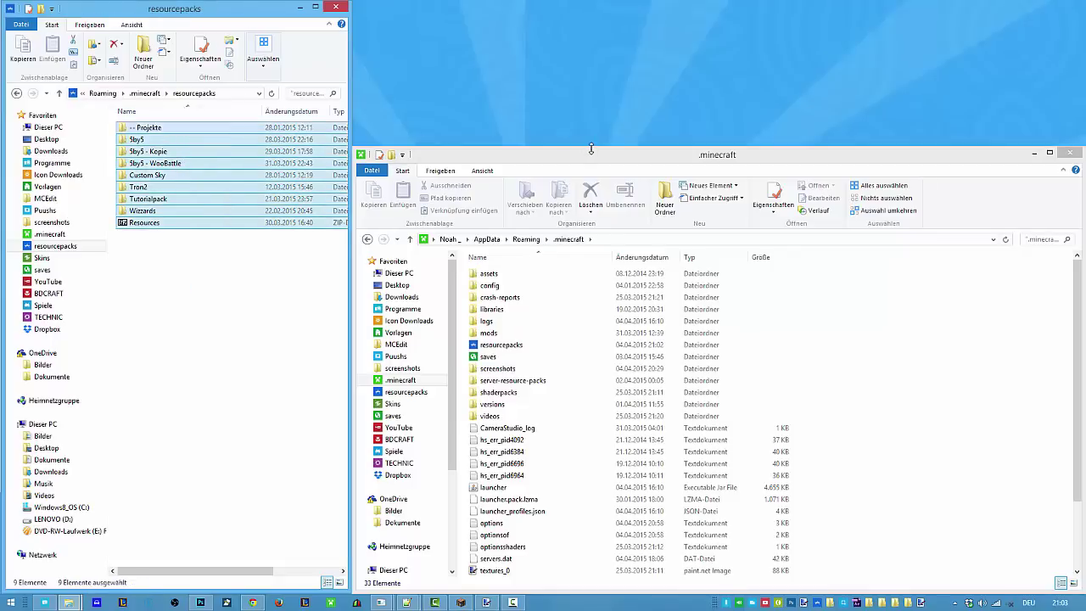
{"action": "left_click_drag", "start_coordinate": [589, 147], "coordinate": [587, 2]}
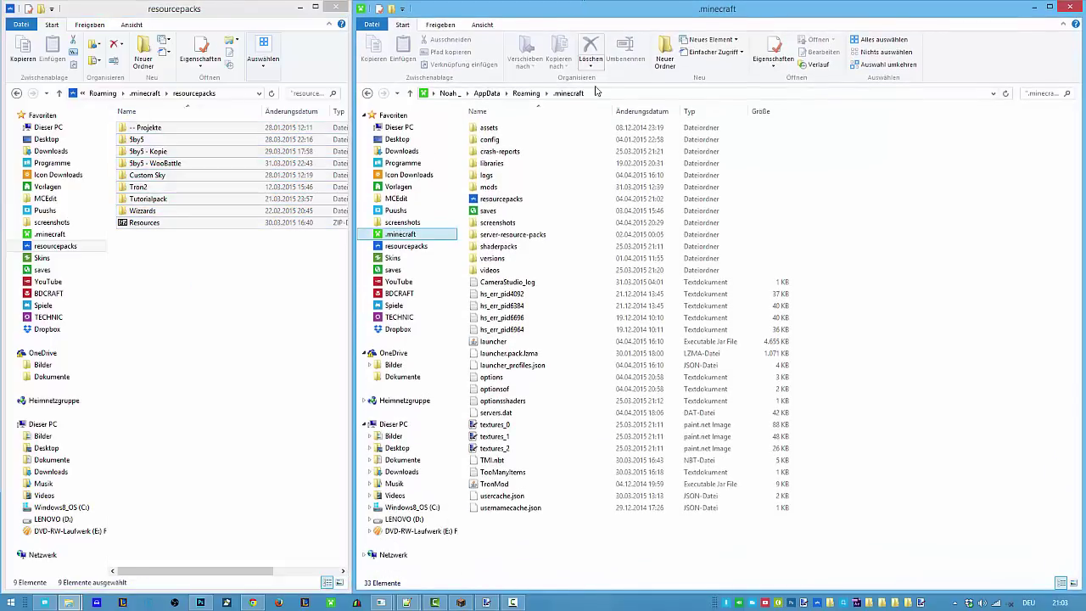
Go to the %appdata% location in the .minecraft folder window and open the .minecraft folder from there
{"action": "left_click", "coordinate": [608, 96]}
{"action": "double_click", "coordinate": [607, 93]}
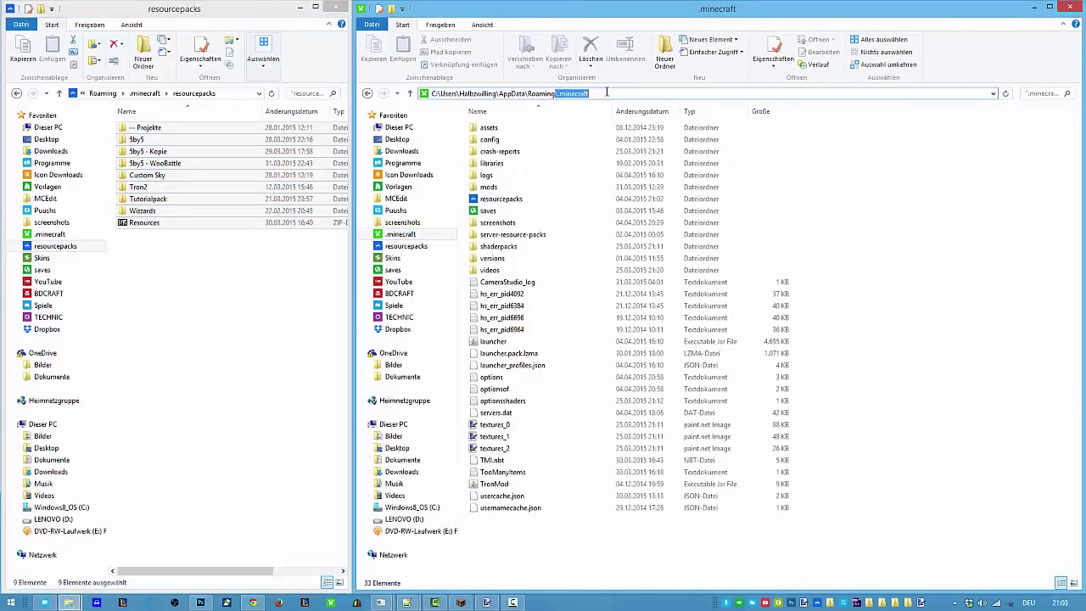
{"action": "left_click", "coordinate": [606, 92]}
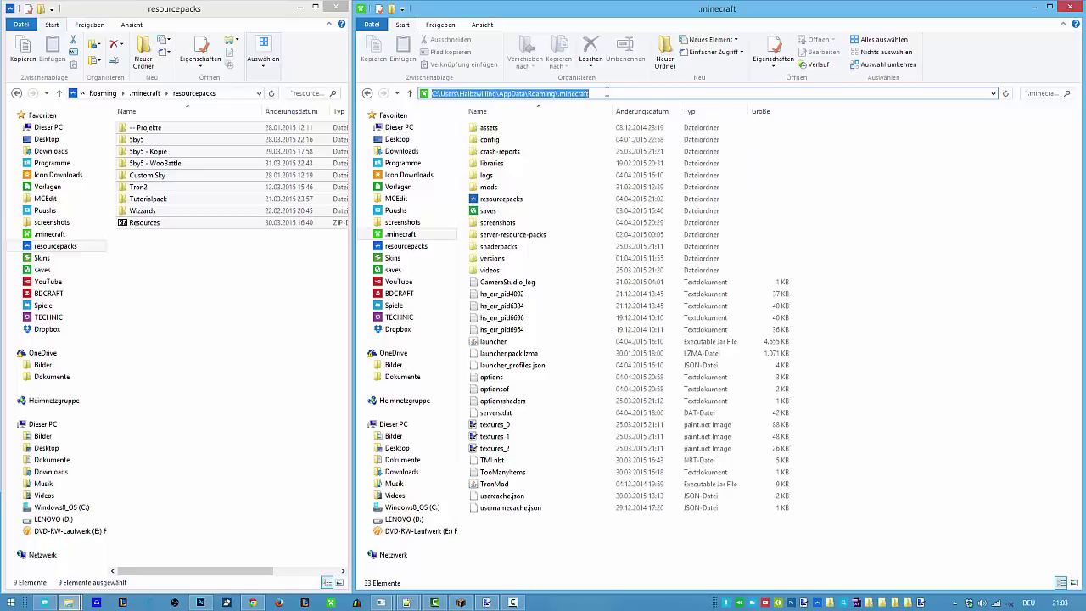
{"action": "type", "text": "%appd"}
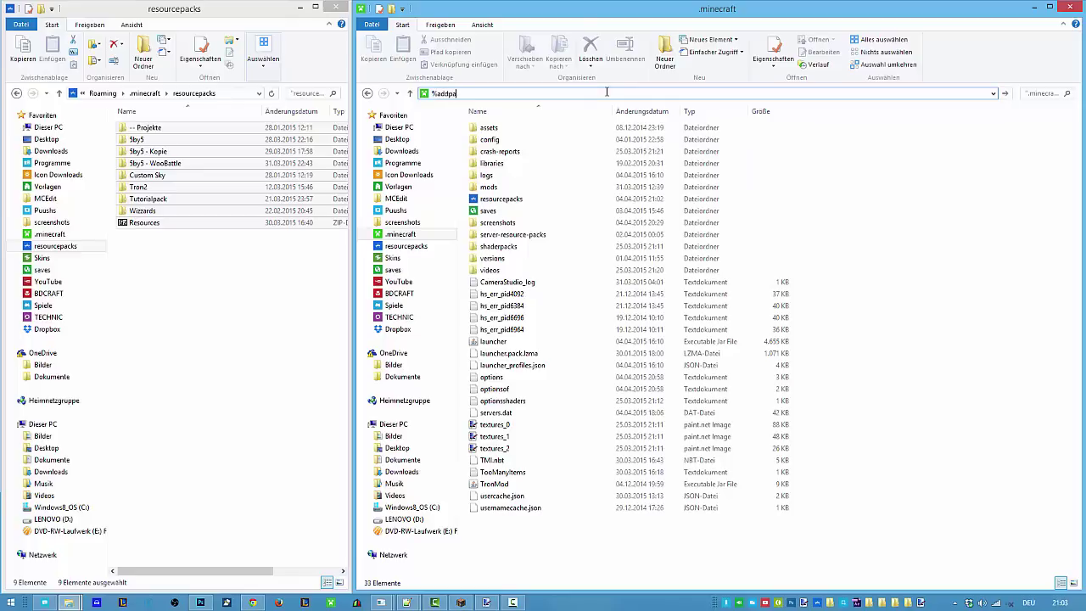
{"action": "type", "text": "addpada"}
{"action": "key", "text": "BackSpace"}
{"action": "key", "text": "BackSpace"}
{"action": "key", "text": "BackSpace"}
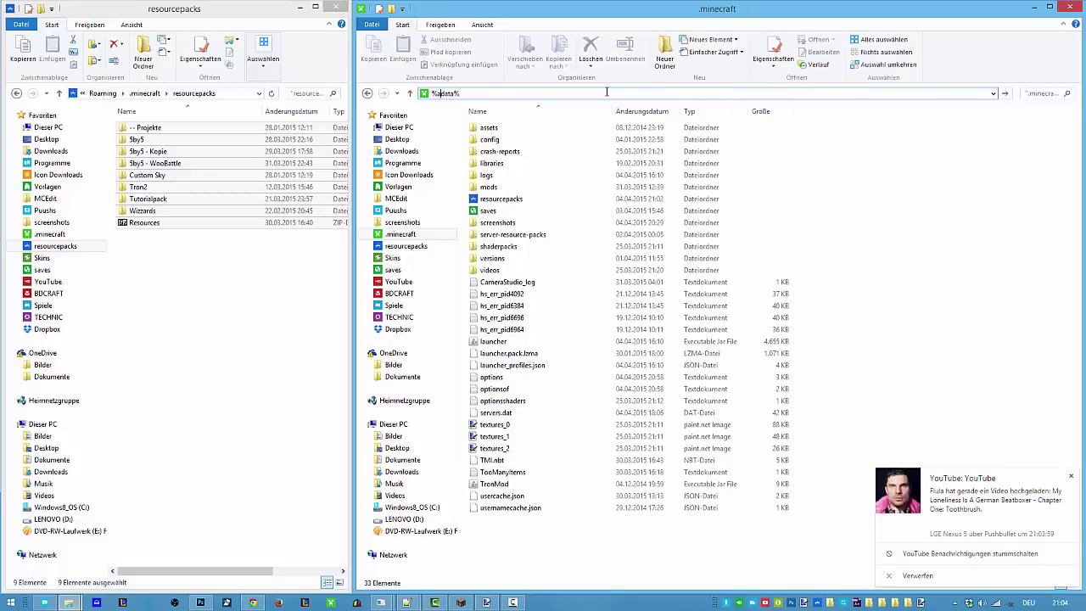
{"action": "key", "text": "Return"}
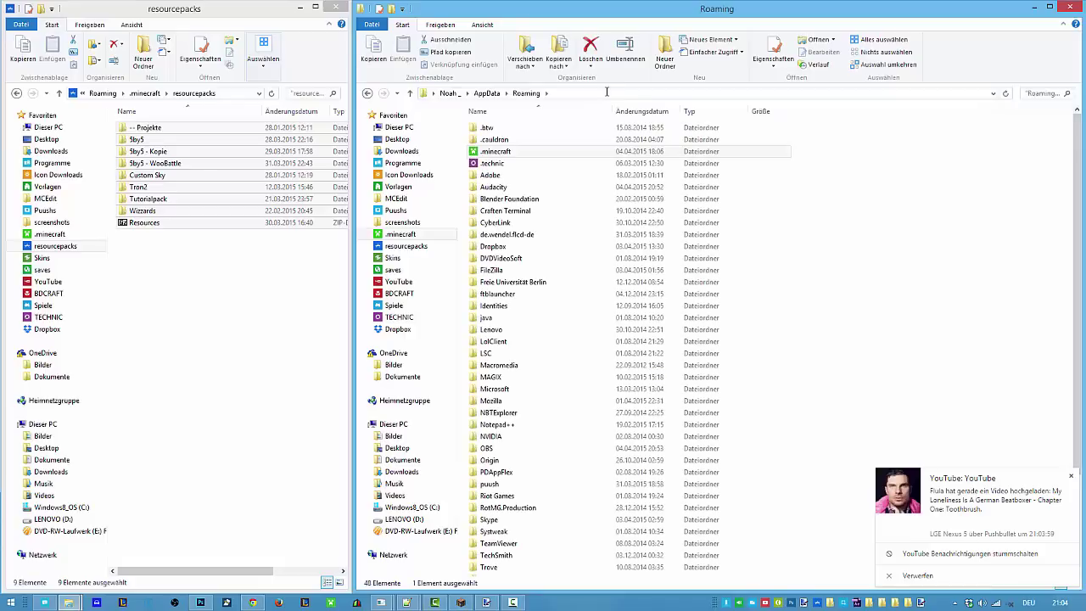
{"action": "left_click", "coordinate": [498, 155]}
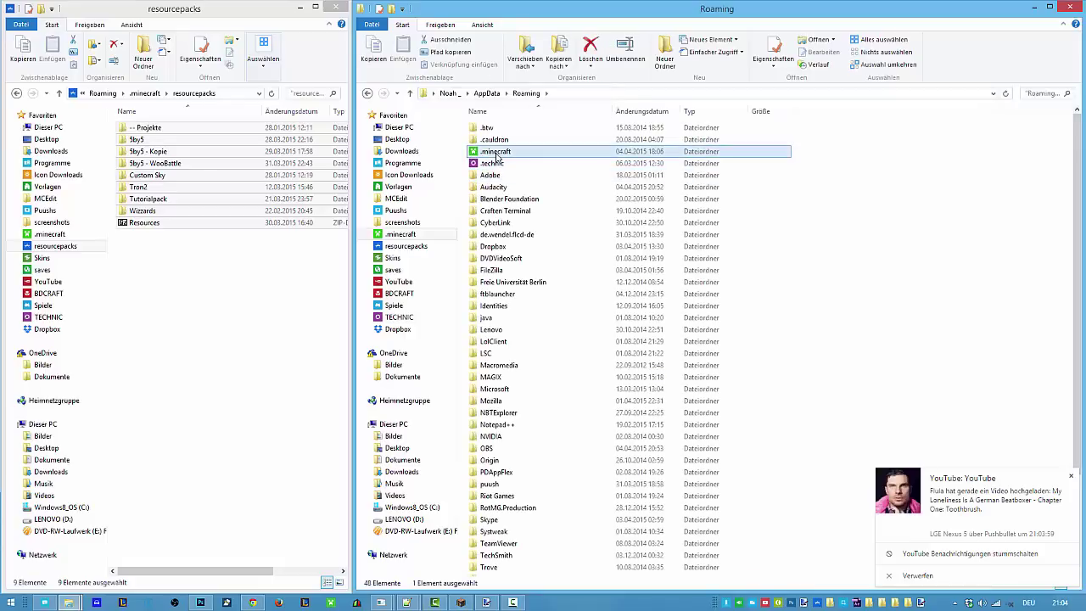
{"action": "double_click", "coordinate": [497, 154]}
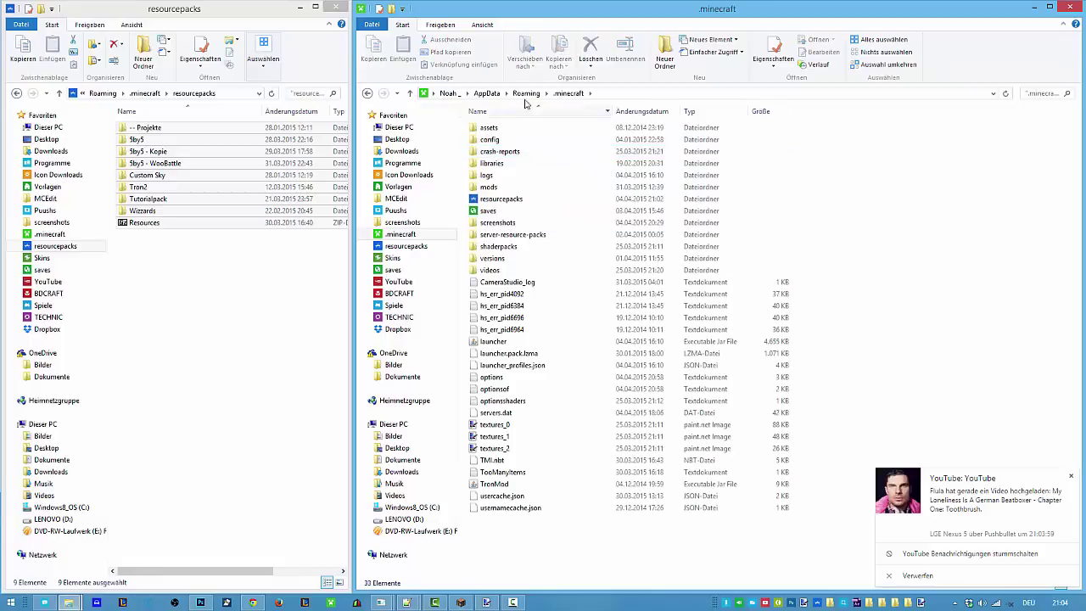
Check the general properties of the .minecraft folder in Roaming, close them and reopen the folder
{"action": "key", "text": "BackSpace"}
{"action": "right_click", "coordinate": [493, 153]}
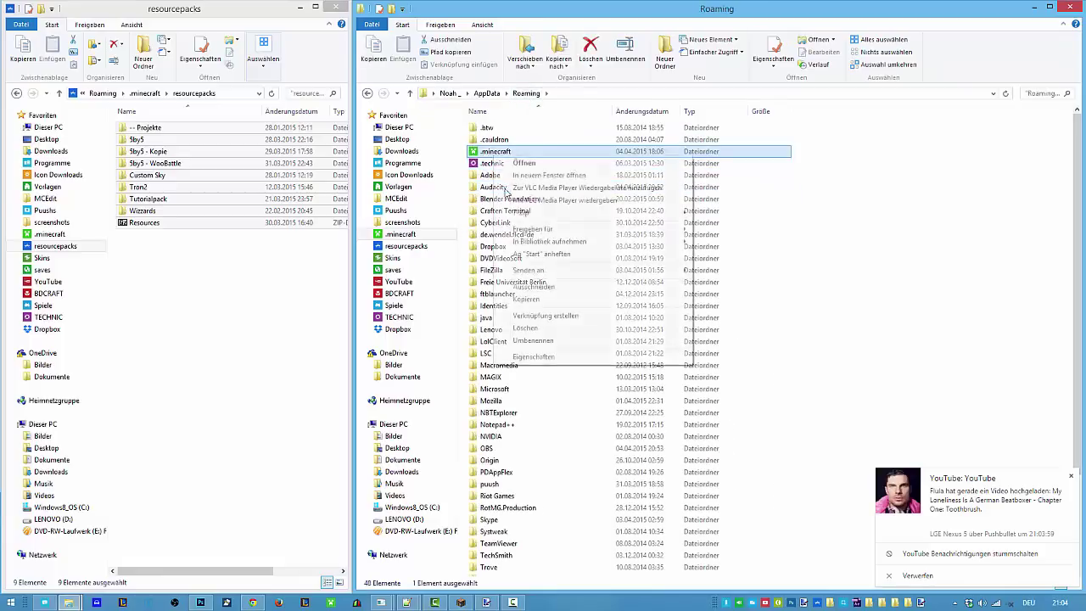
{"action": "left_click", "coordinate": [533, 356]}
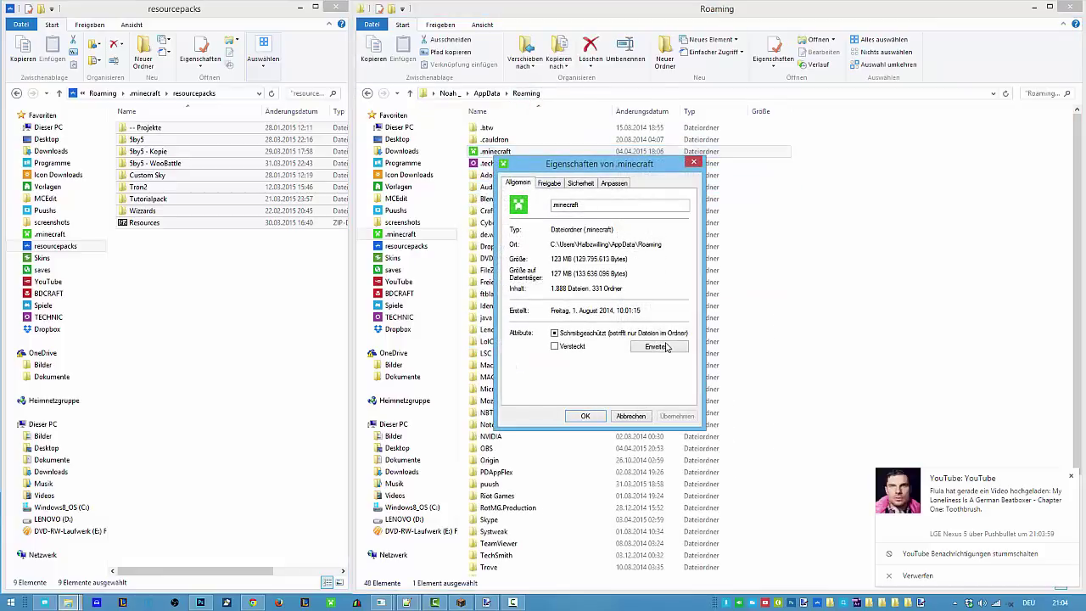
{"action": "left_click", "coordinate": [693, 164]}
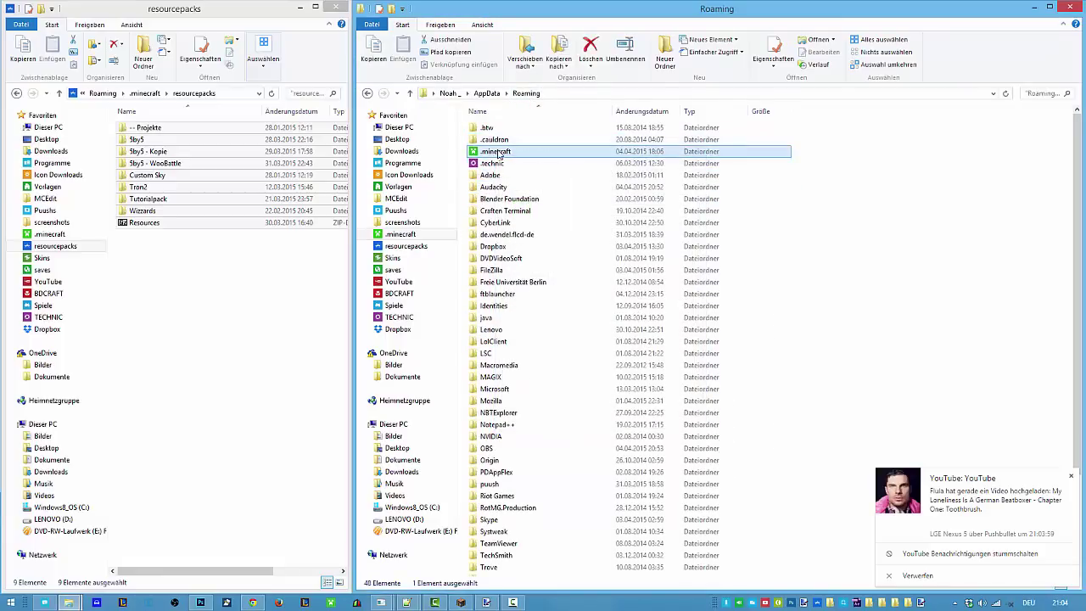
{"action": "double_click", "coordinate": [501, 153]}
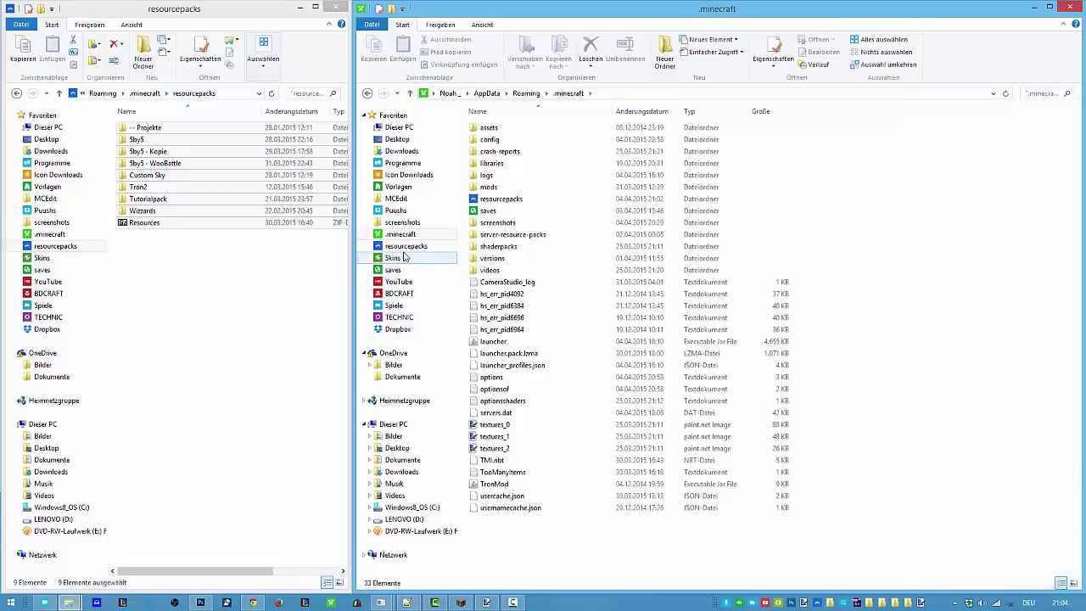
Switch to Minecraft, save and quit the world to the title screen, and return to the .minecraft folder window
{"action": "left_click", "coordinate": [459, 602]}
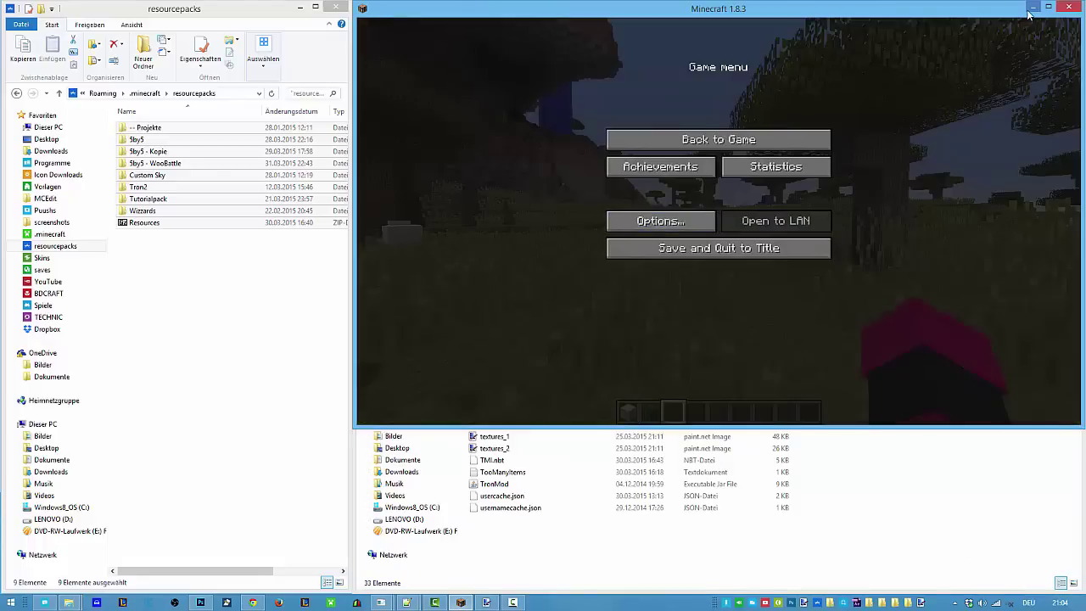
{"action": "left_click", "coordinate": [757, 242]}
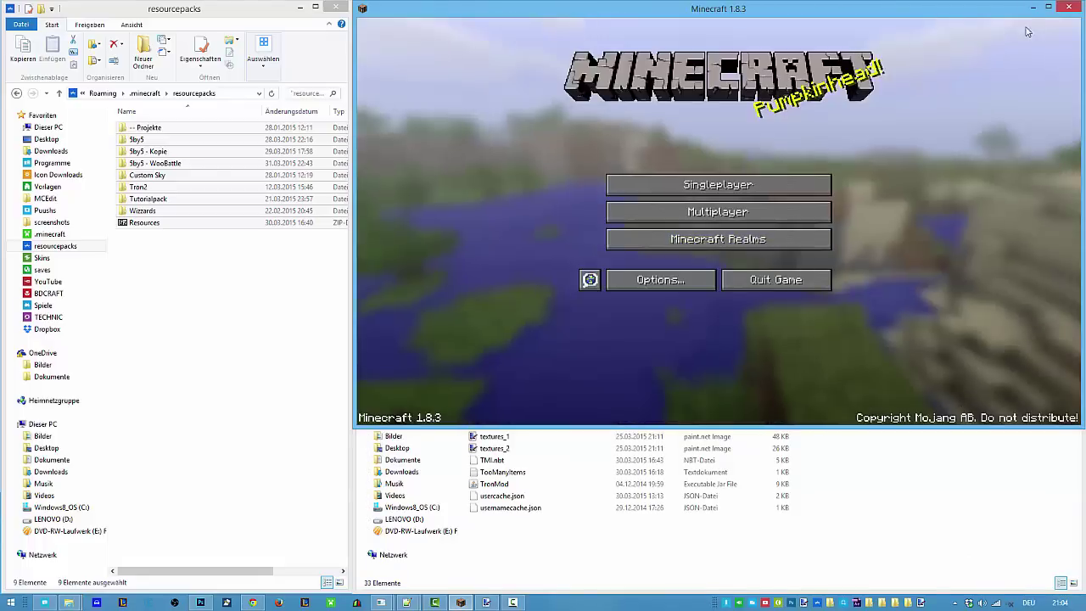
{"action": "left_click", "coordinate": [771, 281]}
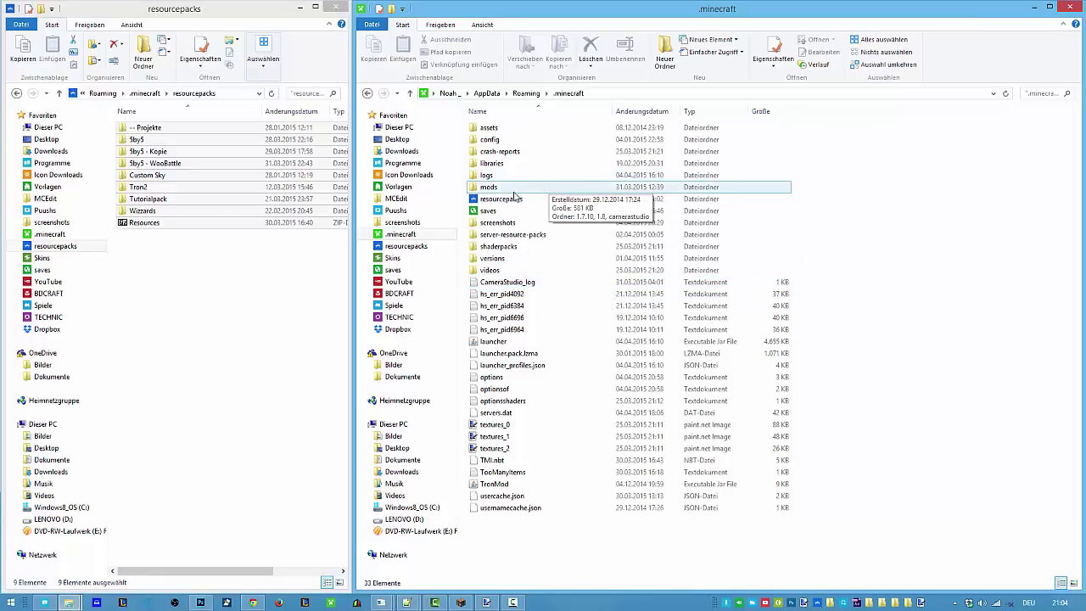
Clear the selection in the resourcepacks folder and open the versions folder inside .minecraft
{"action": "left_click", "coordinate": [170, 277]}
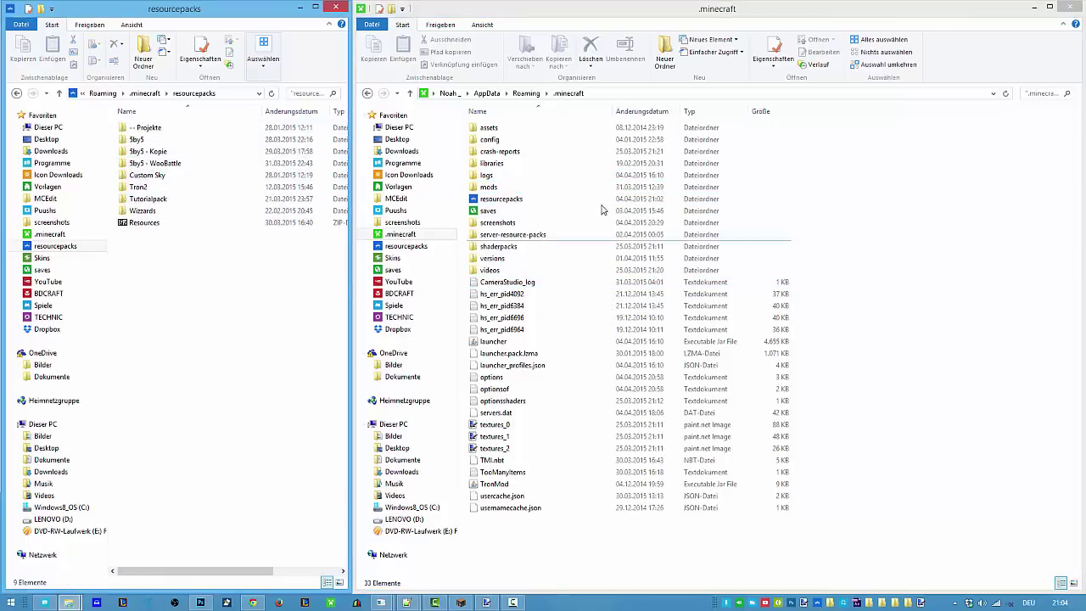
{"action": "left_click", "coordinate": [489, 127]}
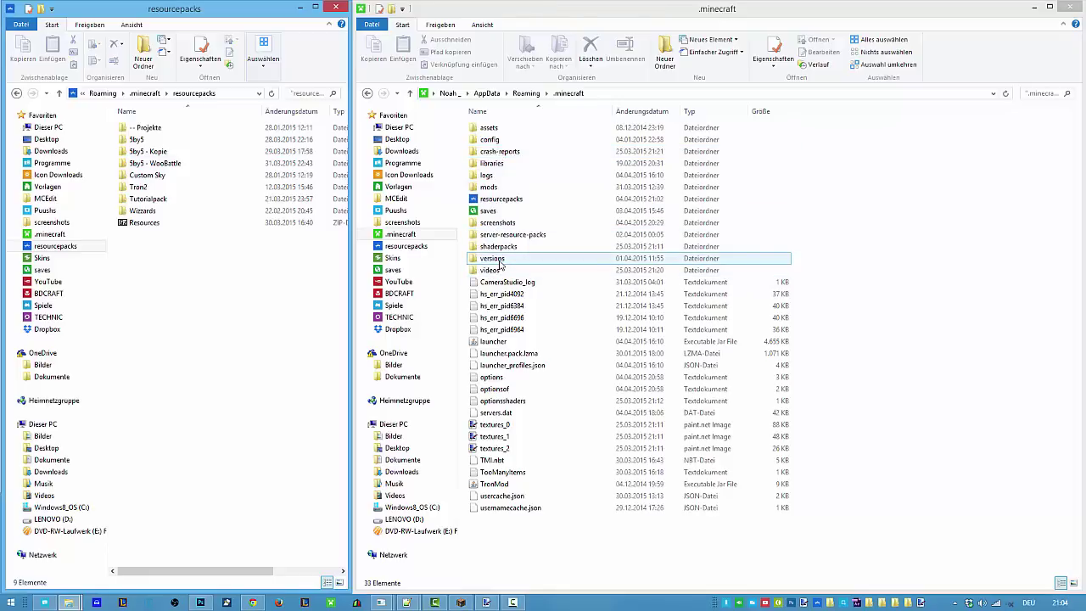
{"action": "left_click", "coordinate": [499, 259]}
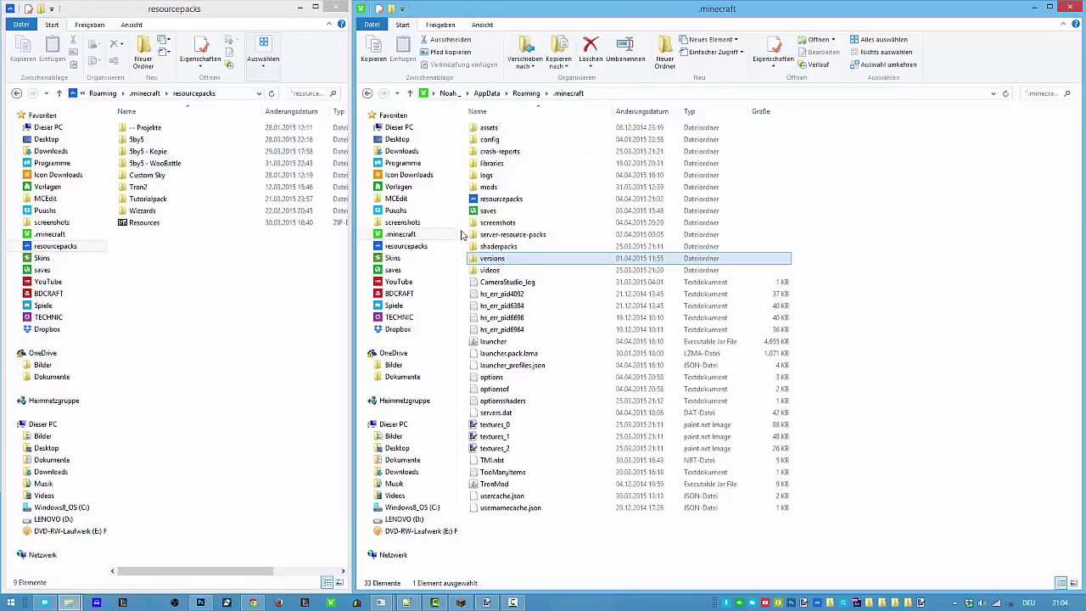
{"action": "double_click", "coordinate": [486, 263]}
{"action": "left_click_drag", "start_coordinate": [528, 305], "coordinate": [471, 117]}
{"action": "left_click", "coordinate": [505, 295]}
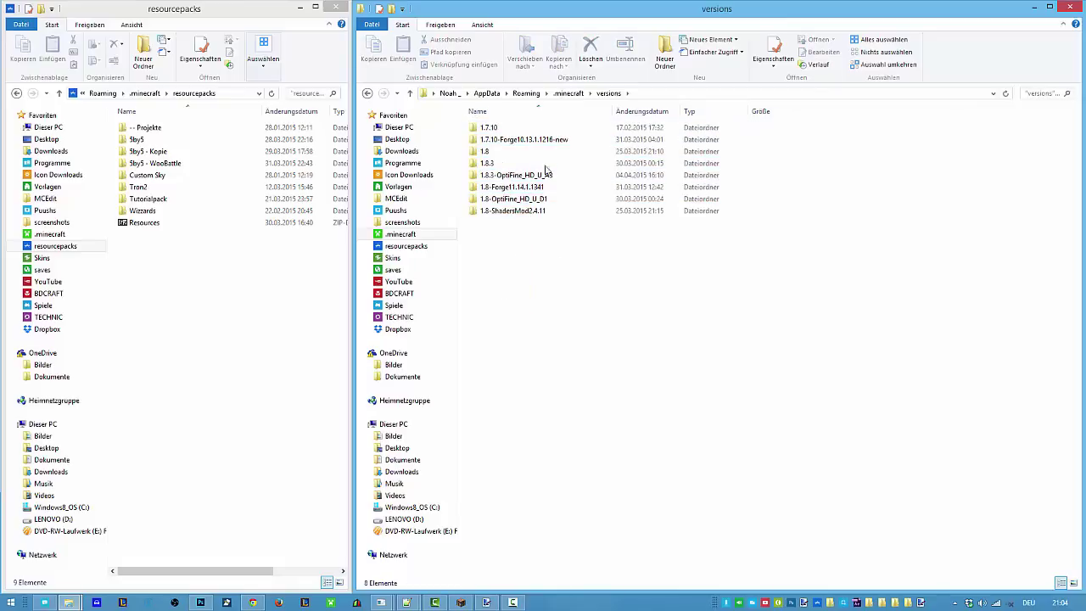
Point out the 1.7.10-Forge10.13.1.1216-new, 1.8-ShadersMod2.4.11 and 1.8.3-OptiFine_HD_U_A3 folders in the versions folder
{"action": "left_click", "coordinate": [528, 141]}
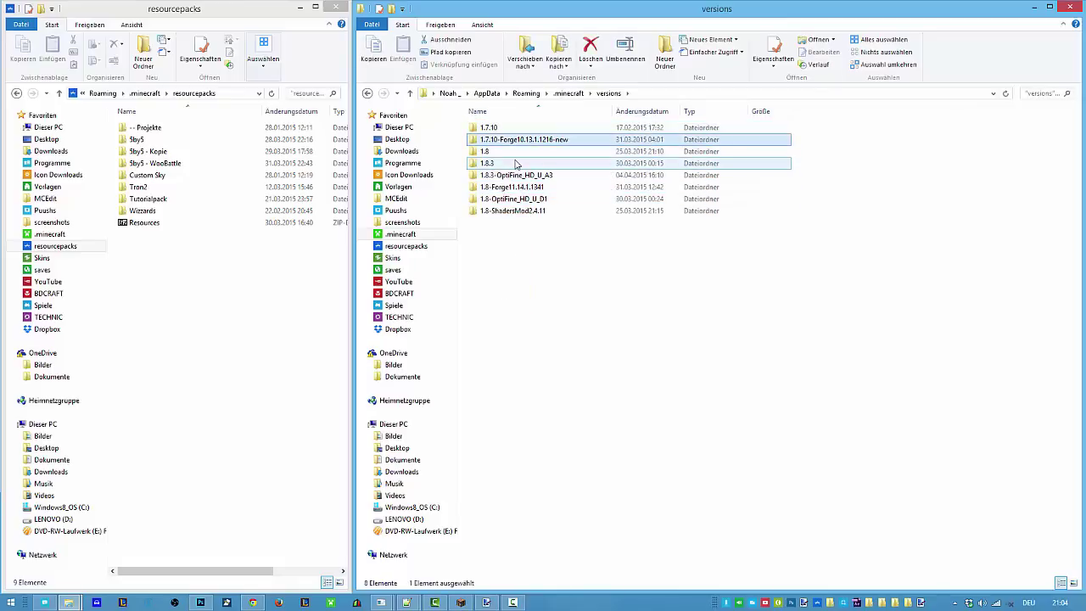
{"action": "left_click", "coordinate": [516, 211]}
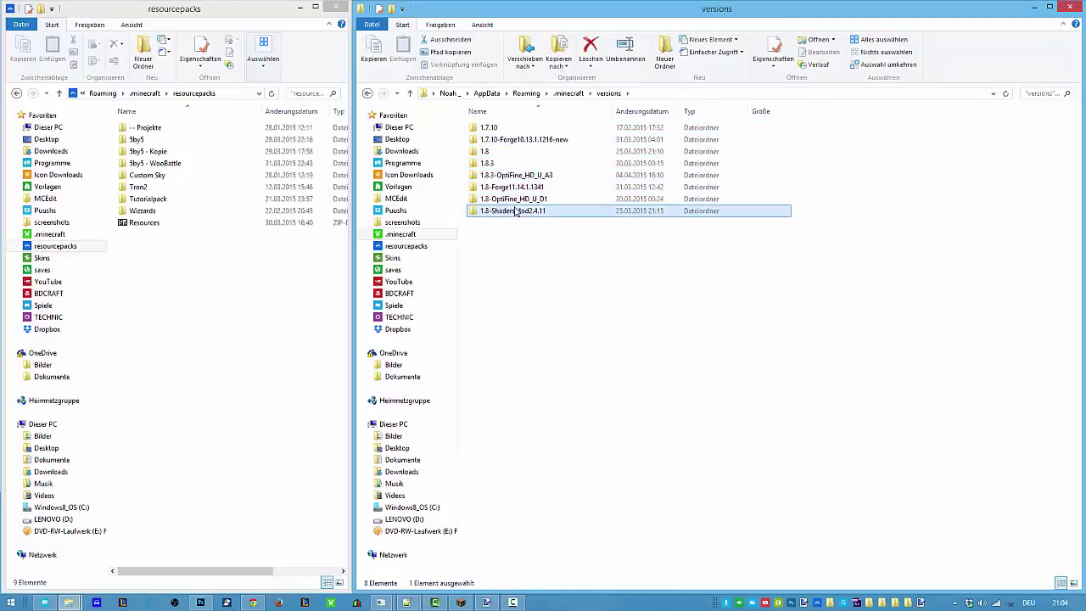
{"action": "left_click", "coordinate": [514, 177]}
{"action": "left_click", "coordinate": [526, 141]}
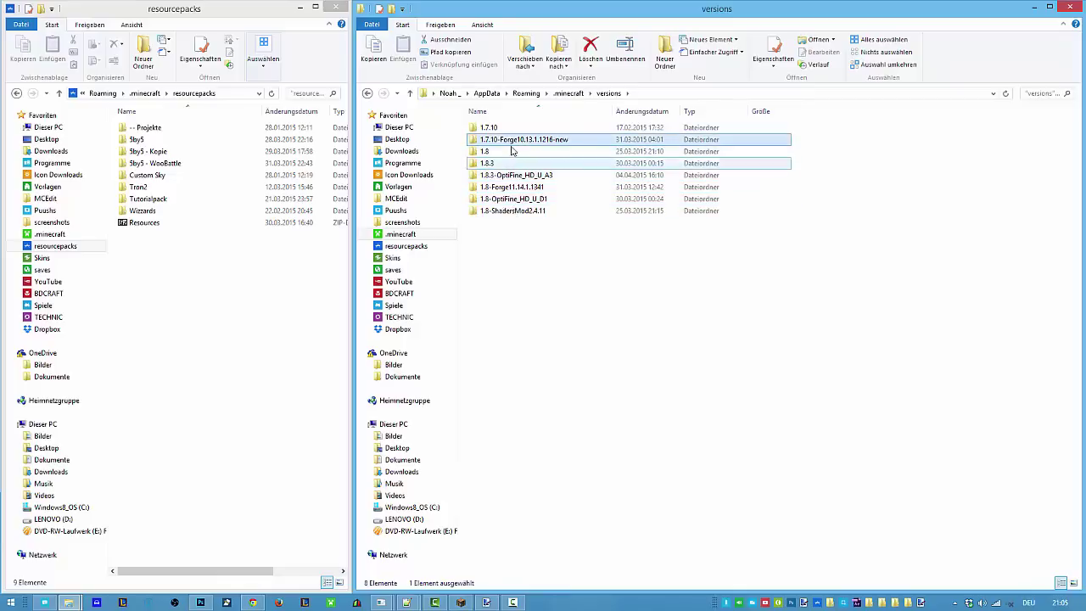
Open the mods folder in .minecraft and examine the contents of its 1.8 and 1.7.10 subfolders
{"action": "left_click", "coordinate": [565, 95]}
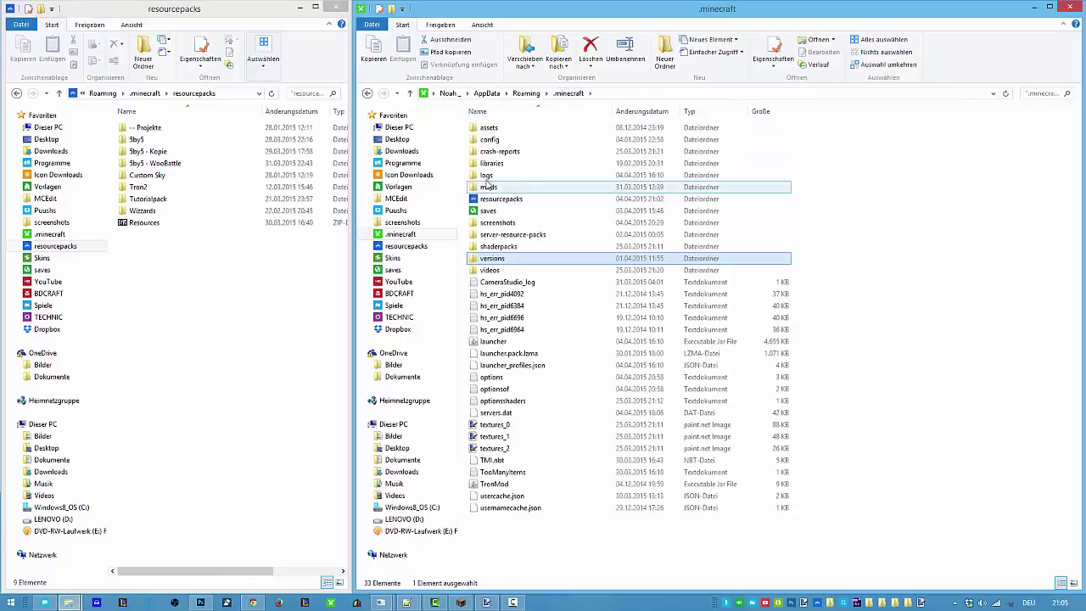
{"action": "double_click", "coordinate": [492, 189]}
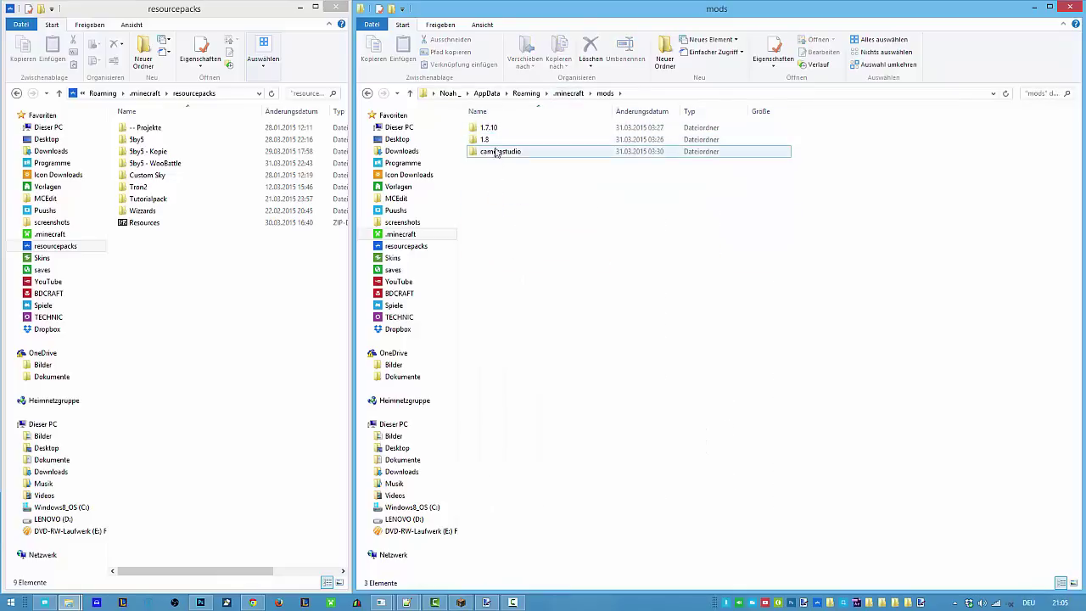
{"action": "double_click", "coordinate": [488, 140]}
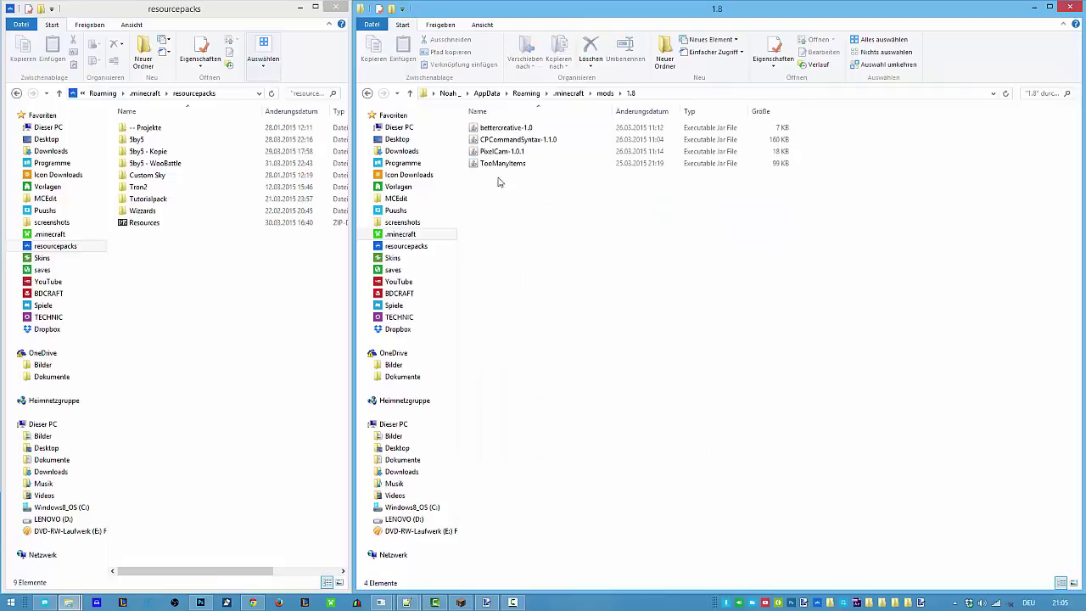
{"action": "left_click", "coordinate": [604, 93]}
{"action": "double_click", "coordinate": [543, 127]}
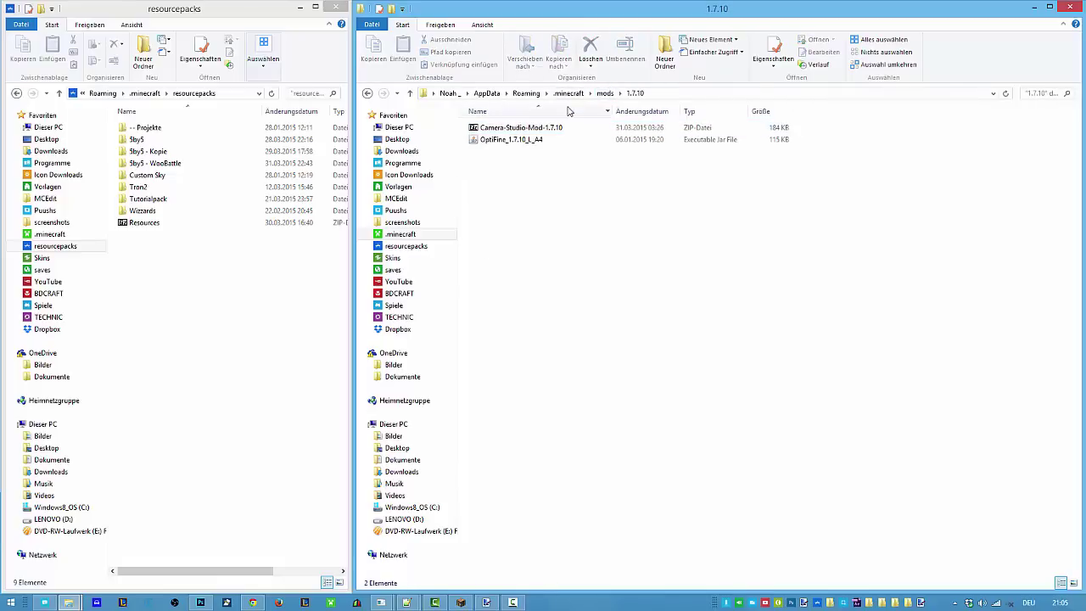
Return from the mods subfolder to .minecraft and open the versions folder again
{"action": "left_click", "coordinate": [568, 93]}
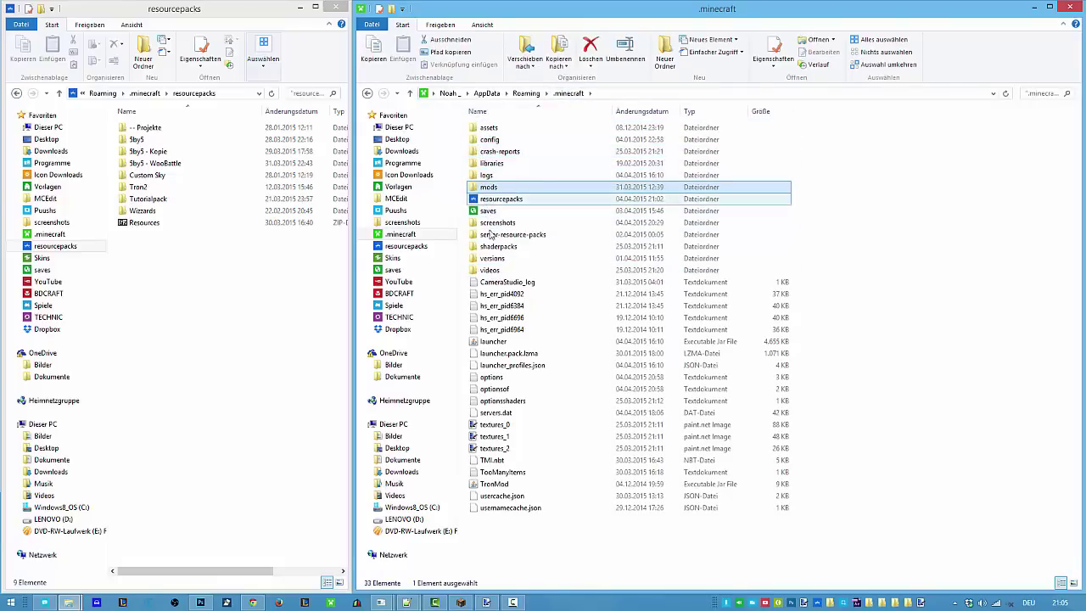
{"action": "double_click", "coordinate": [491, 258]}
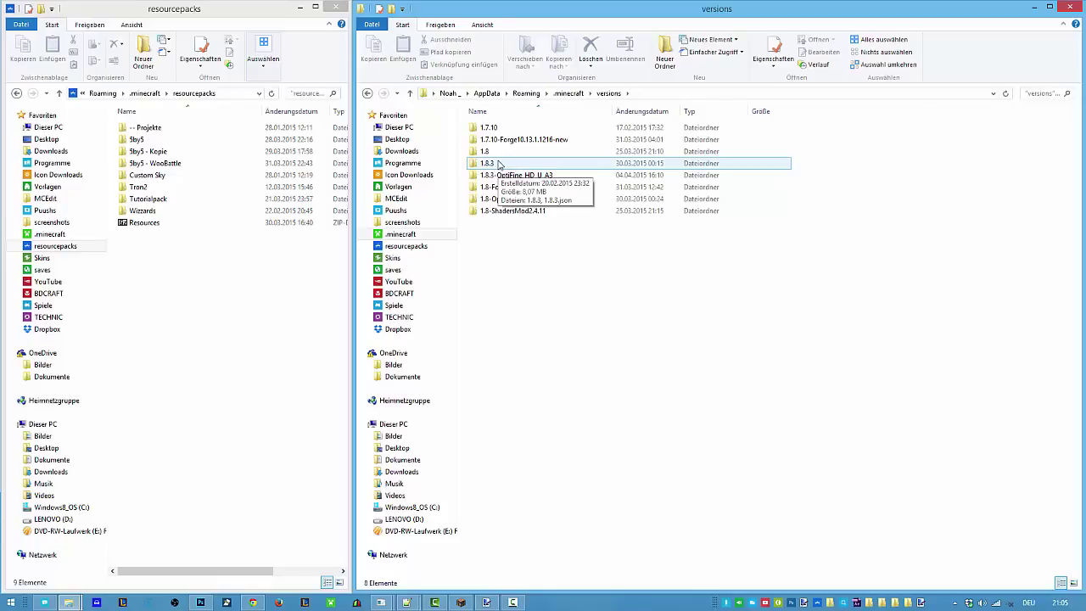
Open the 1.8.3 version folder, open its 1.8.3 jar file as an archive in 7-Zip, and place the archive window beside the resourcepacks list
{"action": "double_click", "coordinate": [499, 164]}
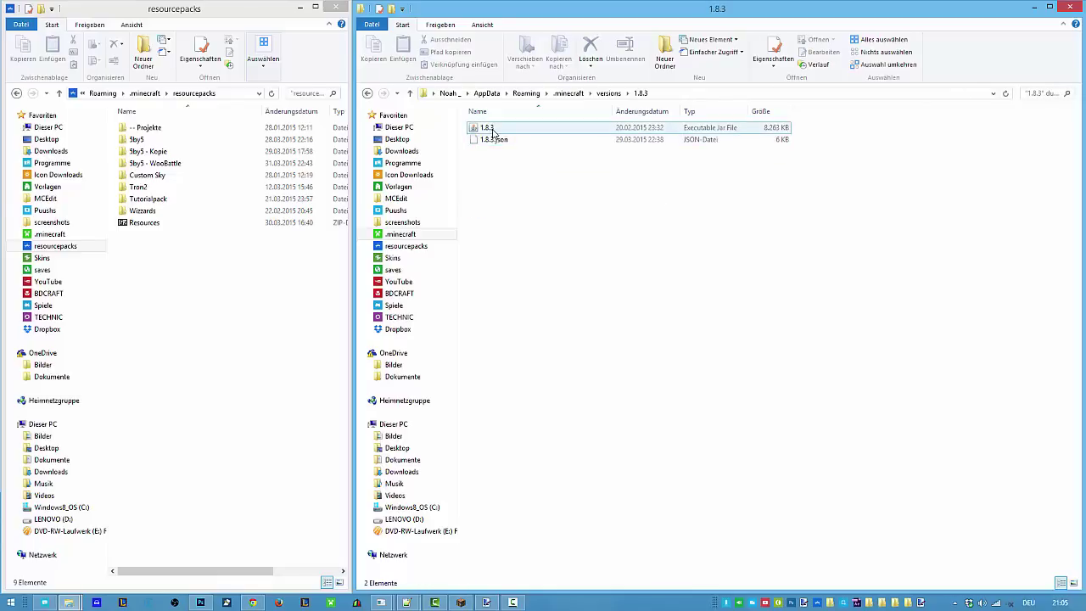
{"action": "right_click", "coordinate": [493, 132]}
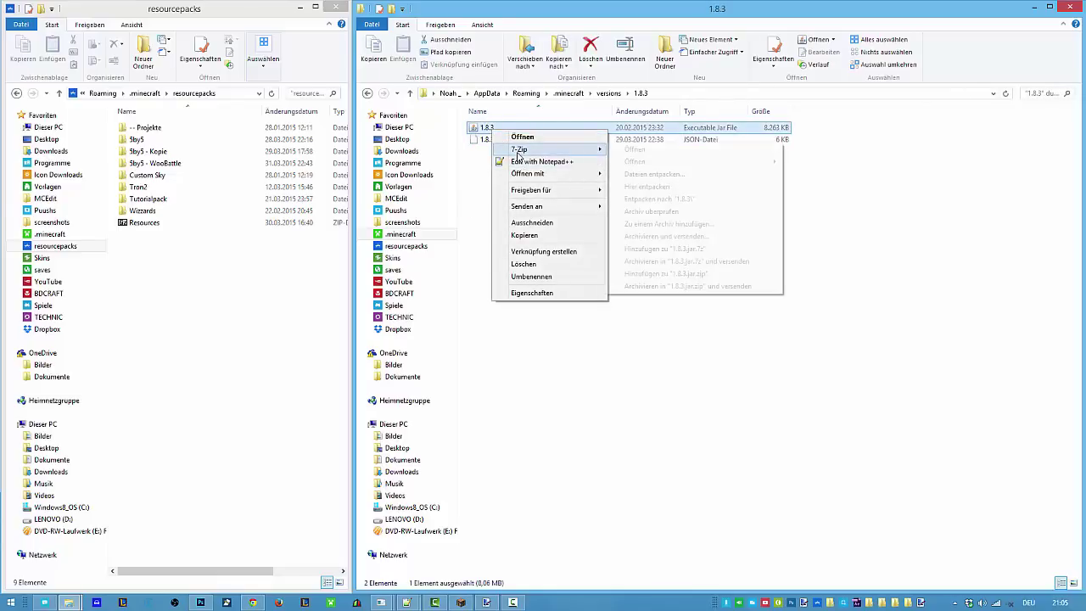
{"action": "mouse_move", "coordinate": [519, 149]}
{"action": "left_click", "coordinate": [621, 151]}
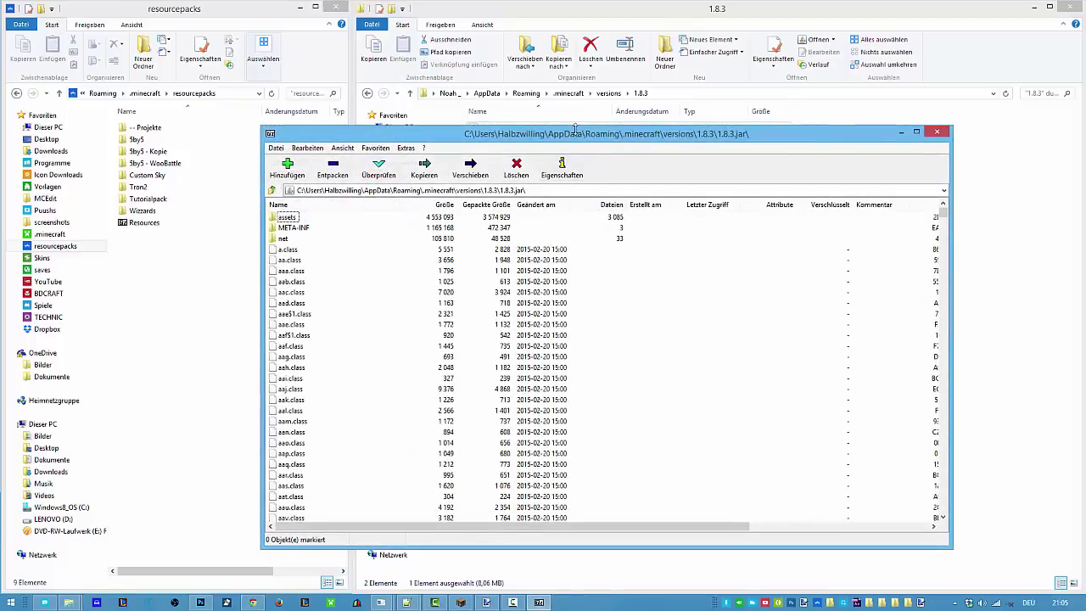
{"action": "left_click_drag", "start_coordinate": [570, 125], "coordinate": [533, 47]}
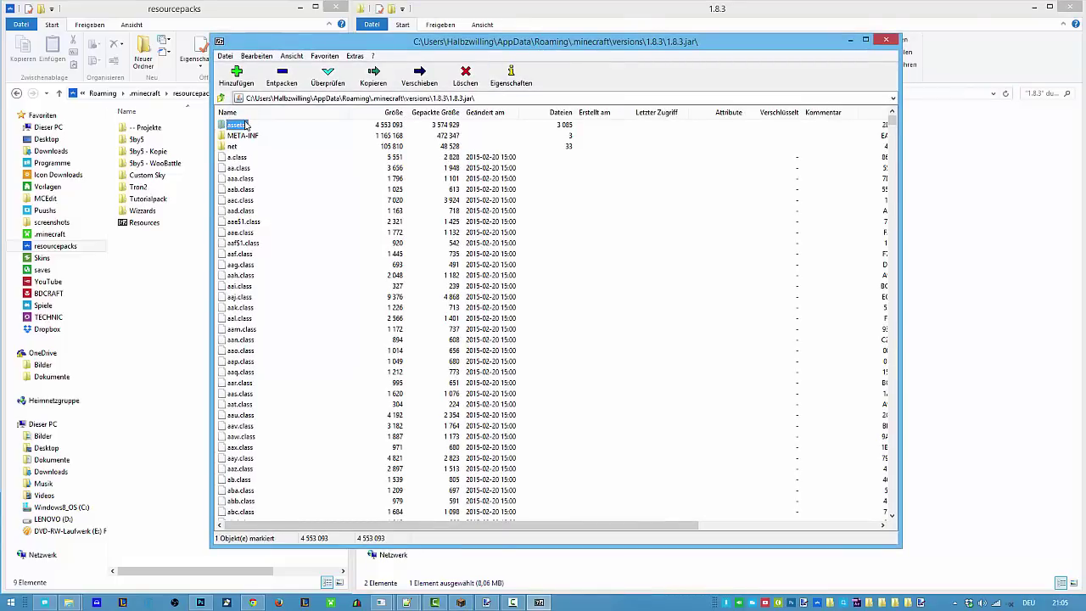
{"action": "left_click_drag", "start_coordinate": [288, 42], "coordinate": [402, 38]}
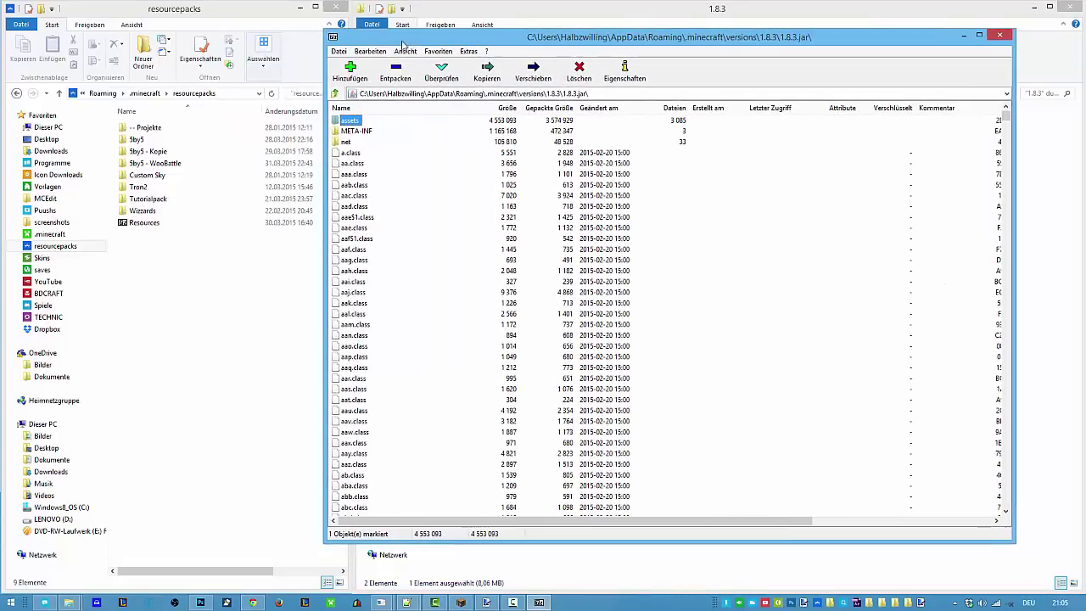
Look at the contents of the 5by5 resource pack, return to resourcepacks, and bring the 1.8.3.jar archive back to the front
{"action": "double_click", "coordinate": [125, 140]}
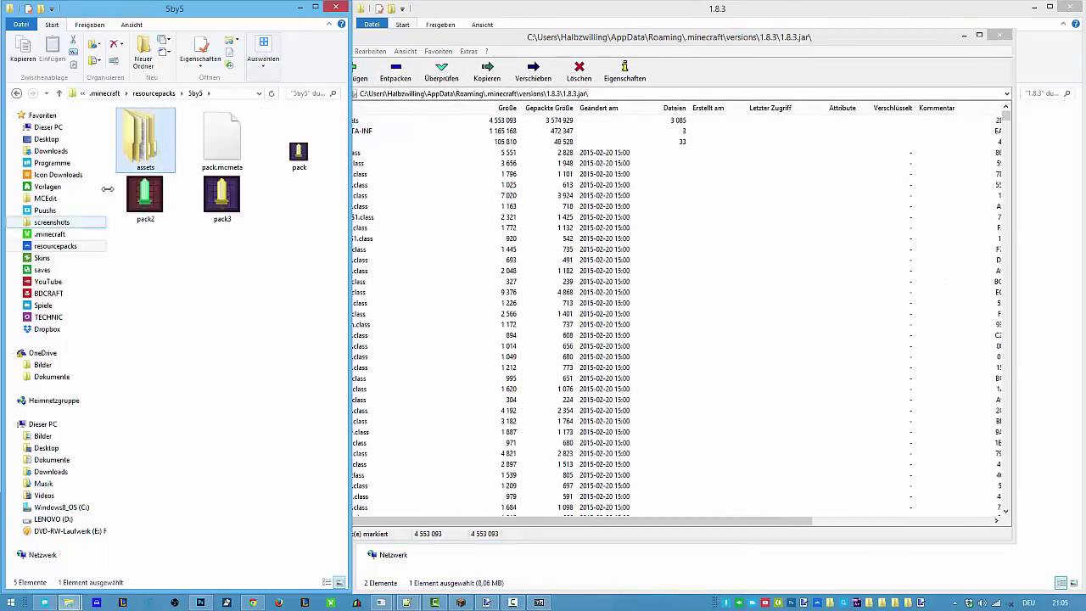
{"action": "left_click", "coordinate": [166, 93]}
{"action": "left_click", "coordinate": [335, 136]}
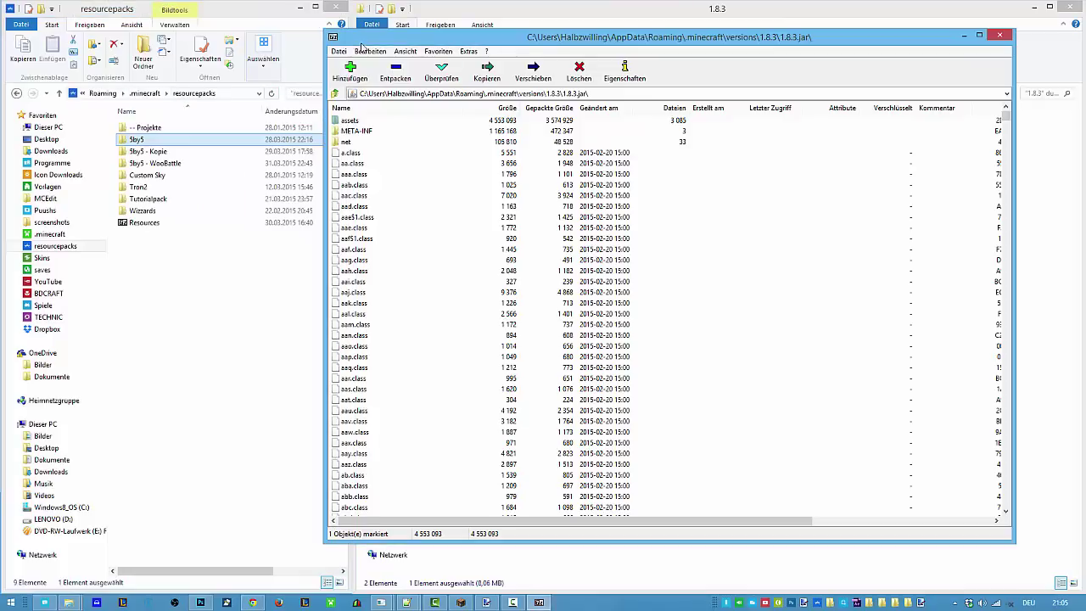
Open the assets folder inside the 1.8.3.jar archive and shift the archive window clear of the resourcepacks window
{"action": "double_click", "coordinate": [343, 123]}
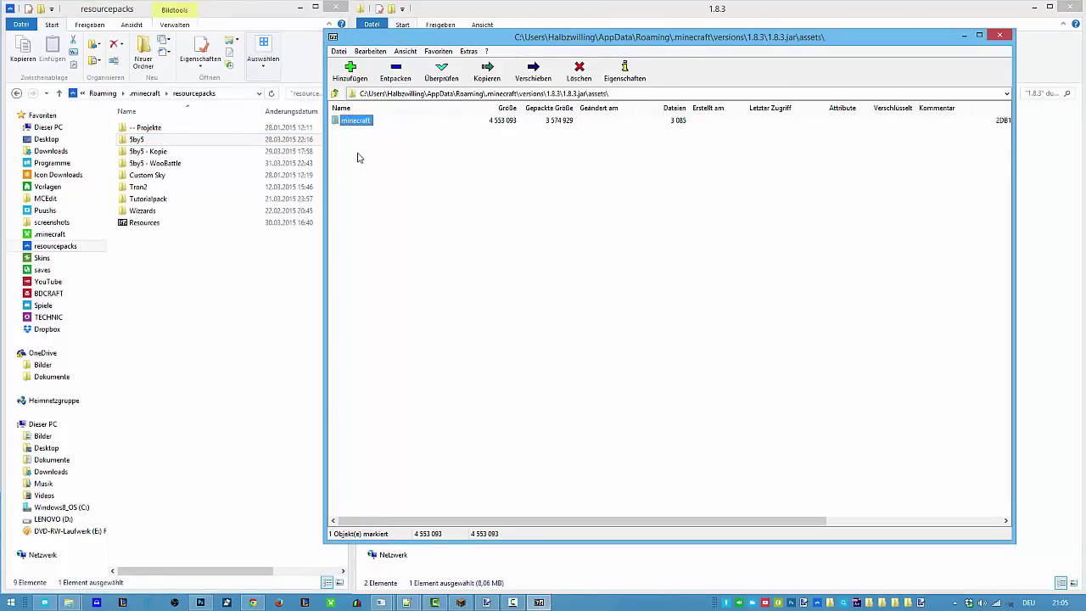
{"action": "right_click", "coordinate": [357, 152]}
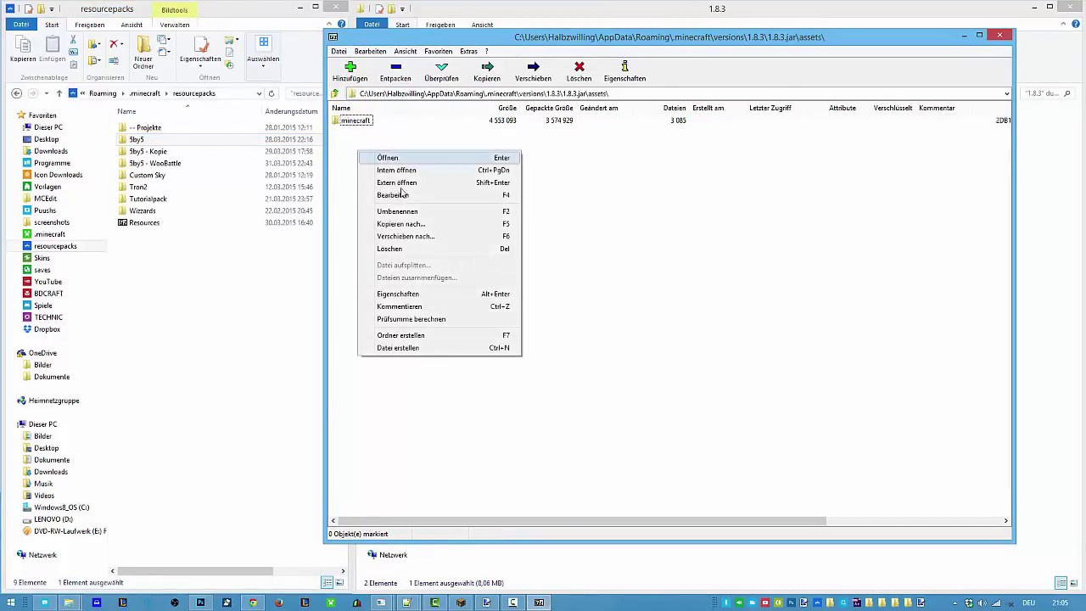
{"action": "left_click", "coordinate": [353, 134]}
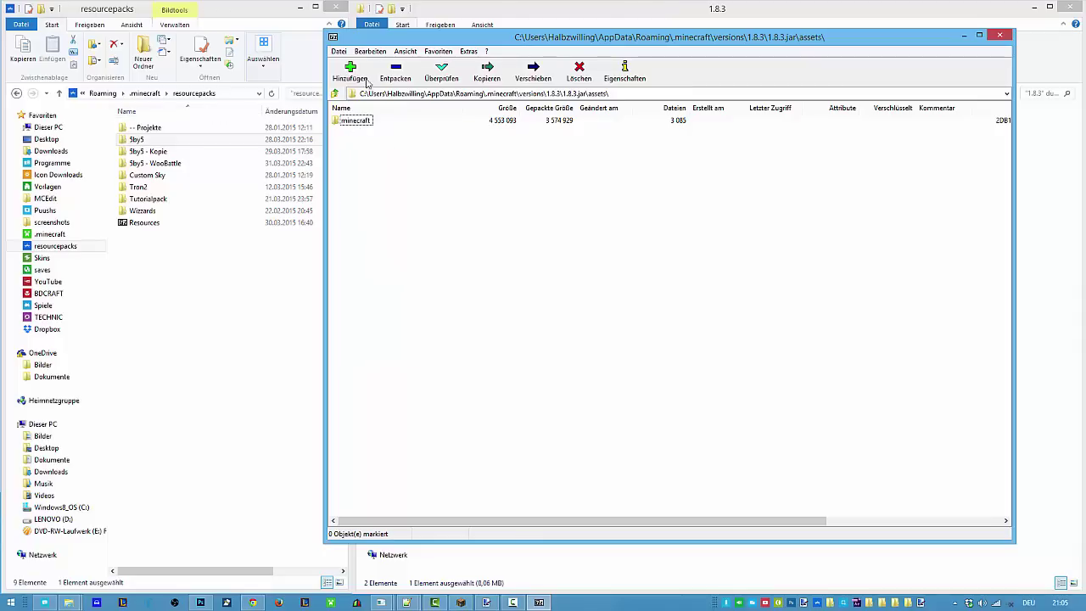
{"action": "left_click_drag", "start_coordinate": [429, 39], "coordinate": [473, 37]}
Go from resourcepacks to the mods folder in .minecraft, check its camerastudio subfolder, and return to mods
{"action": "left_click", "coordinate": [146, 93]}
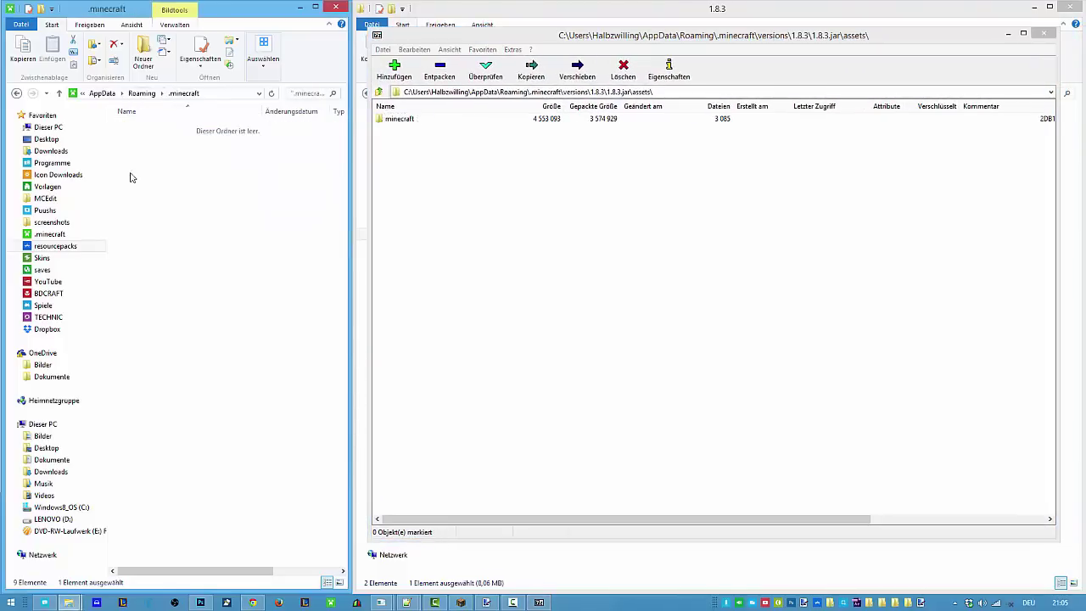
{"action": "left_click", "coordinate": [134, 189]}
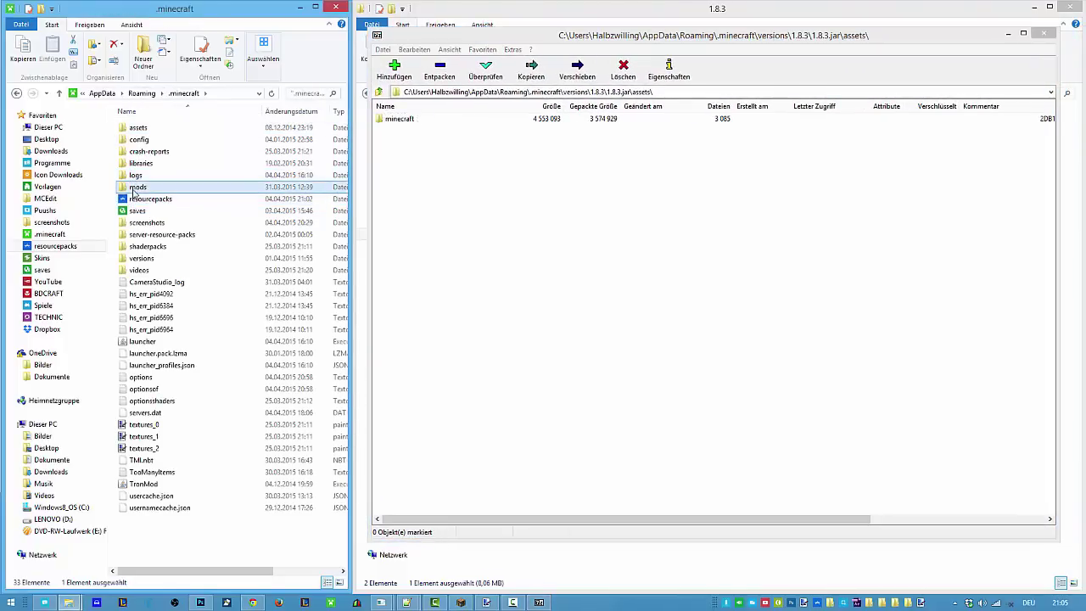
{"action": "left_click", "coordinate": [133, 188]}
{"action": "double_click", "coordinate": [178, 190]}
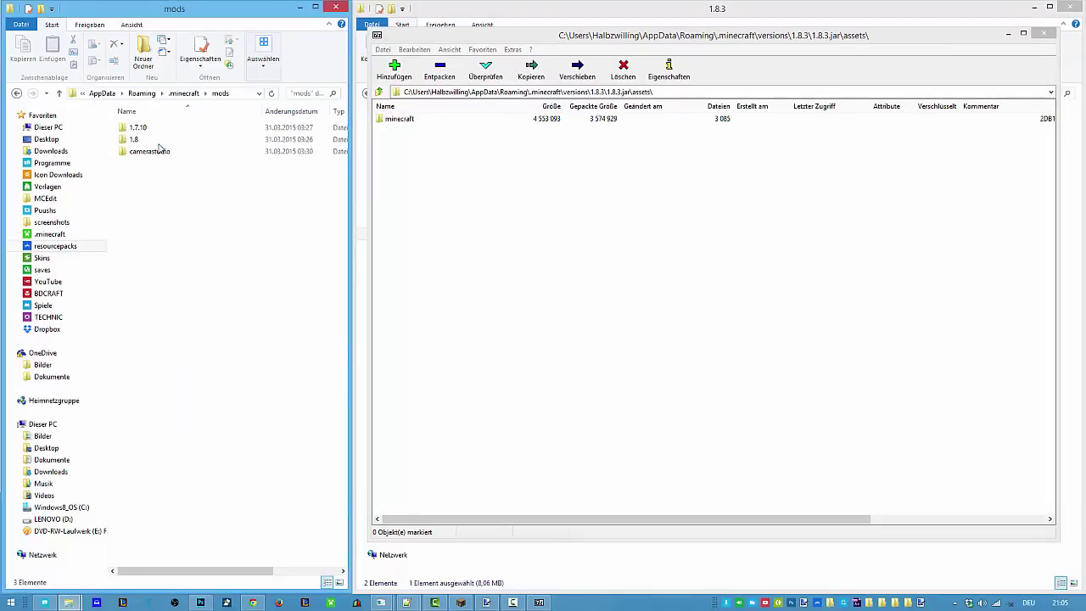
{"action": "double_click", "coordinate": [151, 153]}
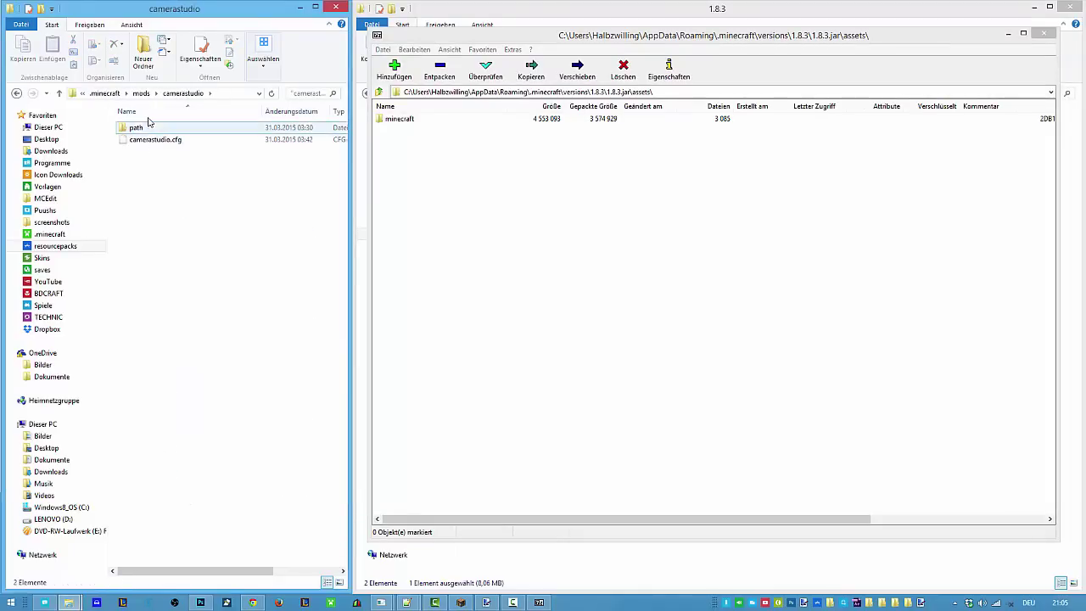
{"action": "left_click", "coordinate": [159, 91]}
Open the 1.7.10 mods subfolder and open the Camera-Studio-Mod-1.7.10 file as an archive in 7-Zip
{"action": "double_click", "coordinate": [138, 127]}
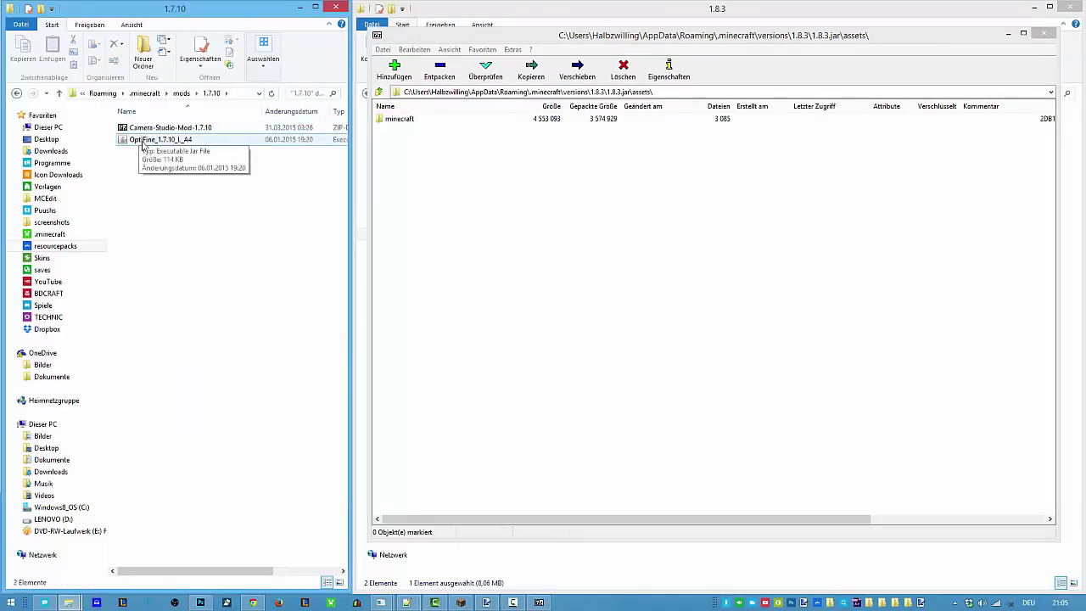
{"action": "right_click", "coordinate": [142, 140]}
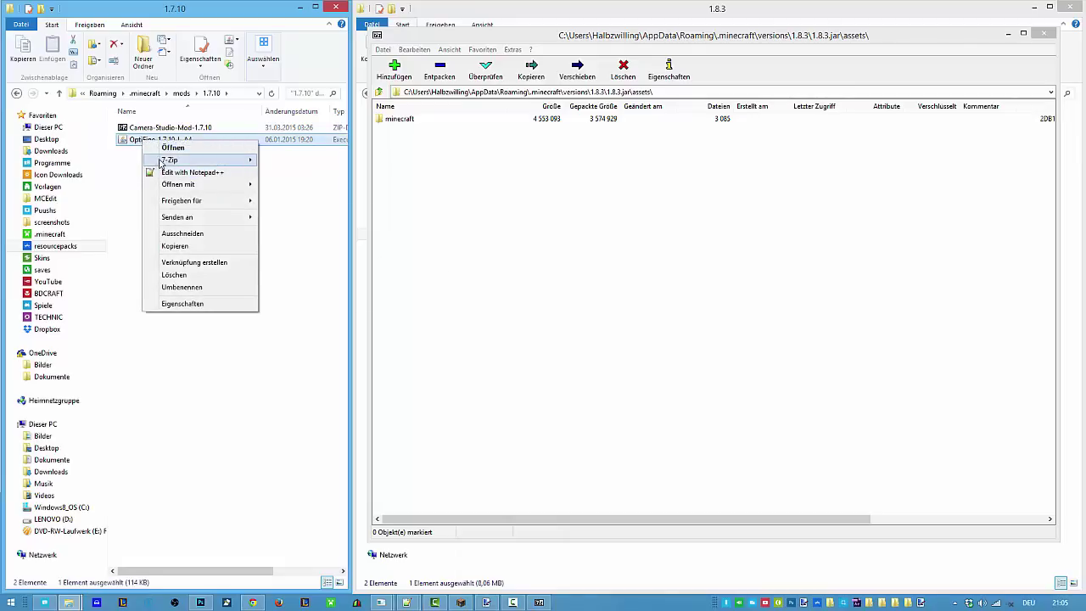
{"action": "left_click", "coordinate": [135, 128]}
{"action": "right_click", "coordinate": [130, 127]}
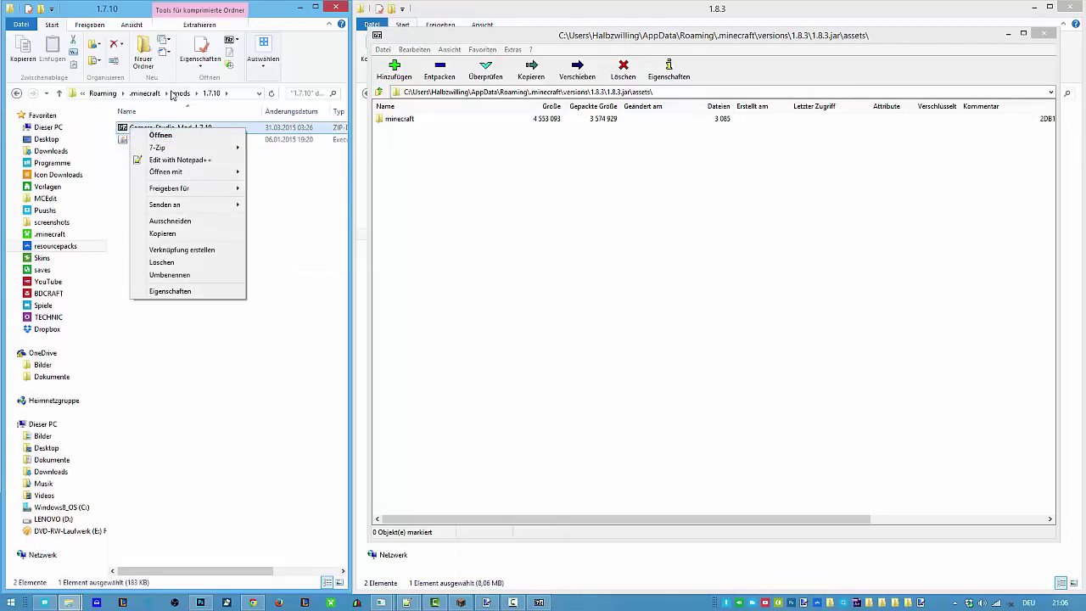
{"action": "left_click", "coordinate": [175, 94]}
{"action": "double_click", "coordinate": [145, 127]}
{"action": "right_click", "coordinate": [157, 131]}
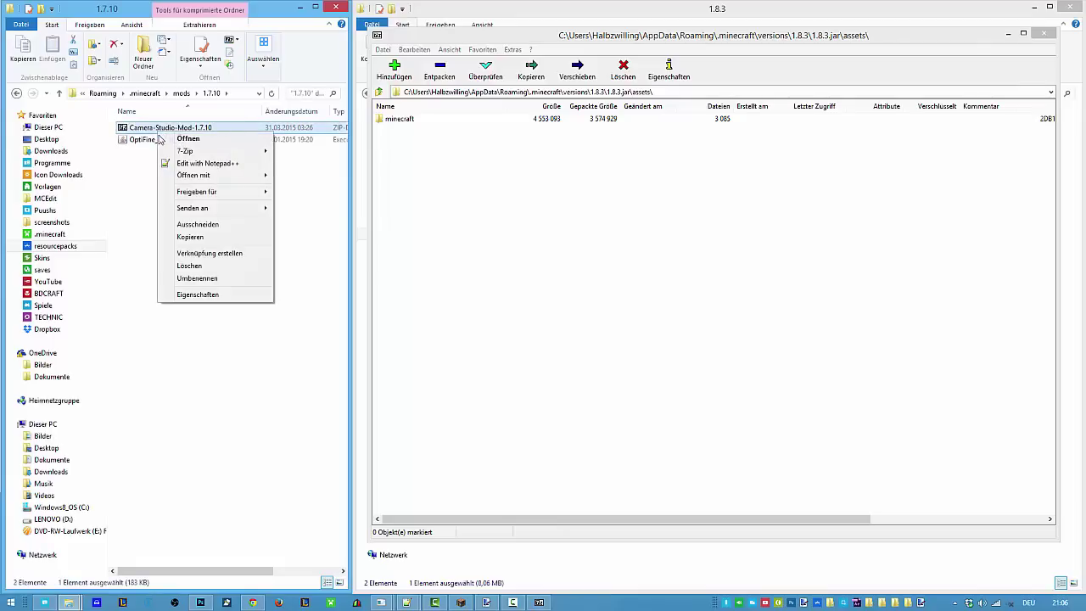
{"action": "left_click", "coordinate": [158, 137]}
{"action": "right_click", "coordinate": [159, 138]}
{"action": "mouse_move", "coordinate": [187, 151]}
{"action": "left_click", "coordinate": [284, 153]}
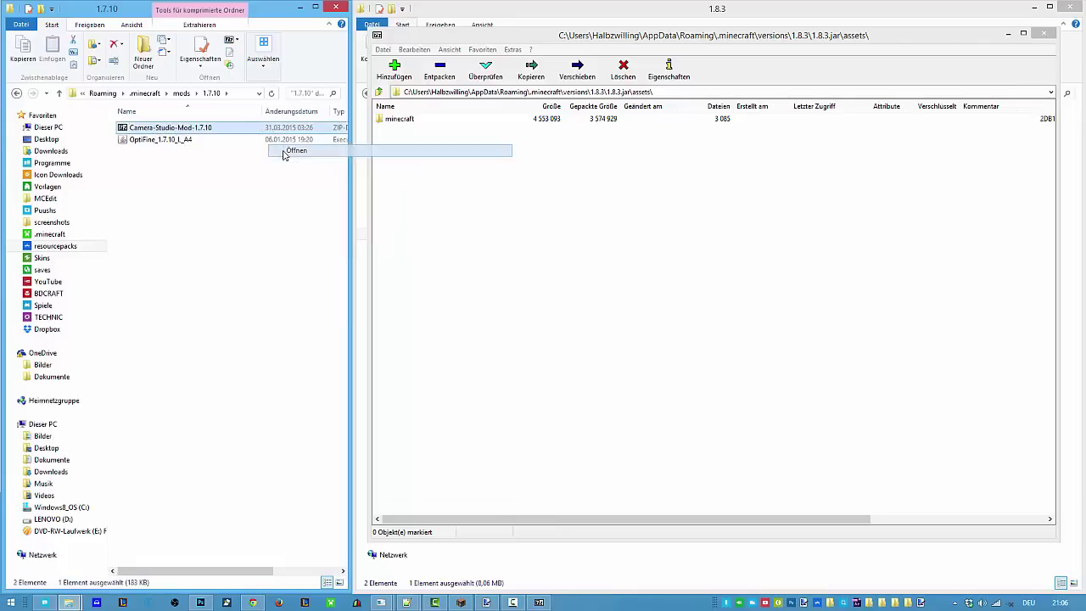
Look inside the sushen folder of the Camera-Studio-Mod-1.7.10 archive, return to its root, and close the archive
{"action": "double_click", "coordinate": [278, 218]}
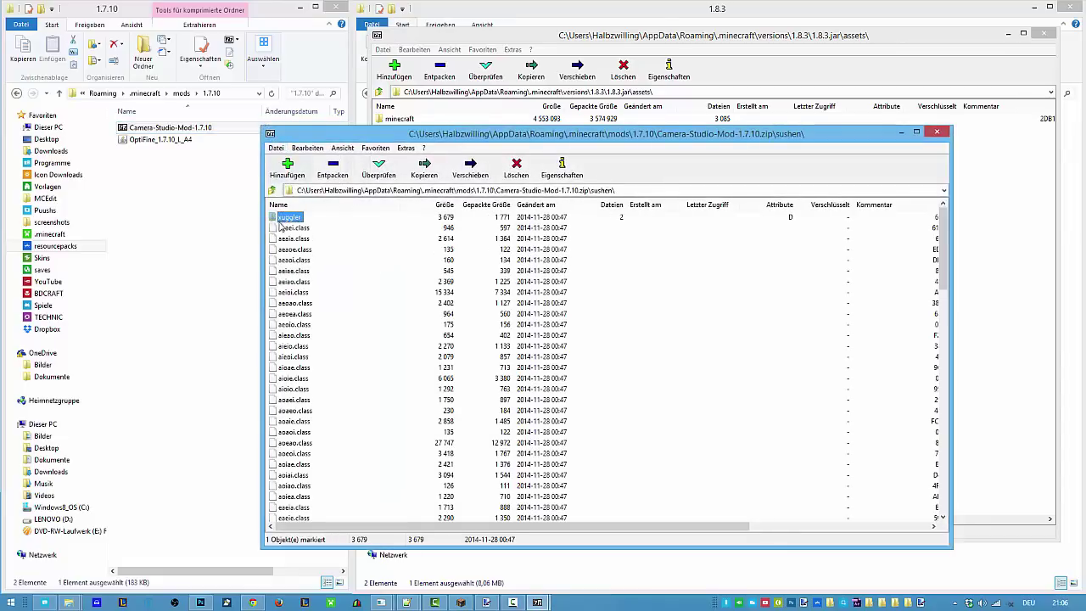
{"action": "left_click", "coordinate": [271, 190]}
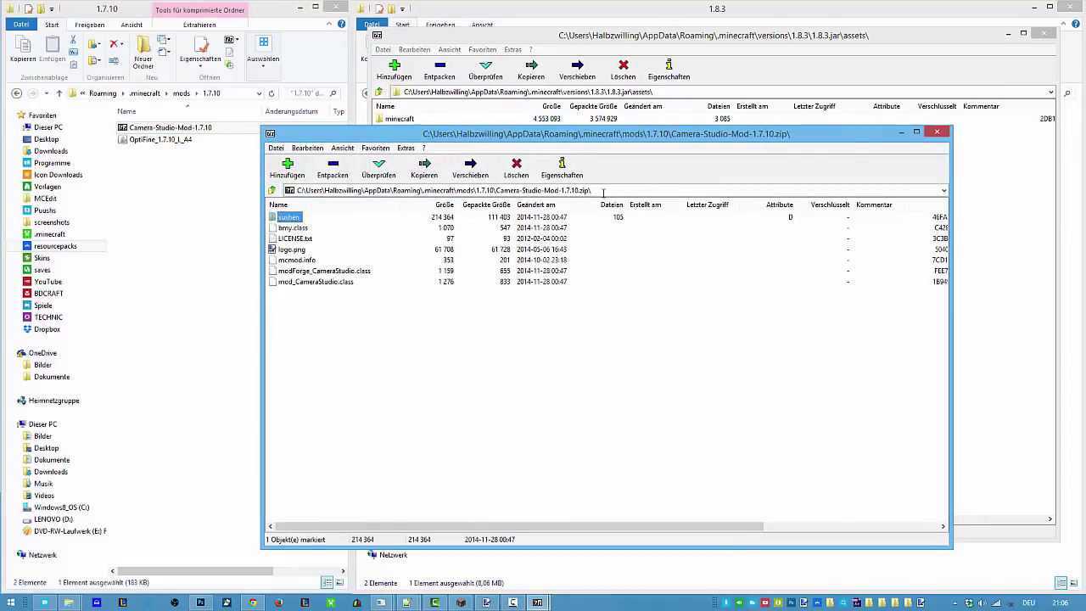
{"action": "left_click", "coordinate": [936, 132]}
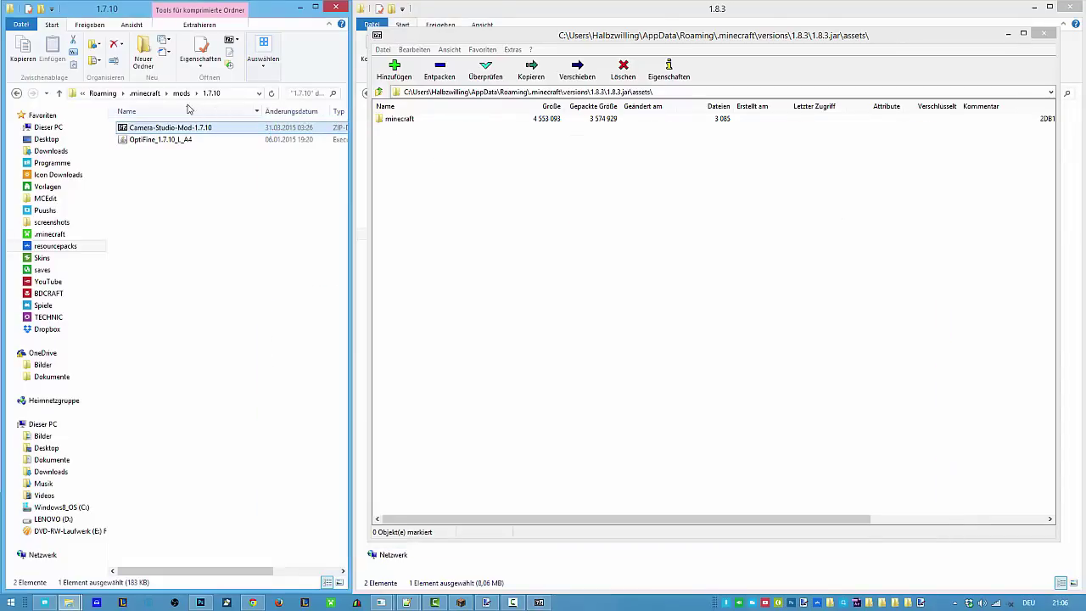
Switch to the 1.8 mods subfolder and open the PixelCam-1.0.1 file as an archive in 7-Zip
{"action": "left_click", "coordinate": [182, 93]}
{"action": "double_click", "coordinate": [137, 140]}
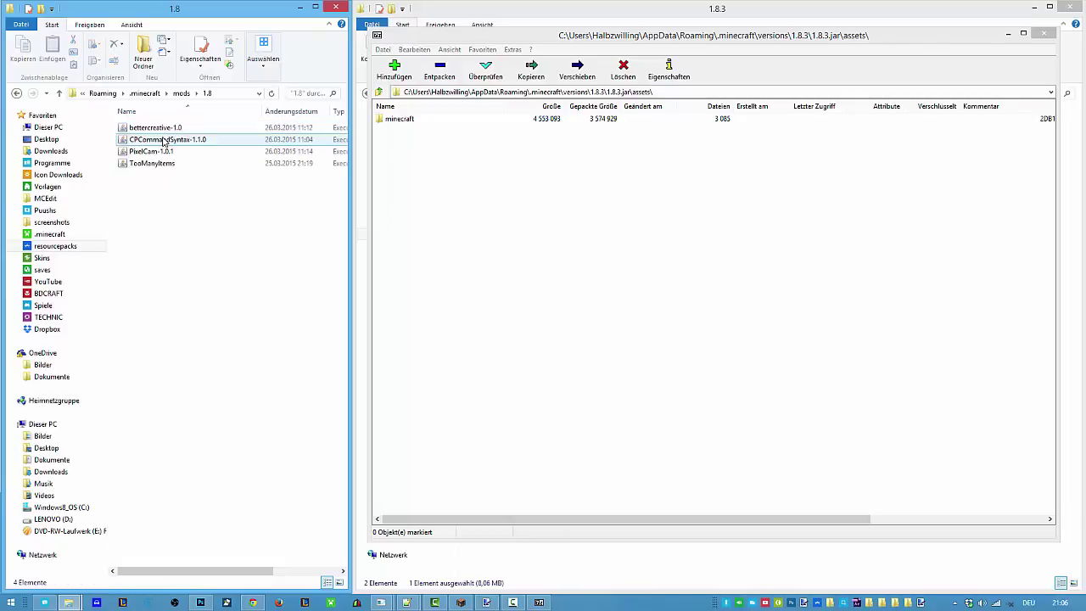
{"action": "right_click", "coordinate": [144, 152]}
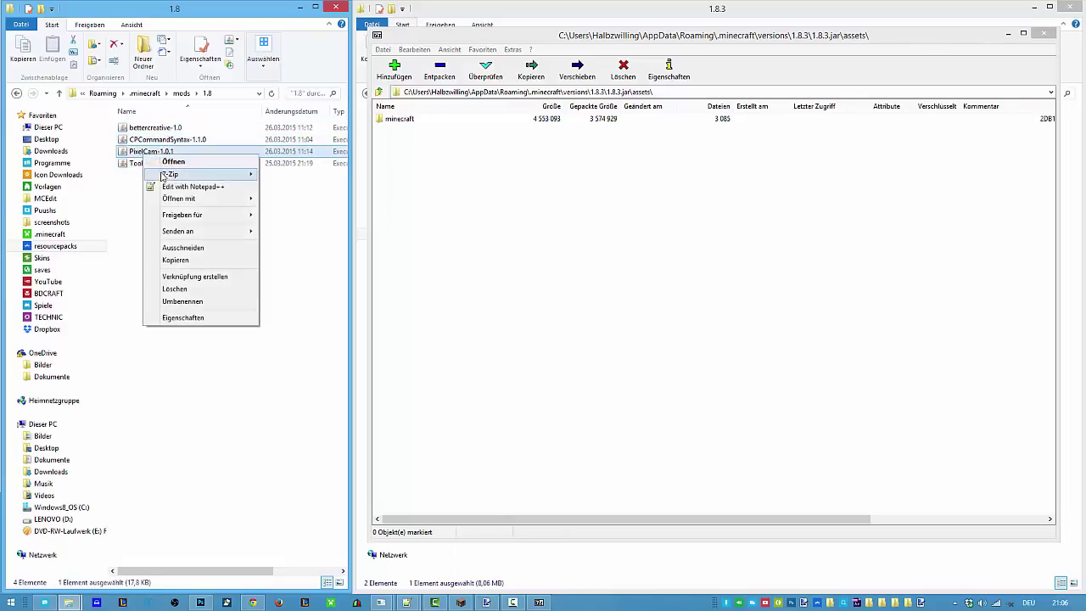
{"action": "mouse_move", "coordinate": [174, 174]}
{"action": "left_click", "coordinate": [270, 173]}
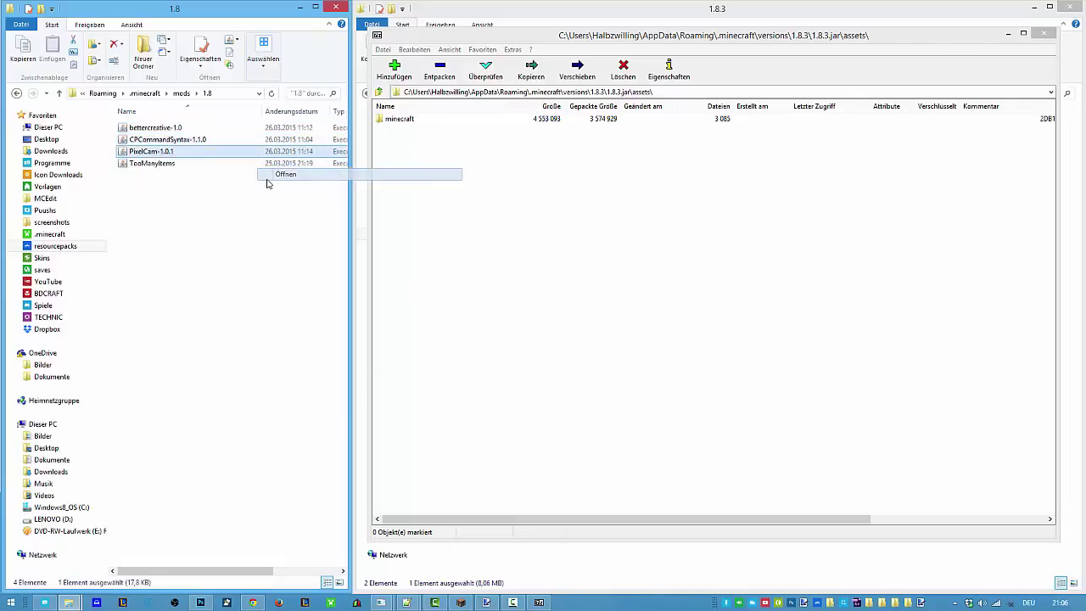
Browse the PixelCam-1.0.1 archive down through eu and crushedpixel to pixelcam, go back up to the mods folder, and close the 7-Zip window
{"action": "double_click", "coordinate": [283, 217]}
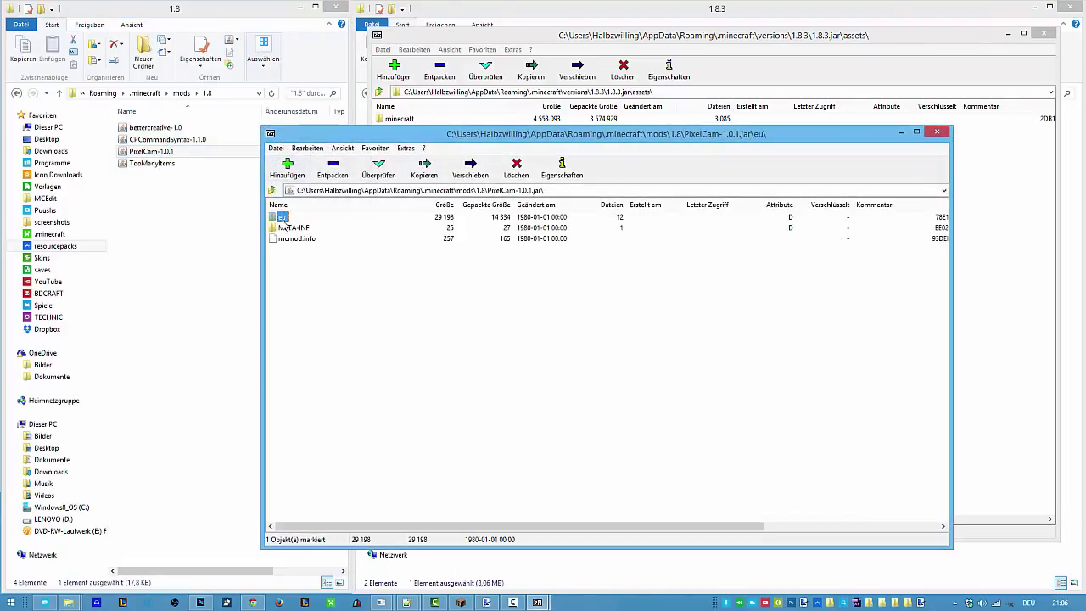
{"action": "double_click", "coordinate": [280, 218]}
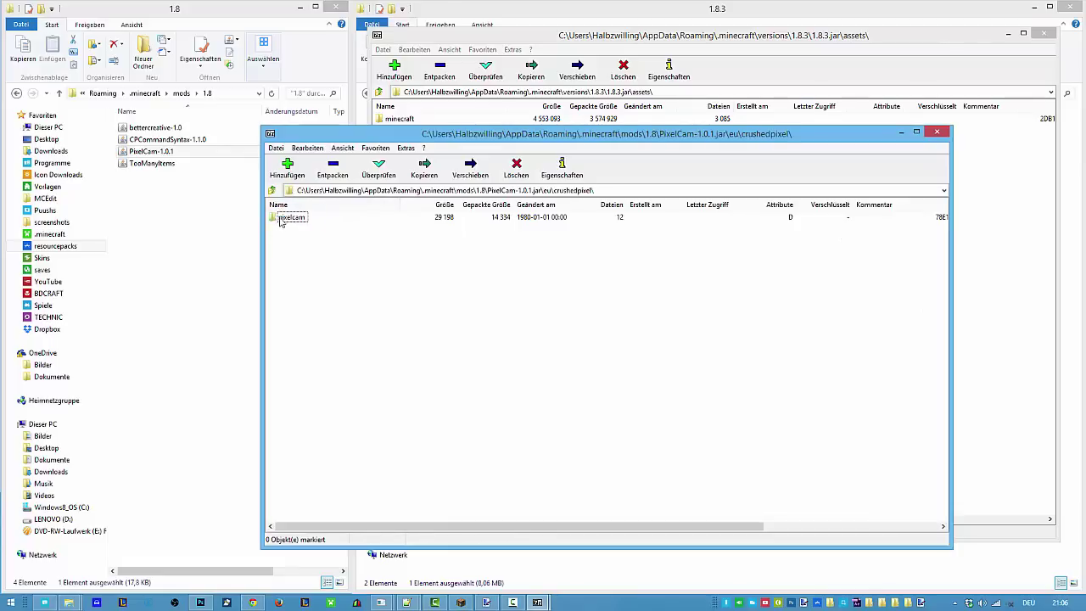
{"action": "double_click", "coordinate": [280, 218]}
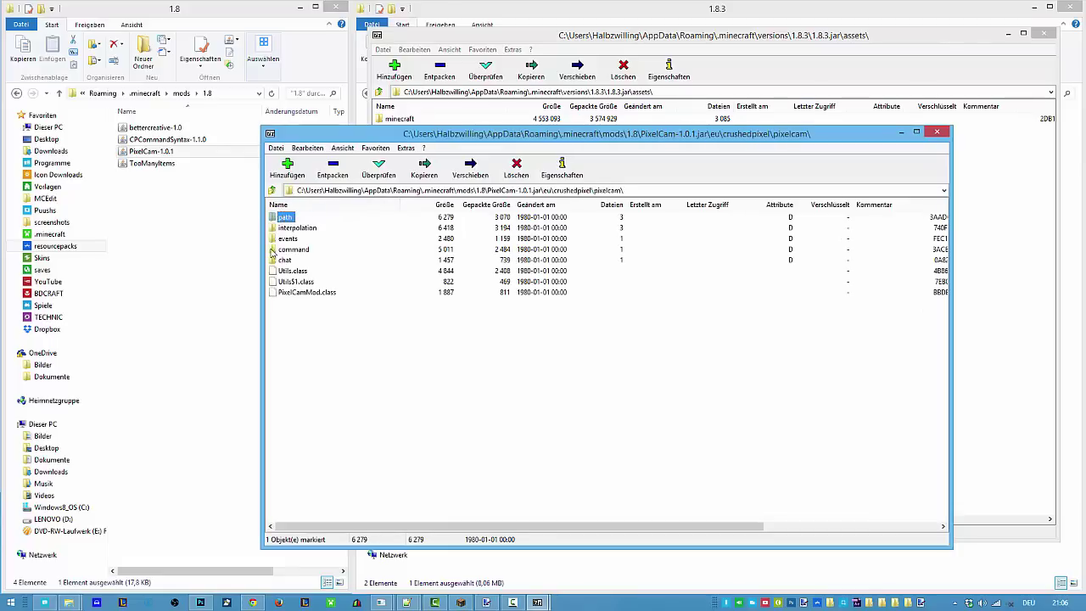
{"action": "left_click", "coordinate": [272, 190]}
{"action": "left_click", "coordinate": [272, 190]}
{"action": "left_click", "coordinate": [271, 190]}
{"action": "left_click", "coordinate": [271, 190]}
{"action": "left_click", "coordinate": [272, 190]}
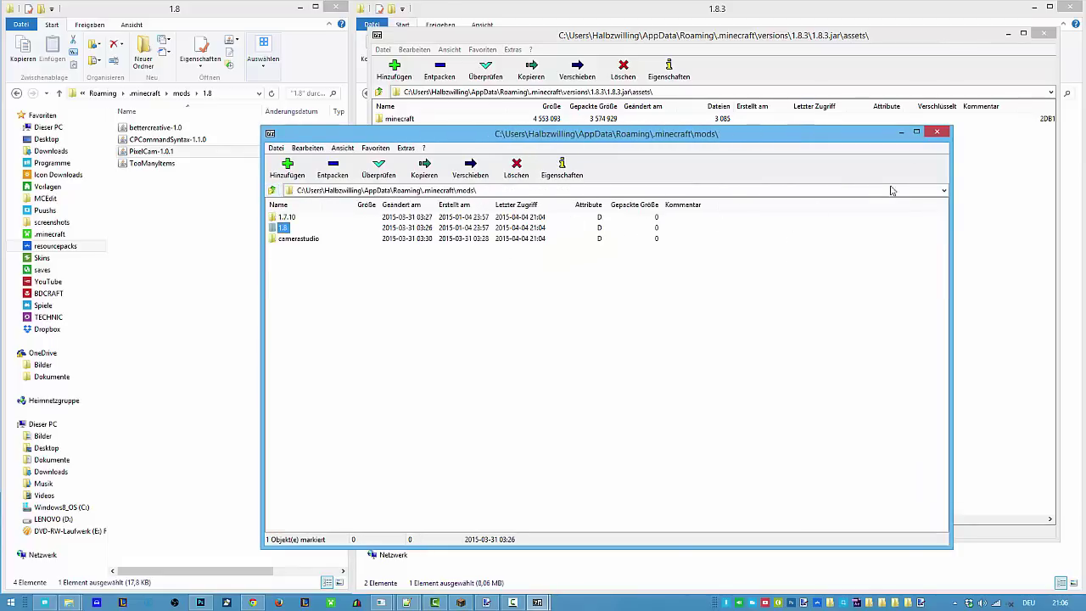
{"action": "left_click", "coordinate": [936, 133]}
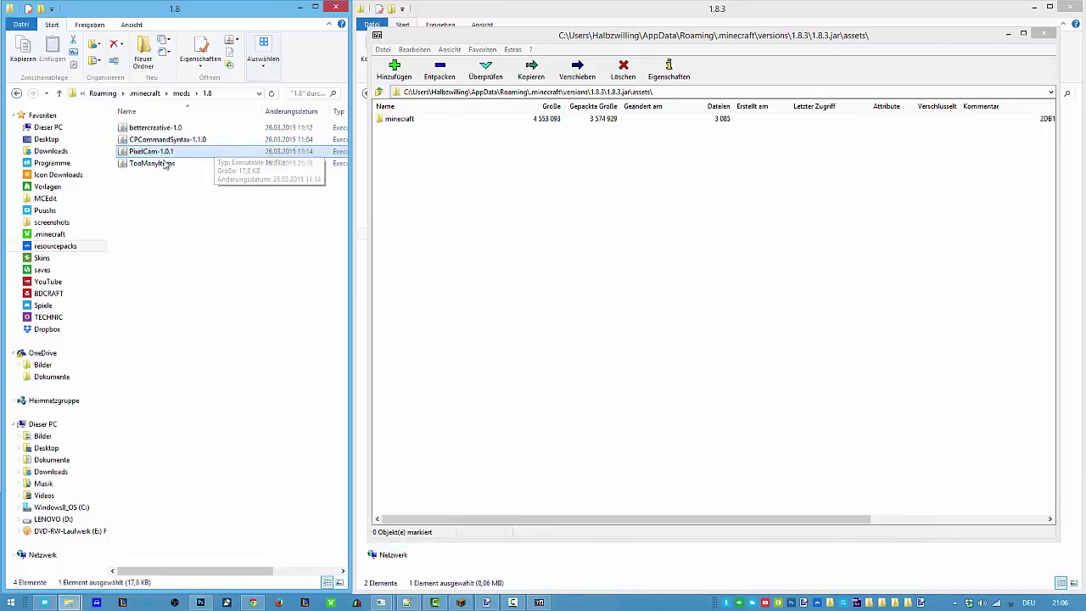
Bring the 1.8.3.jar archive window to the front and position it so the 1.8 mods list stays readable beside it
{"action": "left_click_drag", "start_coordinate": [543, 47], "coordinate": [337, 55]}
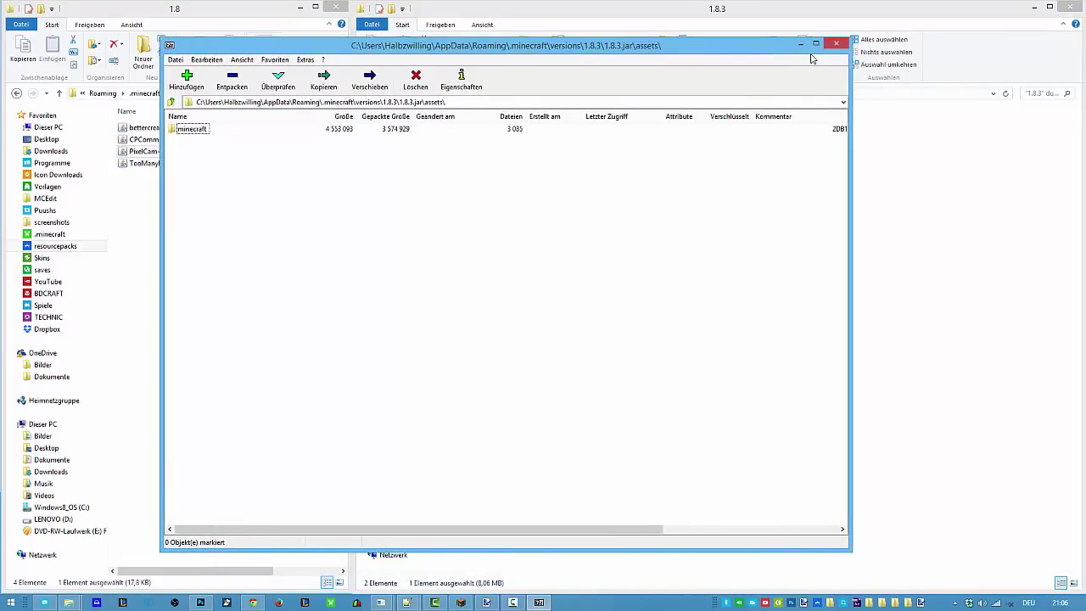
{"action": "left_click_drag", "start_coordinate": [735, 39], "coordinate": [793, 43]}
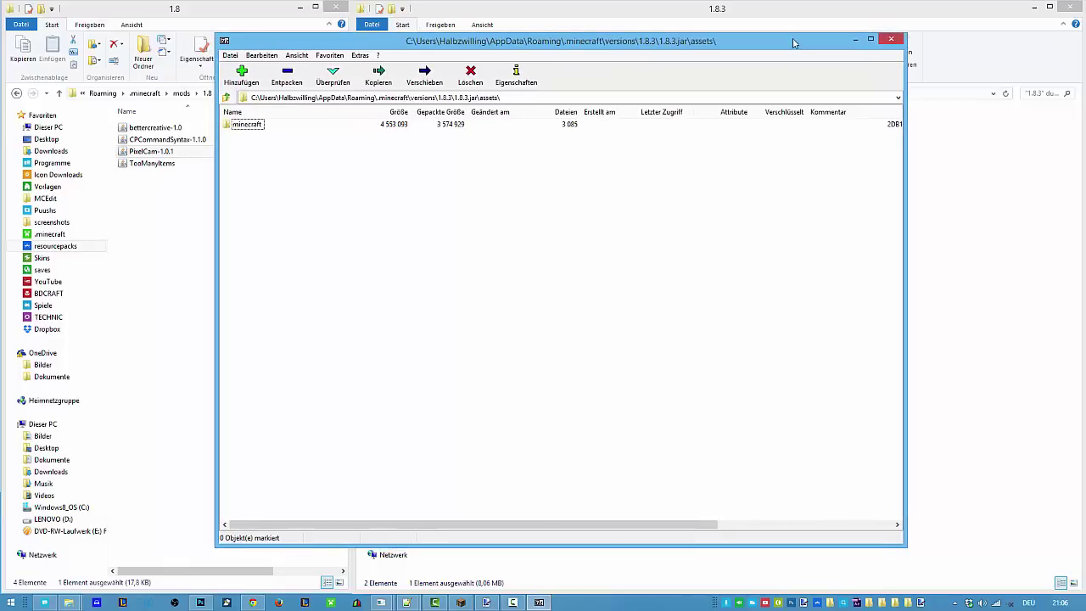
{"action": "left_click", "coordinate": [180, 150]}
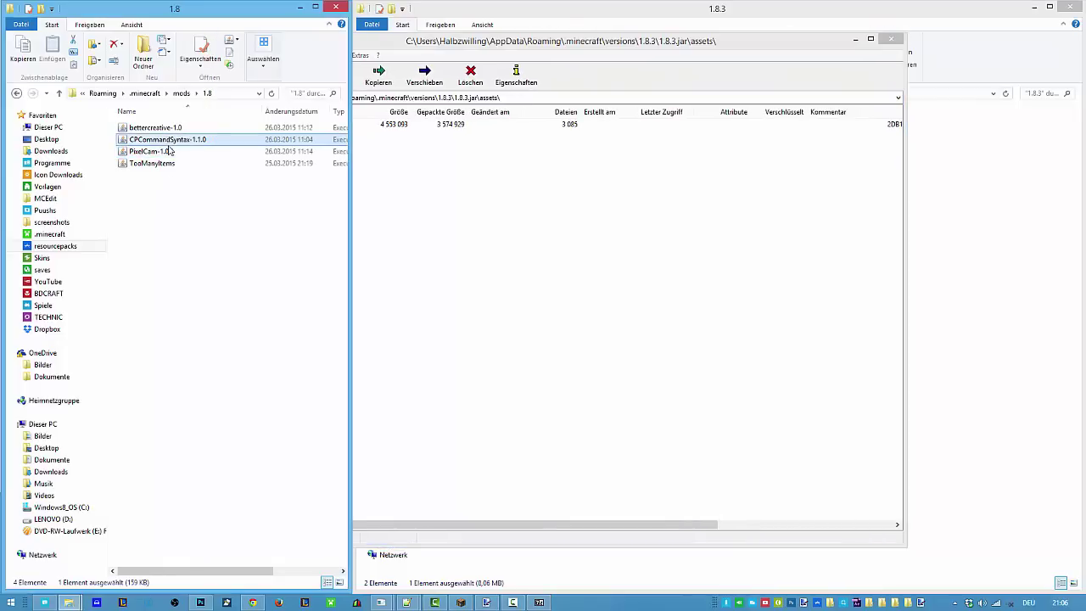
{"action": "left_click", "coordinate": [497, 194]}
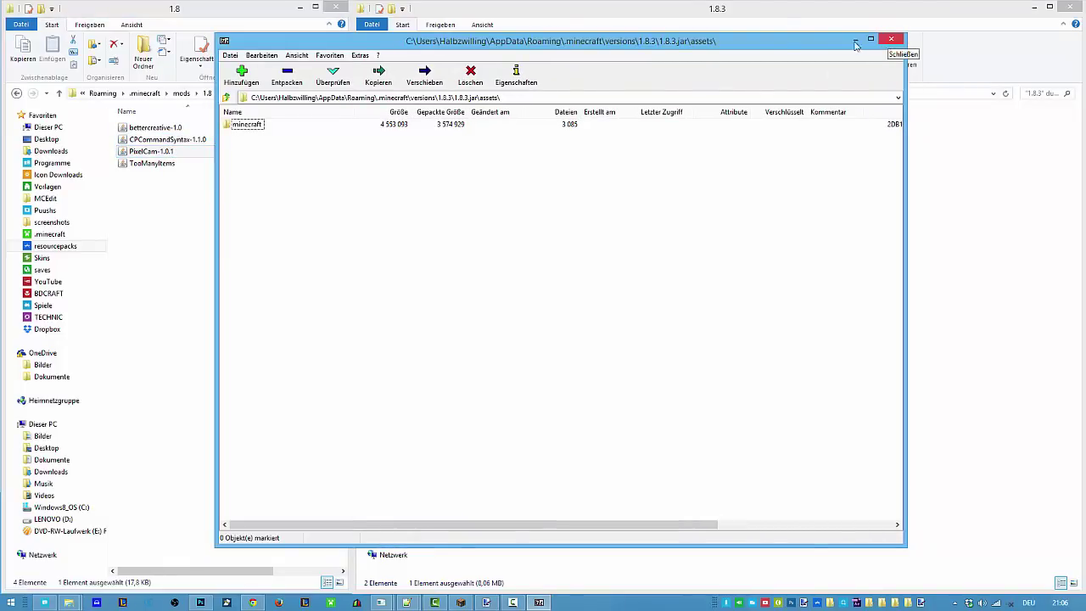
{"action": "left_click_drag", "start_coordinate": [781, 50], "coordinate": [834, 54]}
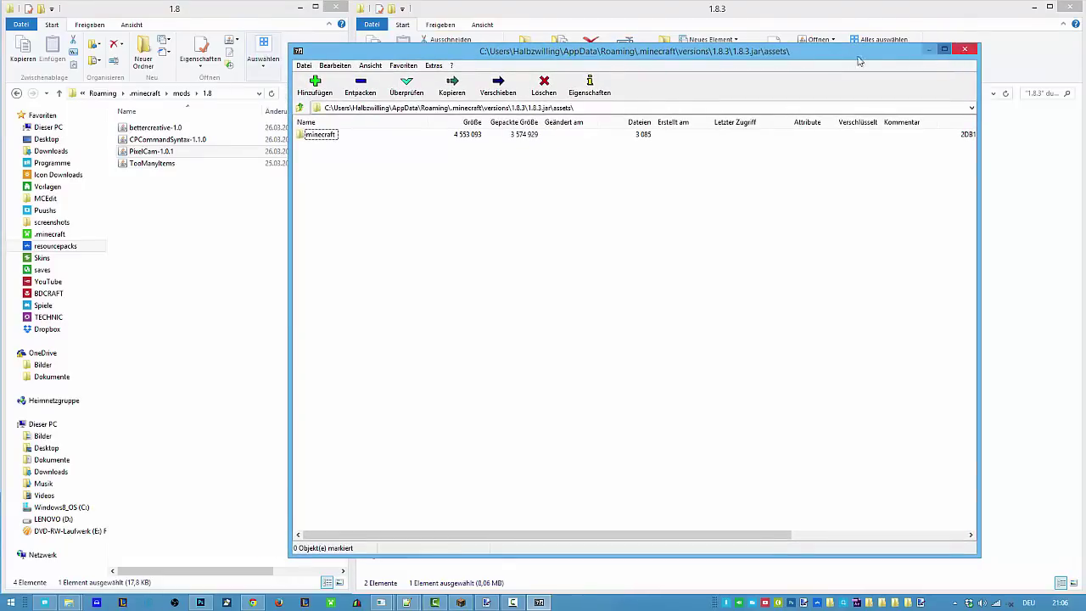
Open the minecraft folder inside the jar's assets and go through its subfolders, such as textures, texts, shaders and lang
{"action": "left_click_drag", "start_coordinate": [841, 55], "coordinate": [875, 54]}
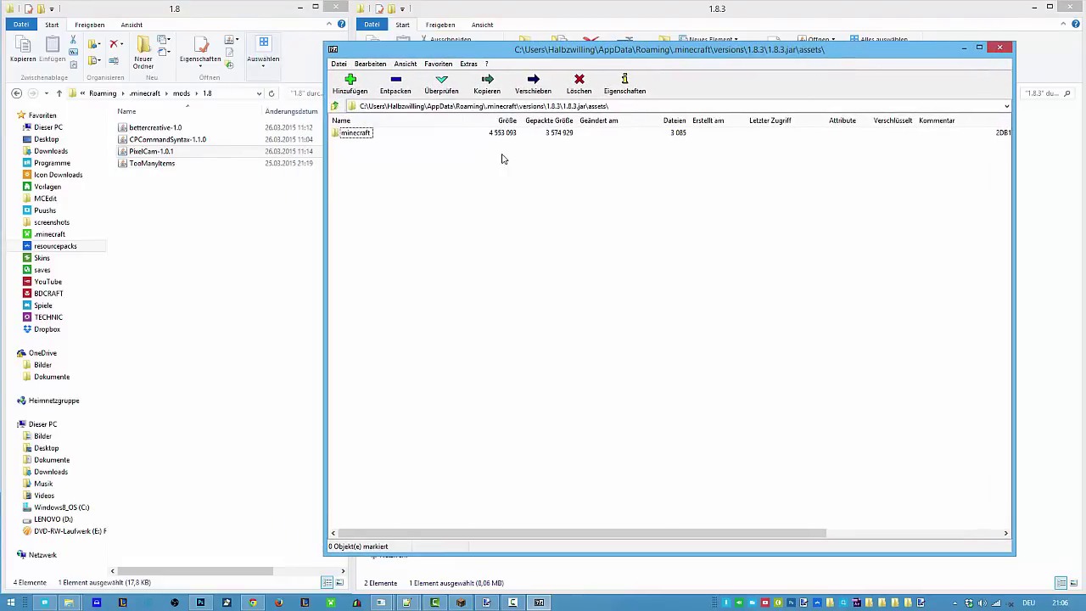
{"action": "double_click", "coordinate": [350, 135]}
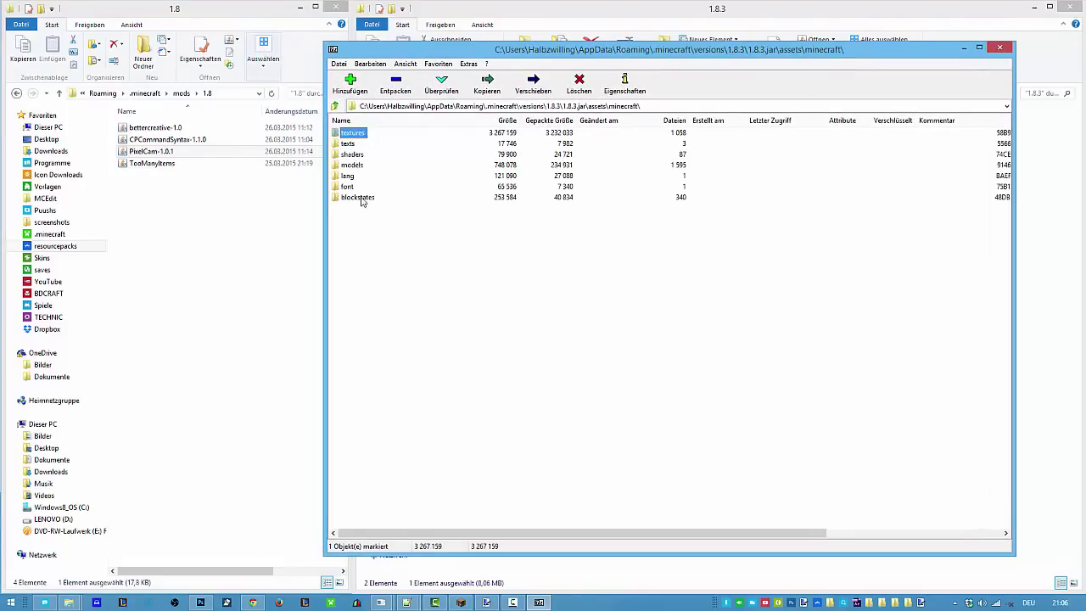
{"action": "key", "text": "ctrl+a"}
{"action": "left_click", "coordinate": [362, 231]}
{"action": "left_click", "coordinate": [350, 135]}
{"action": "left_click", "coordinate": [348, 145]}
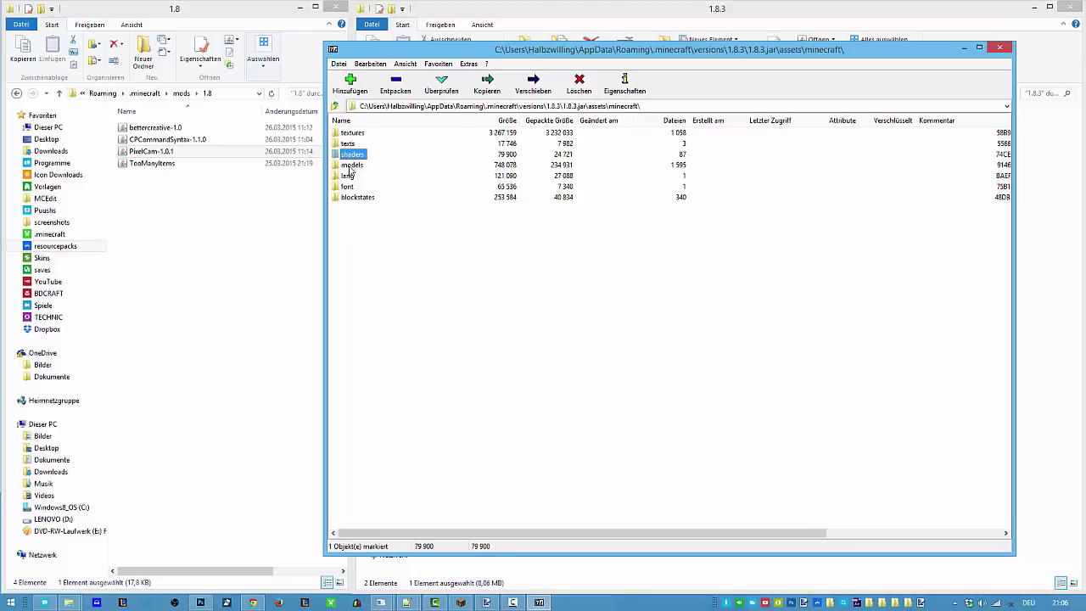
{"action": "left_click", "coordinate": [347, 177]}
{"action": "left_click", "coordinate": [350, 156]}
Look through the block and item subfolders of the models folder and return to the minecraft folder
{"action": "double_click", "coordinate": [349, 165]}
{"action": "double_click", "coordinate": [349, 146]}
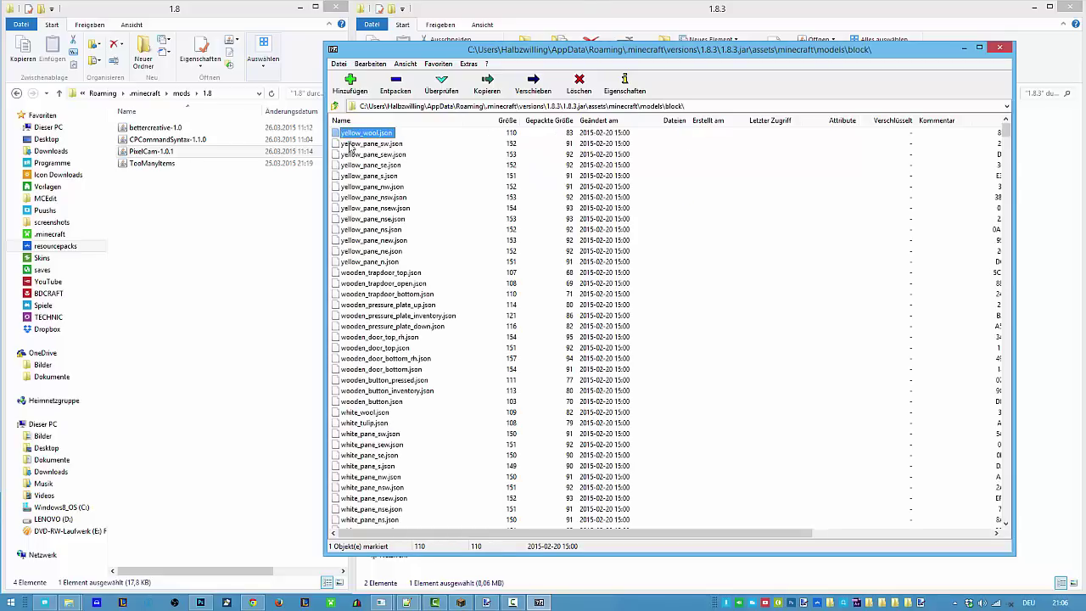
{"action": "left_click", "coordinate": [337, 108]}
{"action": "double_click", "coordinate": [348, 134]}
{"action": "scroll", "coordinate": [698, 309], "scroll_direction": "down", "scroll_amount": 8}
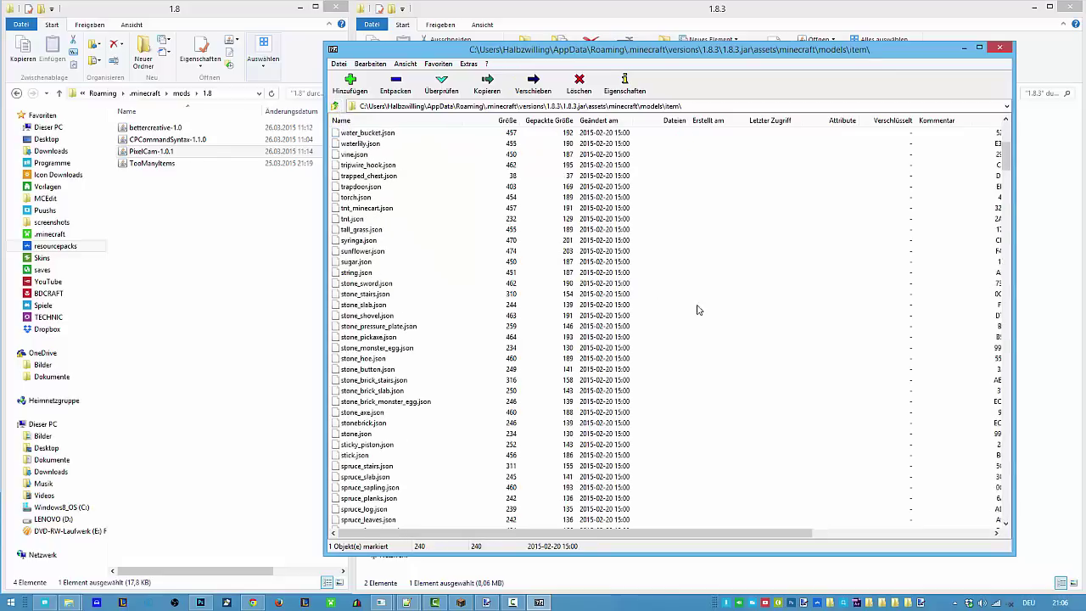
{"action": "left_click_drag", "start_coordinate": [1003, 165], "coordinate": [746, 146]}
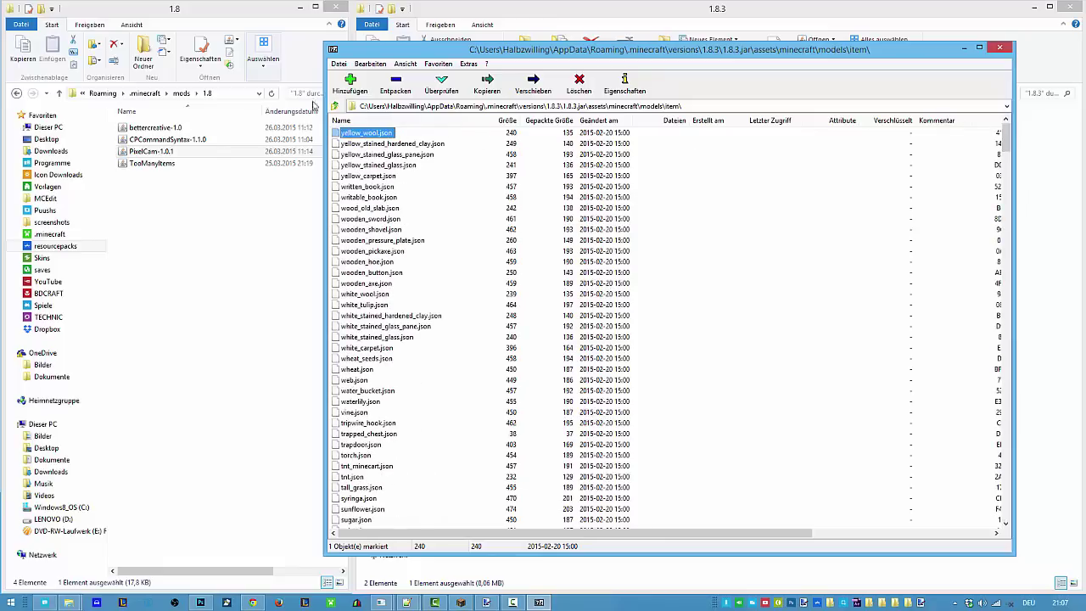
{"action": "left_click", "coordinate": [333, 106]}
{"action": "left_click", "coordinate": [333, 106]}
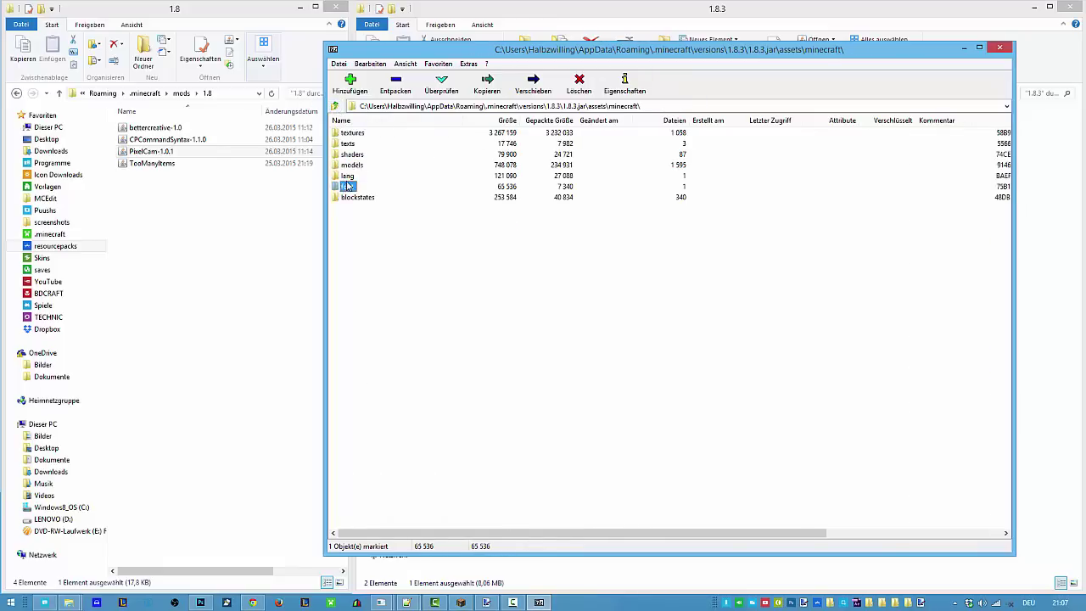
Look inside the lang and font folders and return to the minecraft folder
{"action": "left_click", "coordinate": [347, 177]}
{"action": "double_click", "coordinate": [347, 177]}
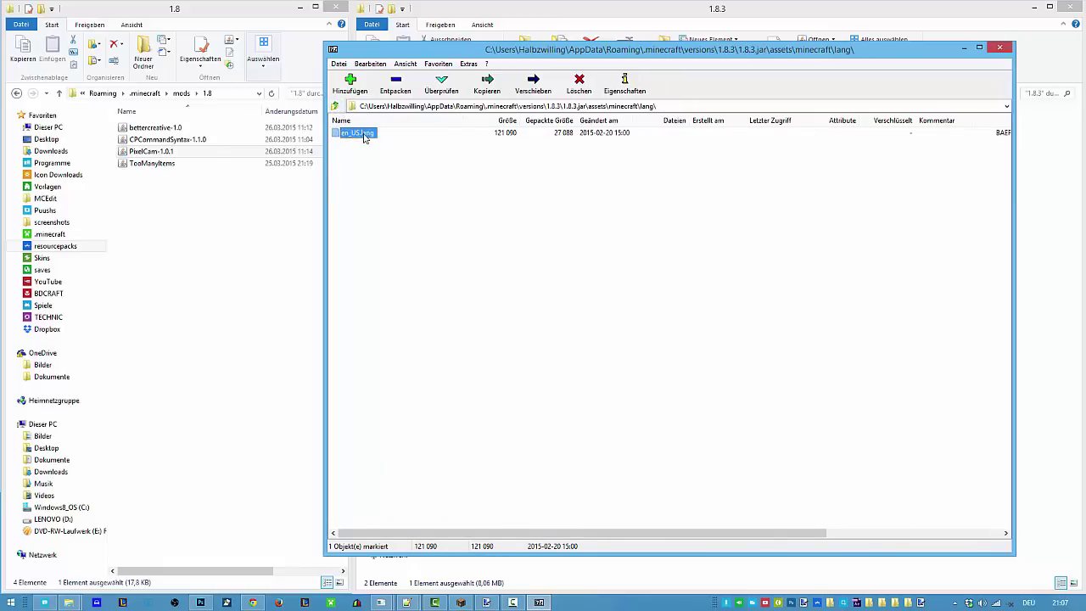
{"action": "left_click", "coordinate": [335, 108]}
{"action": "double_click", "coordinate": [347, 192]}
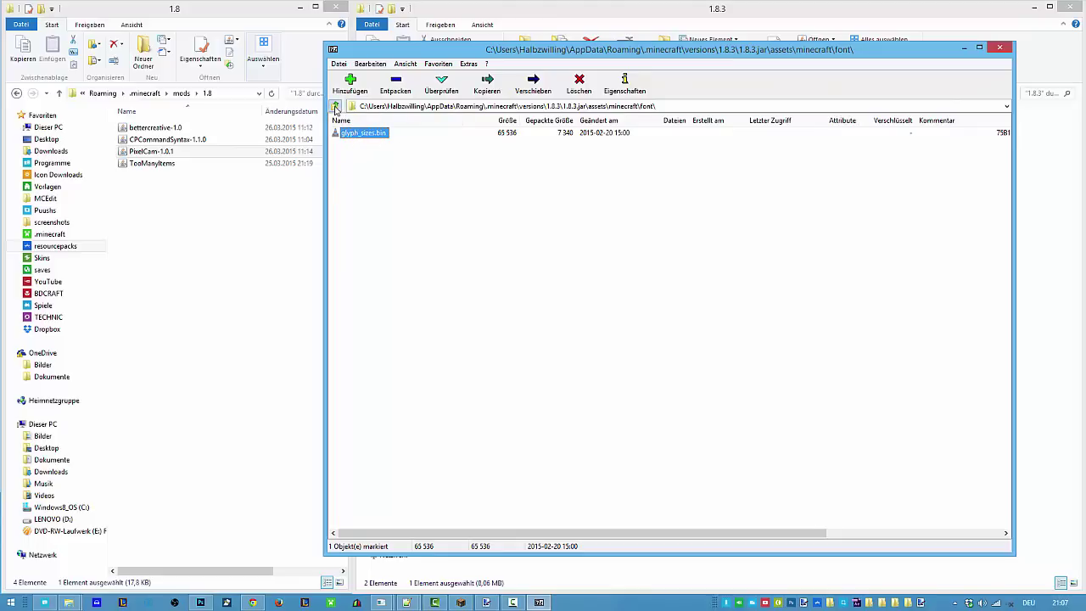
{"action": "left_click", "coordinate": [336, 106]}
Open the blockstates folder and look through its JSON files, leaving yellow_wool.json unrenamed
{"action": "double_click", "coordinate": [346, 197]}
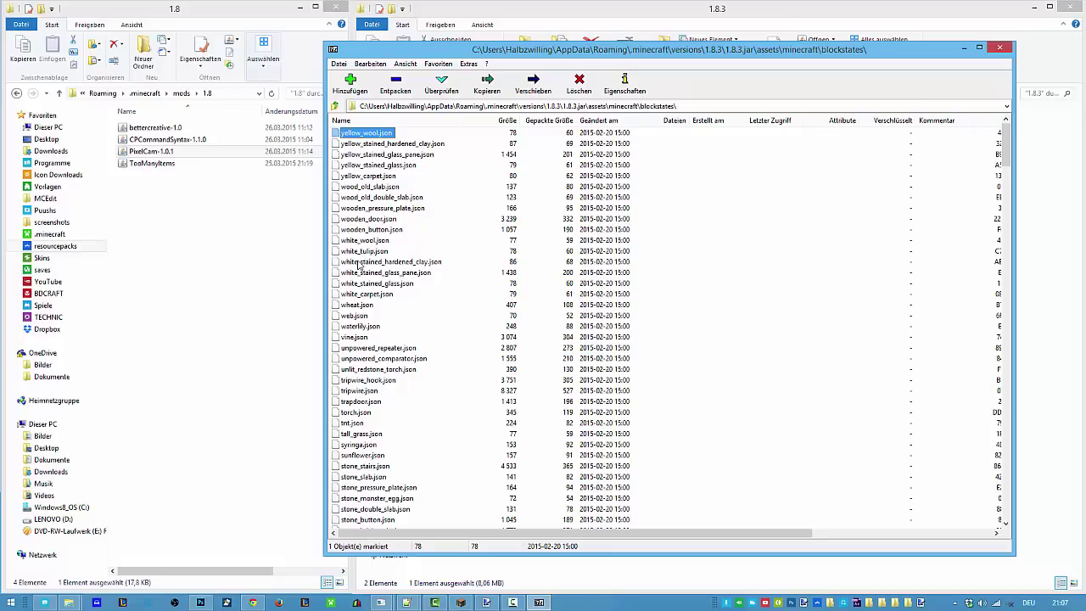
{"action": "right_click", "coordinate": [359, 136]}
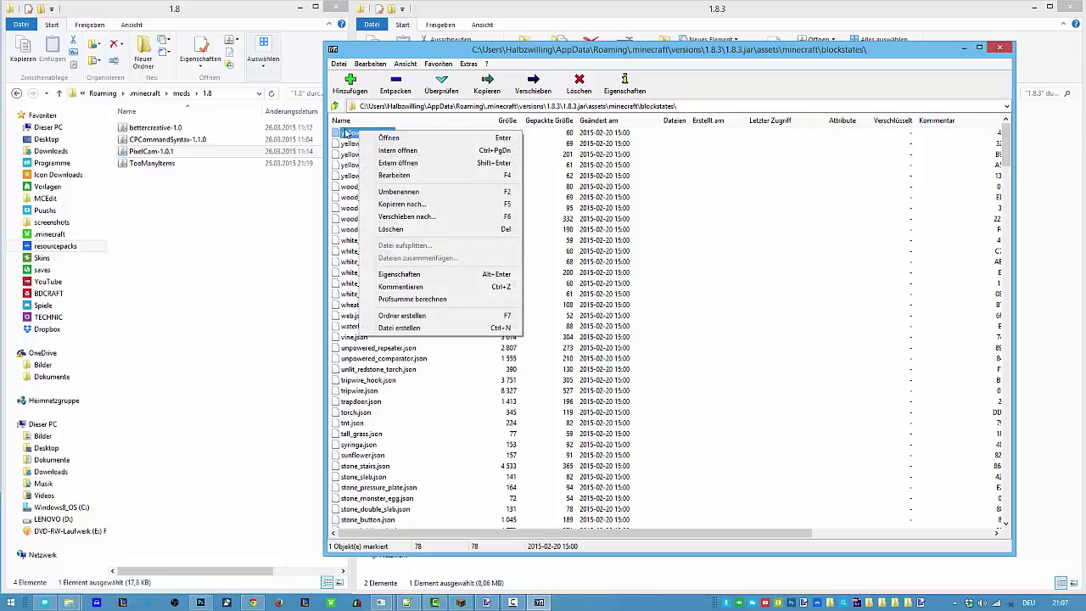
{"action": "left_click", "coordinate": [345, 135]}
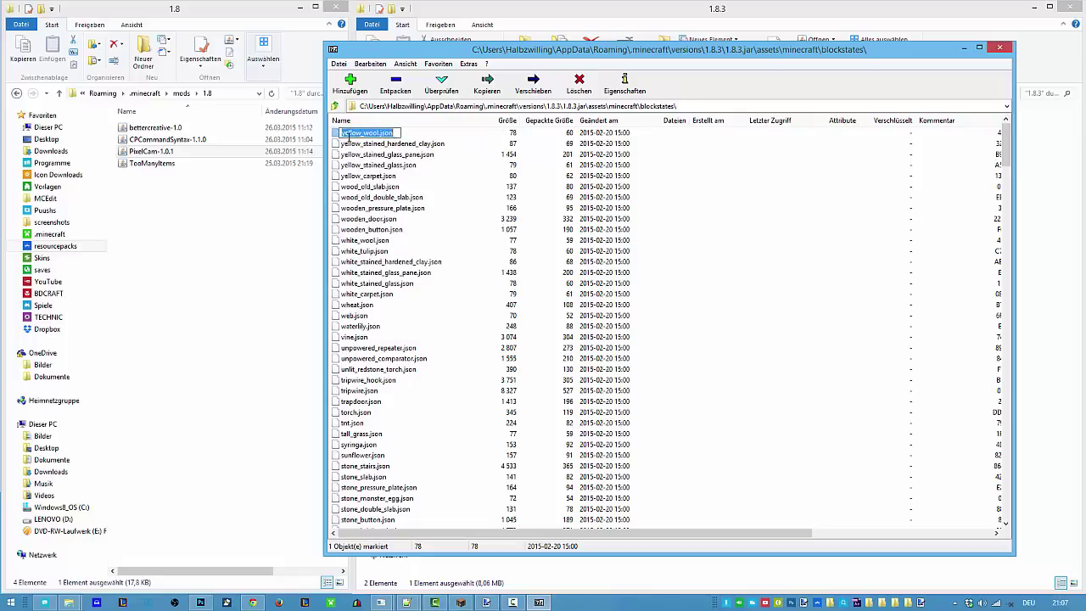
{"action": "left_click", "coordinate": [357, 152]}
{"action": "left_click", "coordinate": [356, 137]}
{"action": "scroll", "coordinate": [438, 384], "scroll_direction": "down", "scroll_amount": 3}
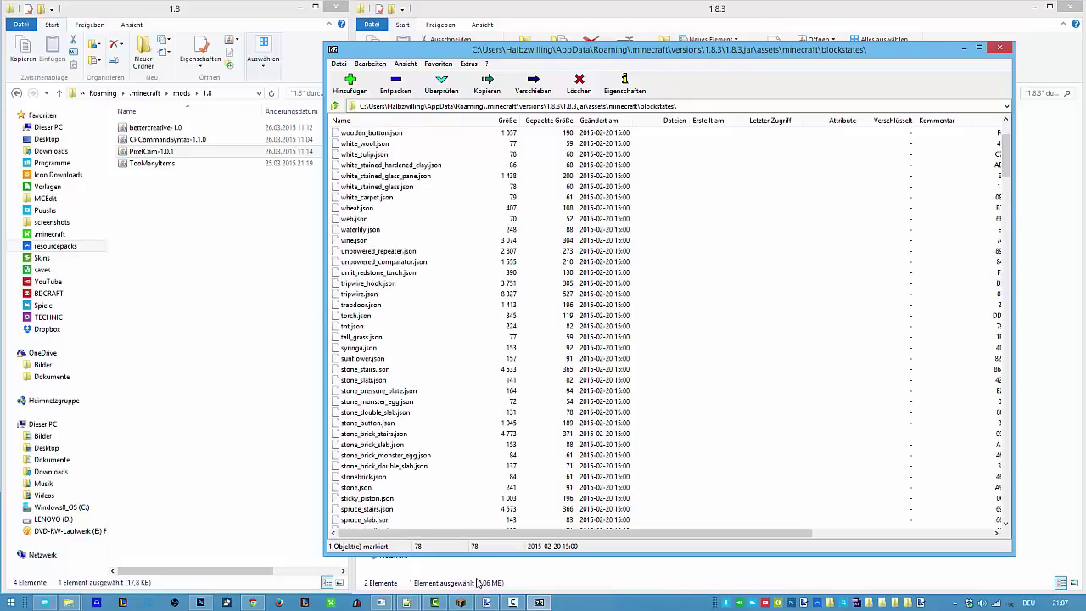
Switch to Minecraft 1.8.3 and load the first singleplayer world in the list
{"action": "left_click", "coordinate": [459, 603]}
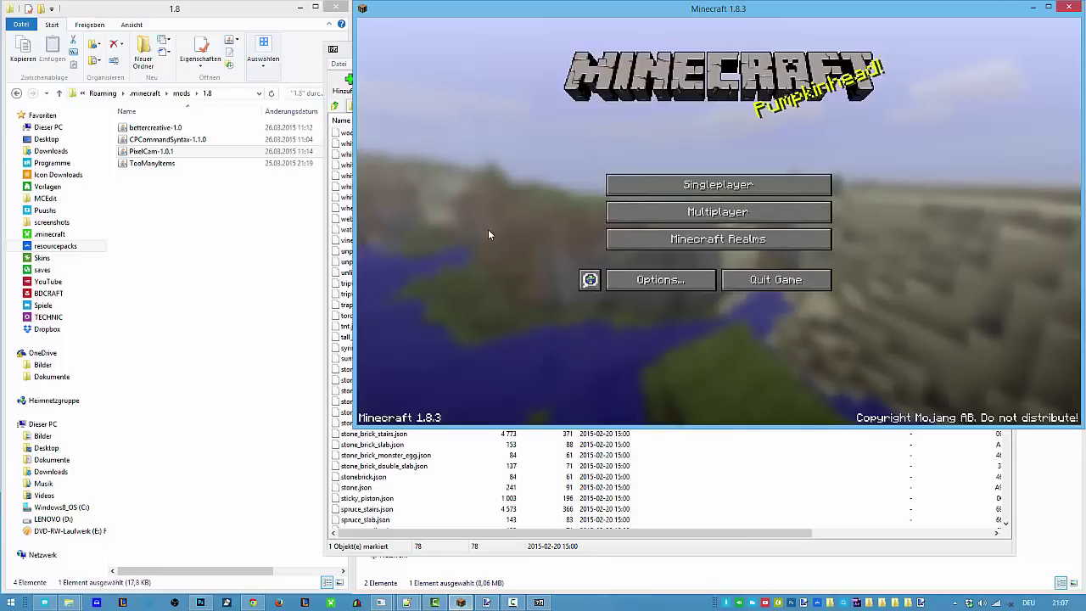
{"action": "left_click", "coordinate": [645, 212]}
{"action": "left_click", "coordinate": [655, 82]}
{"action": "left_click", "coordinate": [629, 378]}
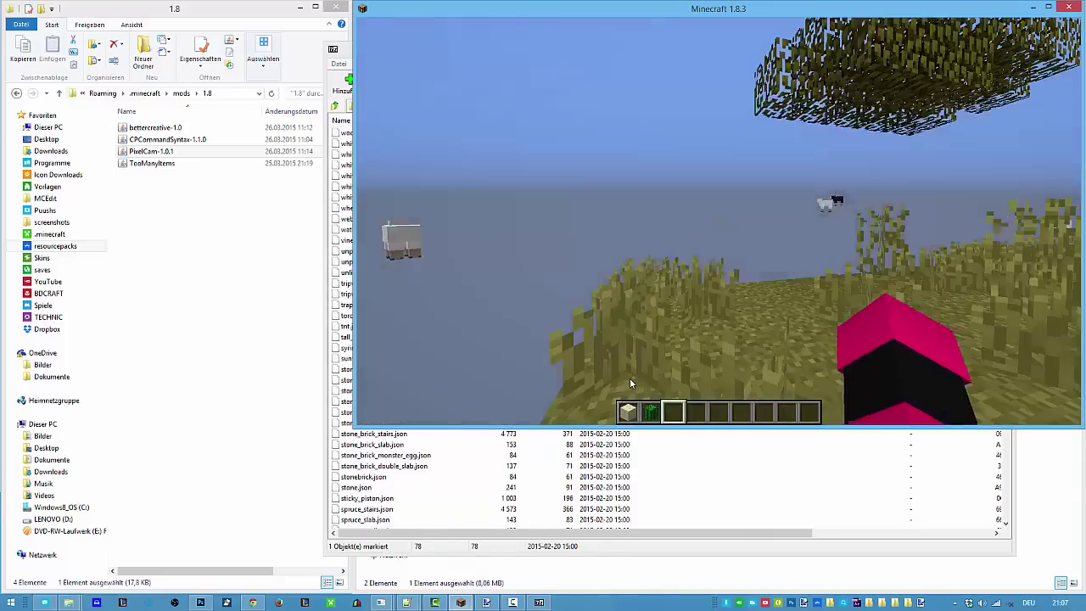
Examine the Alternate Blocks option in the Video Settings and return to the world
{"action": "key", "text": "Escape"}
{"action": "left_click", "coordinate": [649, 220]}
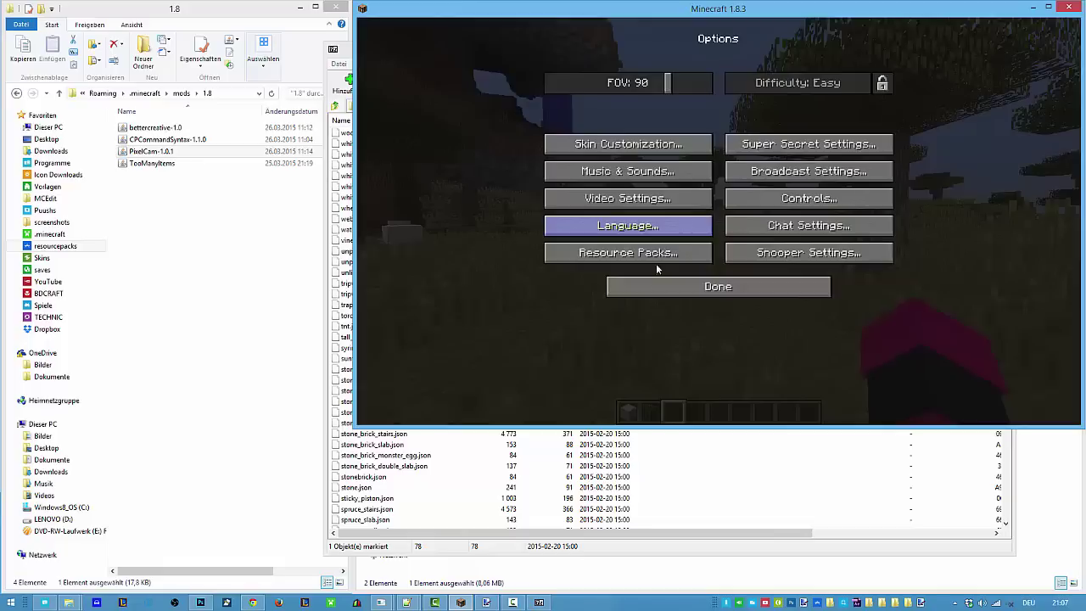
{"action": "left_click", "coordinate": [628, 199]}
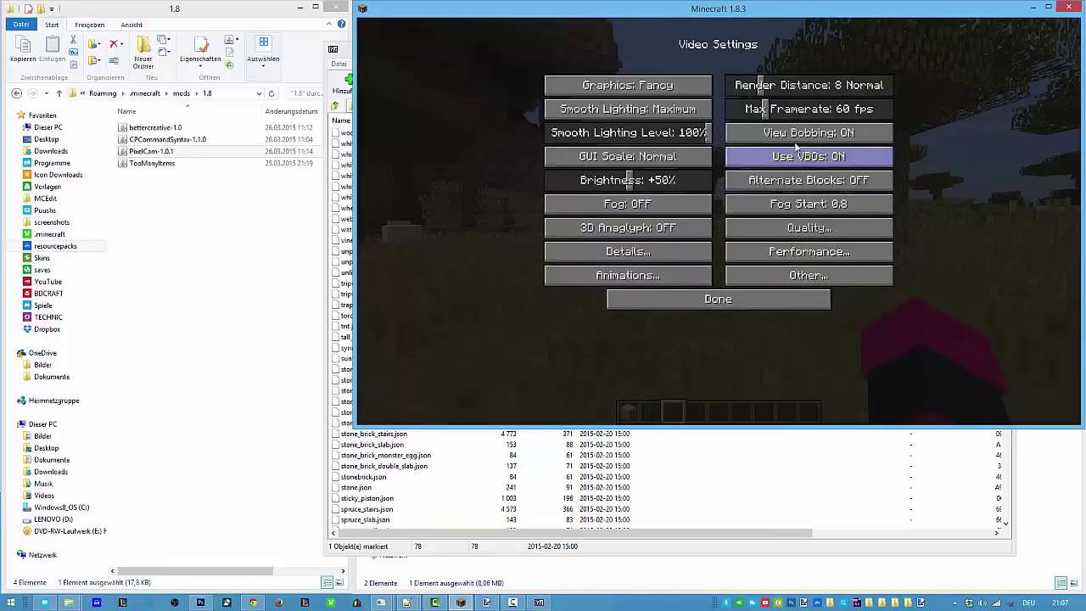
{"action": "key", "text": "Escape"}
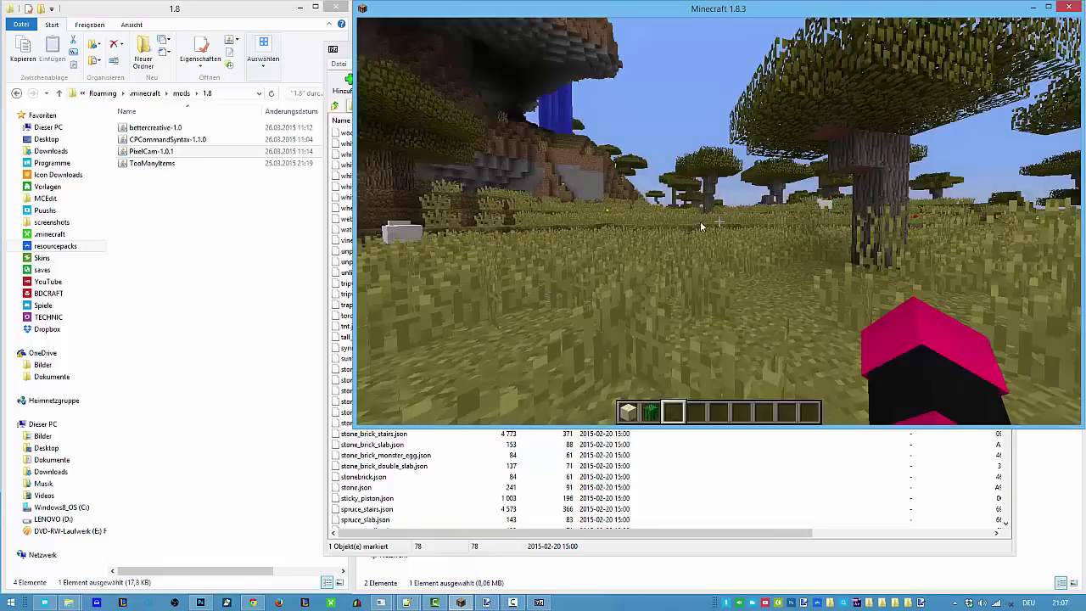
{"action": "key", "text": "Escape"}
{"action": "left_click", "coordinate": [682, 222]}
{"action": "key", "text": "Escape"}
{"action": "key", "text": "Escape"}
{"action": "left_click", "coordinate": [684, 223]}
{"action": "left_click", "coordinate": [666, 197]}
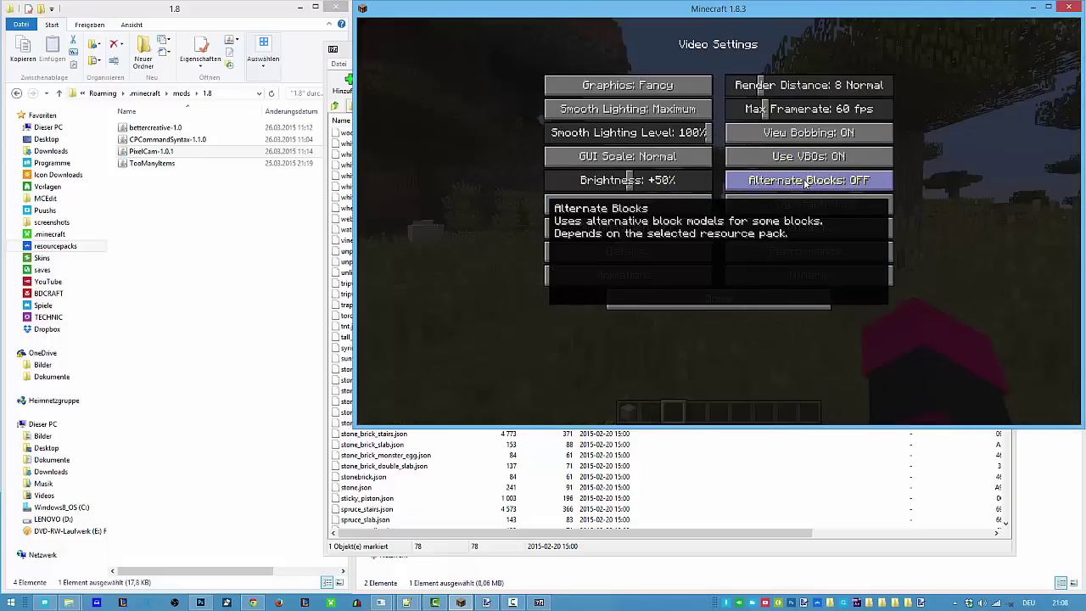
{"action": "key", "text": "Escape"}
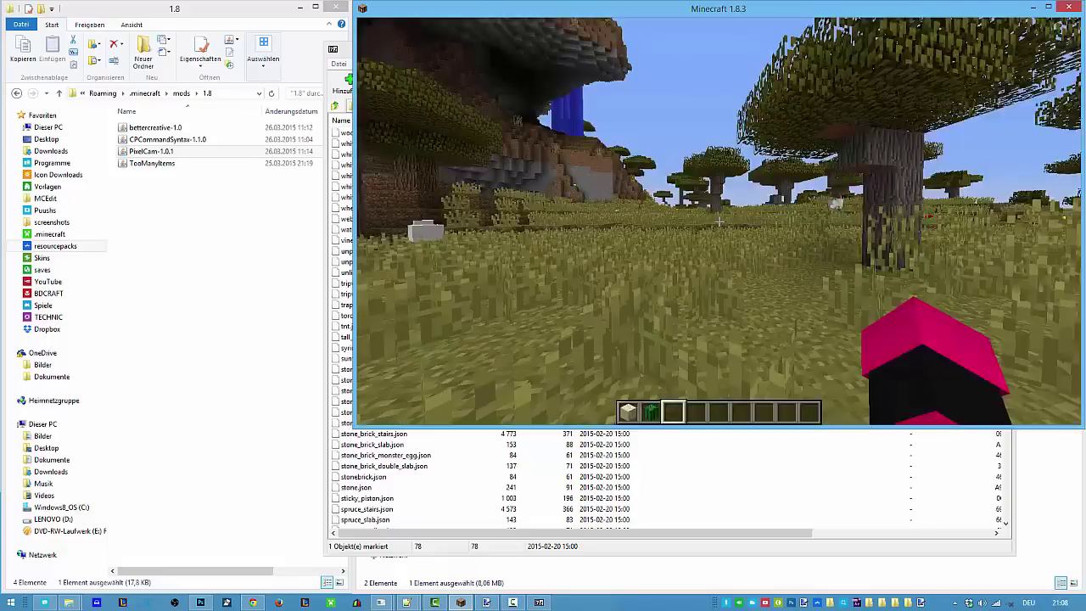
Apply the 5by5 resource pack on top of Default and return to the world
{"action": "key", "text": "Escape"}
{"action": "left_click", "coordinate": [649, 224]}
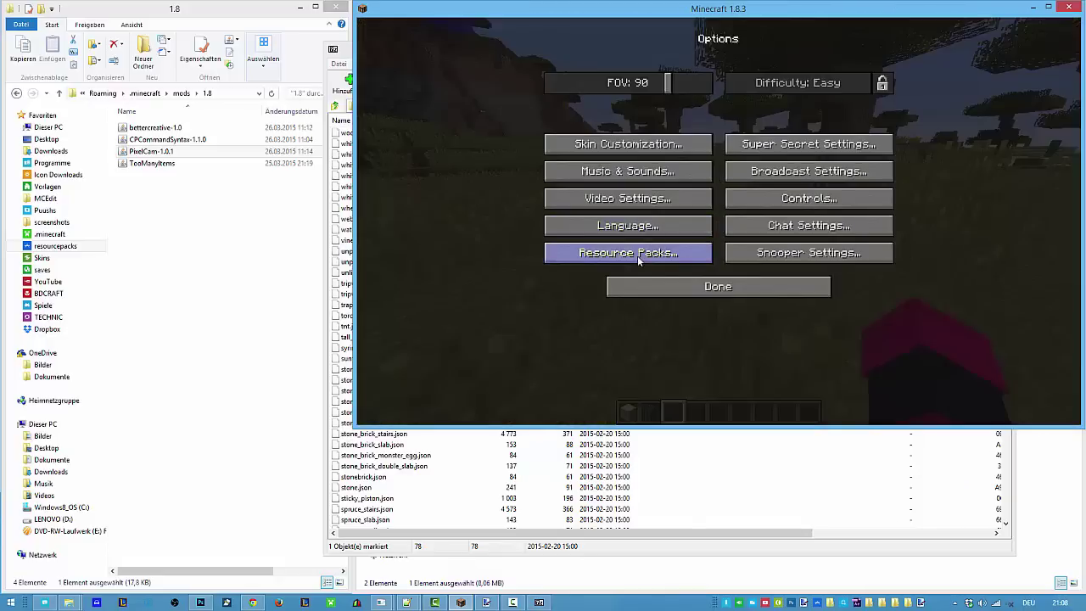
{"action": "left_click", "coordinate": [637, 255]}
{"action": "left_click", "coordinate": [507, 89]}
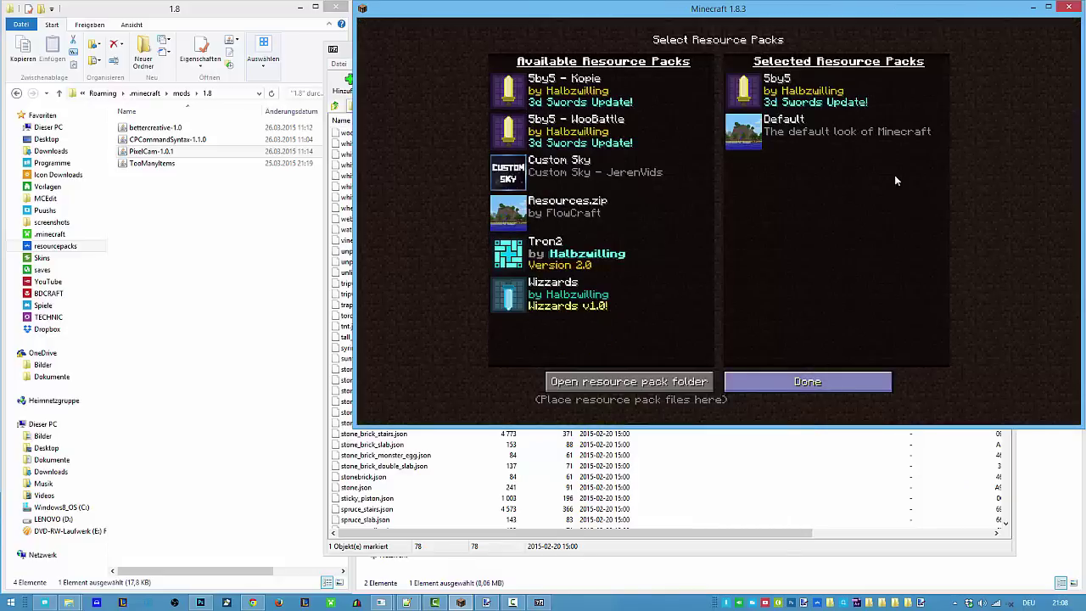
{"action": "left_click", "coordinate": [808, 381]}
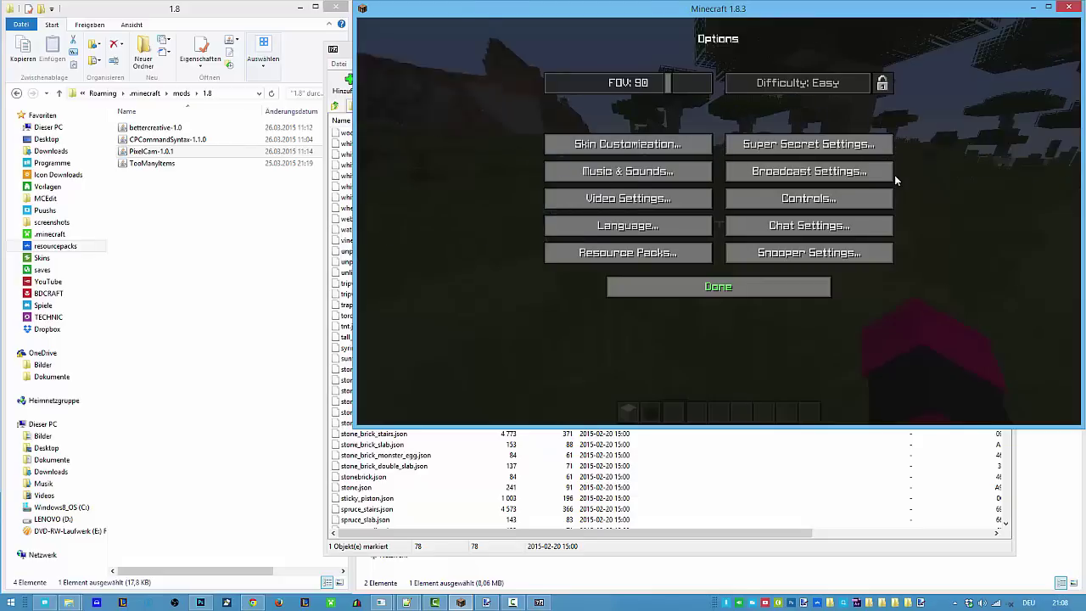
{"action": "key", "text": "Escape"}
Fly over the grassland to inspect how the 5by5 pack renders grass, trees and flowers
{"action": "key", "text": "w"}
{"action": "key", "text": "space"}
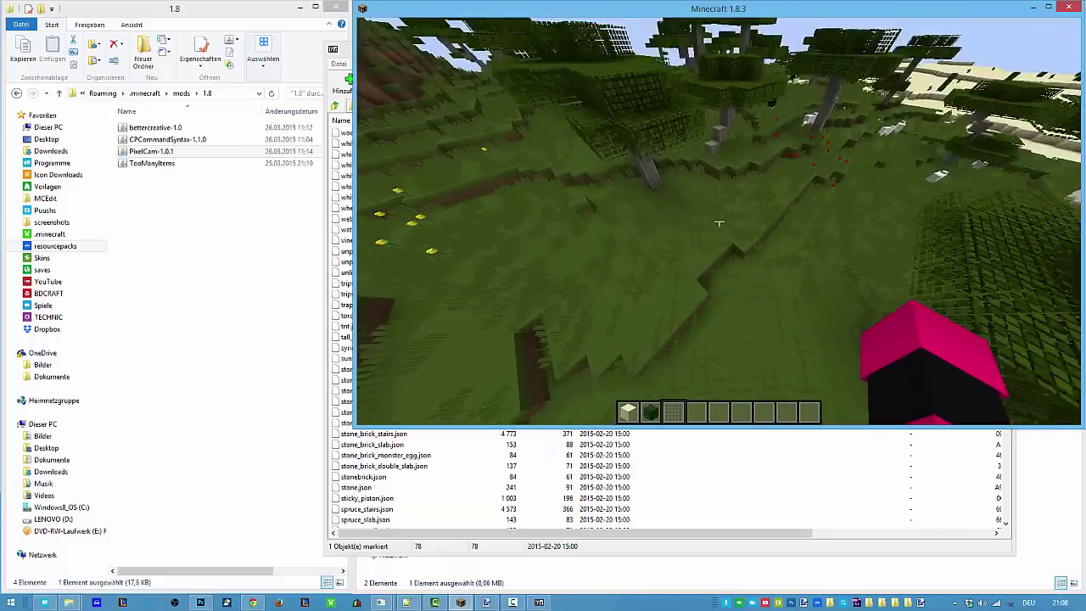
{"action": "key", "text": "w"}
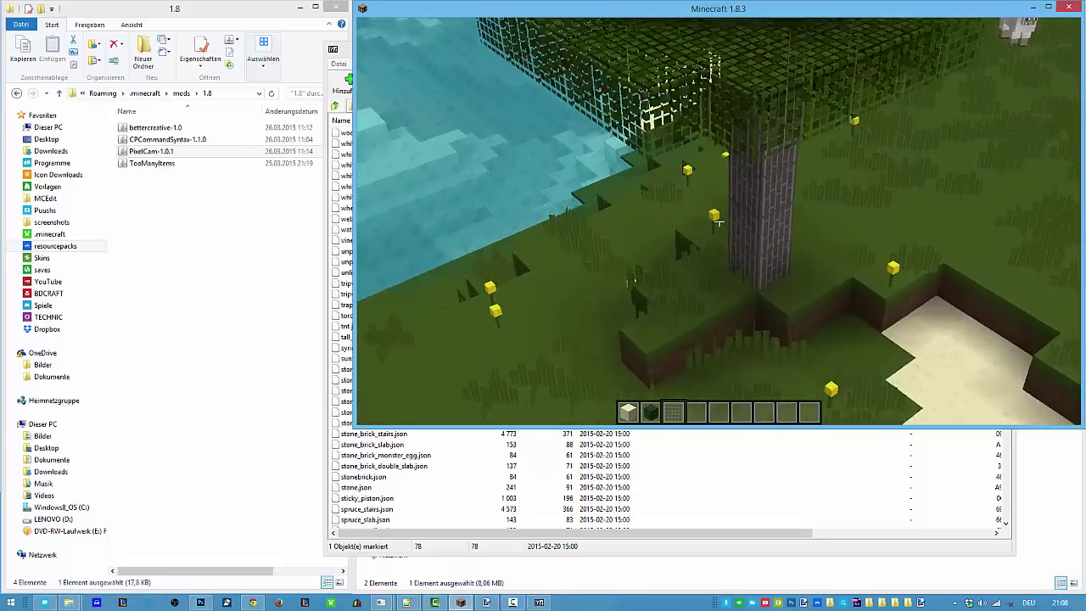
{"action": "key", "text": "w"}
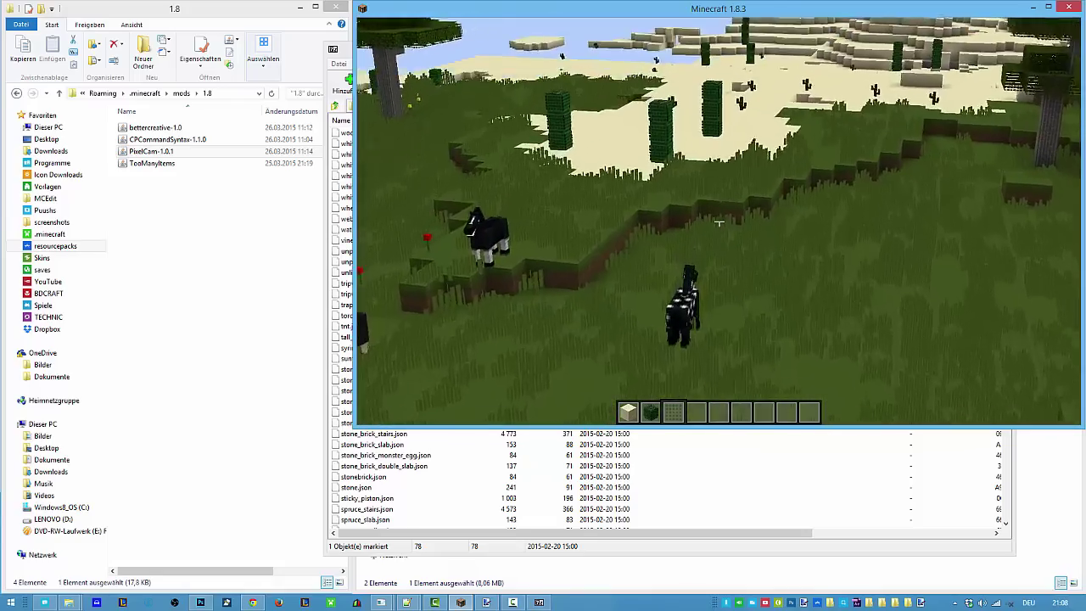
Check the Alternate Blocks setting again with the 5by5 pack active and go back to the game
{"action": "key", "text": "Escape"}
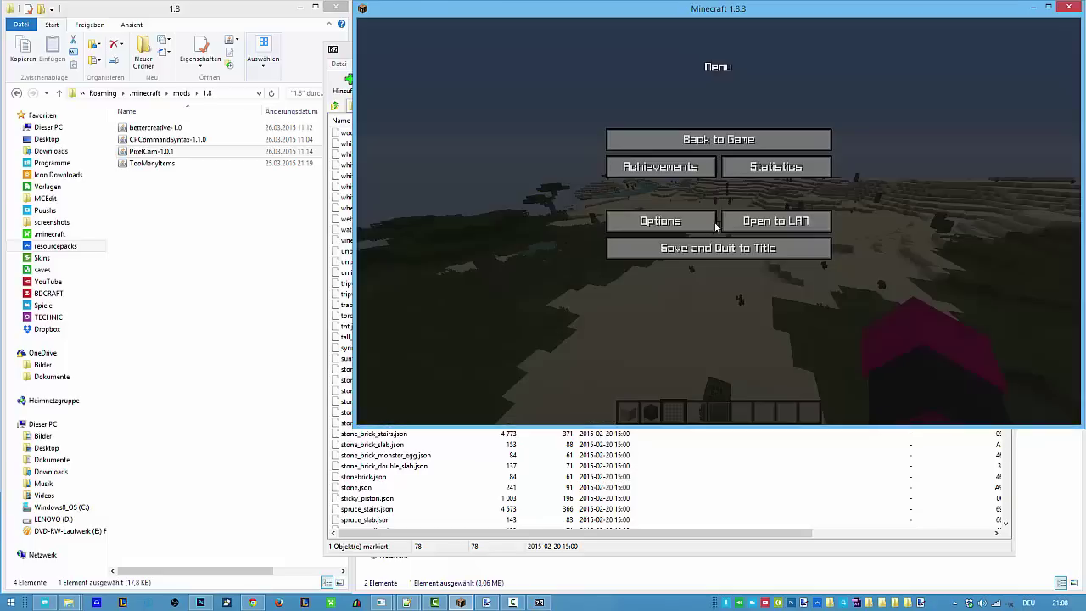
{"action": "left_click", "coordinate": [670, 221]}
{"action": "left_click", "coordinate": [668, 202]}
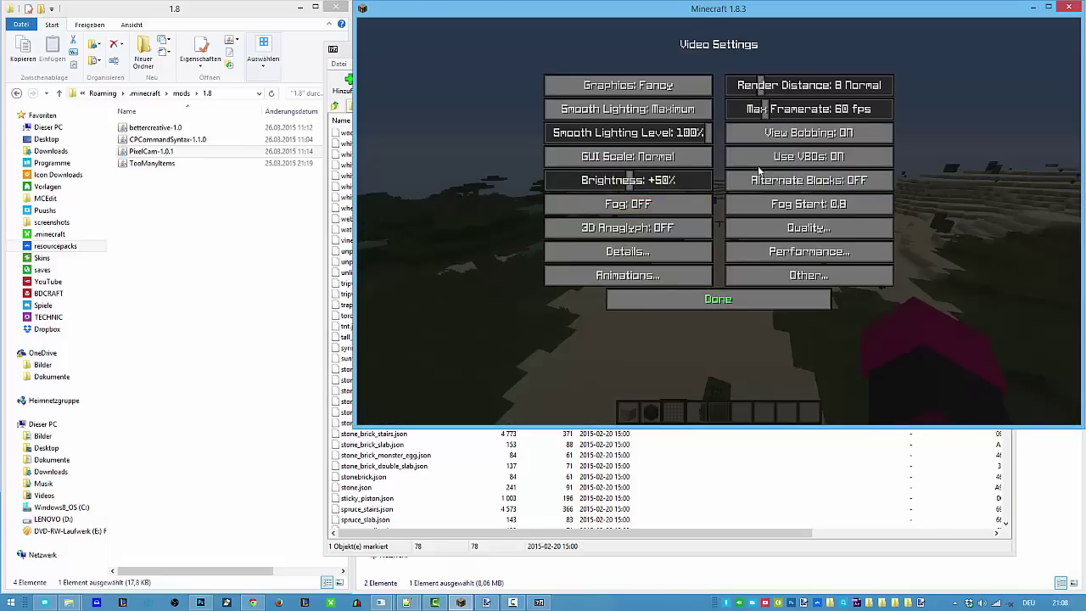
{"action": "key", "text": "Escape"}
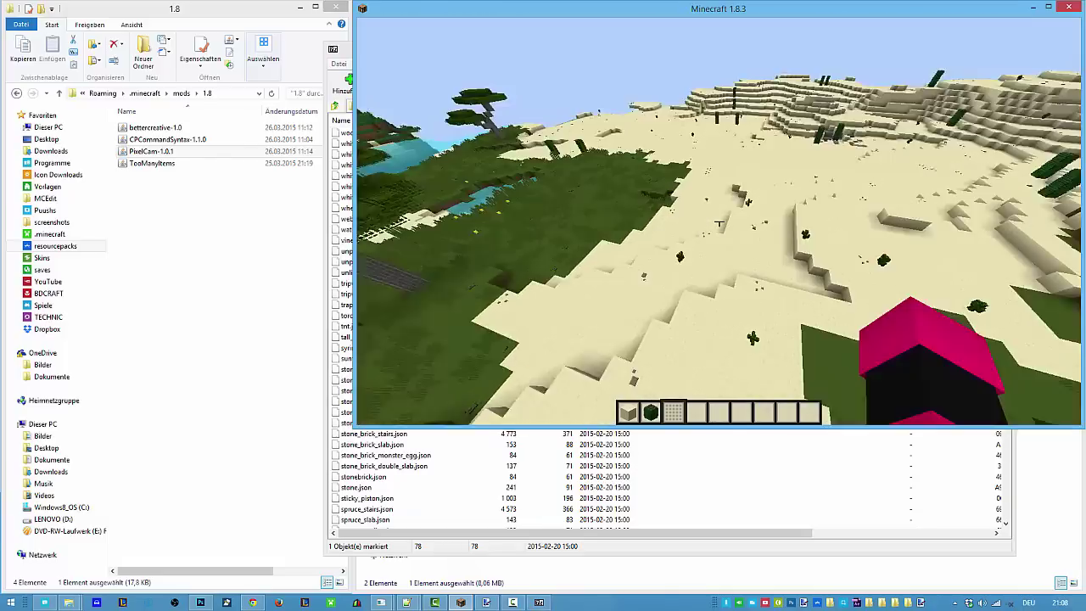
Fly across the desert and down to the water to inspect the ground blocks up close, and open the creative inventory
{"action": "key", "text": "w"}
{"action": "key", "text": "c"}
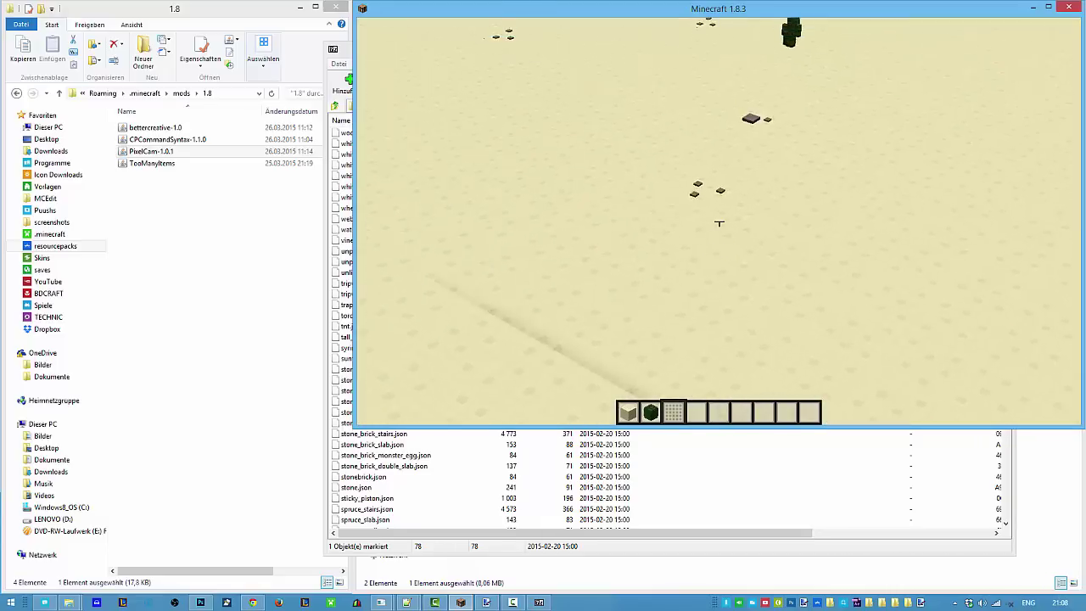
{"action": "key", "text": "w"}
{"action": "key", "text": "shift"}
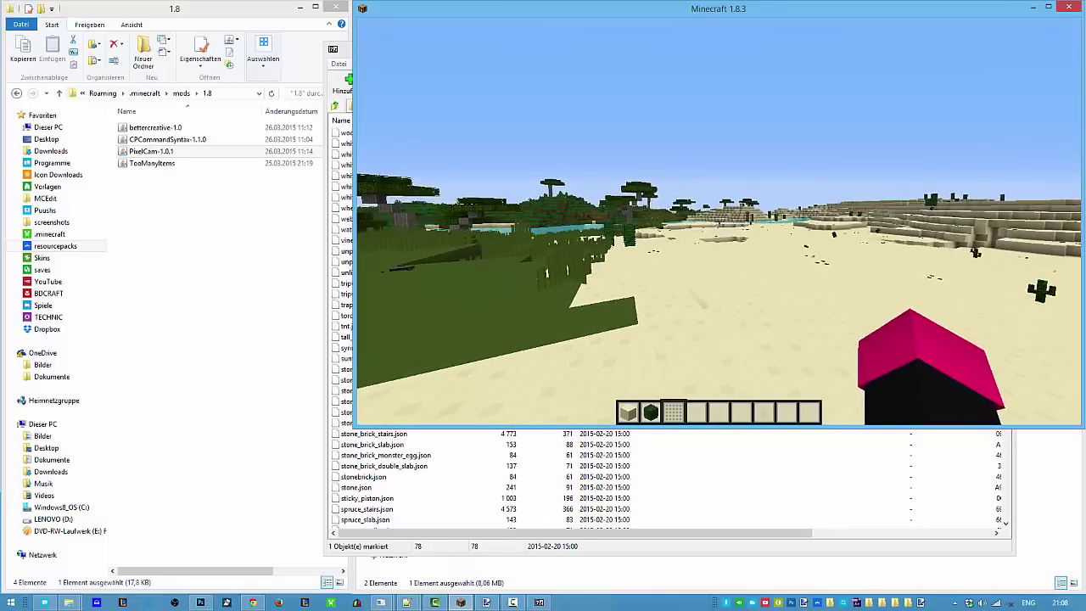
{"action": "key", "text": "w"}
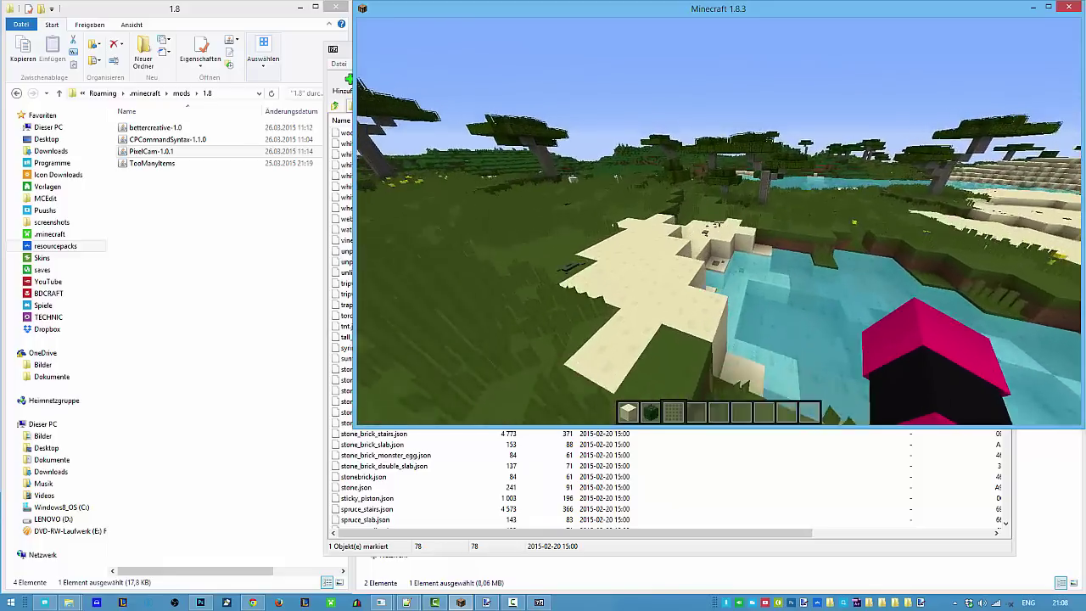
{"action": "key", "text": "e"}
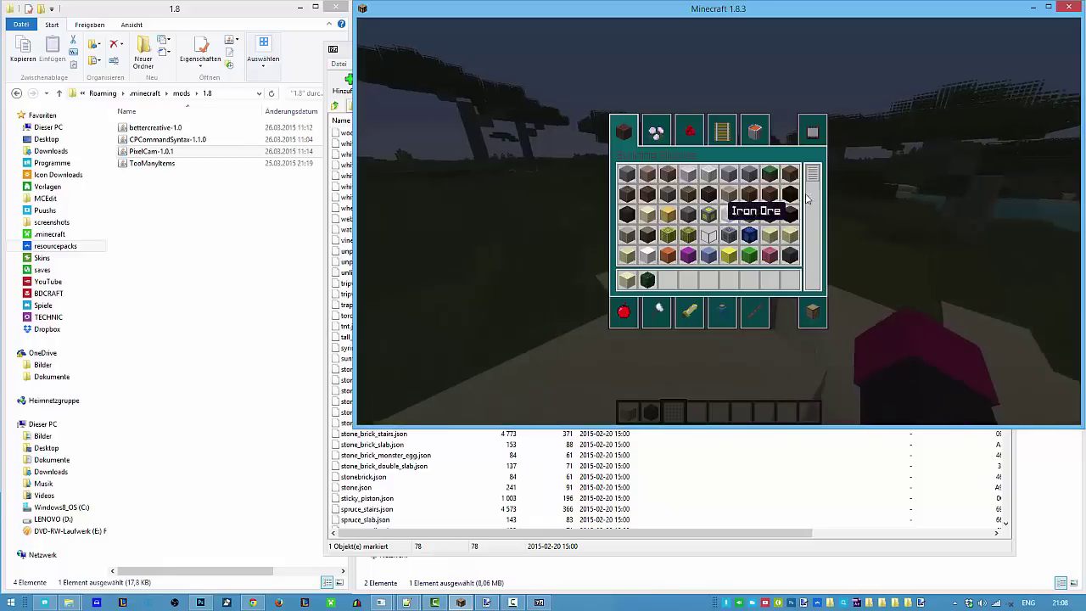
Minimize Minecraft and go up from blockstates to the minecraft folder of the 1.8.3.jar archive in 7-Zip
{"action": "left_click", "coordinate": [1033, 7]}
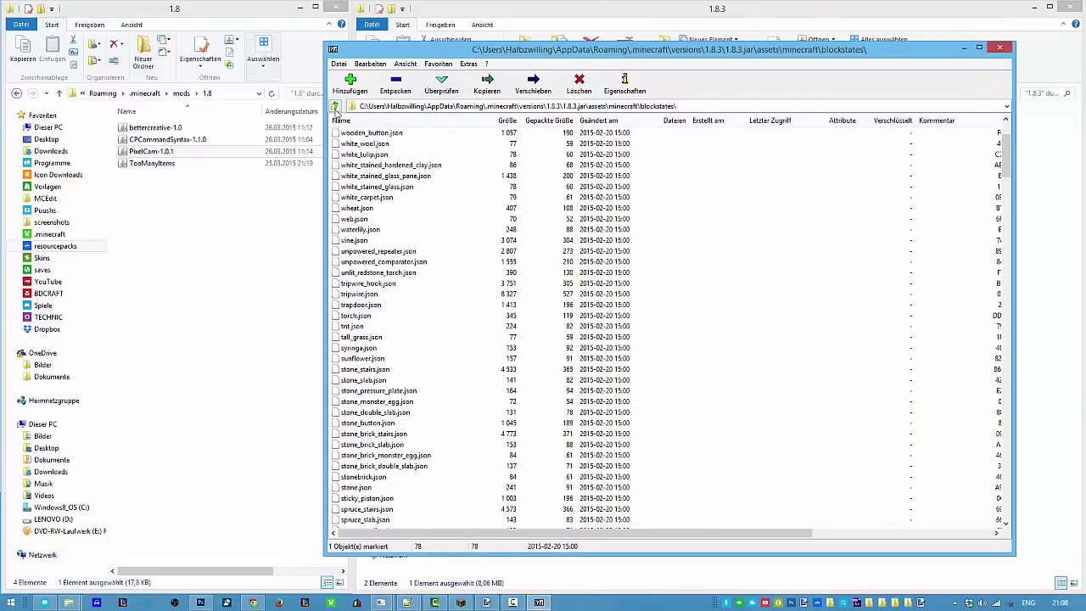
{"action": "left_click", "coordinate": [335, 106]}
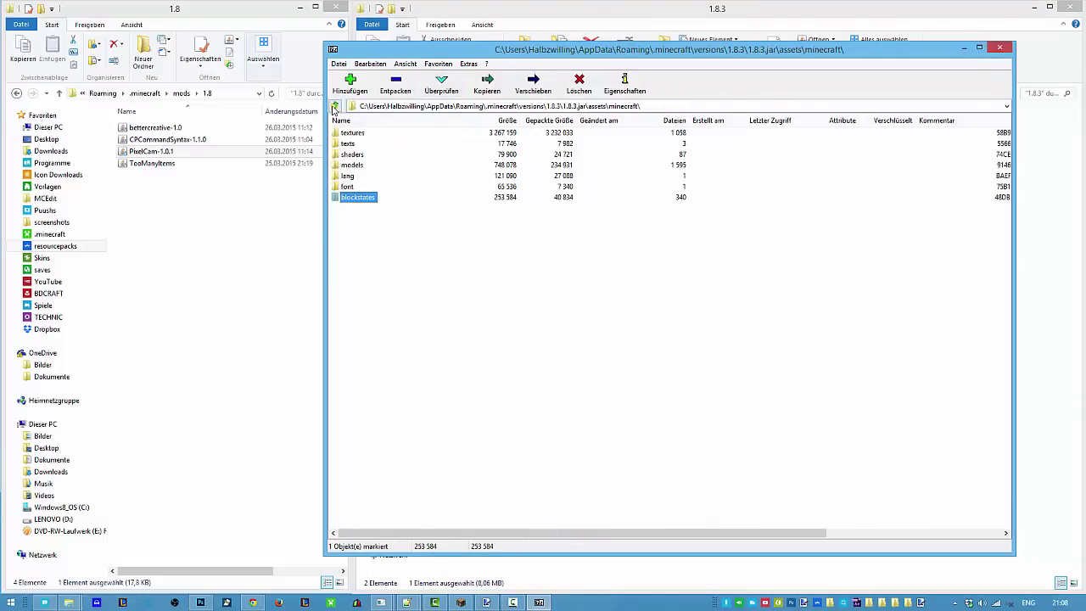
Go up to the root of the 1.8.3.jar archive and open the .minecraft resourcepacks folder in File Explorer
{"action": "left_click", "coordinate": [336, 106]}
{"action": "left_click", "coordinate": [335, 107]}
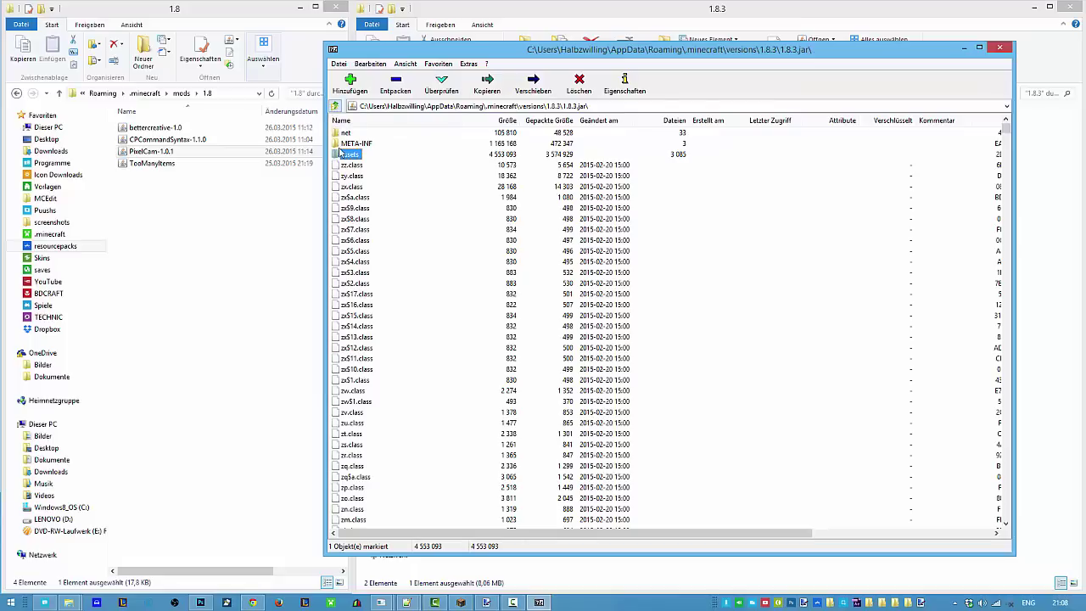
{"action": "left_click", "coordinate": [157, 92]}
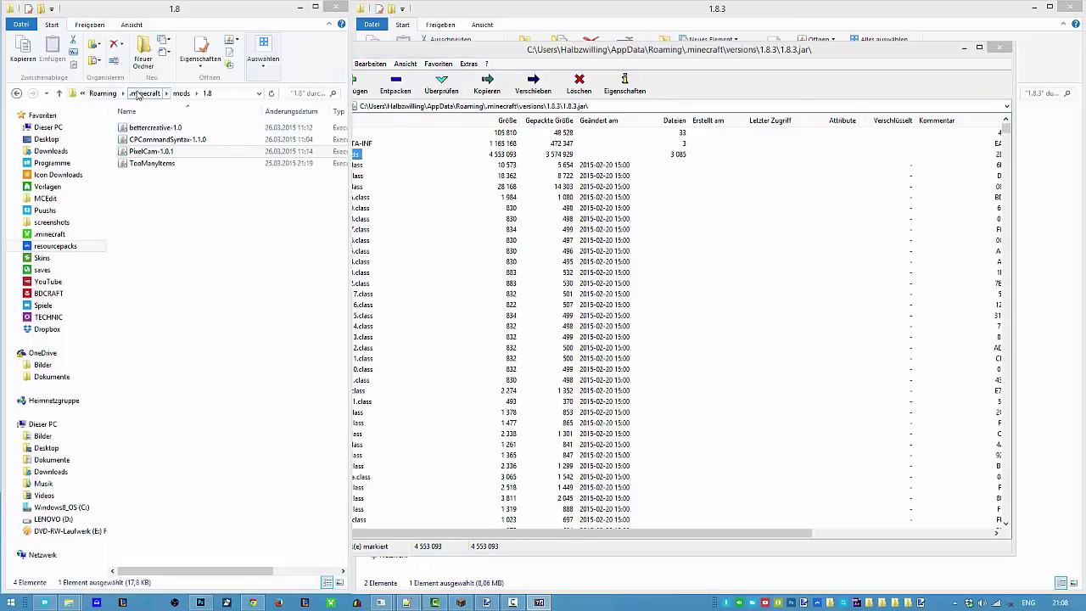
{"action": "double_click", "coordinate": [140, 198]}
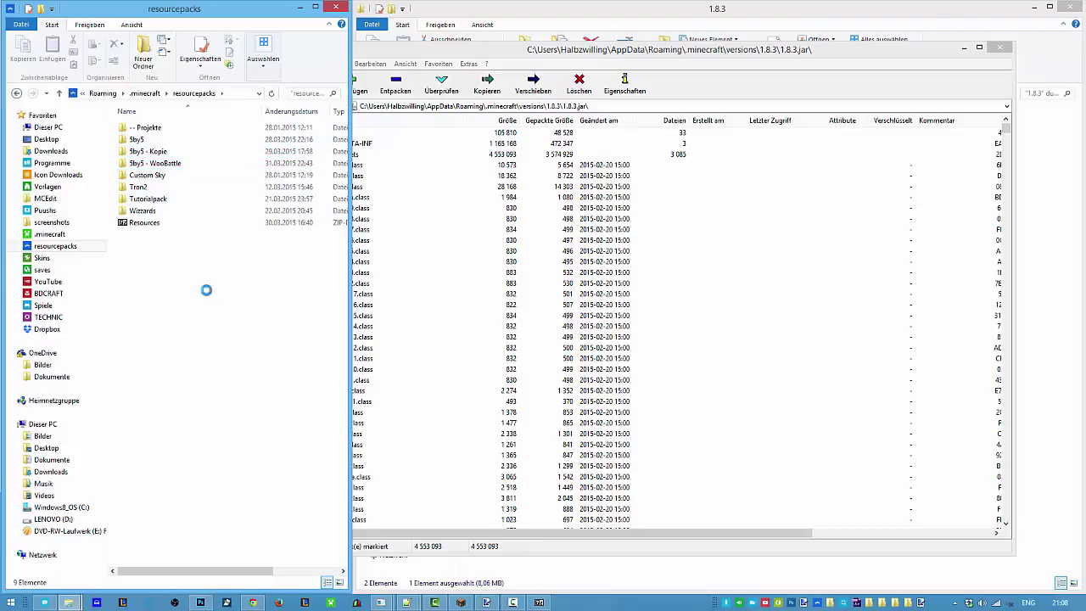
Create a new folder named Default in the resourcepacks folder
{"action": "right_click", "coordinate": [150, 242]}
{"action": "mouse_move", "coordinate": [218, 405]}
{"action": "left_click", "coordinate": [345, 404]}
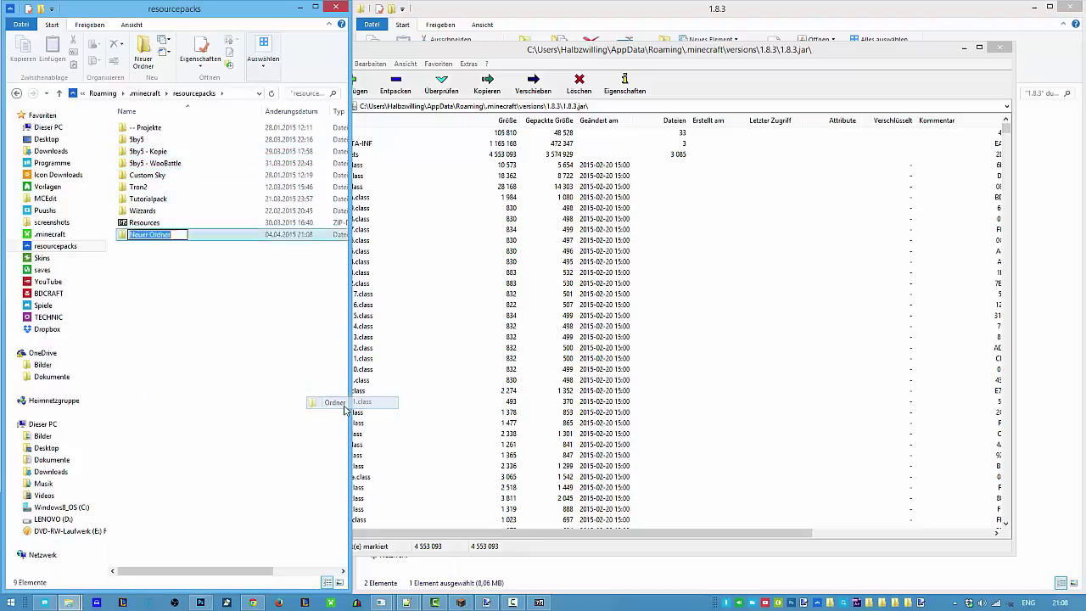
{"action": "type", "text": "Default"}
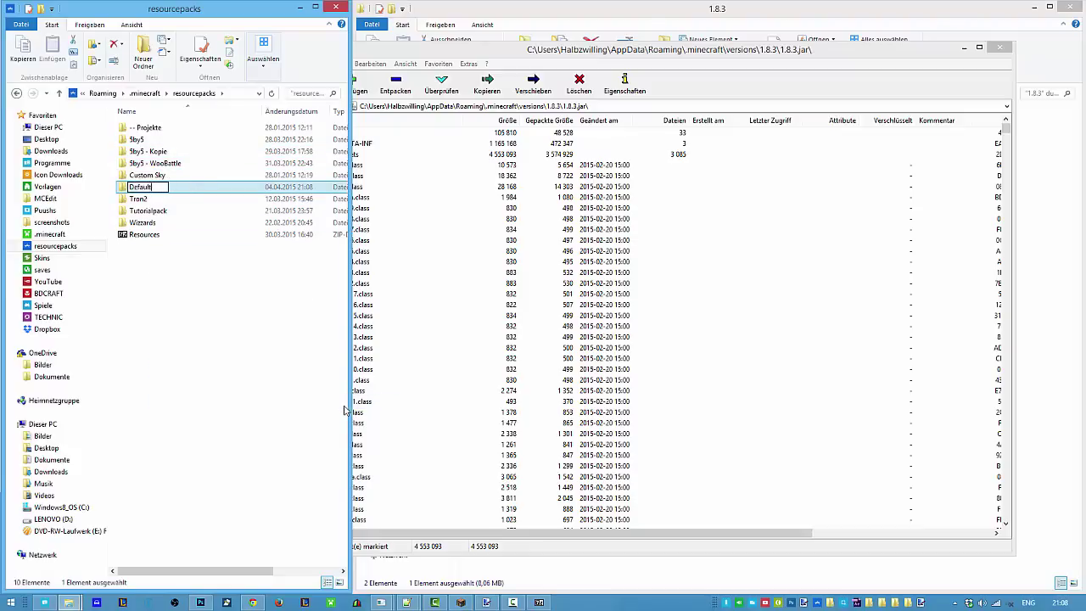
{"action": "key", "text": "Return"}
Try to extract the assets folder from the 1.8.3.jar archive into the Default folder
{"action": "left_click", "coordinate": [367, 187]}
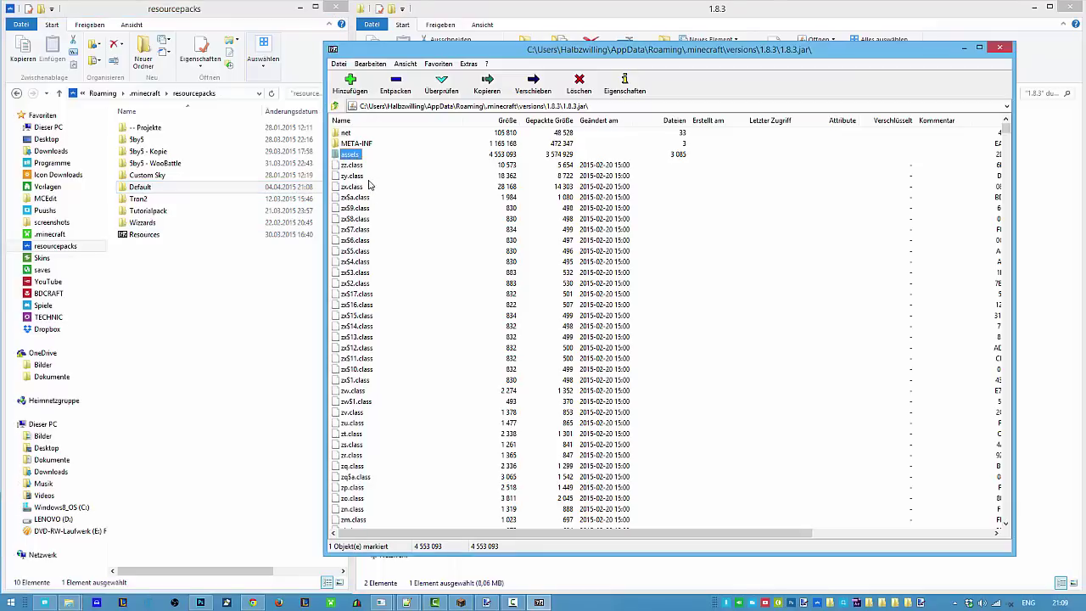
{"action": "left_click_drag", "start_coordinate": [355, 155], "coordinate": [148, 189]}
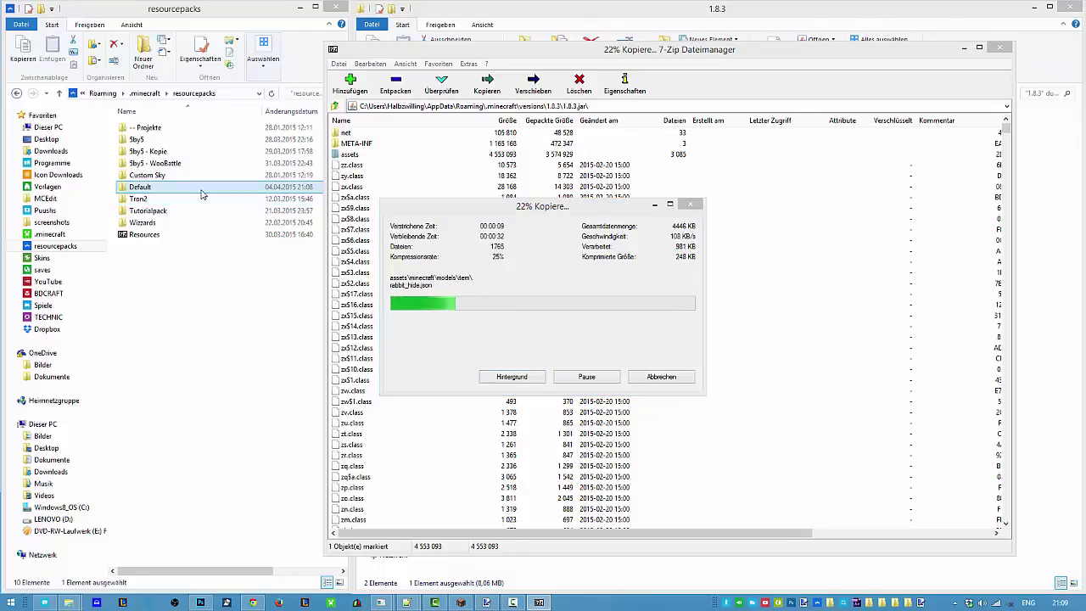
Open the Default folder, create a new text document in it and dismiss the 7-Zip error message
{"action": "double_click", "coordinate": [169, 186]}
{"action": "right_click", "coordinate": [162, 225]}
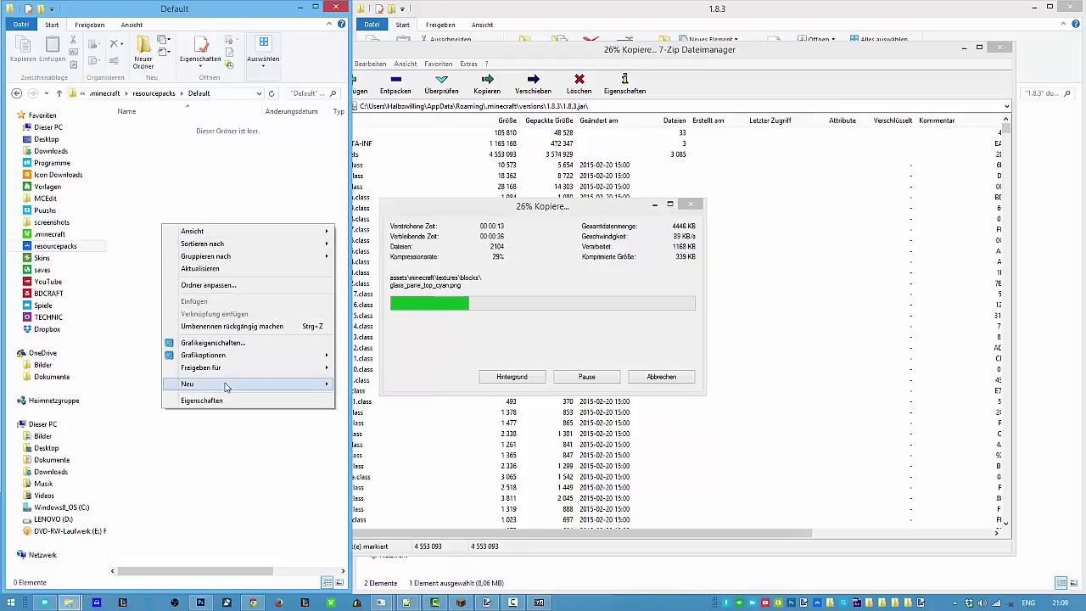
{"action": "mouse_move", "coordinate": [226, 383]}
{"action": "left_click", "coordinate": [366, 448]}
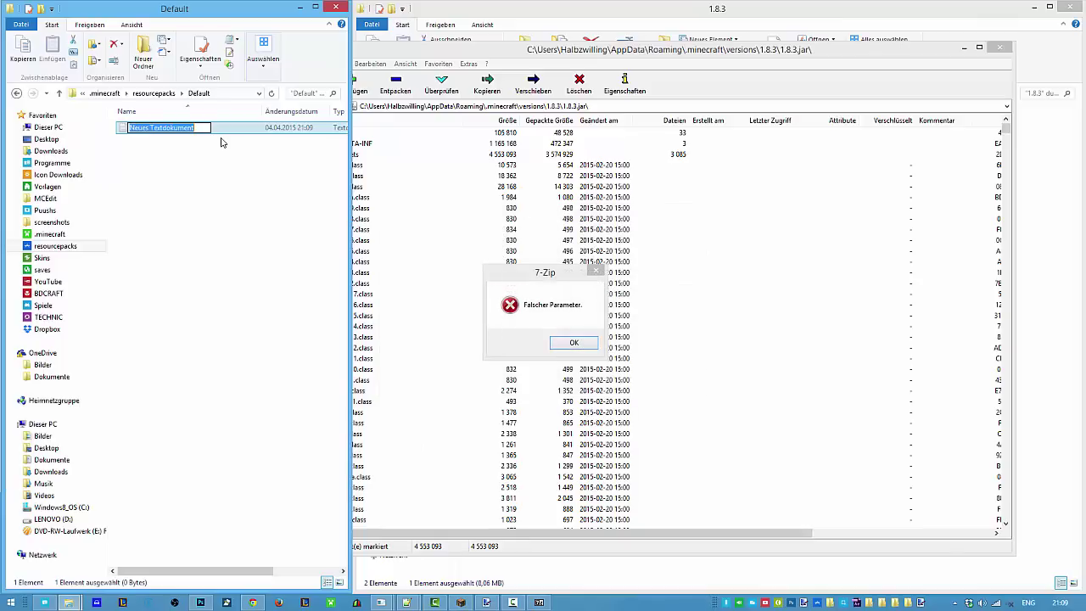
{"action": "left_click", "coordinate": [574, 342]}
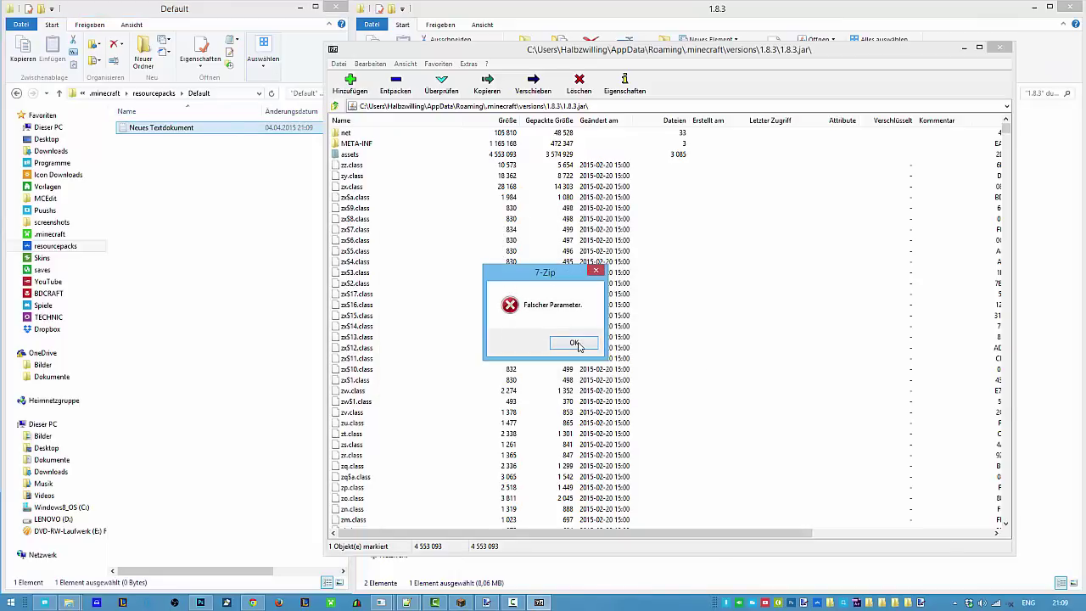
Go back to the resourcepacks folder and look into the Custom Sky pack
{"action": "left_click", "coordinate": [154, 92]}
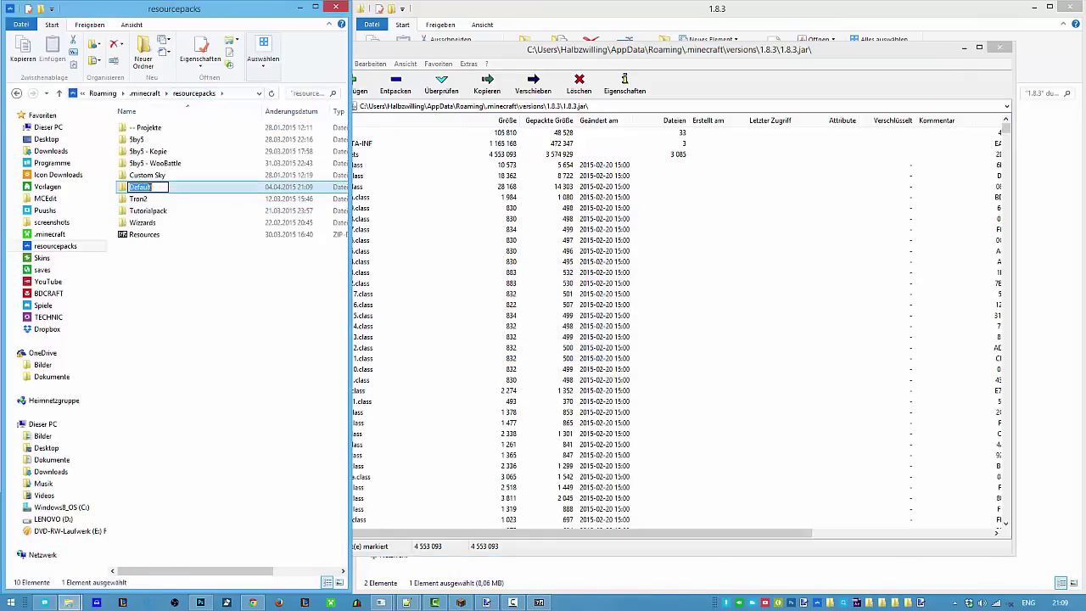
{"action": "double_click", "coordinate": [174, 176]}
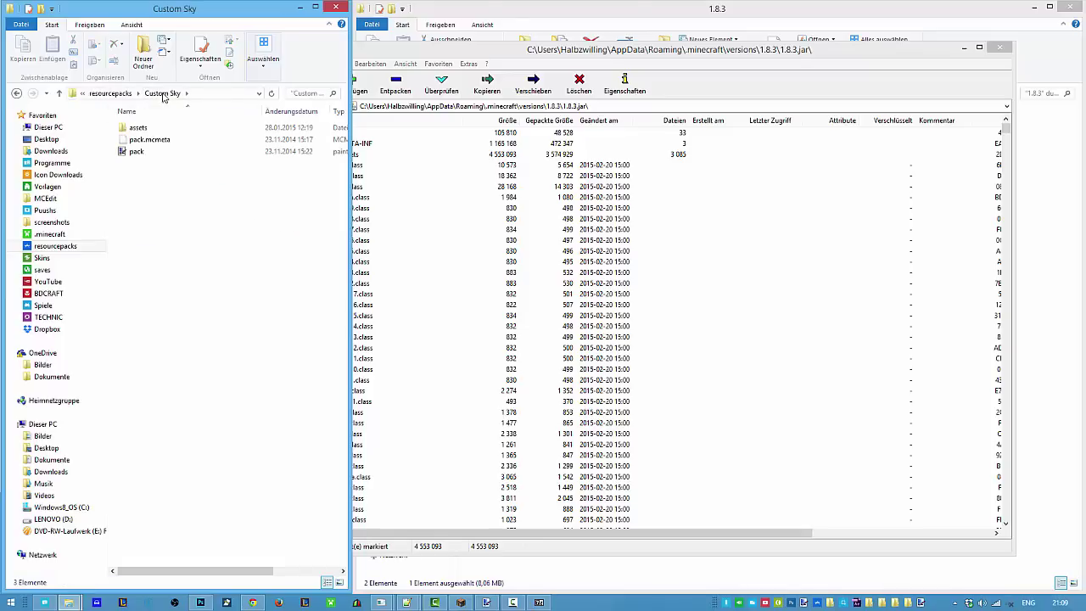
{"action": "left_click", "coordinate": [110, 93]}
{"action": "left_click", "coordinate": [404, 273]}
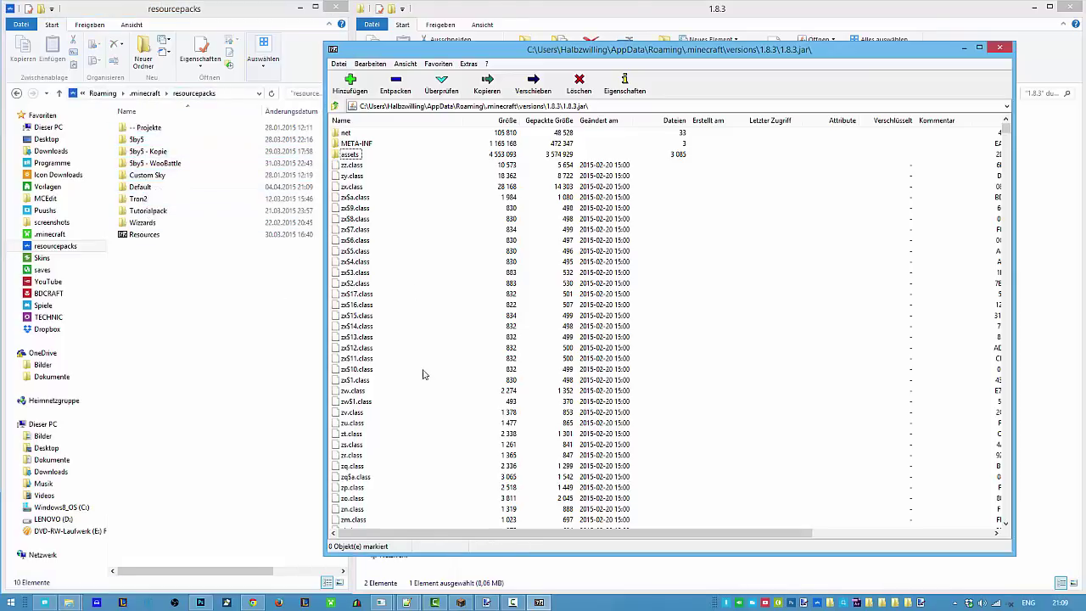
Close Minecraft, and extract the assets folder from the 1.8.3.jar archive into the Default folder
{"action": "left_click", "coordinate": [463, 603]}
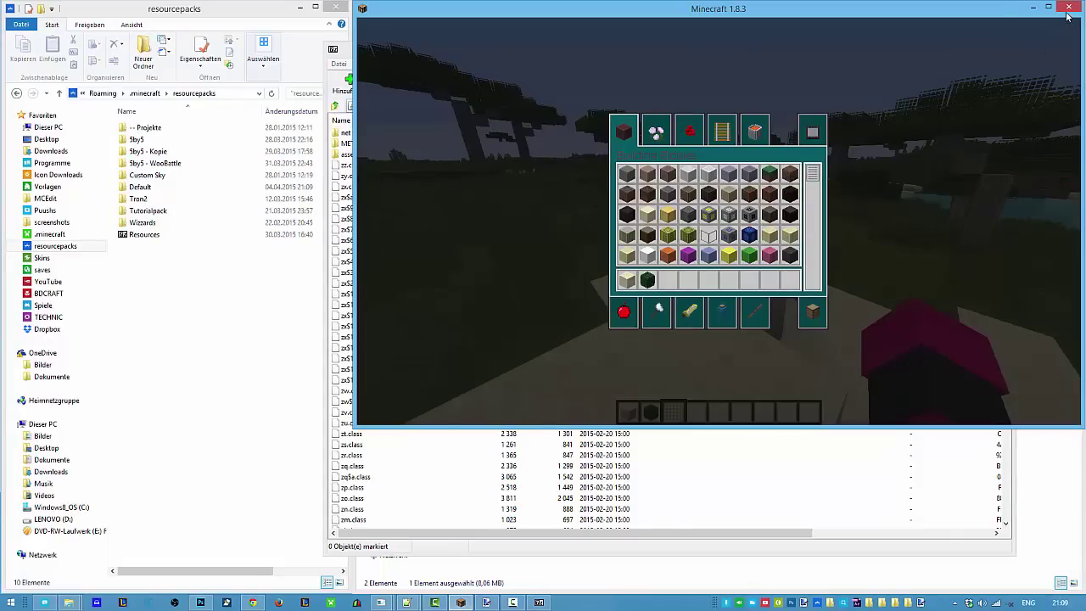
{"action": "left_click", "coordinate": [1065, 12]}
{"action": "double_click", "coordinate": [286, 187]}
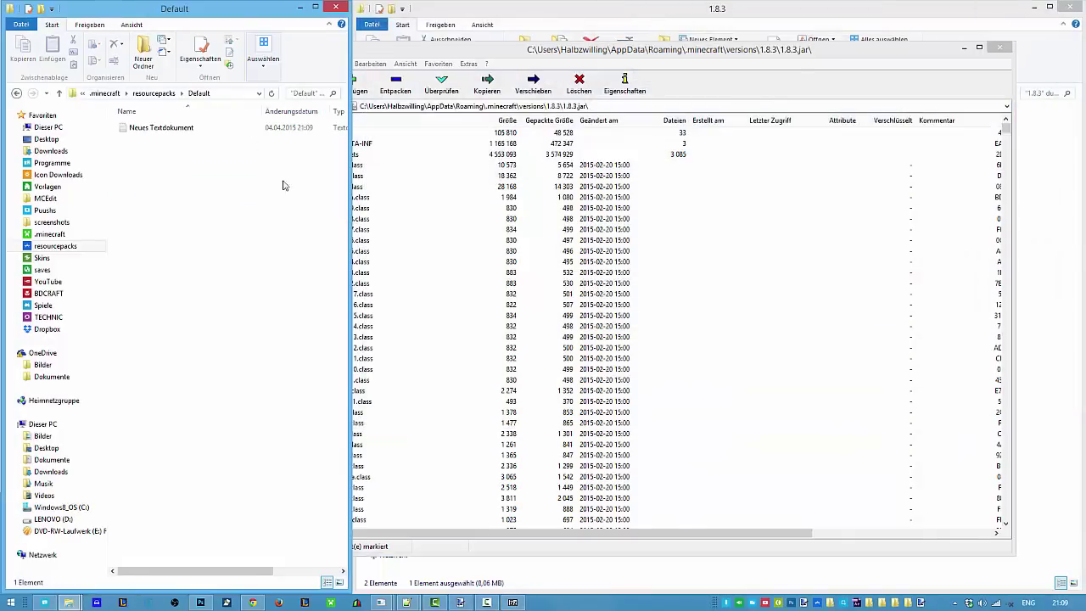
{"action": "left_click", "coordinate": [350, 157]}
{"action": "left_click_drag", "start_coordinate": [350, 157], "coordinate": [248, 234]}
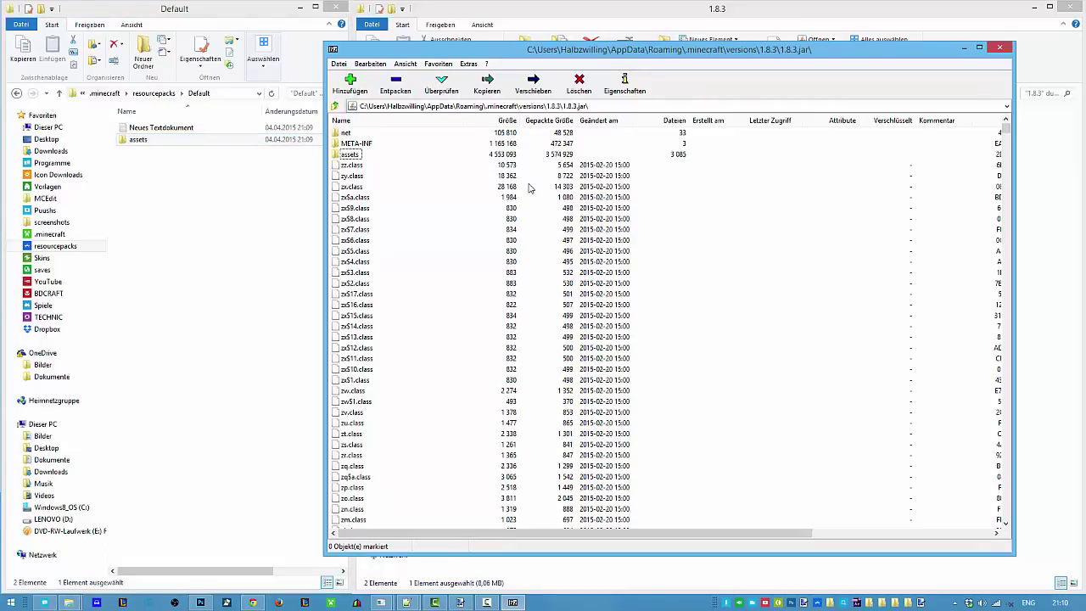
Find pack.png in the 1.8.3.jar archive and extract it into the Default folder
{"action": "scroll", "coordinate": [528, 186], "scroll_direction": "down", "scroll_amount": 8}
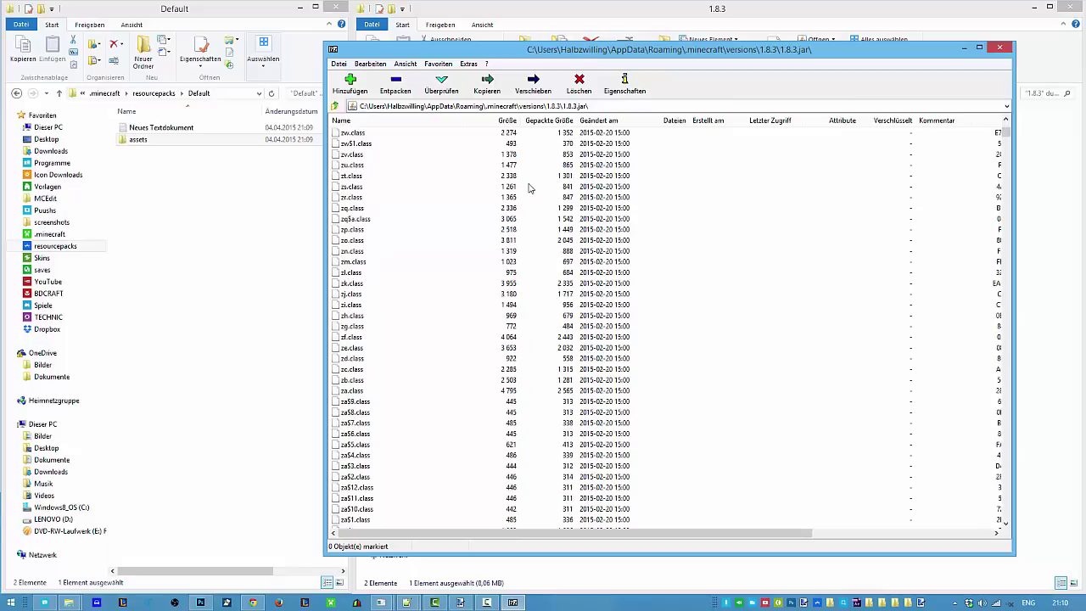
{"action": "type", "text": "pa"}
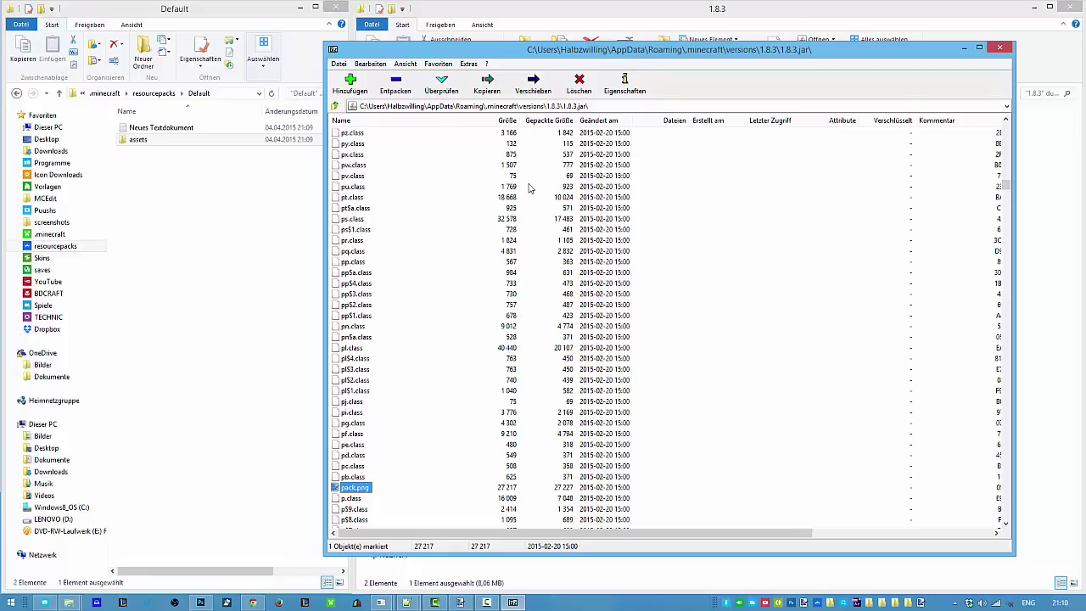
{"action": "left_click_drag", "start_coordinate": [355, 487], "coordinate": [216, 255]}
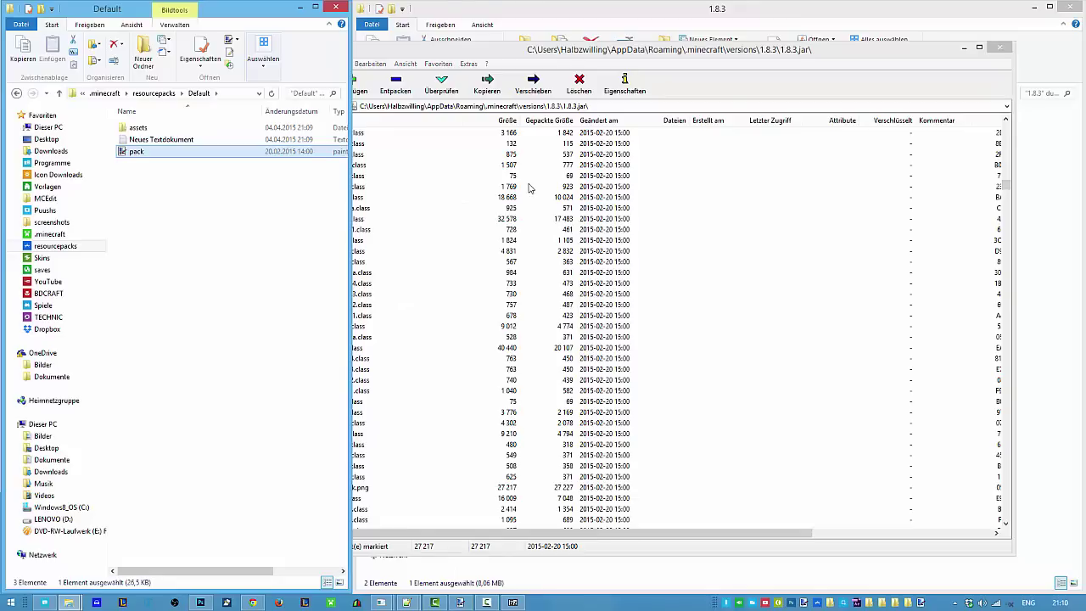
Open pack.png in paint.net, view it enlarged without the pixel grid, and minimize the program
{"action": "right_click", "coordinate": [134, 151]}
{"action": "left_click", "coordinate": [169, 170]}
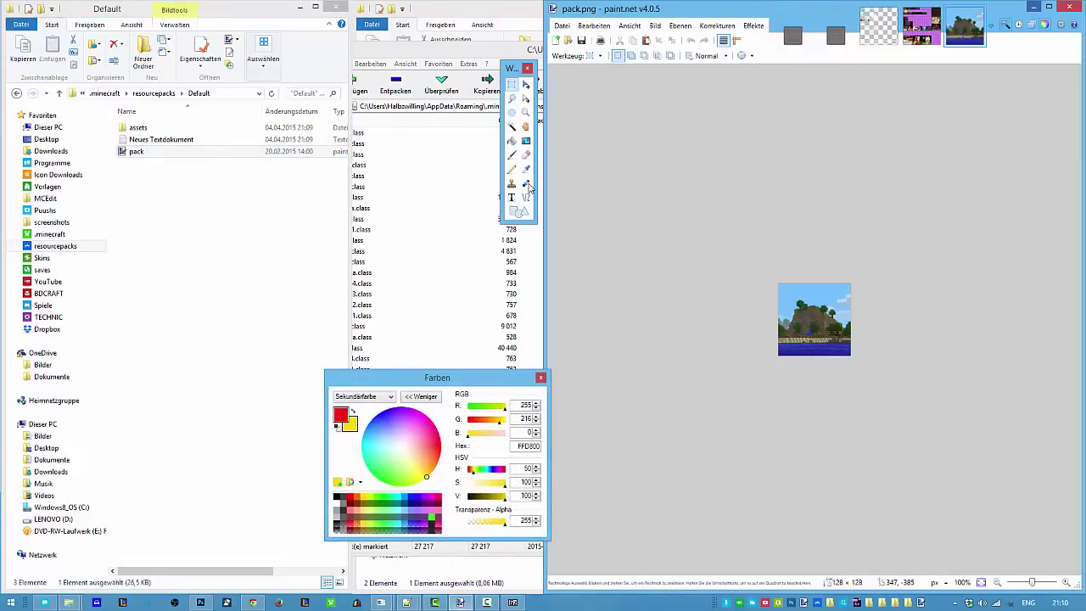
{"action": "key", "text": "super+Up"}
{"action": "key", "text": "ctrl+b"}
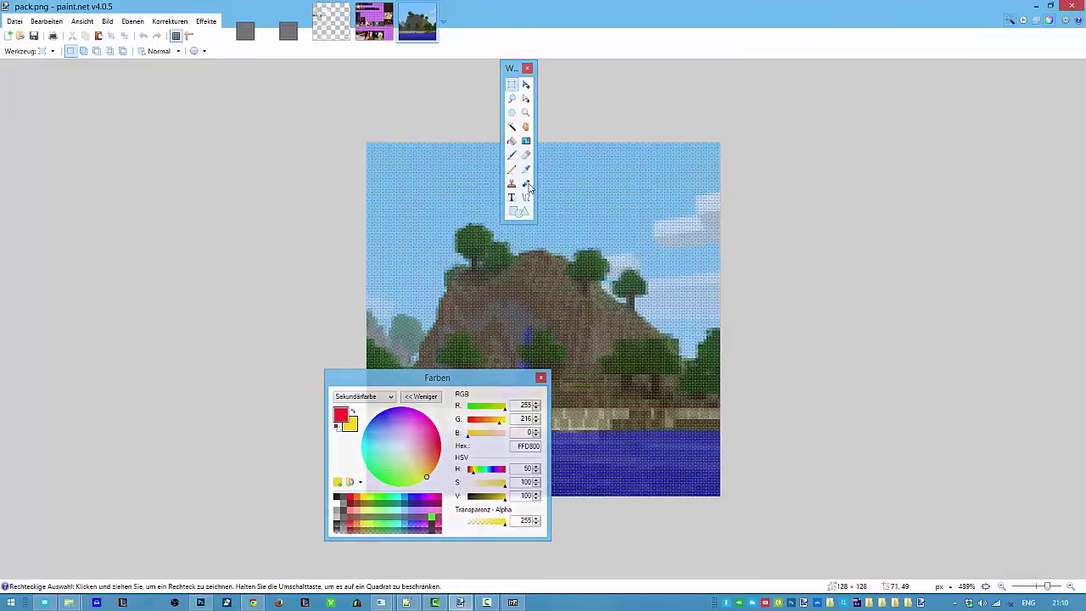
{"action": "scroll", "coordinate": [527, 186], "scroll_direction": "down", "scroll_amount": 4}
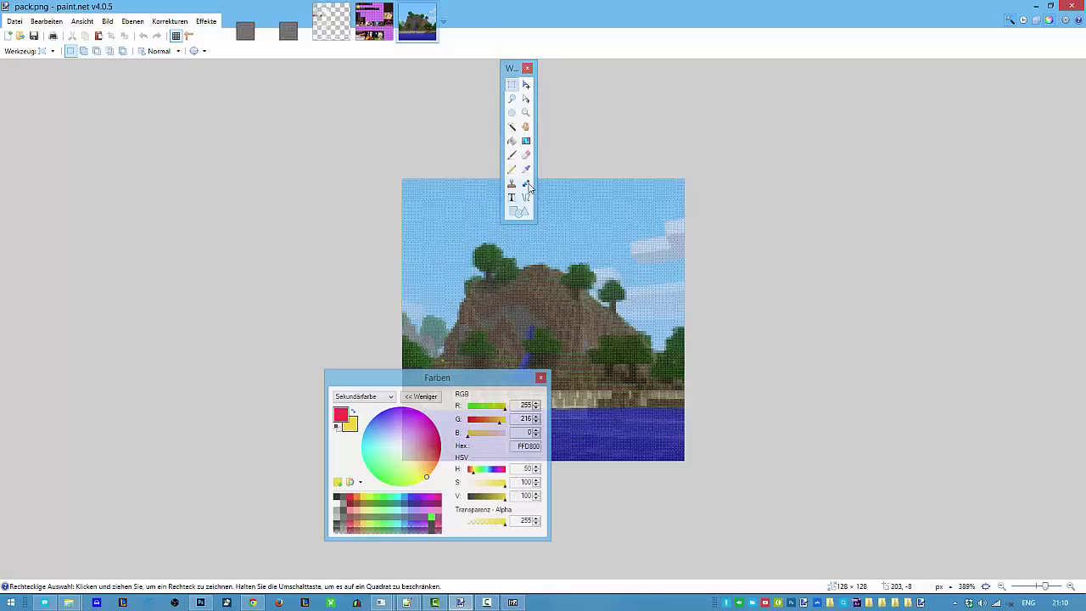
{"action": "key", "text": "ctrl+apostrophe"}
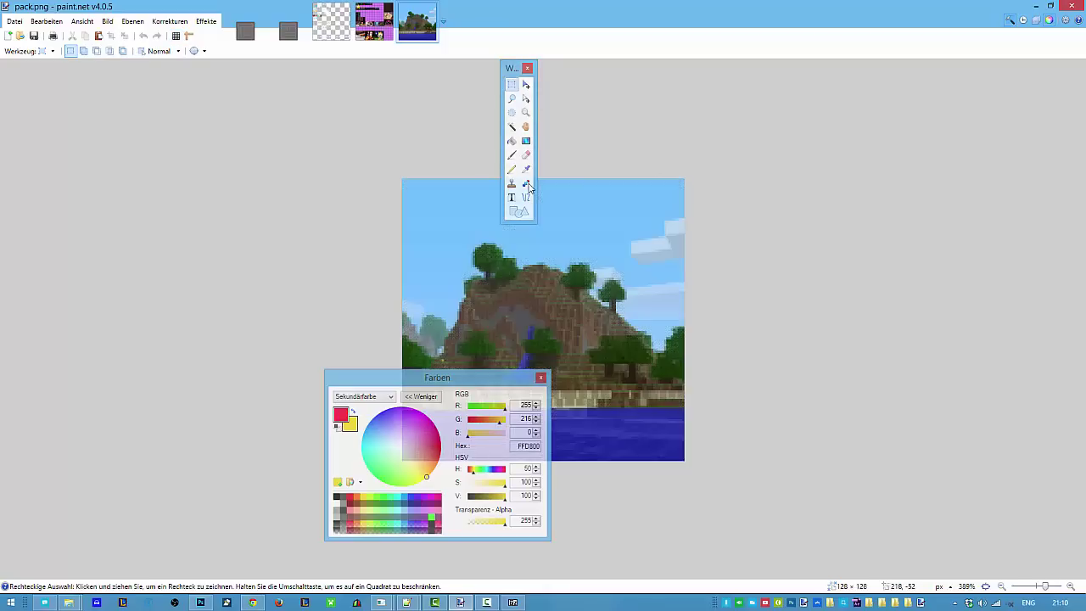
{"action": "left_click", "coordinate": [1036, 6]}
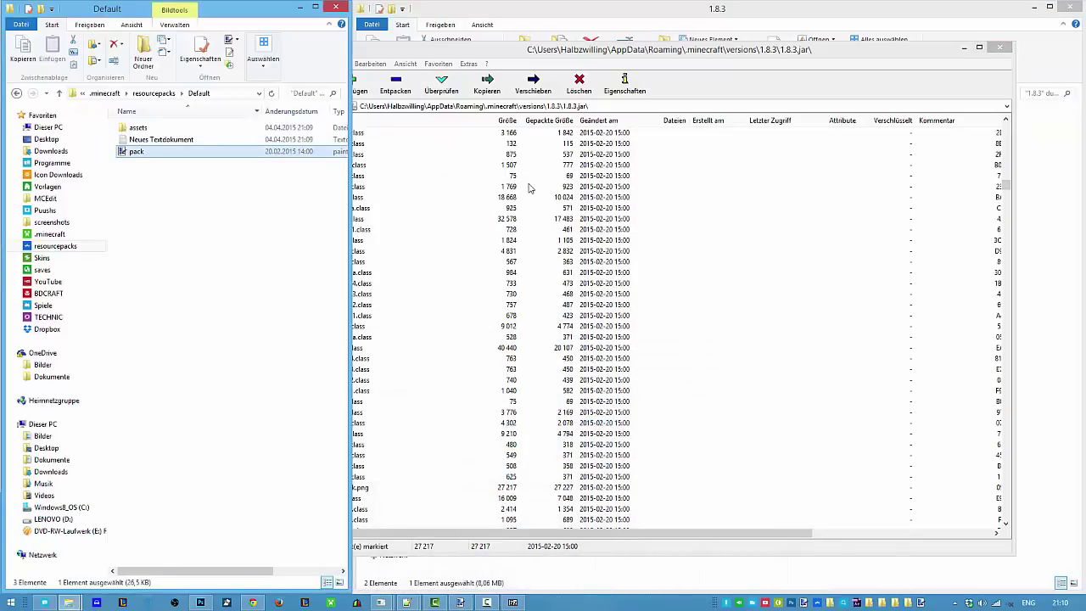
Maximize the Default folder window and open the new text document in Notepad++ at full screen height, skipping the plugin updates
{"action": "left_click_drag", "start_coordinate": [246, 8], "coordinate": [652, 47]}
{"action": "key", "text": "super+Up"}
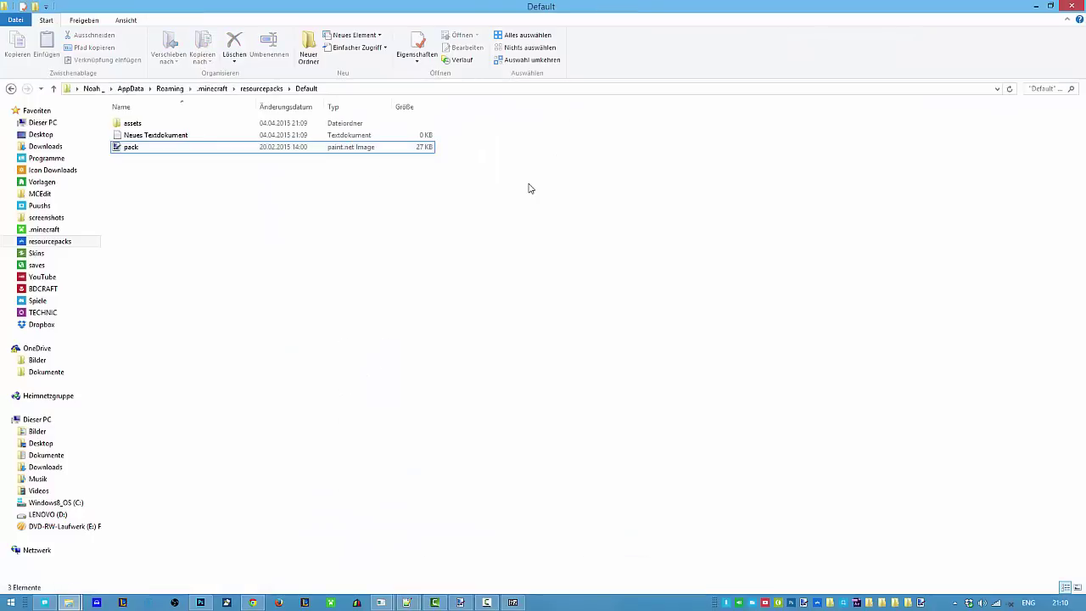
{"action": "left_click", "coordinate": [151, 147]}
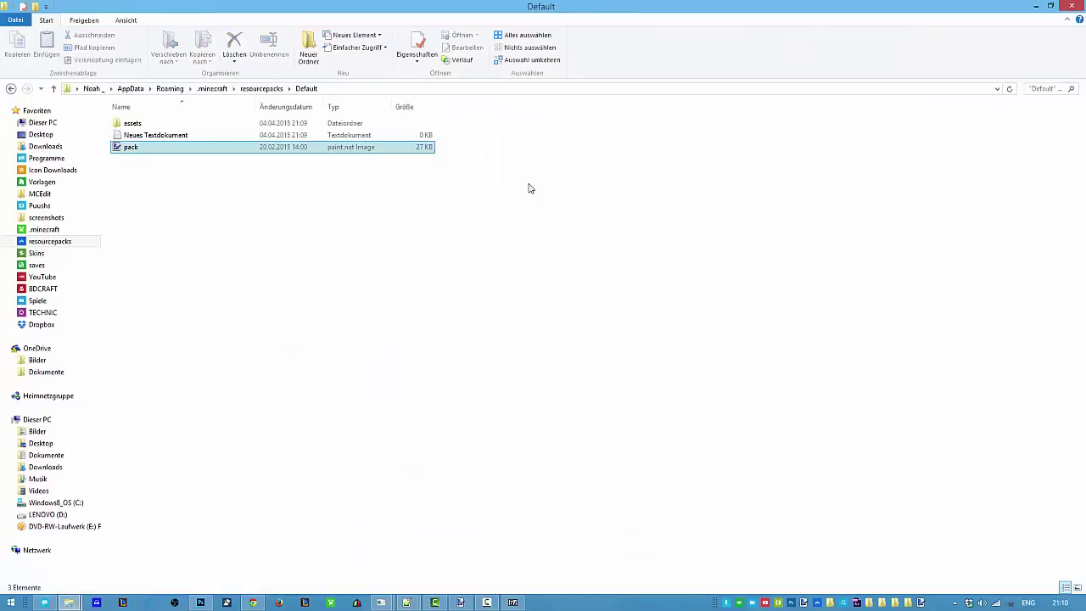
{"action": "right_click", "coordinate": [151, 134]}
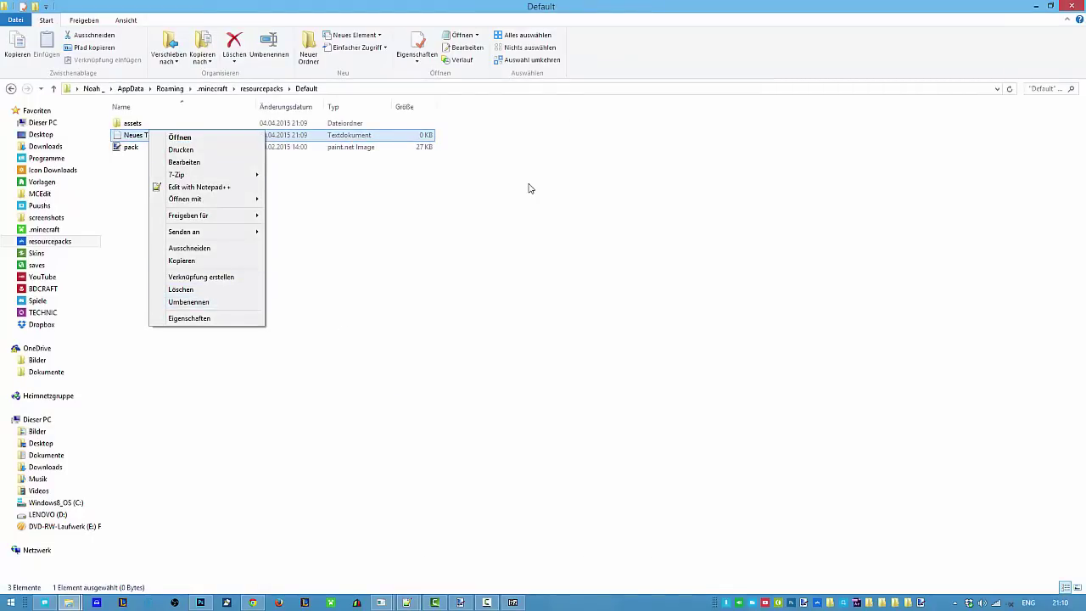
{"action": "left_click", "coordinate": [151, 123]}
{"action": "right_click", "coordinate": [138, 138]}
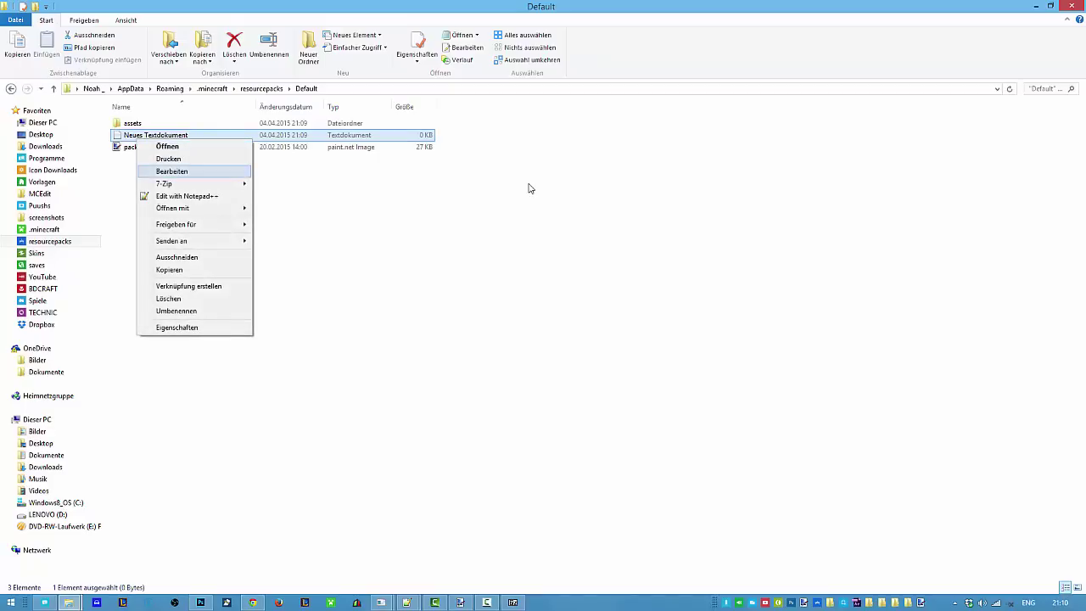
{"action": "key", "text": "Return"}
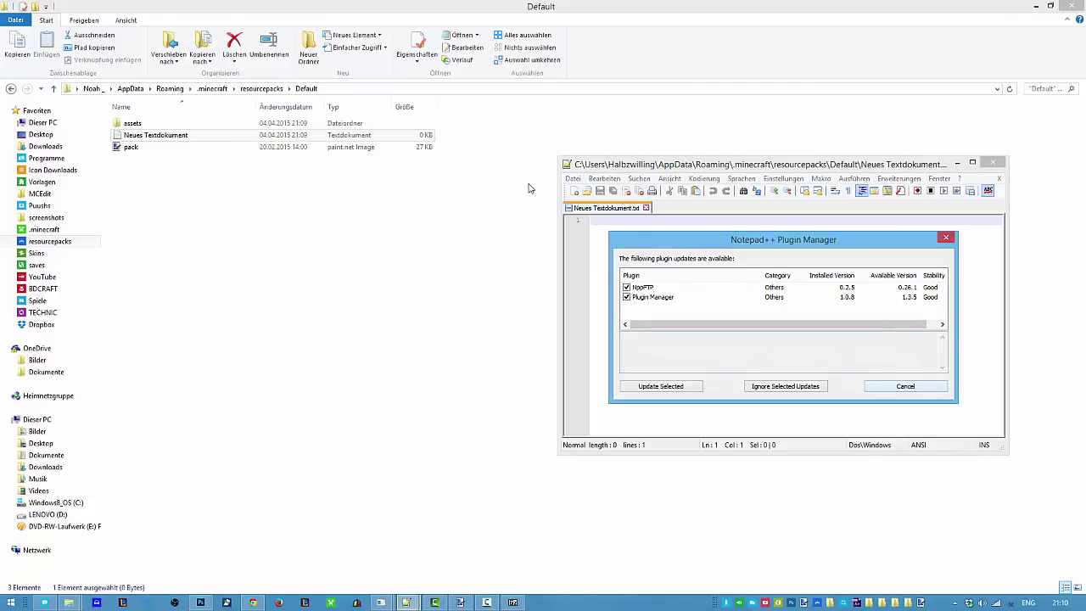
{"action": "key", "text": "Escape"}
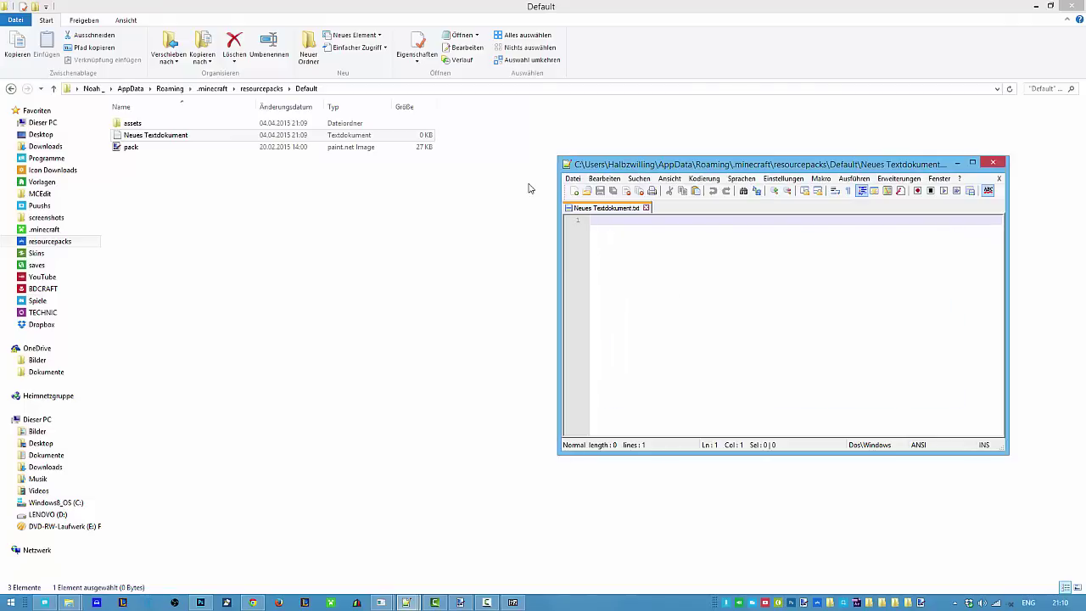
{"action": "key", "text": "super+shift+Up"}
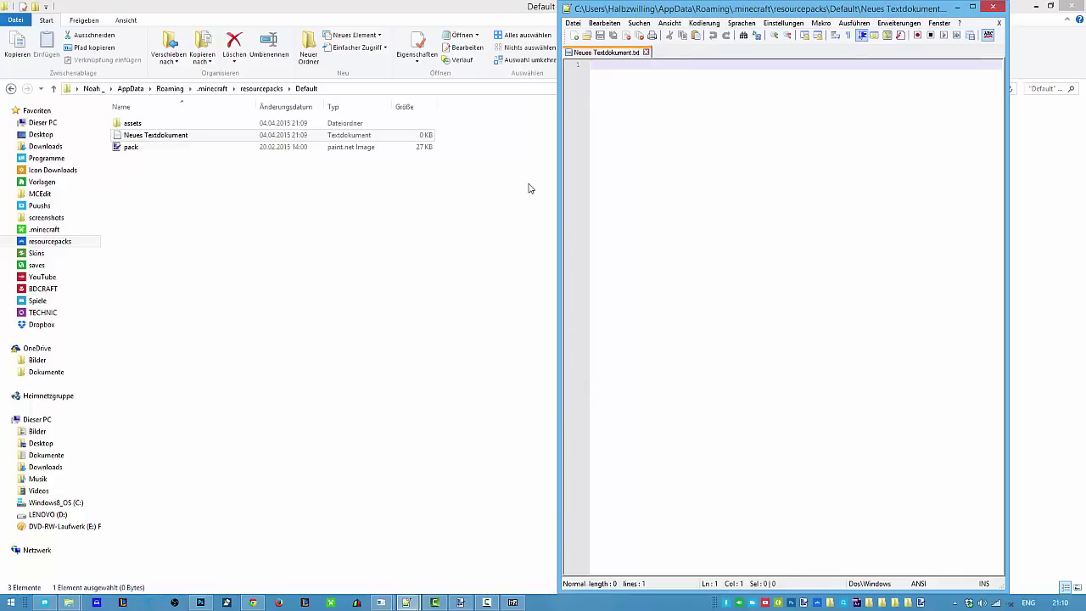
Switch to the German keyboard layout and create an outer pair of curly braces with blank lines between them
{"action": "key", "text": "alt+shift"}
{"action": "type", "text": "{"}
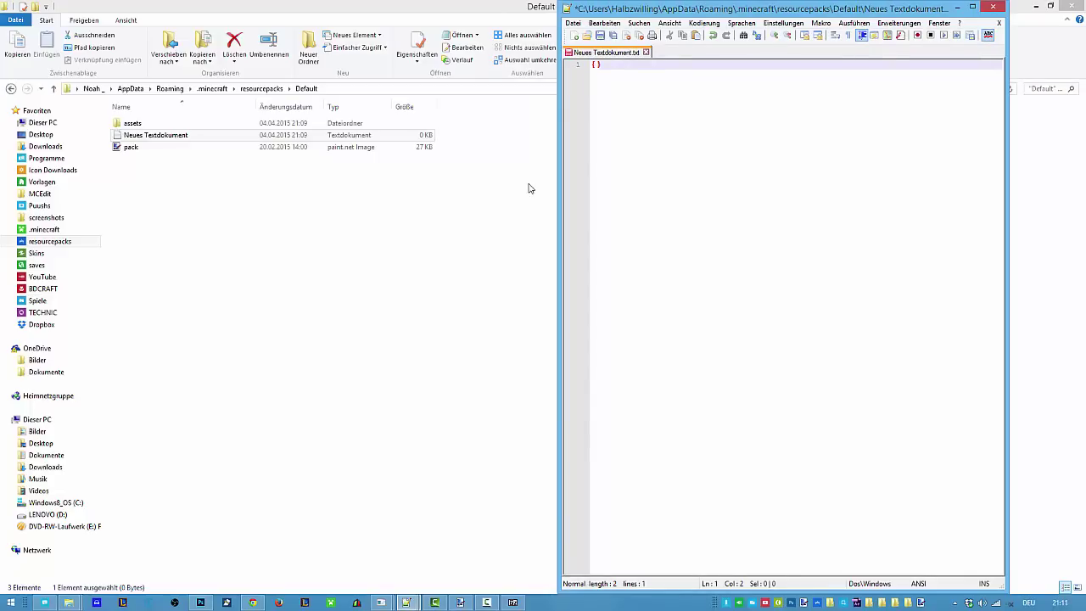
{"action": "key", "text": "Return"}
{"action": "key", "text": "Return"}
{"action": "key", "text": "Return"}
{"action": "key", "text": "Return"}
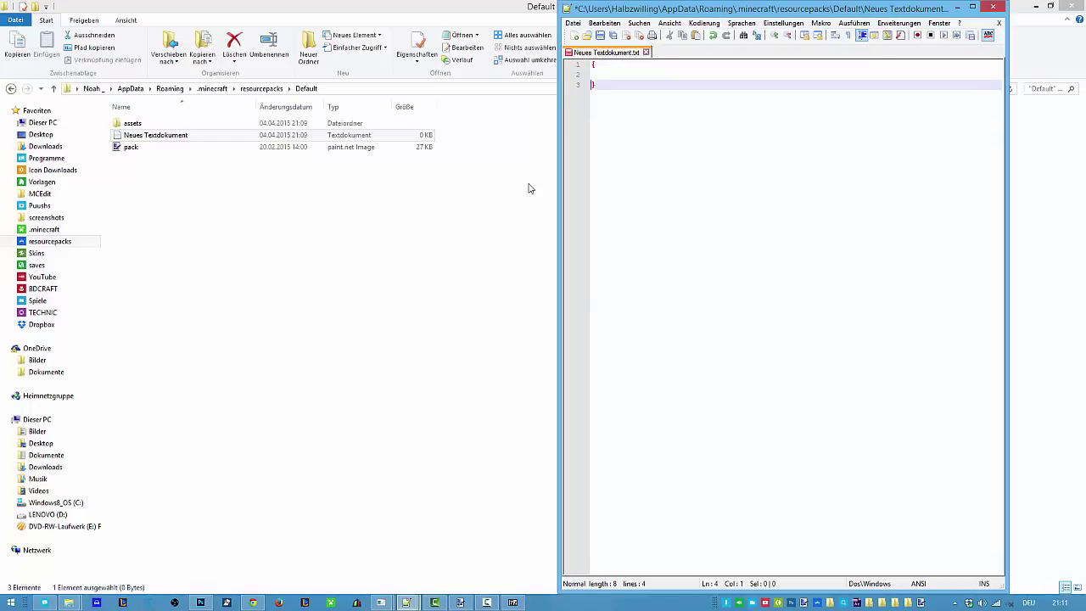
{"action": "key", "text": "Up"}
{"action": "key", "text": "Up"}
{"action": "key", "text": "Up"}
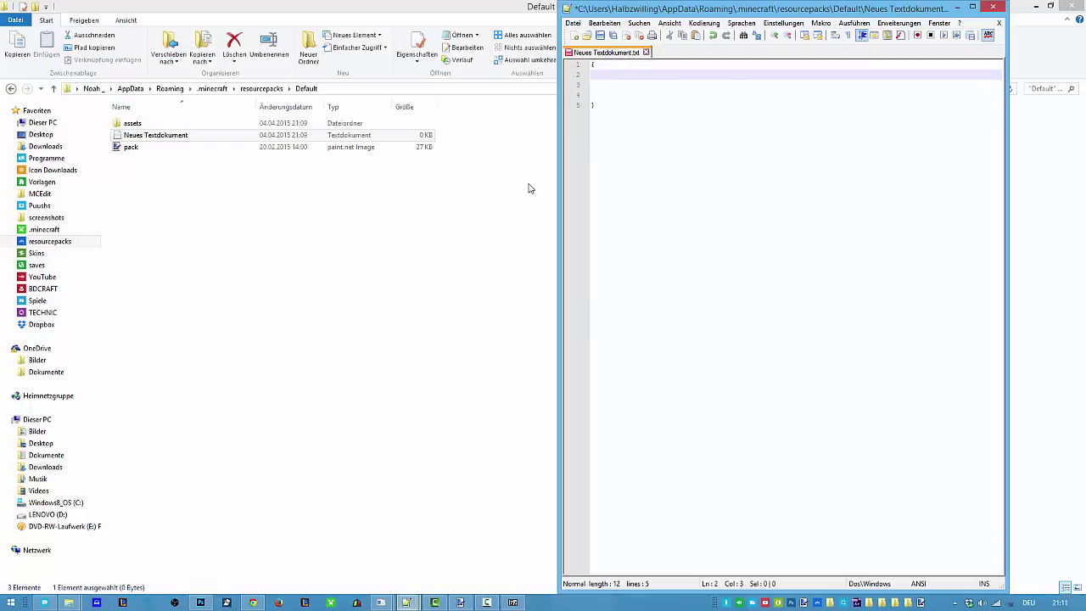
Add a "pack": entry inside the outer braces with its own curly-brace block and blank lines inside it
{"action": "type", "text": "\"pack\":"}
{"action": "key", "text": "Down"}
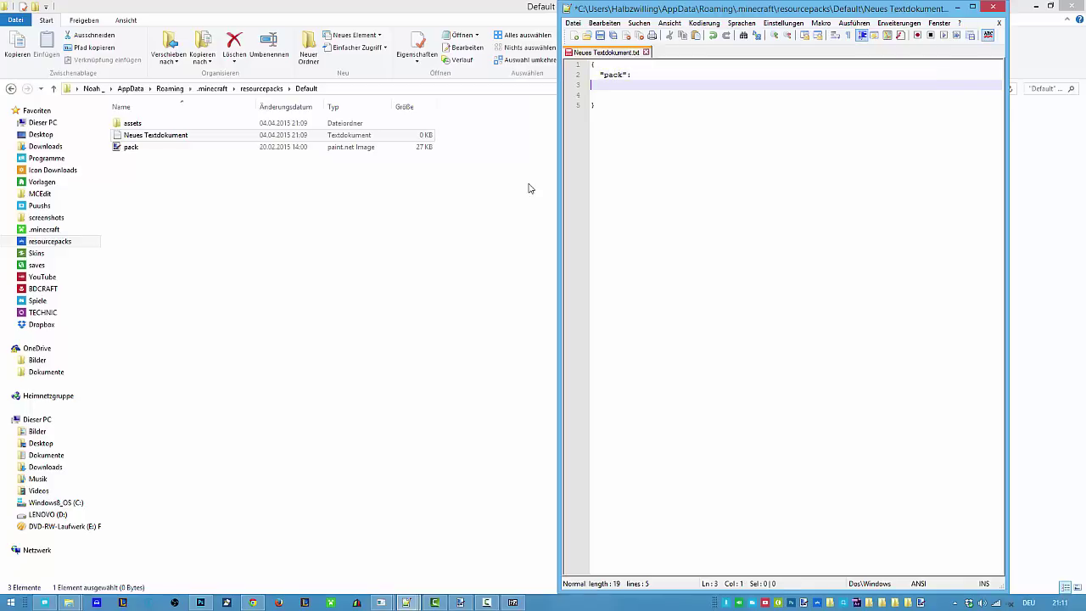
{"action": "key", "text": "Up"}
{"action": "key", "text": "Tab"}
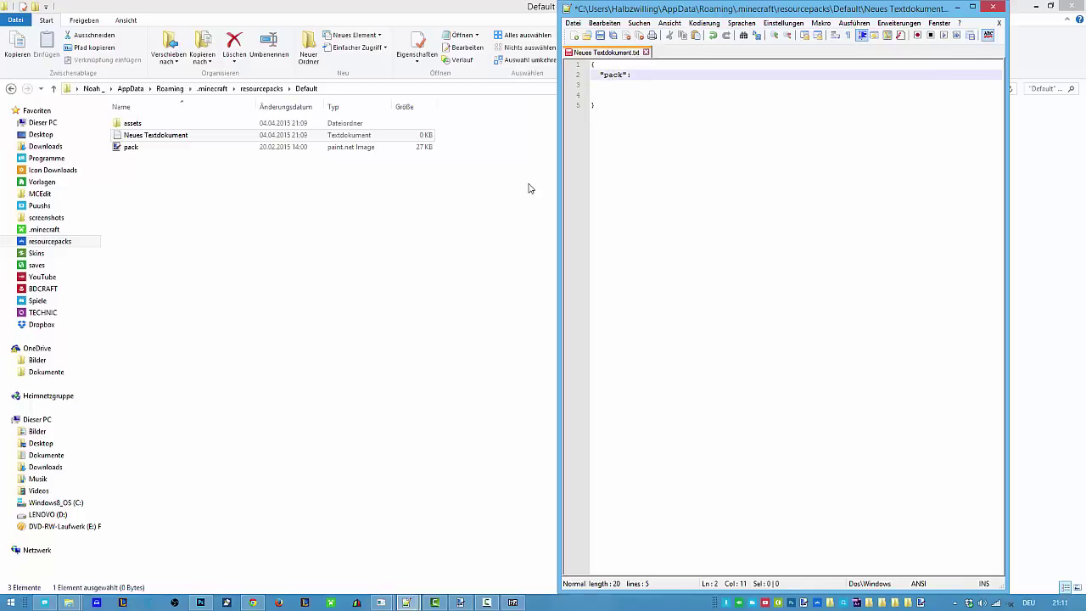
{"action": "type", "text": "{"}
{"action": "key", "text": "Return"}
{"action": "key", "text": "Return"}
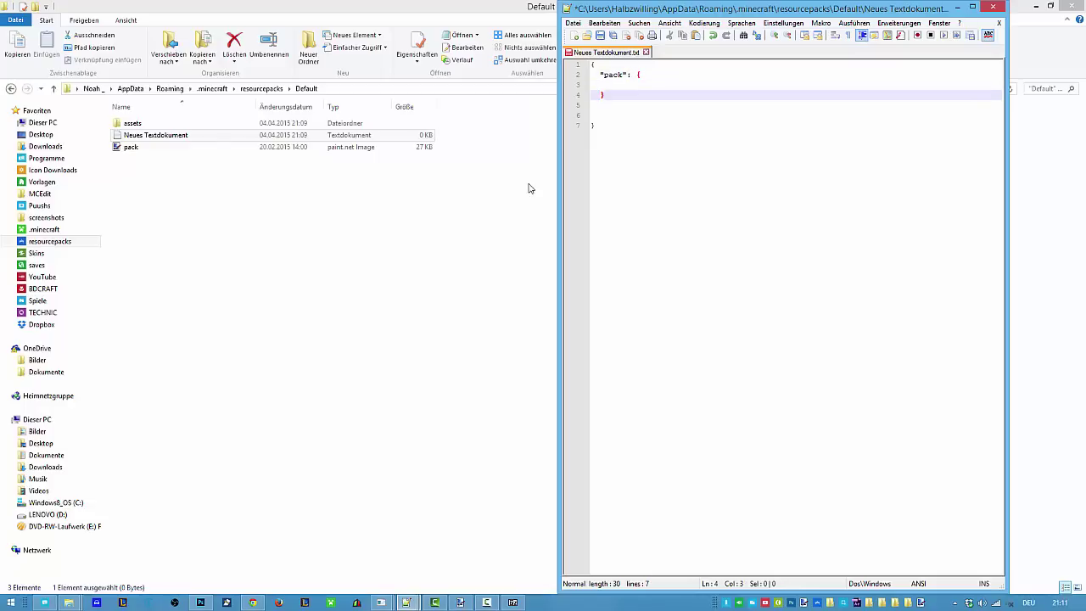
{"action": "key", "text": "Return"}
{"action": "key", "text": "Return"}
{"action": "key", "text": "Up"}
{"action": "key", "text": "Up"}
{"action": "key", "text": "Up"}
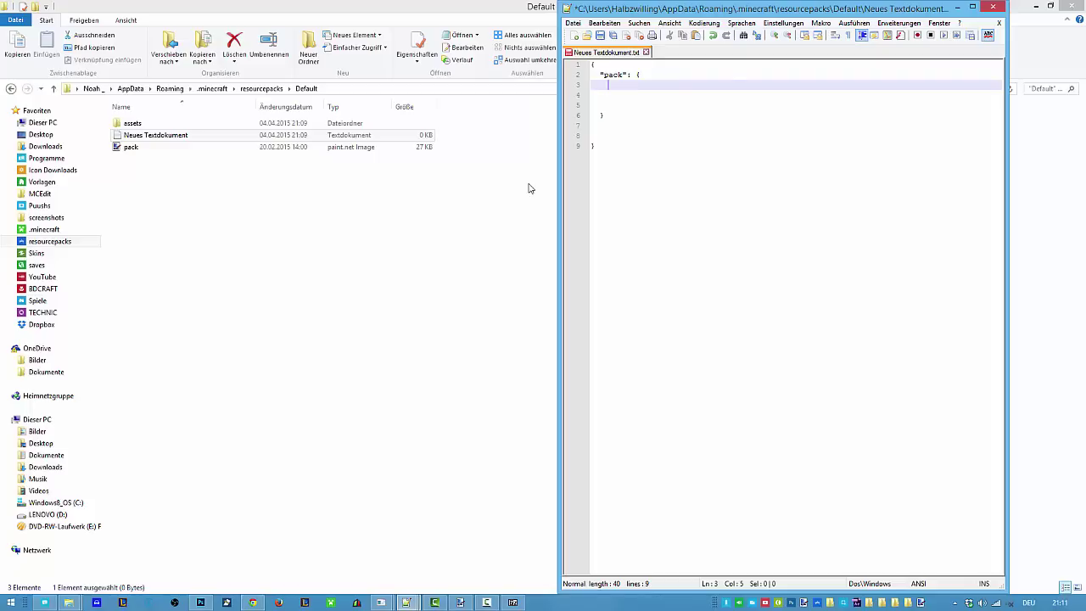
Enter "pack_format": 1, as the first line of the pack block and start a new line
{"action": "type", "text": "\""}
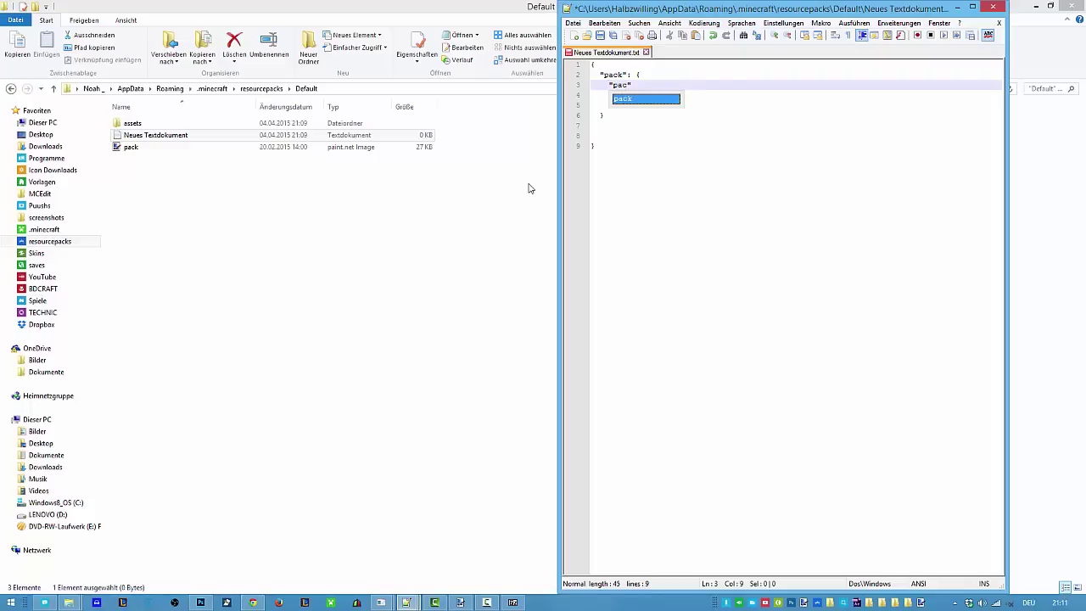
{"action": "type", "text": "pack_format"}
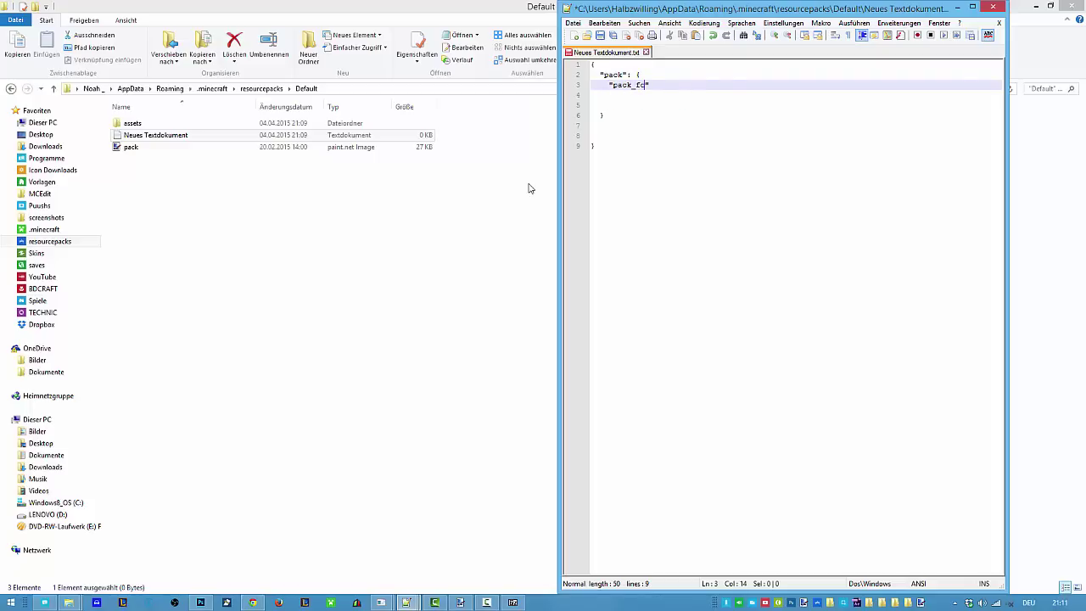
{"action": "type", "text": "\": 1,"}
{"action": "key", "text": "Return"}
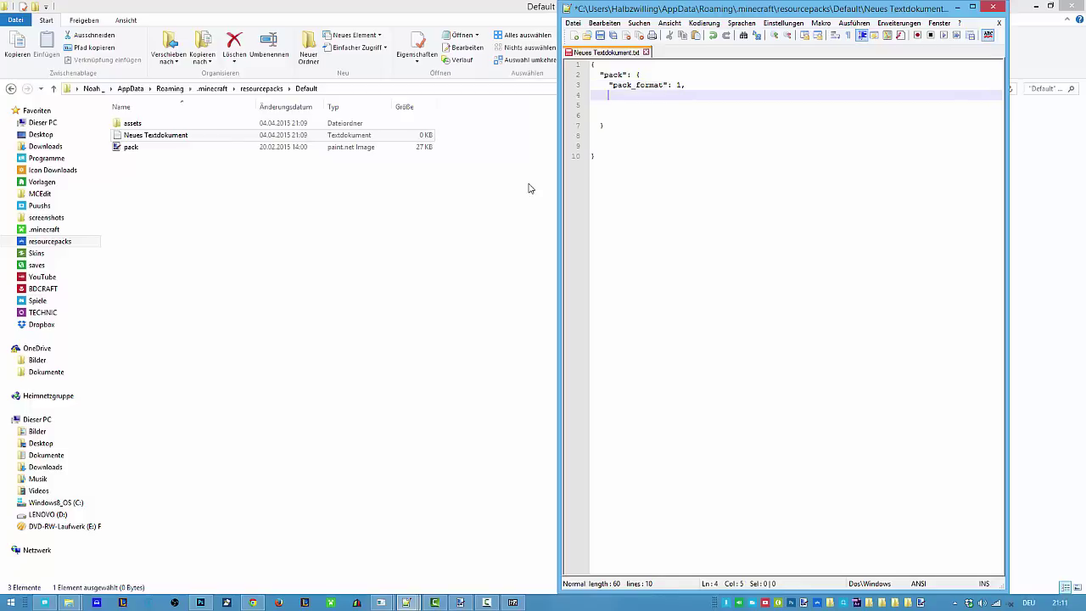
Add the line "description": "§6Resourcepack\nZweite Zeile" below the pack_format line
{"action": "type", "text": "\"description:"}
{"action": "key", "text": "BackSpace"}
{"action": "key", "text": "Right"}
{"action": "type", "text": ":"}
{"action": "type", "text": " \"\""}
{"action": "type", "text": "sh"}
{"action": "type", "text": "f"}
{"action": "type", "text": "6"}
{"action": "type", "text": "Resou"}
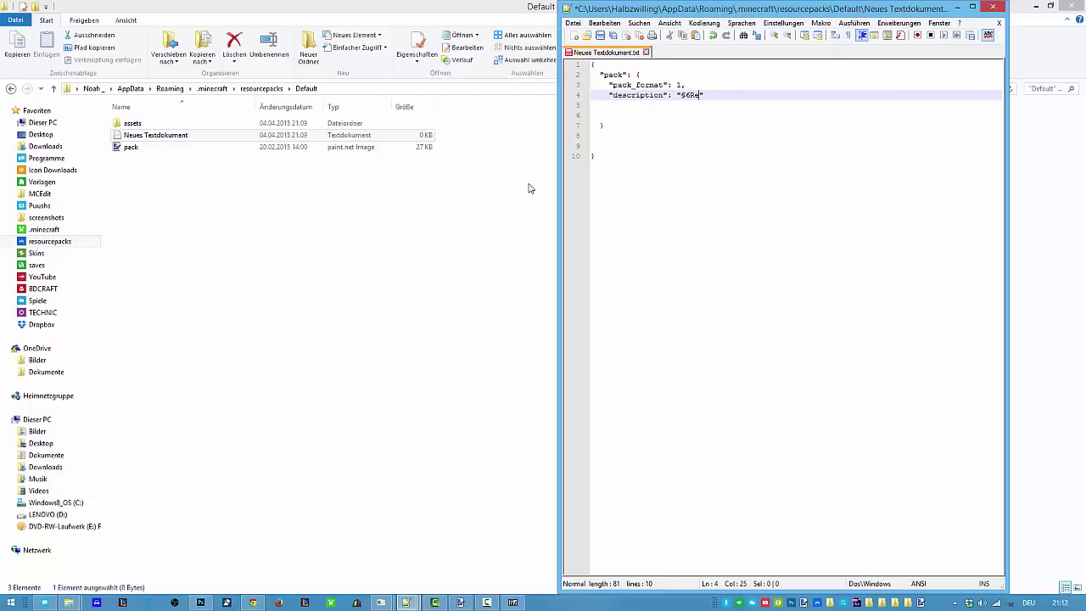
{"action": "type", "text": "r"}
{"action": "type", "text": "rcepack"}
{"action": "type", "text": " Zweite Zeile"}
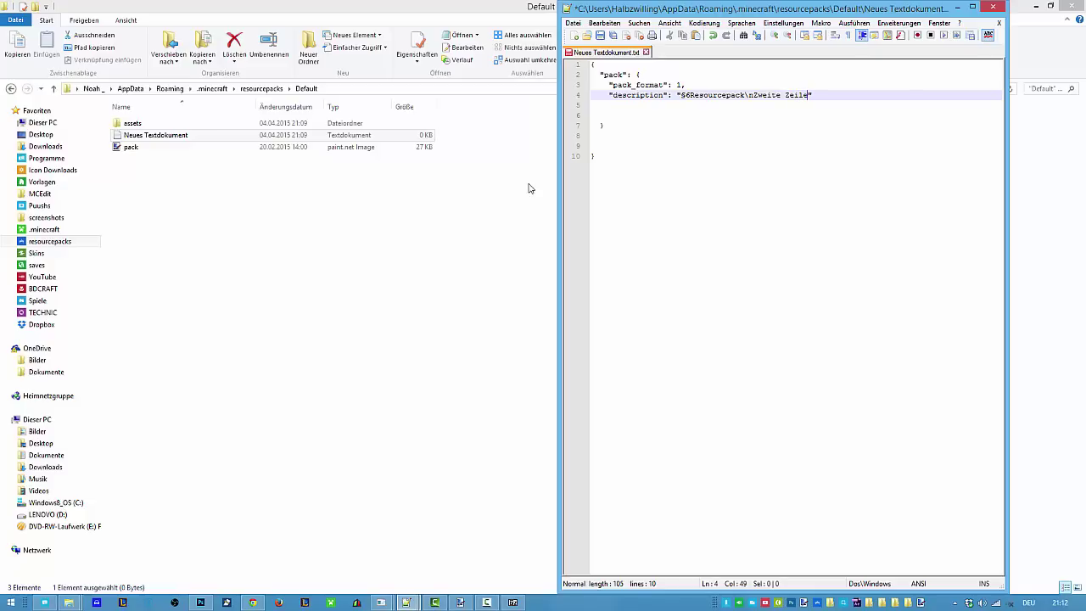
{"action": "key", "text": "Left"}
{"action": "key", "text": "Left"}
{"action": "key", "text": "Left"}
{"action": "key", "text": "Left"}
{"action": "key", "text": "Left"}
{"action": "key", "text": "Left"}
{"action": "key", "text": "Left"}
{"action": "key", "text": "Left"}
{"action": "key", "text": "Left"}
{"action": "key", "text": "Left"}
{"action": "key", "text": "Left"}
{"action": "key", "text": "Left"}
{"action": "key", "text": "shift+Right"}
{"action": "key", "text": "shift+Right"}
{"action": "key", "text": "shift+Right"}
{"action": "key", "text": "shift+Right"}
{"action": "key", "text": "shift+Right"}
{"action": "key", "text": "shift+Right"}
{"action": "key", "text": "shift+Right"}
{"action": "key", "text": "Left"}
{"action": "key", "text": "shift+Right"}
{"action": "key", "text": "shift+Right"}
{"action": "key", "text": "ctrl+Right"}
{"action": "key", "text": "Down"}
{"action": "key", "text": "Up"}
{"action": "type", "text": "§?"}
{"action": "key", "text": "BackSpace"}
{"action": "key", "text": "BackSpace"}
{"action": "type", "text": "?"}
{"action": "type", "text": "\\"}
Remove the blank lines around the closing brace of the pack block and save the document
{"action": "key", "text": "Down"}
{"action": "key", "text": "Down"}
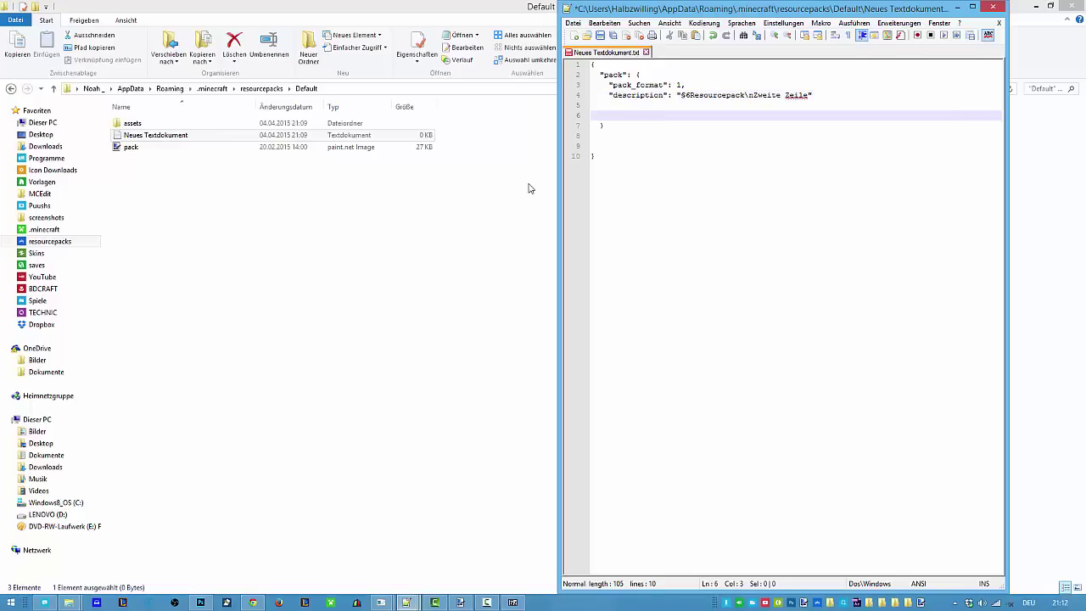
{"action": "key", "text": "BackSpace"}
{"action": "key", "text": "BackSpace"}
{"action": "key", "text": "BackSpace"}
{"action": "key", "text": "BackSpace"}
{"action": "key", "text": "BackSpace"}
{"action": "key", "text": "BackSpace"}
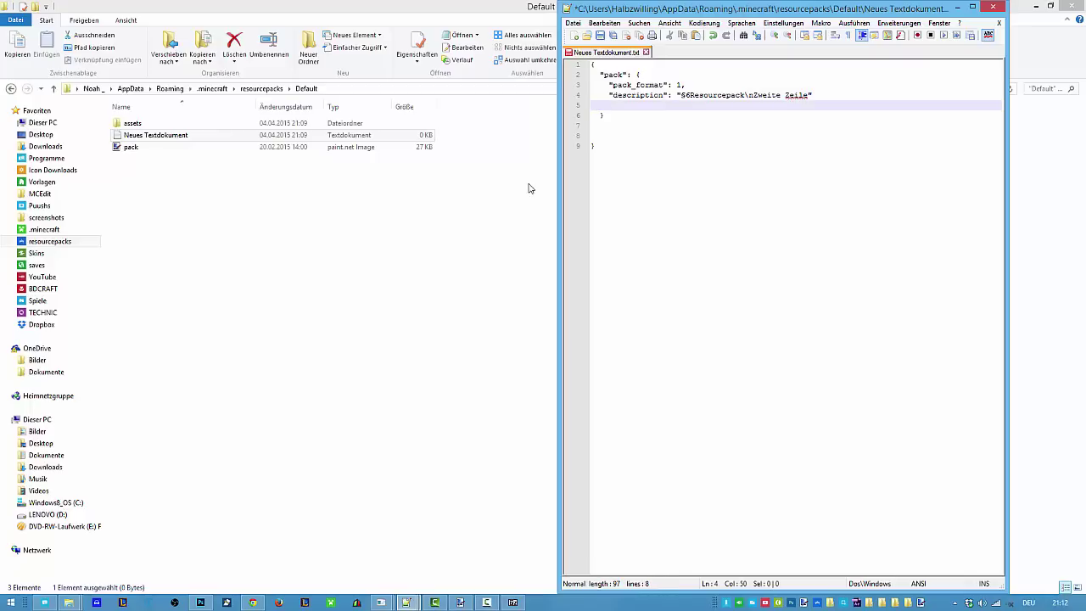
{"action": "key", "text": "Down"}
{"action": "key", "text": "Down"}
{"action": "key", "text": "Delete"}
{"action": "key", "text": "Delete"}
{"action": "key", "text": "End"}
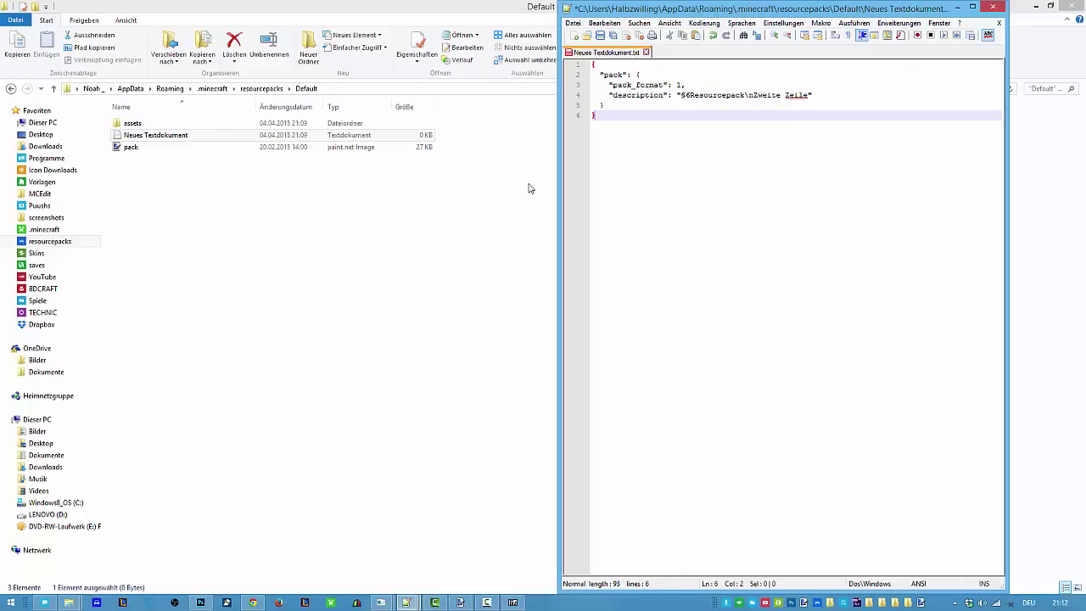
{"action": "key", "text": "ctrl+s"}
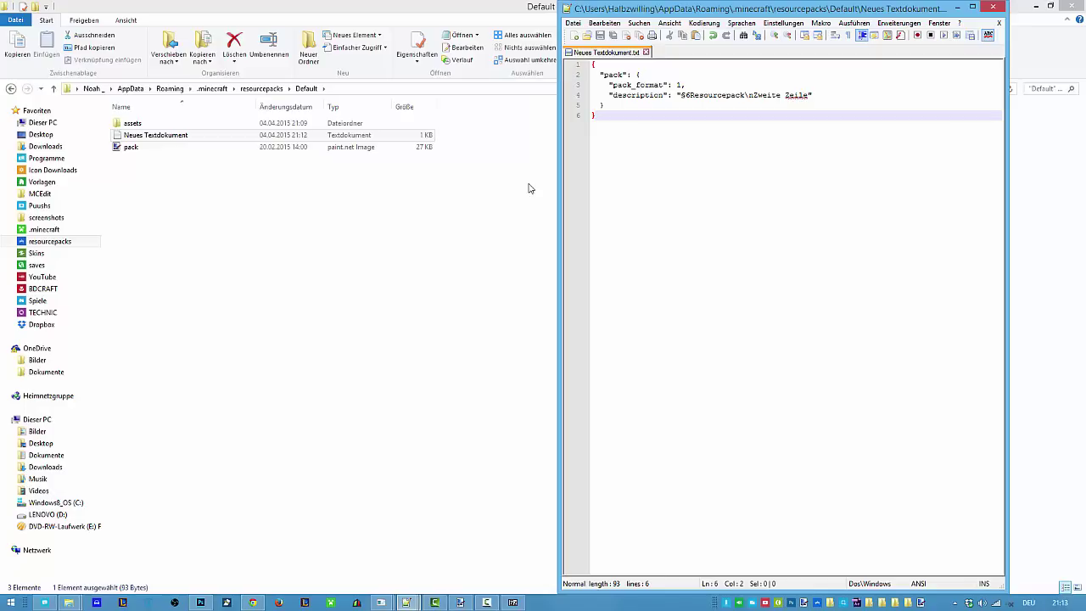
Save the document under the name pack.mcmeta in the Default folder, with the file type All types
{"action": "key", "text": "alt"}
{"action": "key", "text": "d"}
{"action": "key", "text": "Up"}
{"action": "key", "text": "Up"}
{"action": "key", "text": "Up"}
{"action": "key", "text": "Up"}
{"action": "key", "text": "Up"}
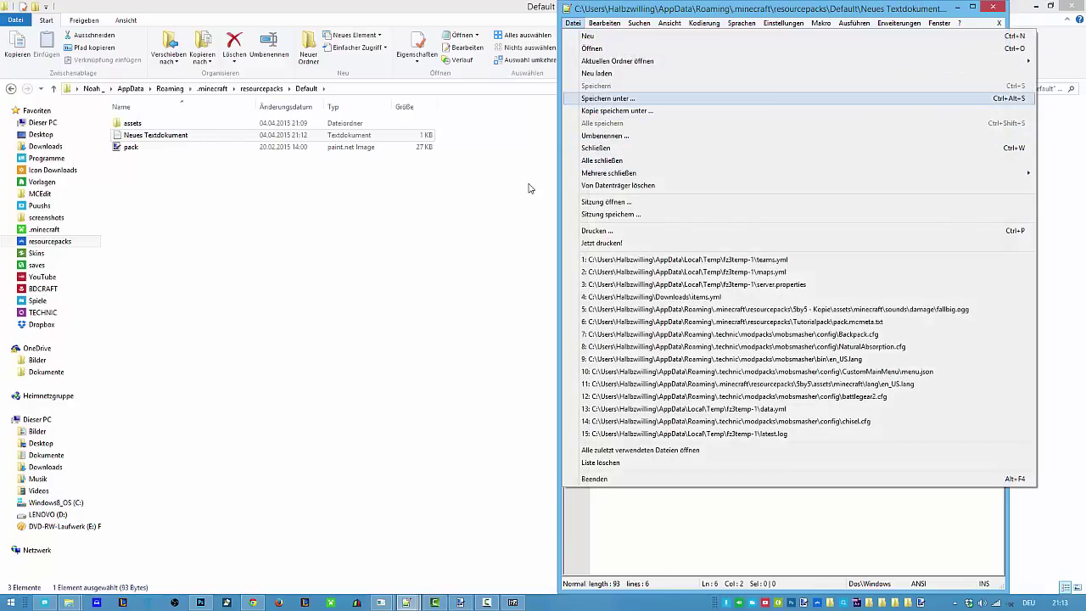
{"action": "key", "text": "Return"}
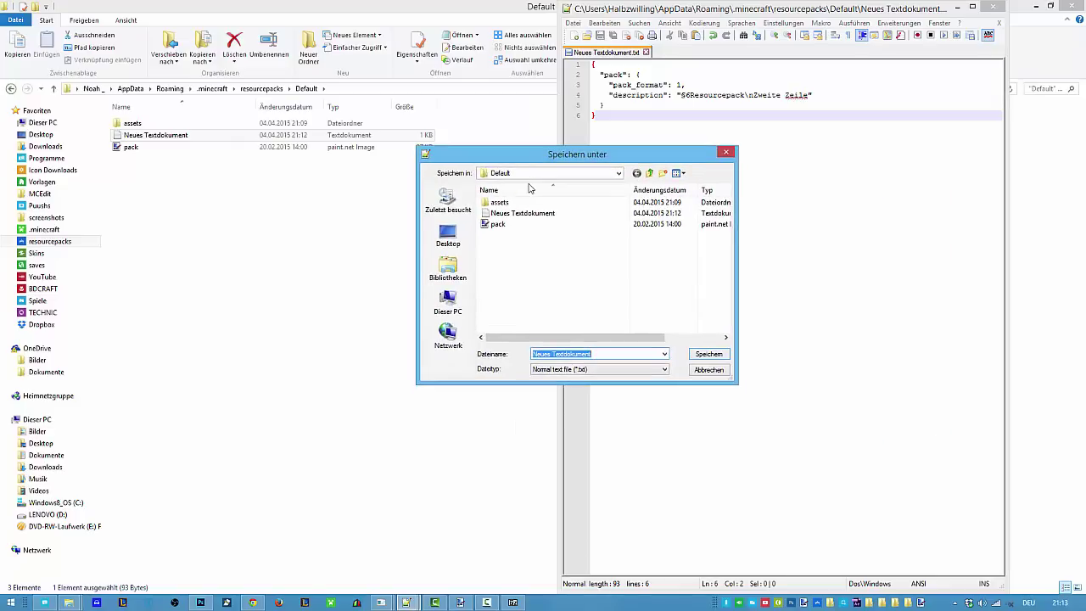
{"action": "type", "text": "mcpack.meta"}
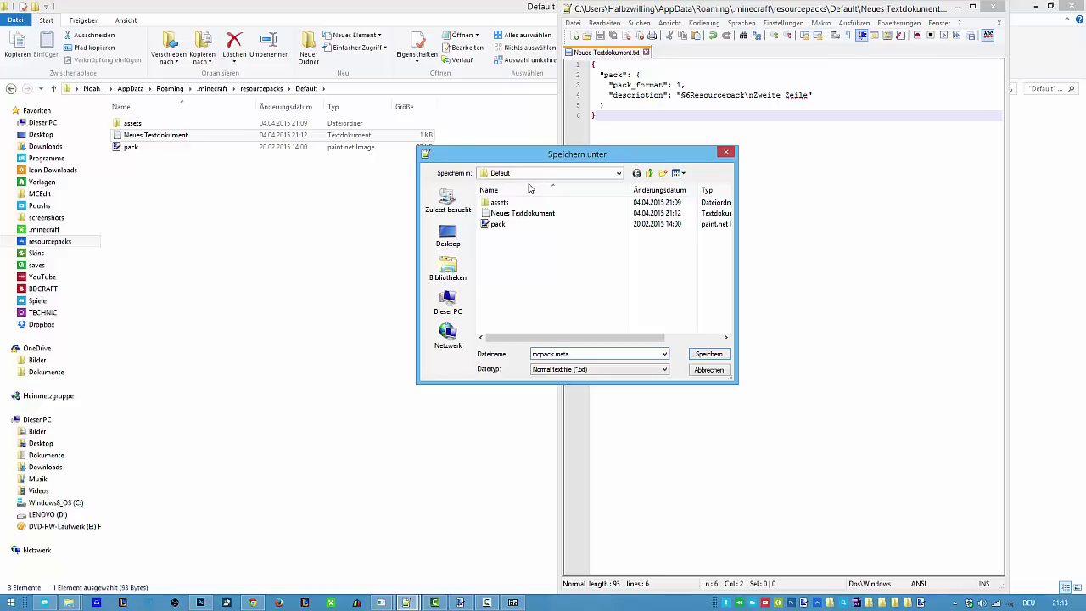
{"action": "key", "text": "Home"}
{"action": "key", "text": "Delete"}
{"action": "key", "text": "Delete"}
{"action": "key", "text": "End"}
{"action": "type", "text": "cmeta"}
{"action": "key", "text": "Tab"}
{"action": "key", "text": "alt+Down"}
{"action": "key", "text": "Up"}
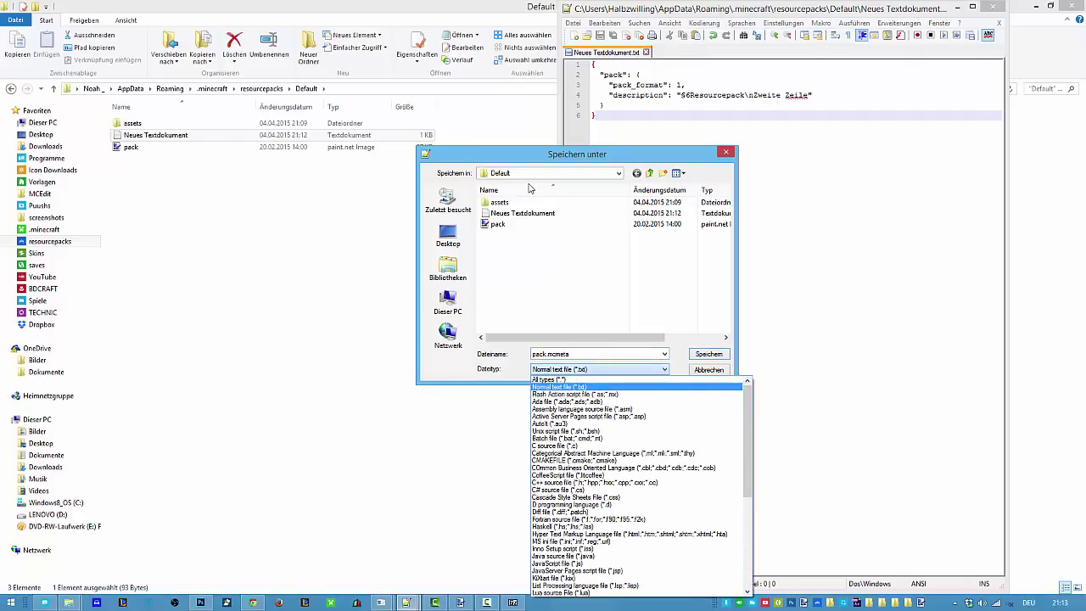
{"action": "key", "text": "Return"}
{"action": "key", "text": "Return"}
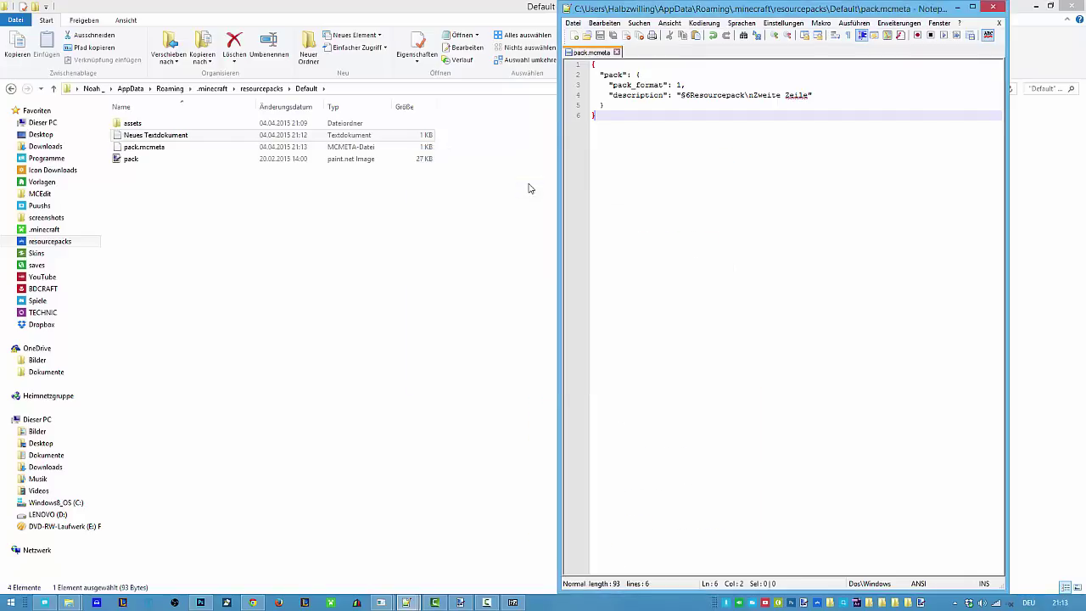
Close Notepad++ and delete the text file Neues Textdokument from the Default folder
{"action": "key", "text": "alt+F4"}
{"action": "key", "text": "Down"}
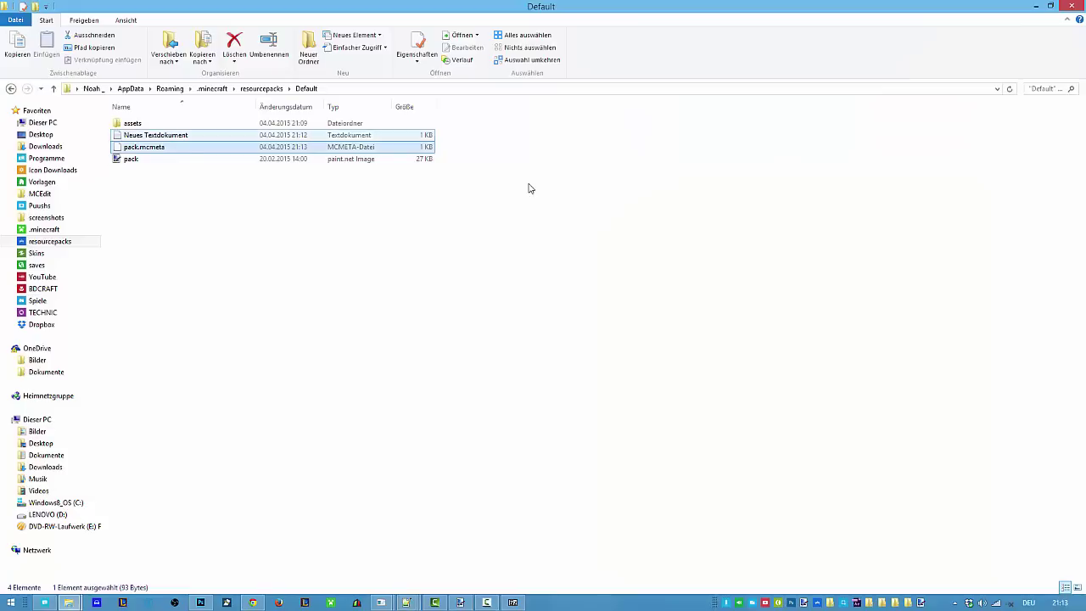
{"action": "key", "text": "Up"}
{"action": "key", "text": "Delete"}
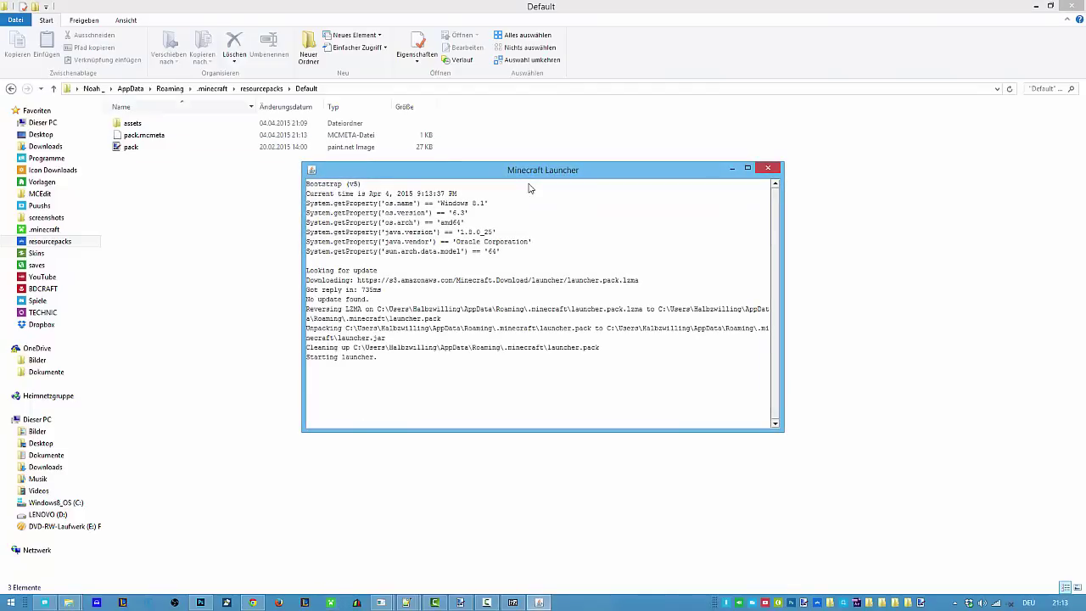
Open the folder assets\minecraft\textures\blocks of the Default pack and browse through its block textures
{"action": "double_click", "coordinate": [134, 124]}
{"action": "key", "text": "Down"}
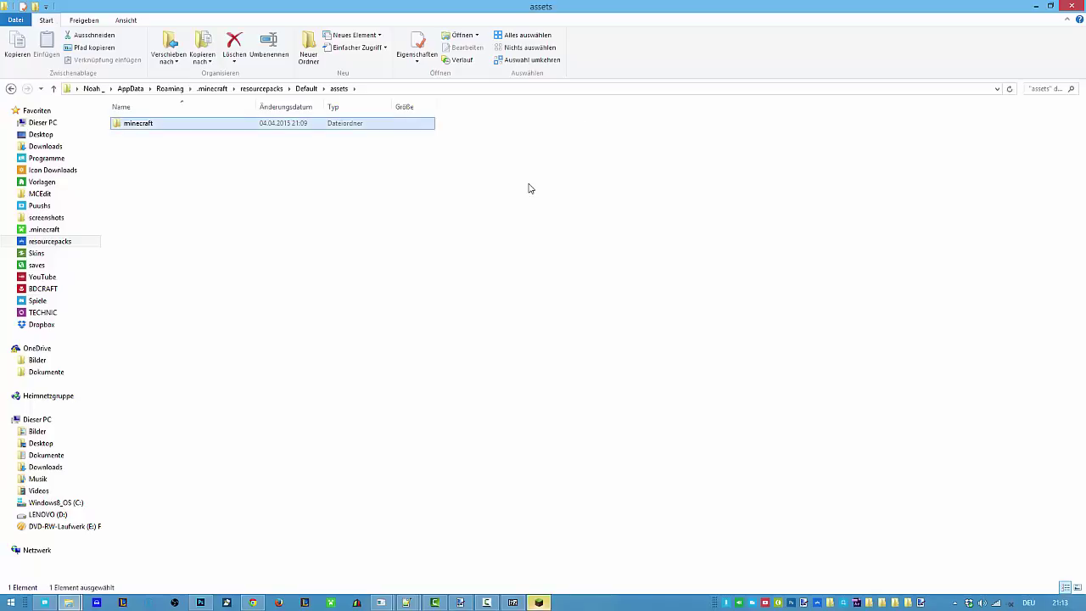
{"action": "key", "text": "Return"}
{"action": "key", "text": "t"}
{"action": "key", "text": "Down"}
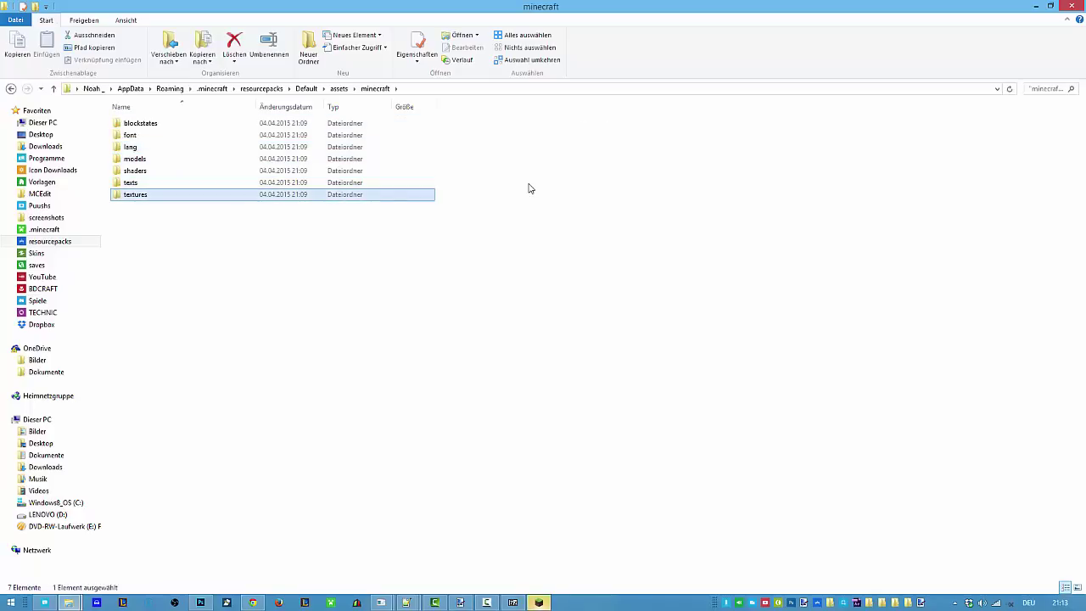
{"action": "key", "text": "Return"}
{"action": "key", "text": "Return"}
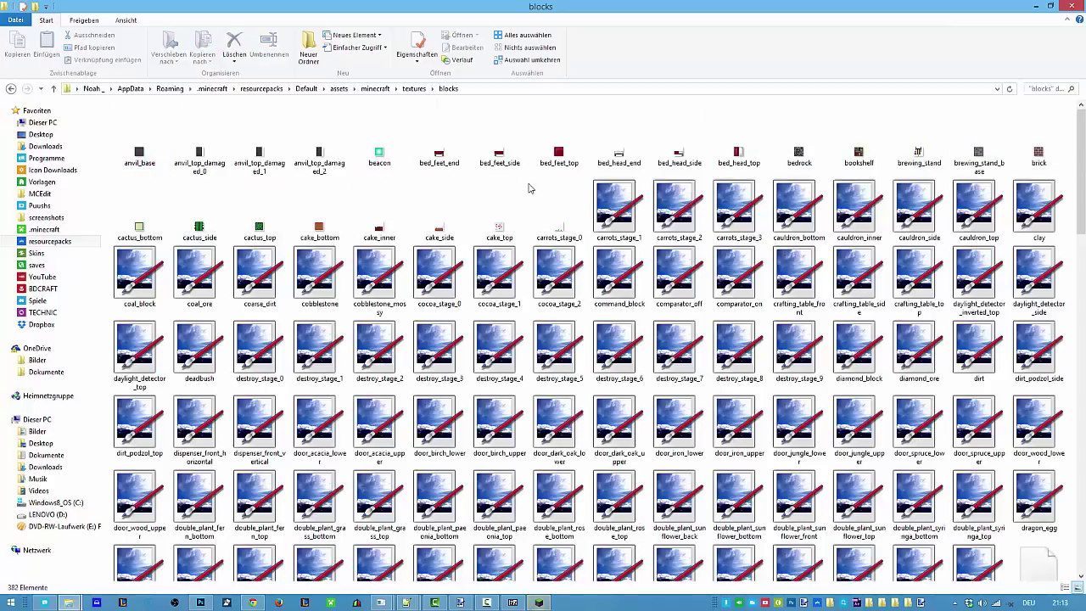
{"action": "key", "text": "Page_Down"}
{"action": "key", "text": "Page_Down"}
{"action": "key", "text": "Page_Down"}
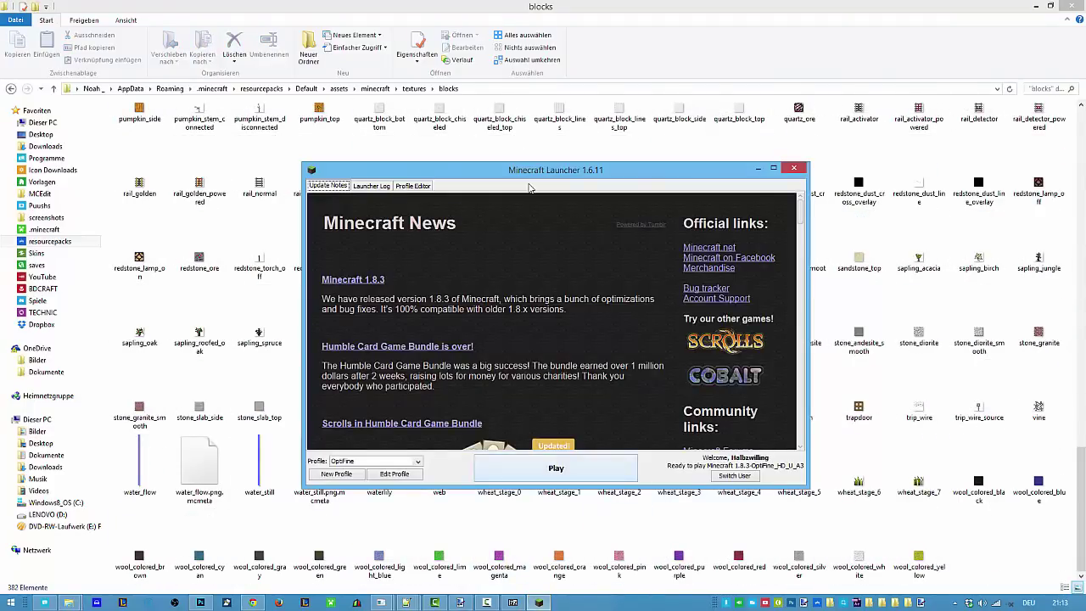
Start Minecraft with the OptiFine profile, and open sea_lantern.png.mcmeta from the blocks folder in Notepad++
{"action": "left_click", "coordinate": [556, 468]}
{"action": "left_click", "coordinate": [260, 318]}
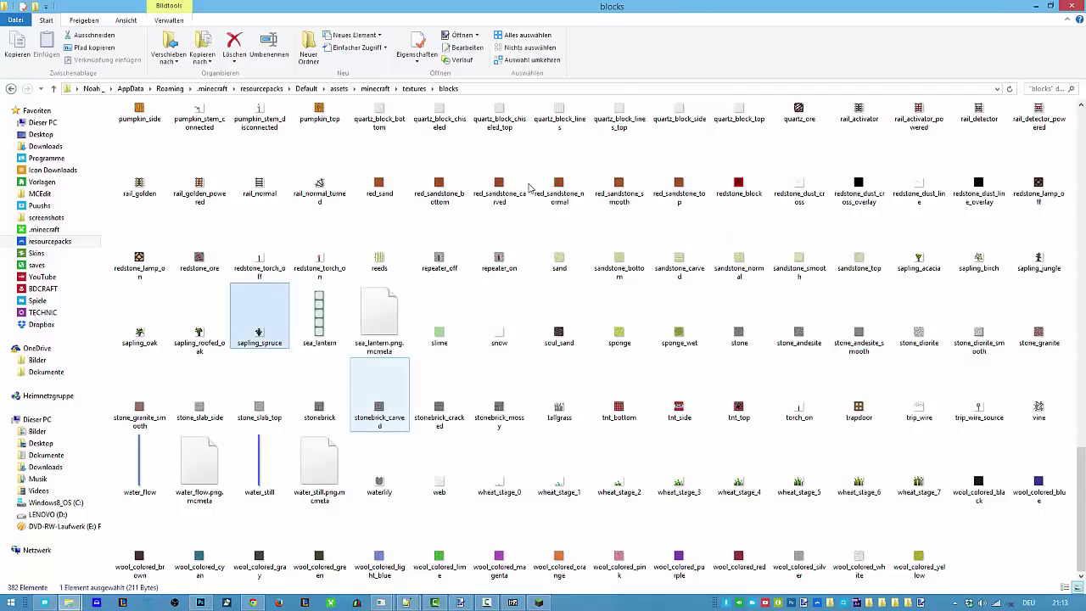
{"action": "left_click", "coordinate": [379, 322]}
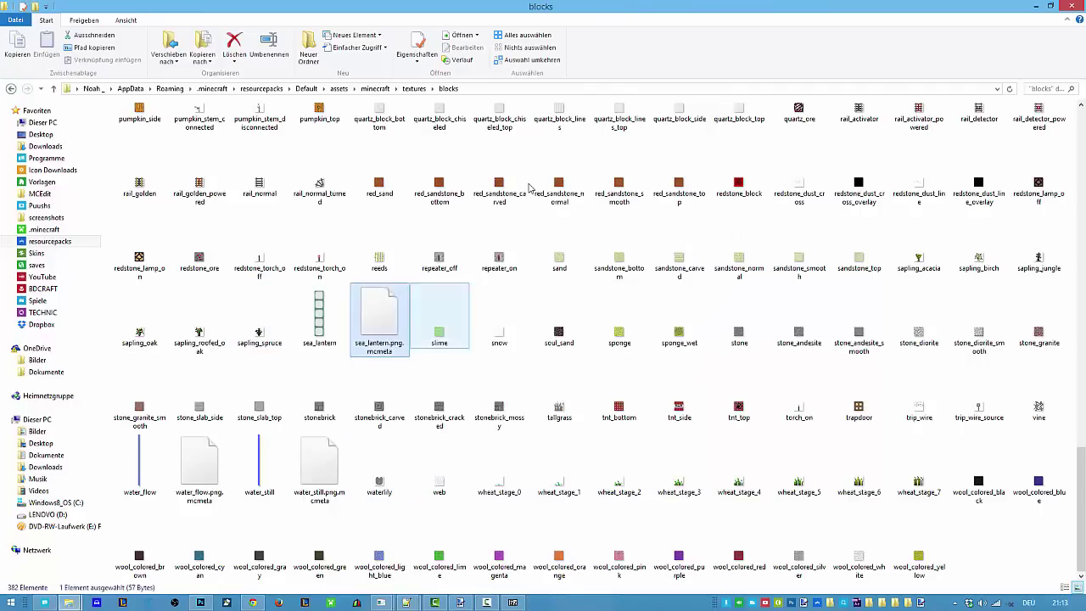
{"action": "key", "text": "Menu"}
{"action": "key", "text": "Down"}
{"action": "key", "text": "Down"}
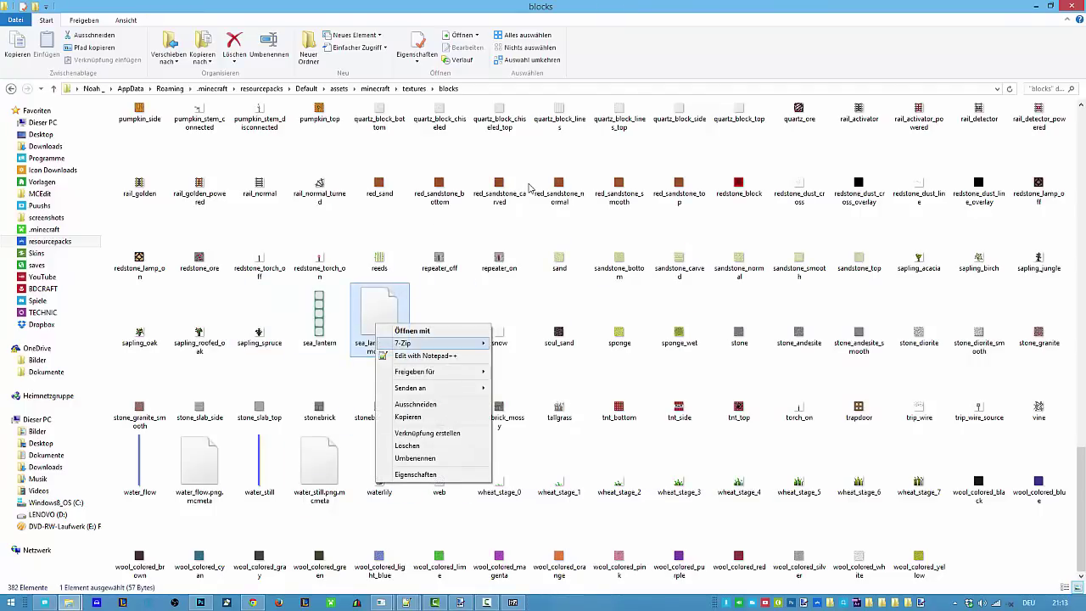
{"action": "key", "text": "Return"}
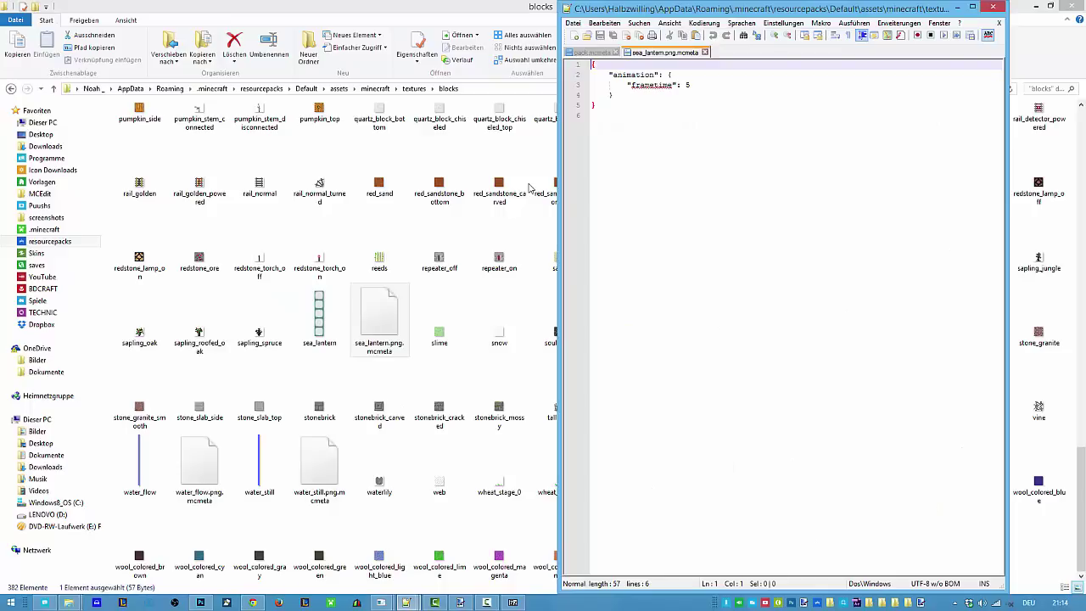
Examine the animation block and its frametime entry in sea_lantern.png.mcmeta, and minimize the Minecraft window
{"action": "key", "text": "ctrl+a"}
{"action": "key", "text": "Down"}
{"action": "key", "text": "Down"}
{"action": "key", "text": "Down"}
{"action": "key", "text": "End"}
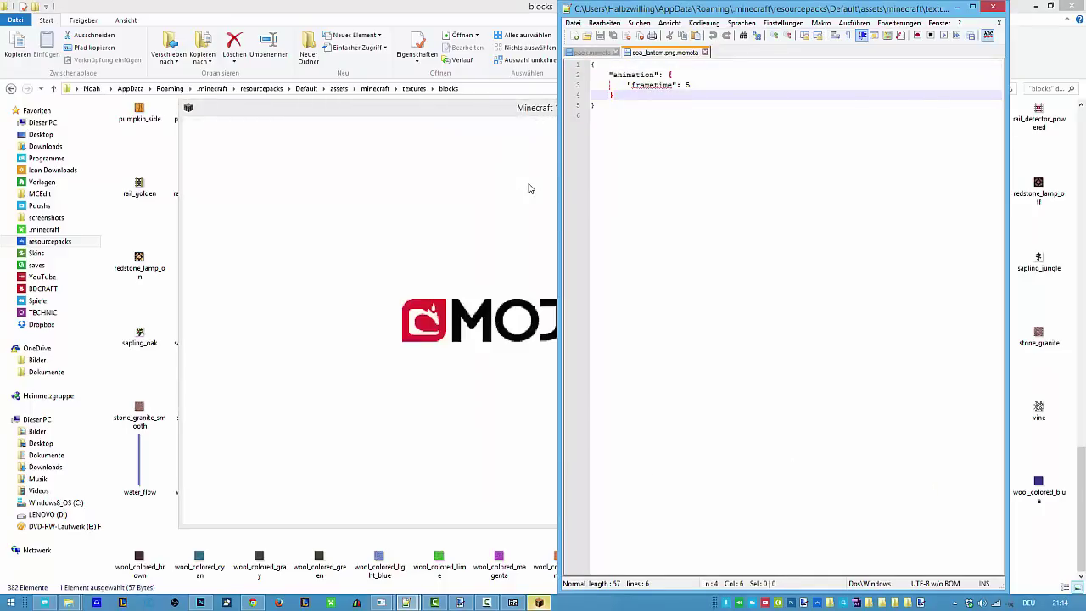
{"action": "key", "text": "shift+Up"}
{"action": "key", "text": "shift+Up"}
{"action": "key", "text": "shift+Down"}
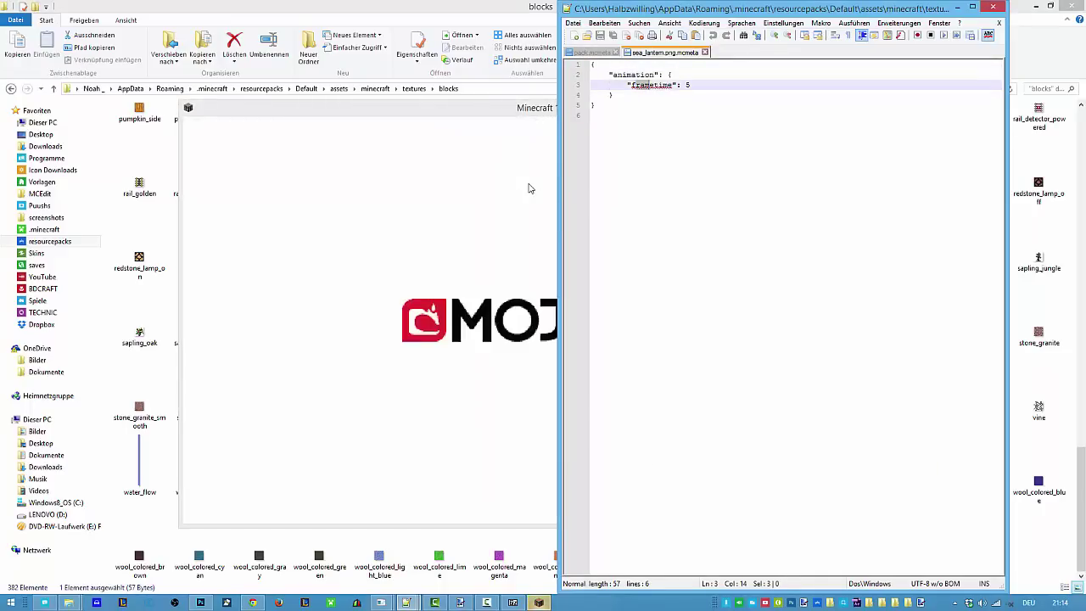
{"action": "key", "text": "Right"}
{"action": "key", "text": "ctrl+shift+Left"}
{"action": "key", "text": "ctrl+shift+Left"}
{"action": "key", "text": "shift+Left"}
{"action": "key", "text": "shift+Right"}
{"action": "key", "text": "shift+Right"}
{"action": "key", "text": "Down"}
{"action": "key", "text": "Down"}
{"action": "key", "text": "shift+Up"}
{"action": "key", "text": "shift+Up"}
{"action": "key", "text": "shift+Up"}
{"action": "key", "text": "shift+Up"}
{"action": "key", "text": "shift+Left"}
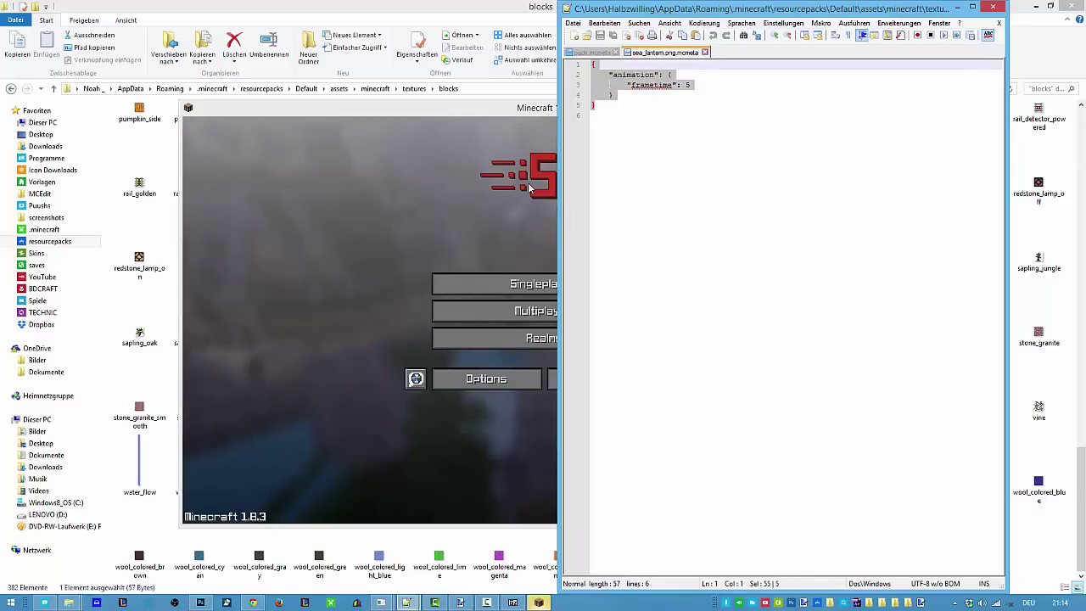
{"action": "left_click", "coordinate": [529, 188]}
{"action": "key", "text": "super+Down"}
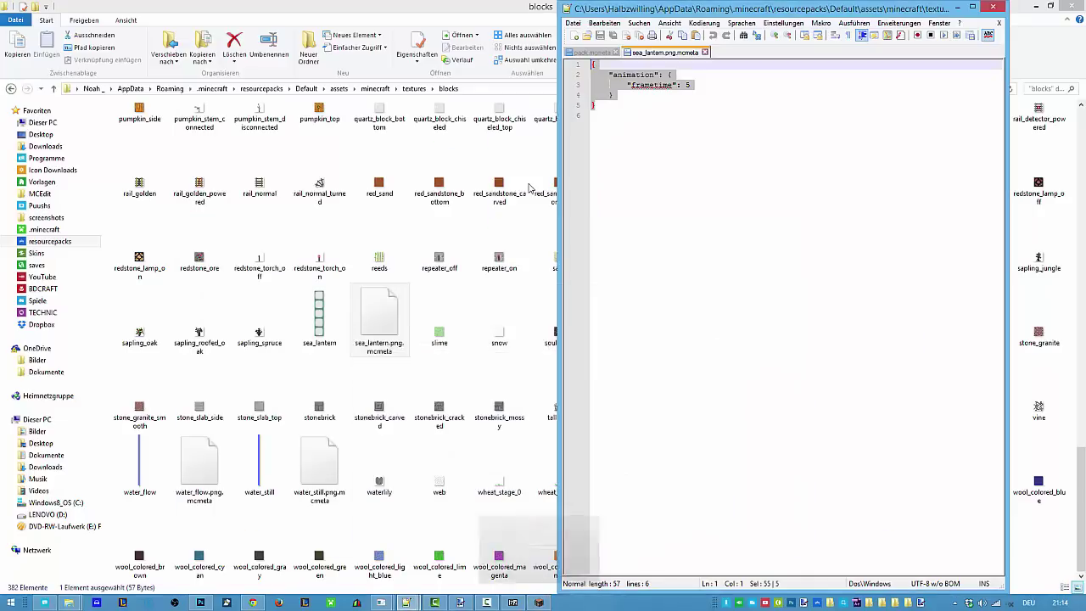
Set the frametime in sea_lantern.png.mcmeta to 2 and save the file
{"action": "key", "text": "Down"}
{"action": "key", "text": "Down"}
{"action": "key", "text": "End"}
{"action": "key", "text": "shift+Left"}
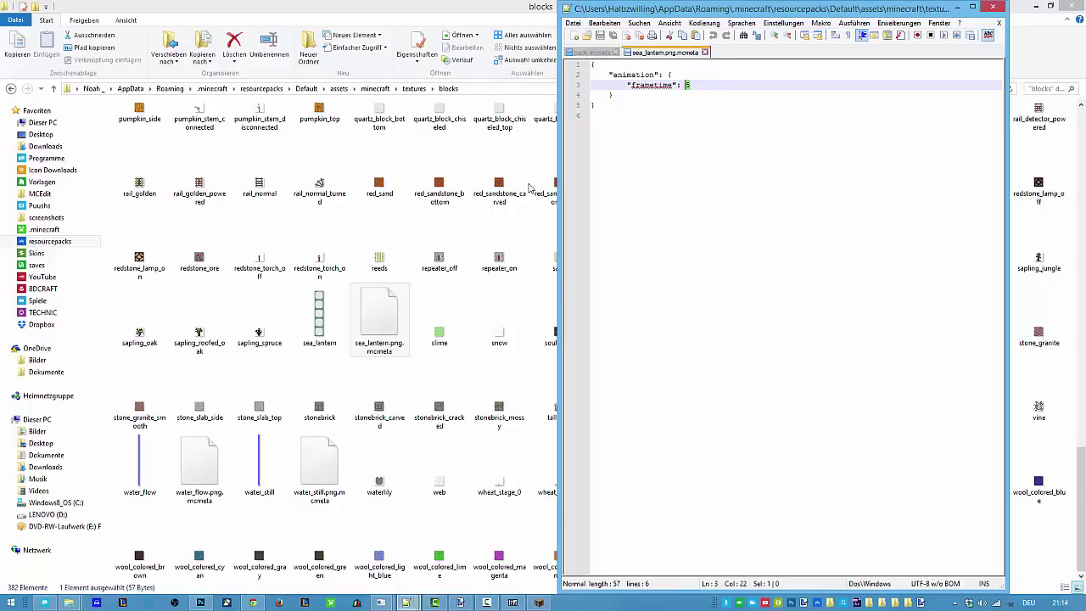
{"action": "type", "text": "2"}
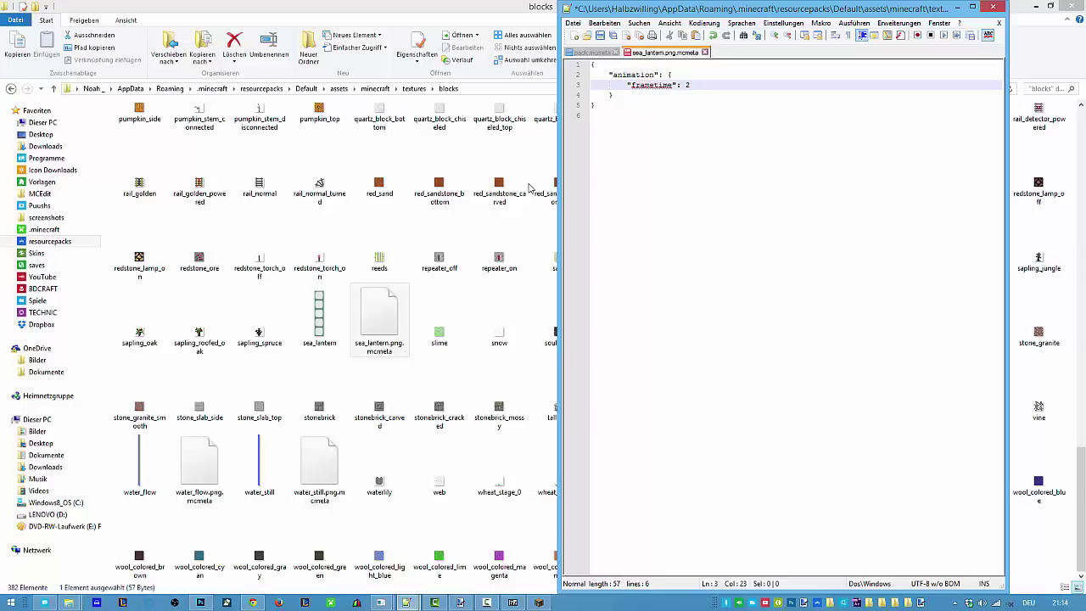
{"action": "key", "text": "ctrl+s"}
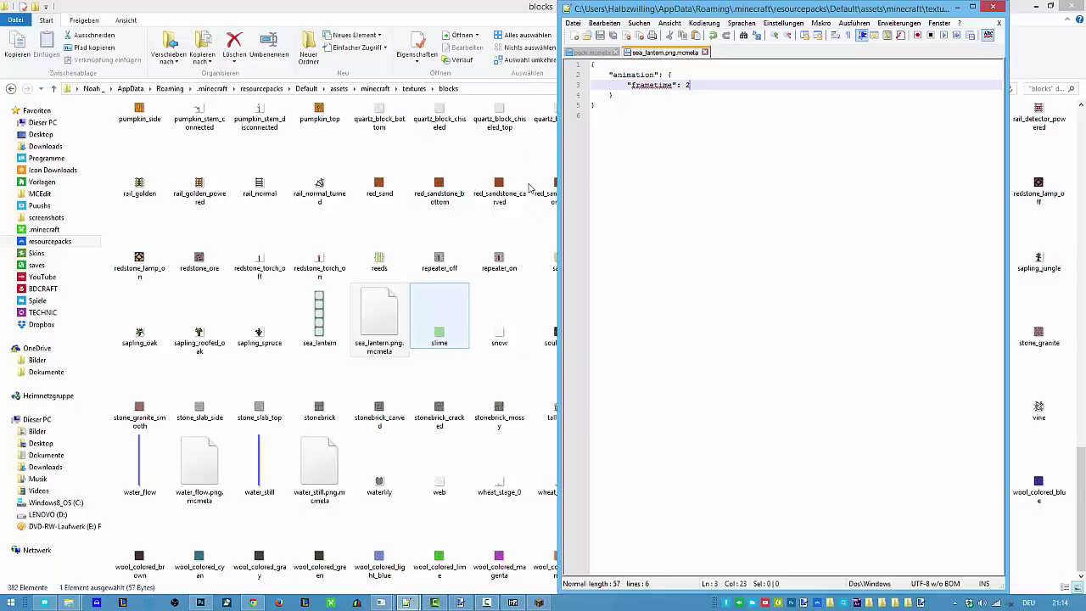
Find prismarine_rough.png.mcmeta in the blocks folder and open it in Notepad++
{"action": "left_click", "coordinate": [438, 315]}
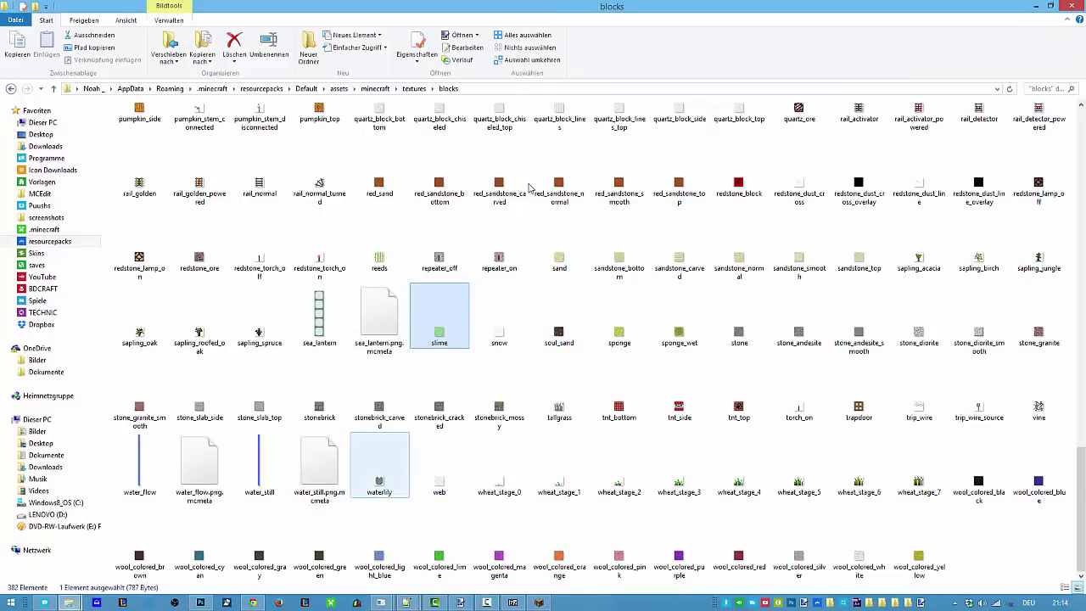
{"action": "left_click", "coordinate": [319, 469]}
{"action": "scroll", "coordinate": [530, 188], "scroll_direction": "up", "scroll_amount": 7}
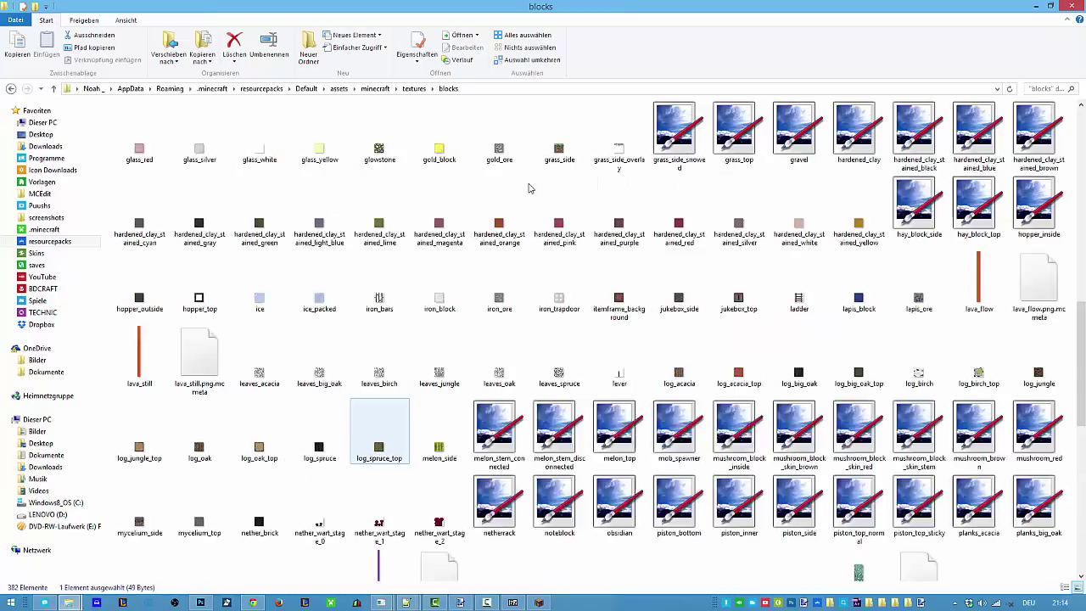
{"action": "type", "text": "pot"}
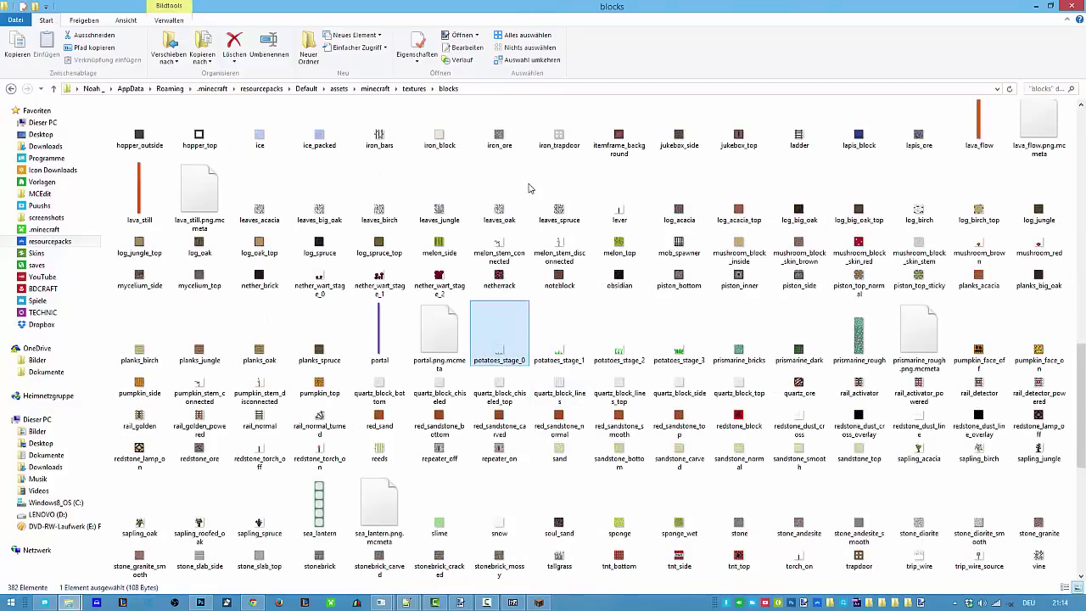
{"action": "type", "text": "pr"}
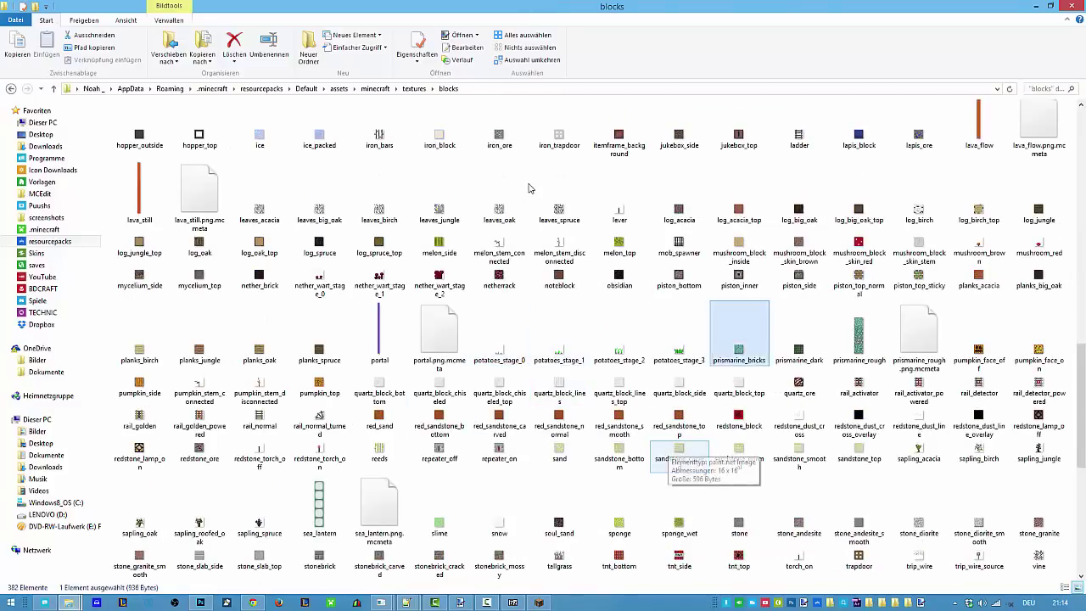
{"action": "right_click", "coordinate": [909, 341]}
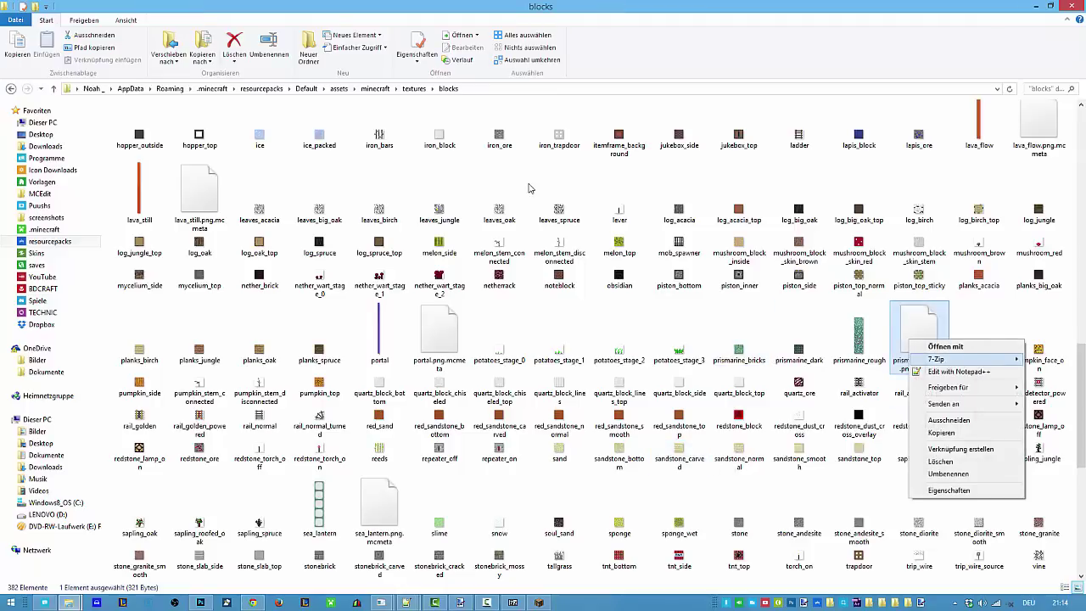
{"action": "left_click", "coordinate": [958, 372]}
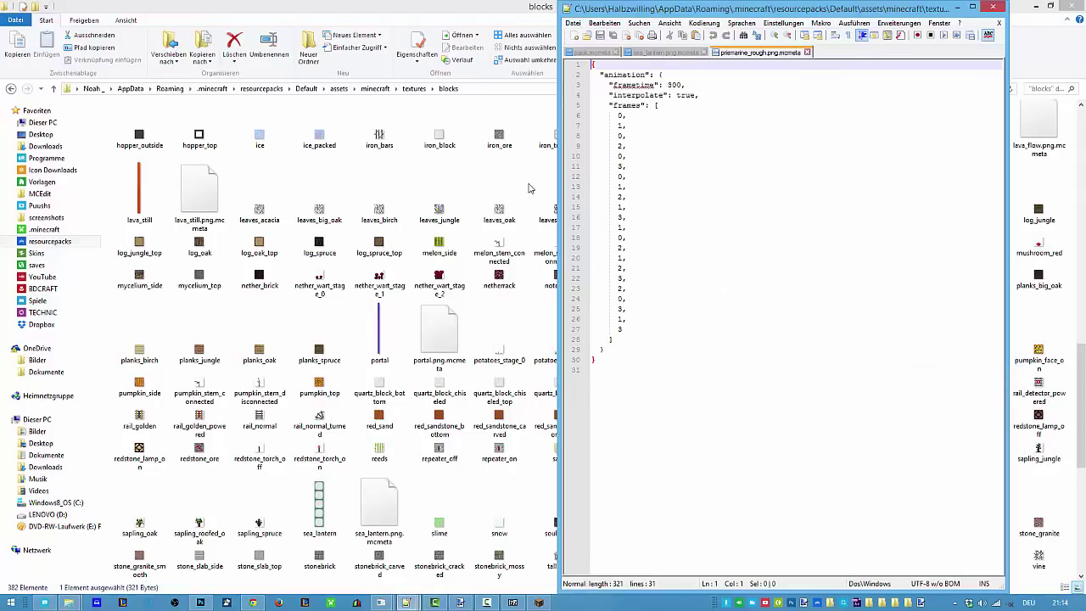
Examine the interpolate entry and the frames list in the animation block of prismarine_rough.png.mcmeta
{"action": "left_click_drag", "start_coordinate": [671, 95], "coordinate": [699, 95]}
{"action": "key", "text": "Left"}
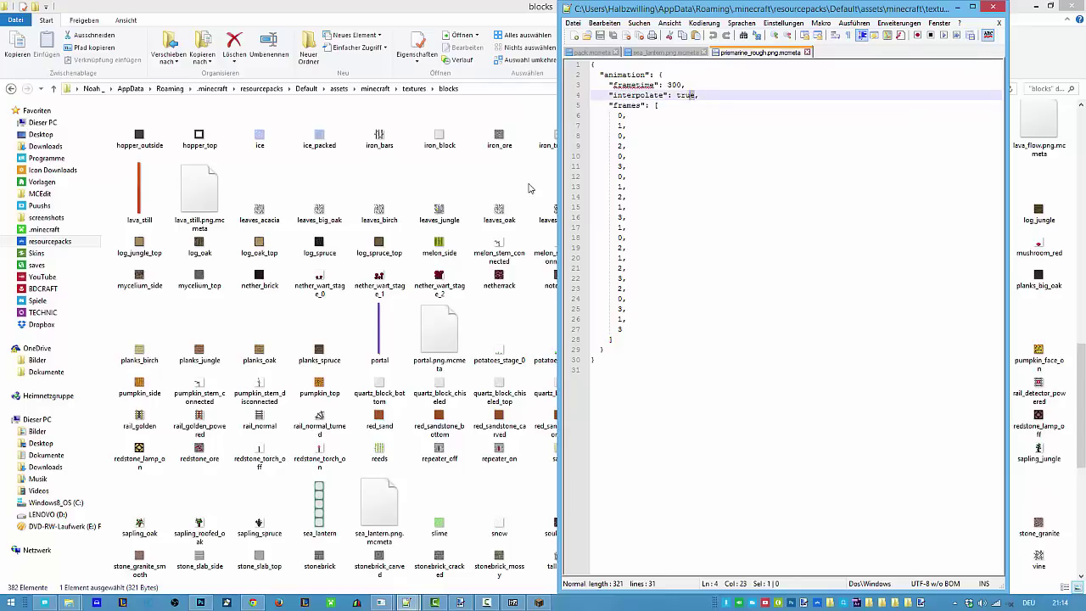
{"action": "key", "text": "shift+Left"}
{"action": "key", "text": "shift+Left"}
{"action": "key", "text": "shift+Left"}
{"action": "key", "text": "shift+Left"}
{"action": "key", "text": "Down"}
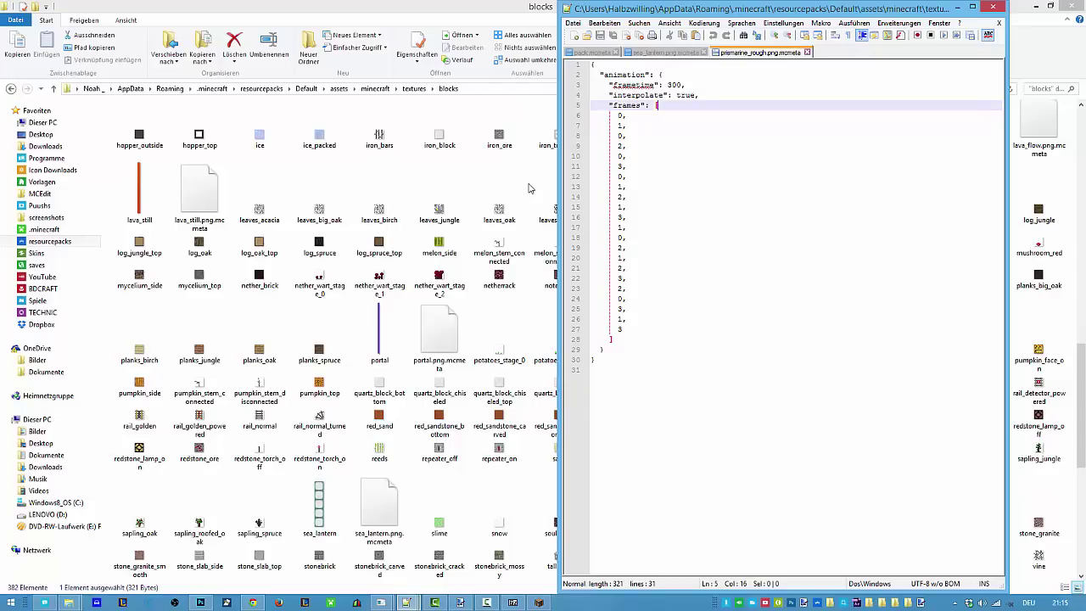
{"action": "left_click_drag", "start_coordinate": [613, 340], "coordinate": [599, 74]}
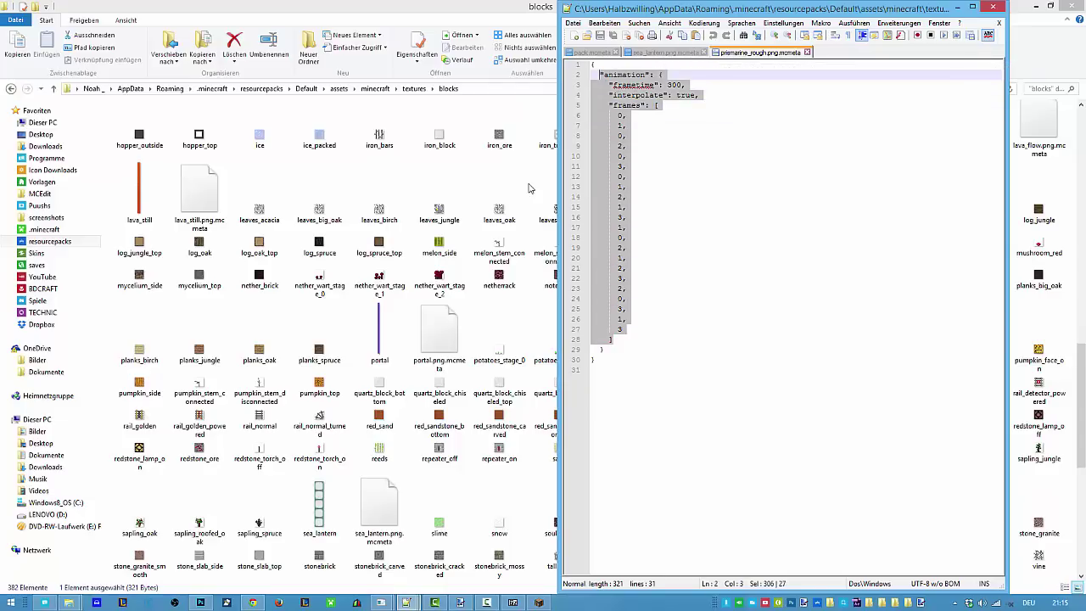
{"action": "key", "text": "shift+Up"}
{"action": "key", "text": "shift+Home"}
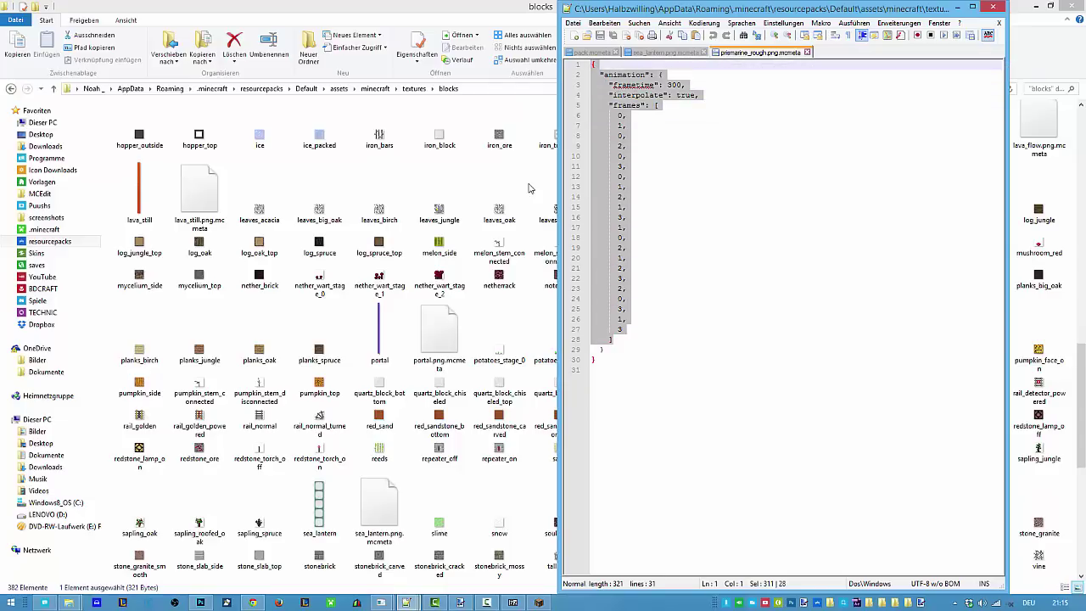
Open the log_spruce texture from the blocks folder in paint.net
{"action": "left_click", "coordinate": [319, 194]}
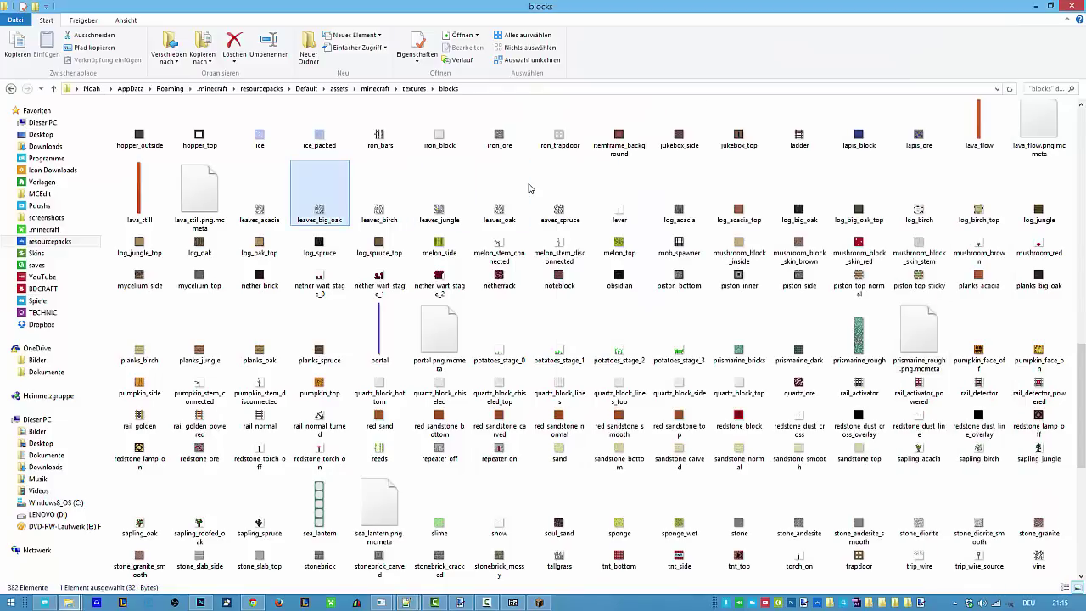
{"action": "key", "text": "Down"}
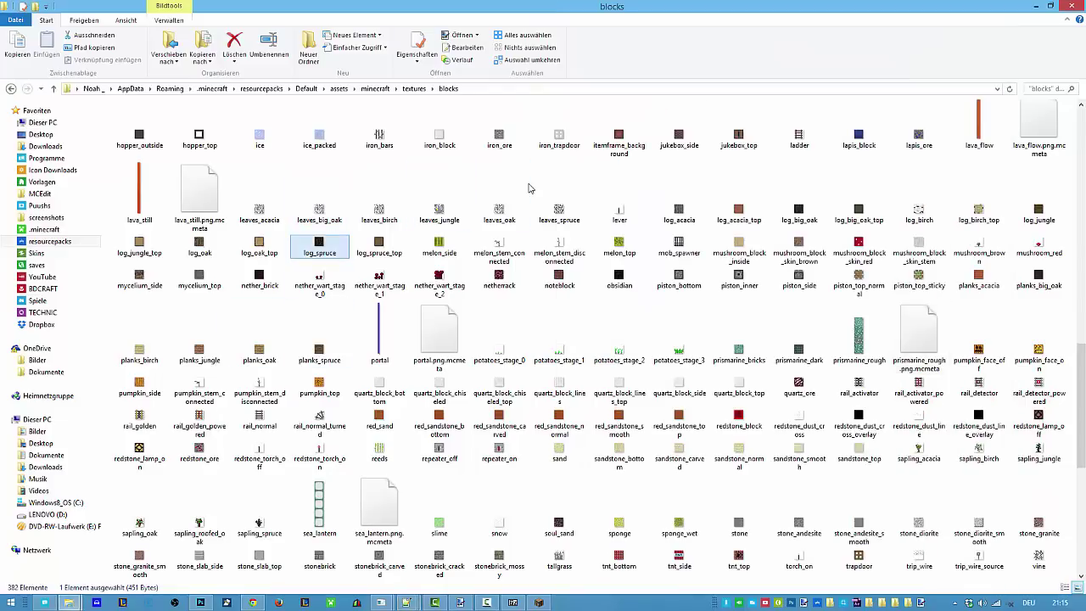
{"action": "key", "text": "Menu"}
{"action": "key", "text": "Return"}
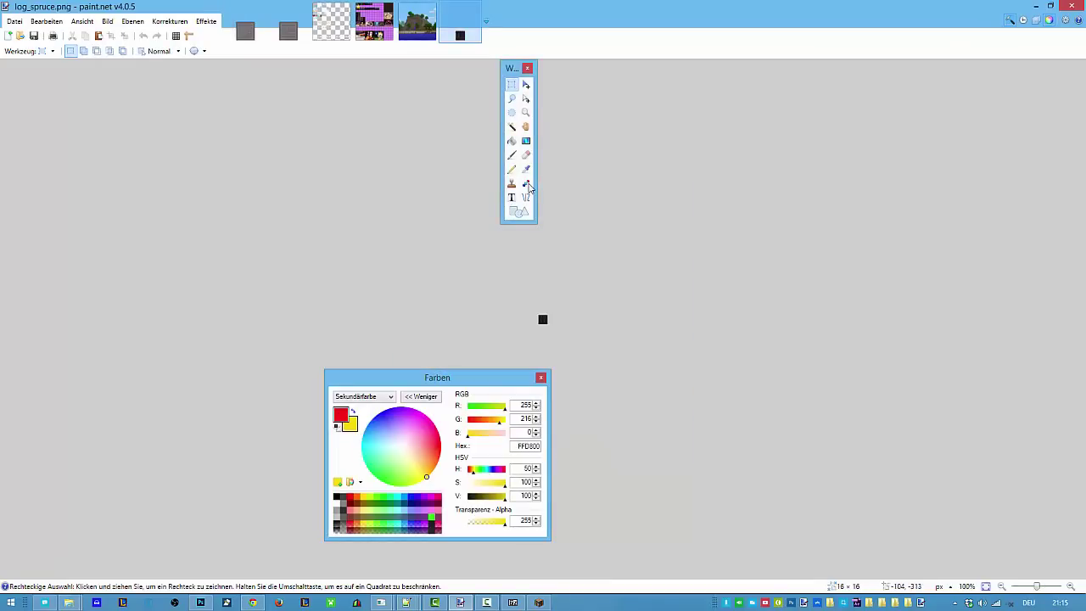
Try resizing the log_spruce image to 64 × 64 pixels with the aspect ratio kept, and undo the resize
{"action": "left_click", "coordinate": [170, 21]}
{"action": "mouse_move", "coordinate": [107, 21]}
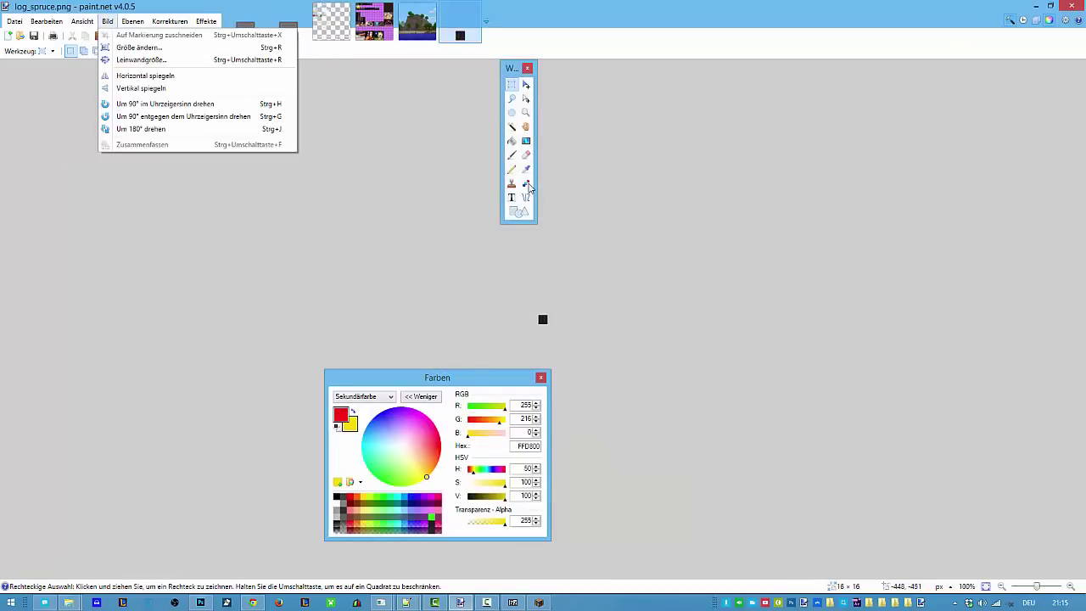
{"action": "left_click", "coordinate": [146, 48]}
{"action": "key", "text": "Tab"}
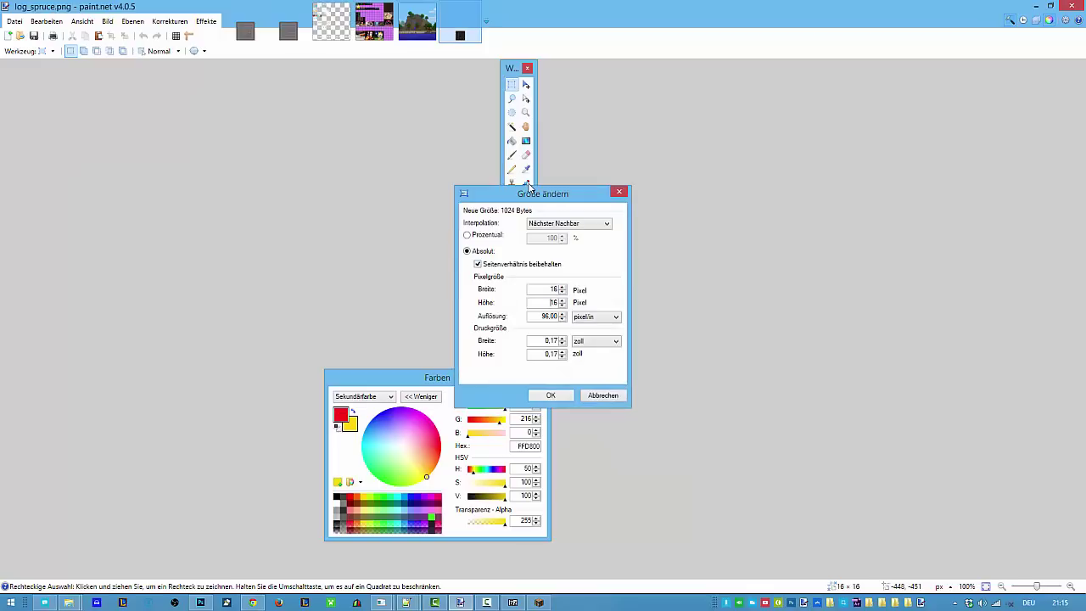
{"action": "type", "text": "64"}
{"action": "key", "text": "Return"}
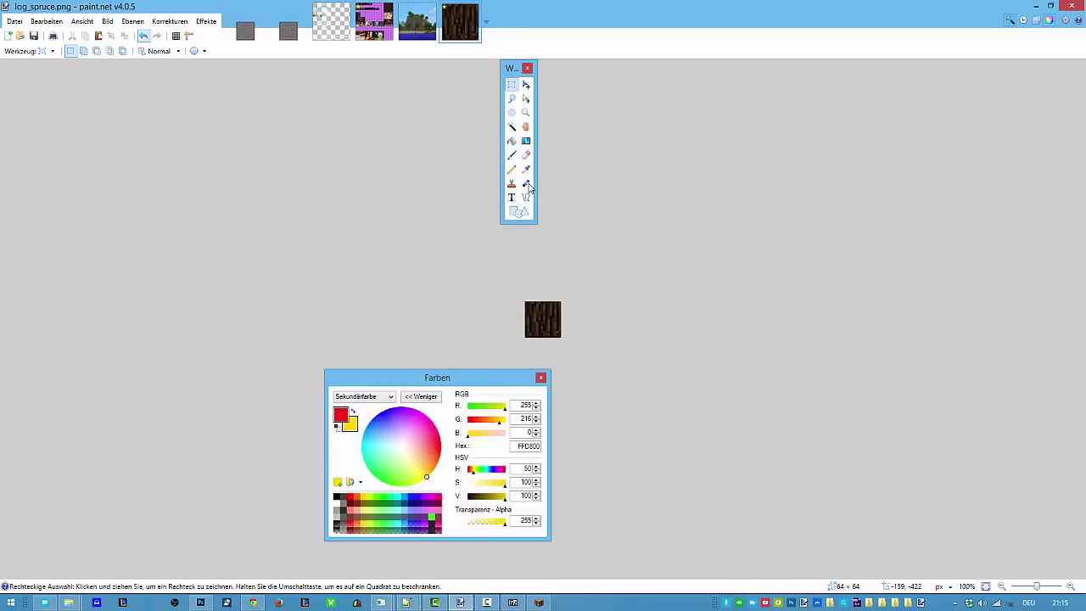
{"action": "left_click", "coordinate": [143, 36]}
Resize the log_spruce image to 16 pixels wide and 64 pixels high without keeping the aspect ratio
{"action": "left_click", "coordinate": [108, 21]}
{"action": "key", "text": "ctrl+r"}
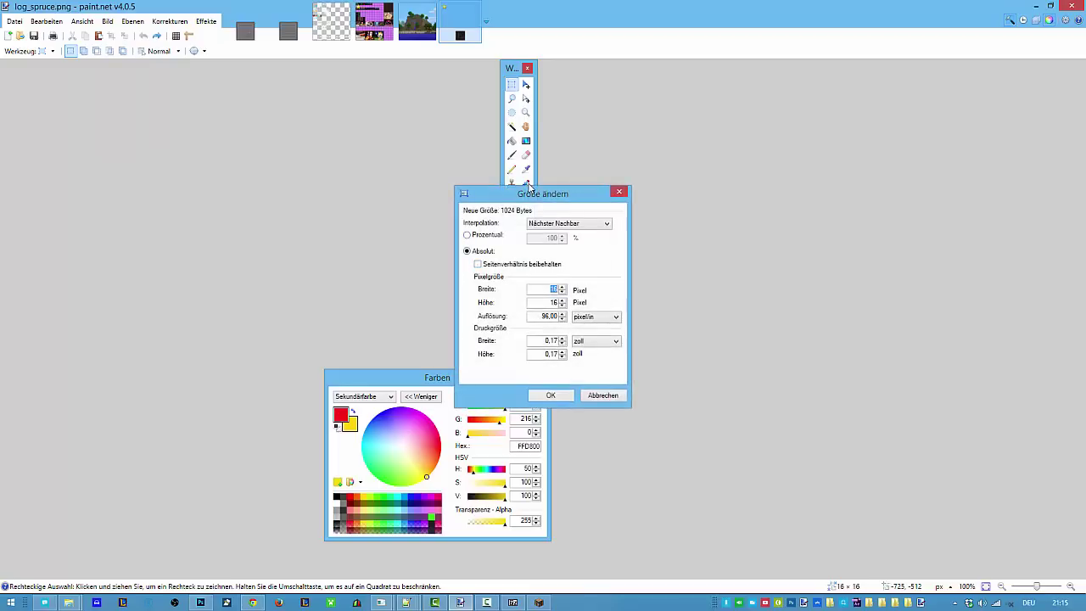
{"action": "key", "text": "Tab"}
{"action": "type", "text": "64"}
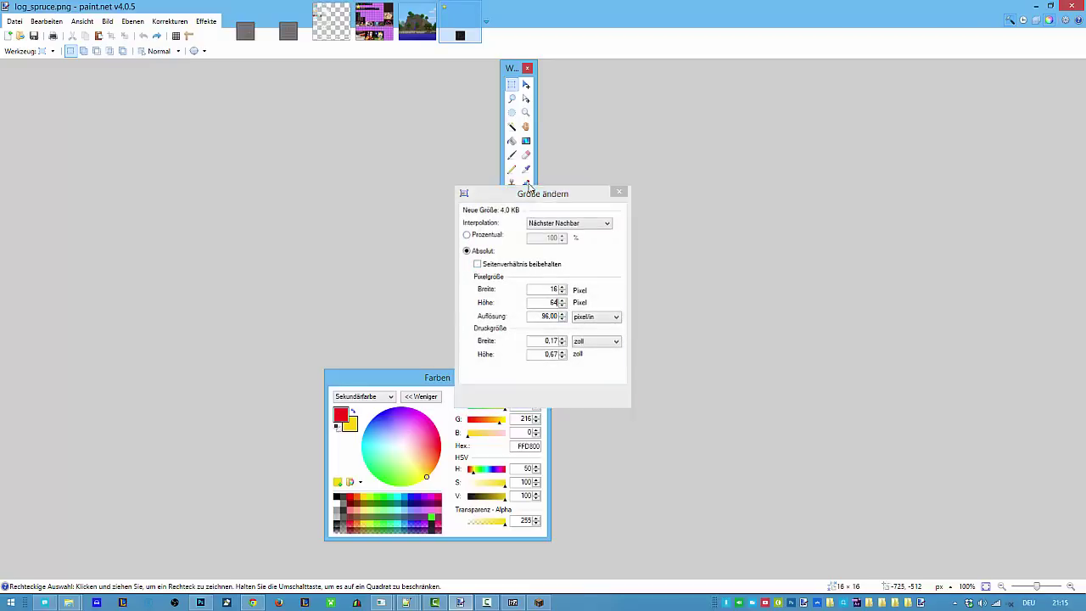
{"action": "key", "text": "Return"}
Save log_spruce.png with automatically detected bit depth and minimize paint.net
{"action": "scroll", "coordinate": [529, 188], "scroll_direction": "up", "scroll_amount": 20}
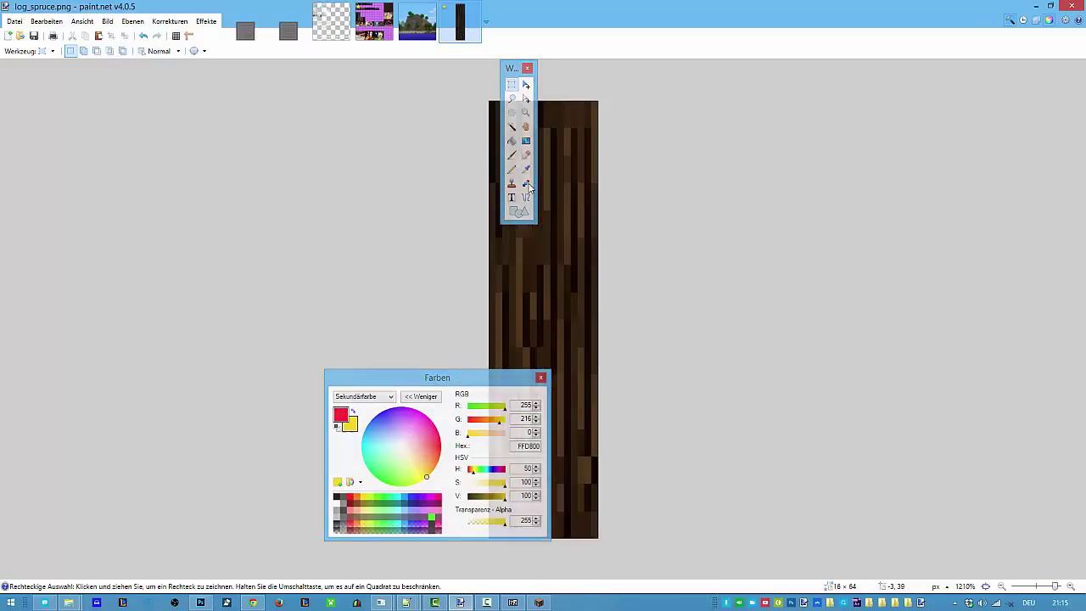
{"action": "scroll", "coordinate": [529, 188], "scroll_direction": "down", "scroll_amount": 2}
{"action": "key", "text": "ctrl+s"}
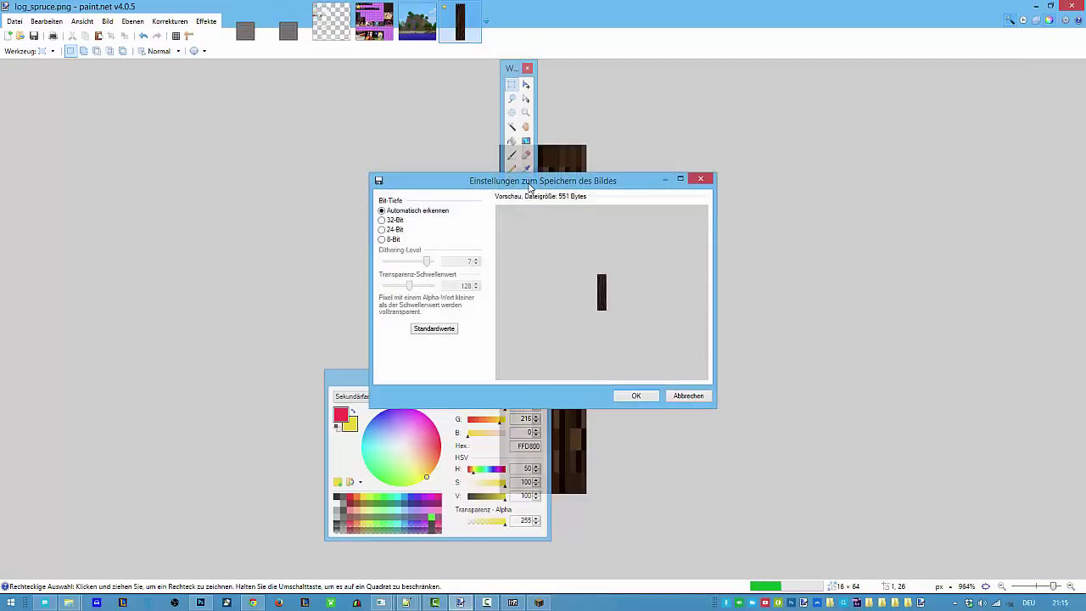
{"action": "key", "text": "Return"}
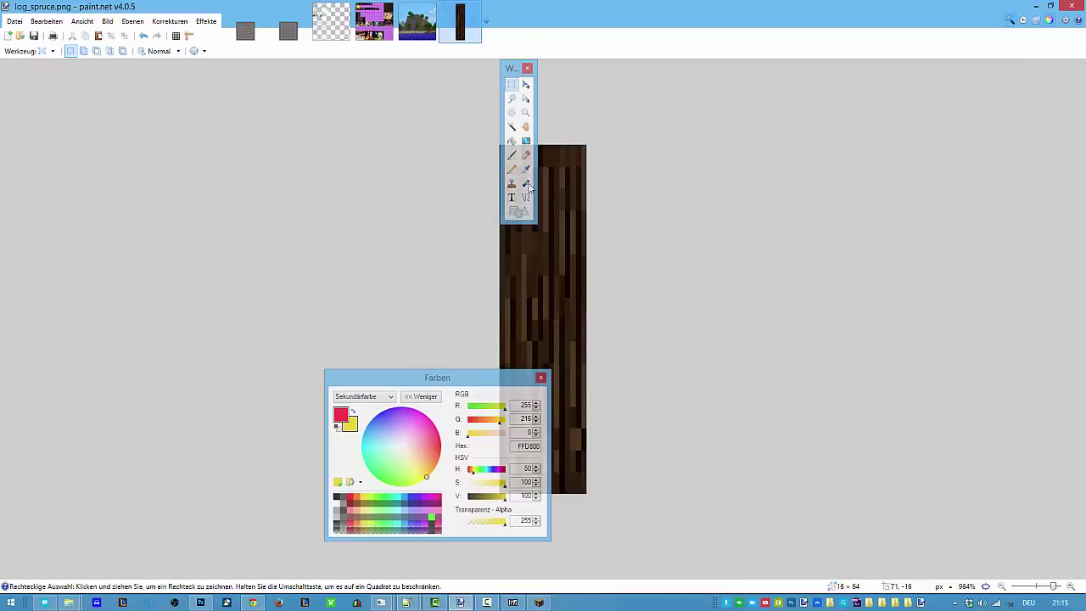
{"action": "left_click", "coordinate": [1035, 6]}
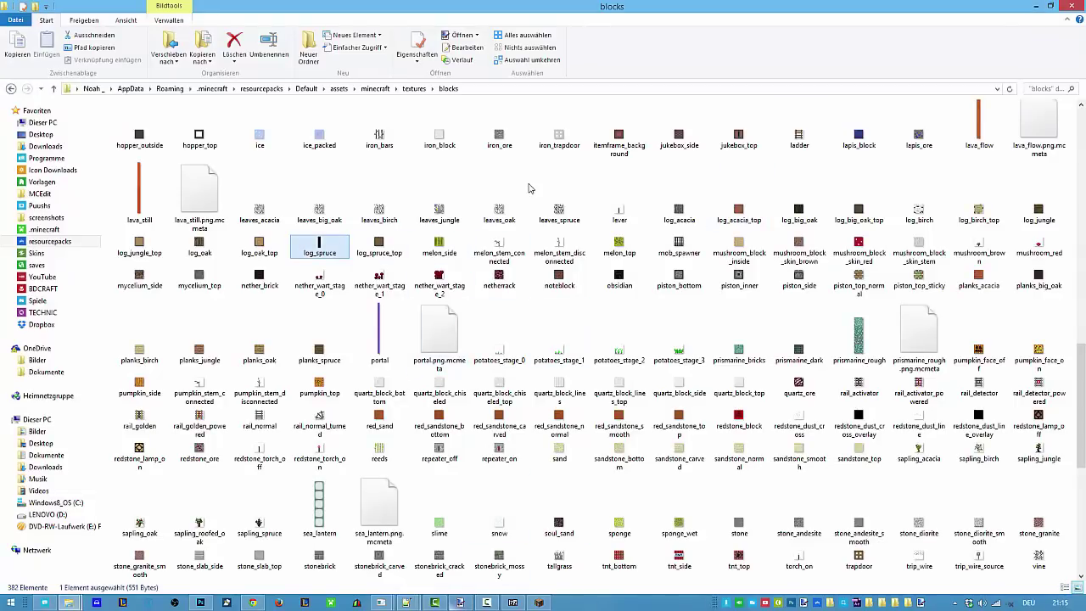
Switch to prismarine_rough.png.mcmeta in Notepad++ and set its frametime to 2
{"action": "left_click", "coordinate": [407, 602]}
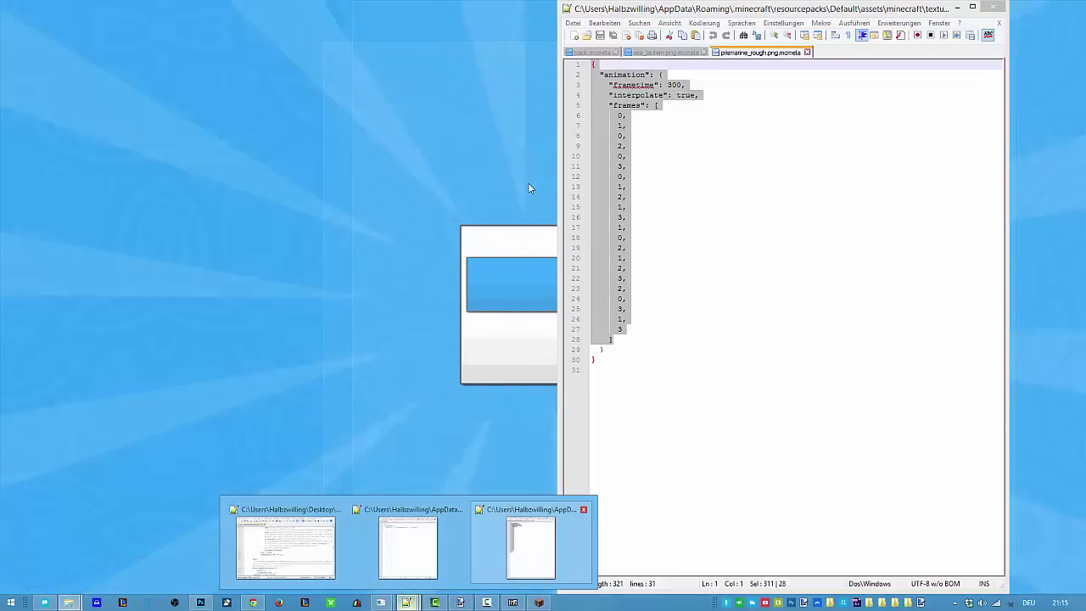
{"action": "left_click", "coordinate": [531, 547]}
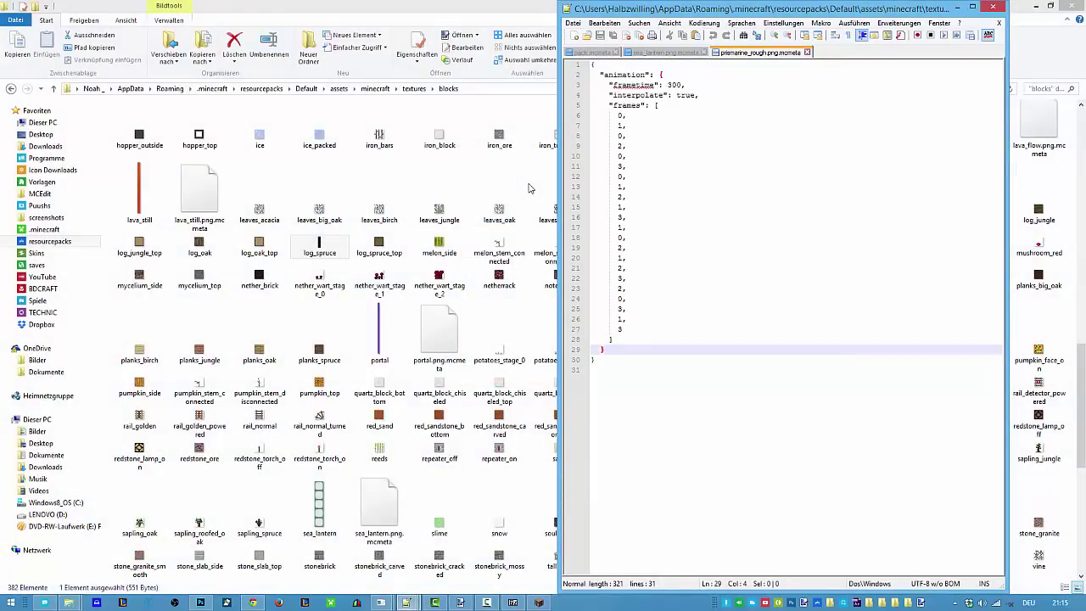
{"action": "double_click", "coordinate": [675, 85]}
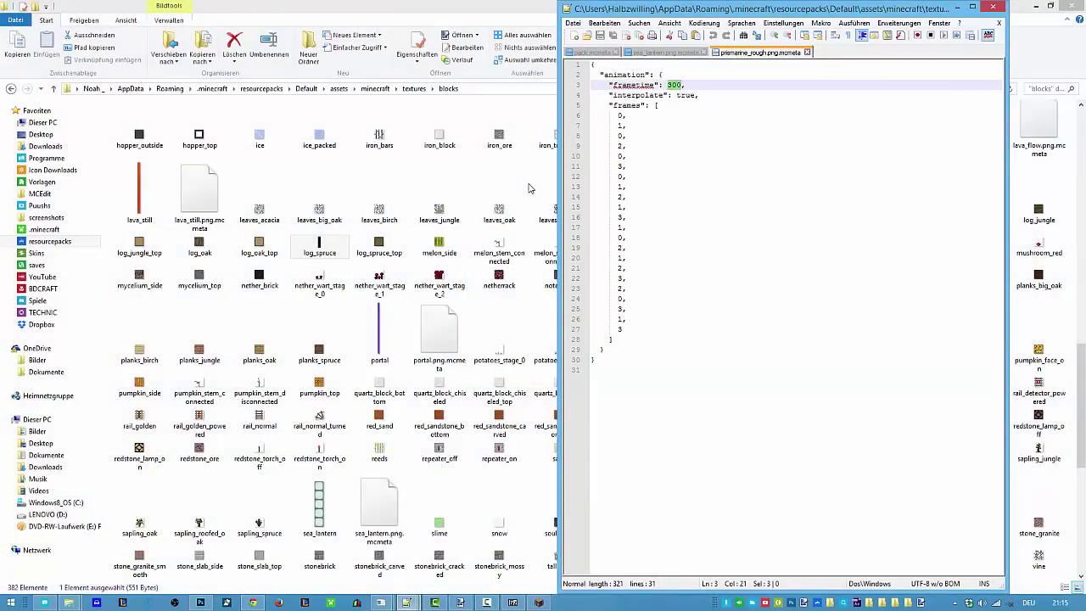
{"action": "type", "text": "2"}
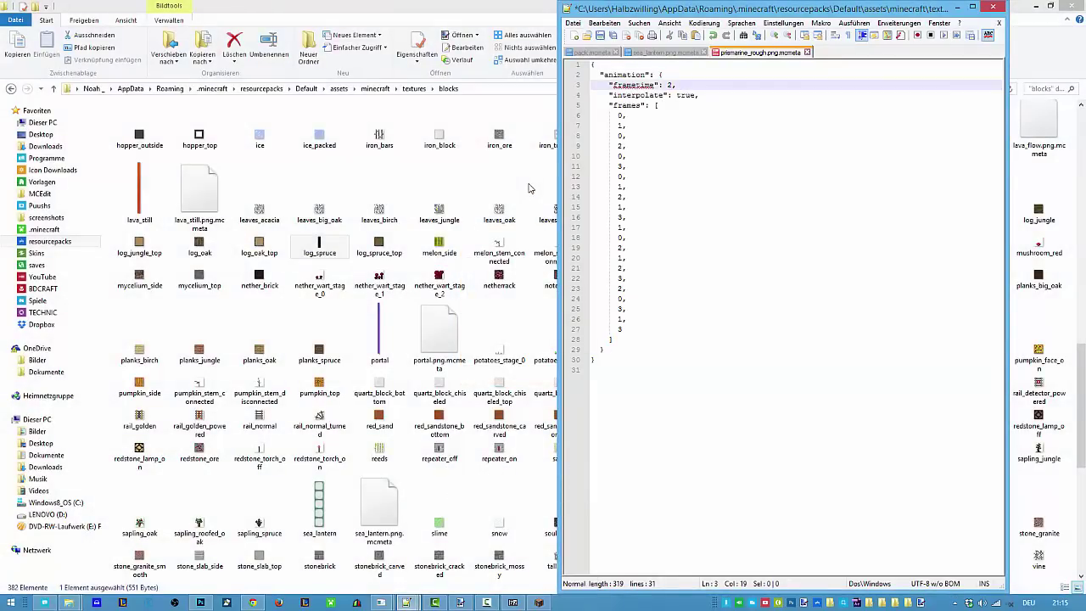
{"action": "left_click_drag", "start_coordinate": [622, 329], "coordinate": [603, 238]}
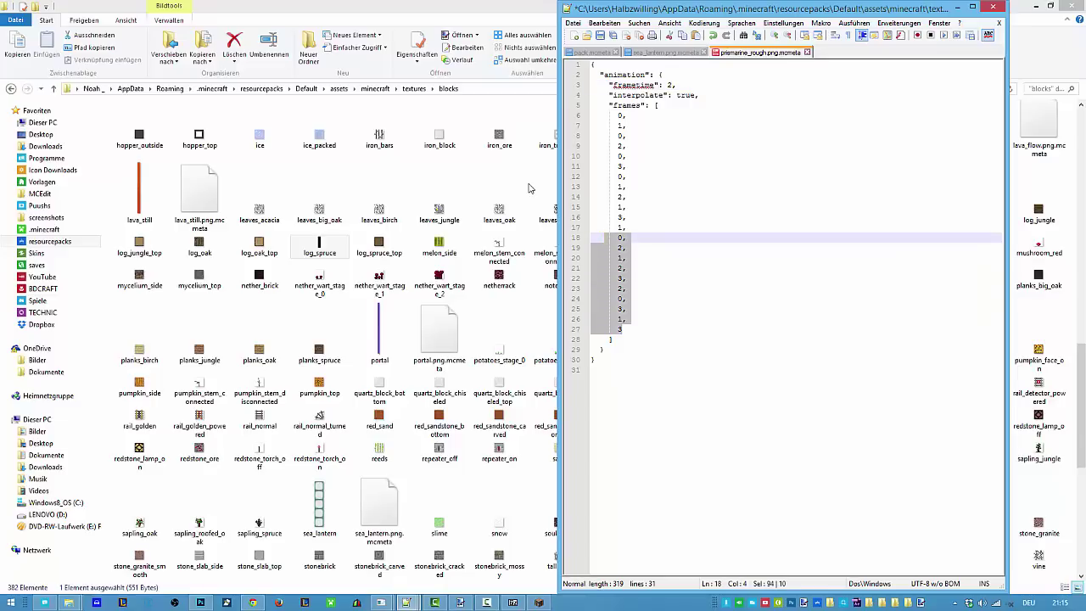
{"action": "left_click", "coordinate": [651, 196]}
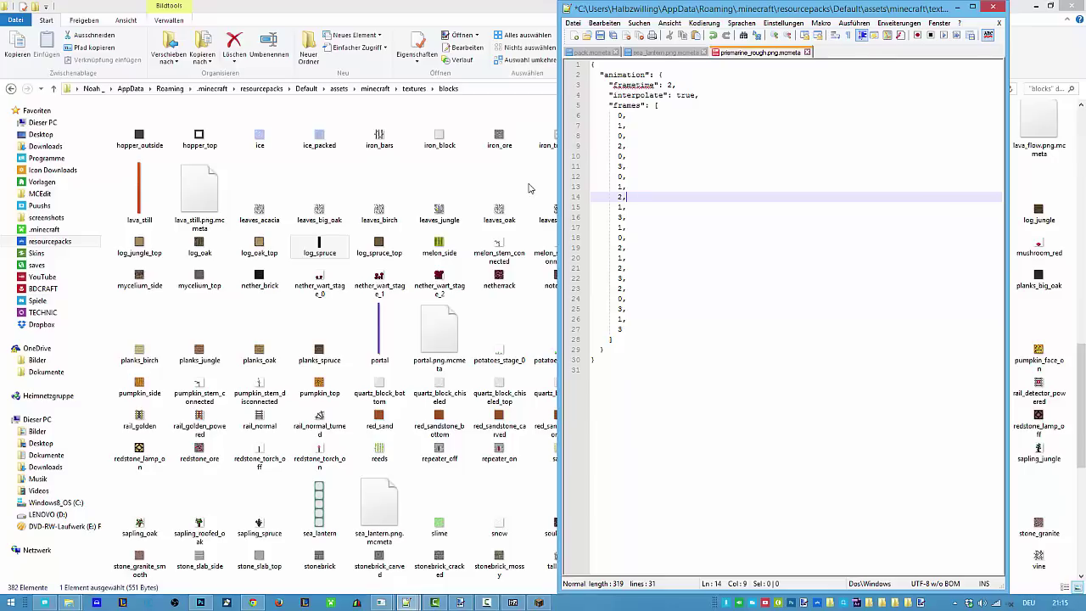
{"action": "left_click", "coordinate": [649, 156]}
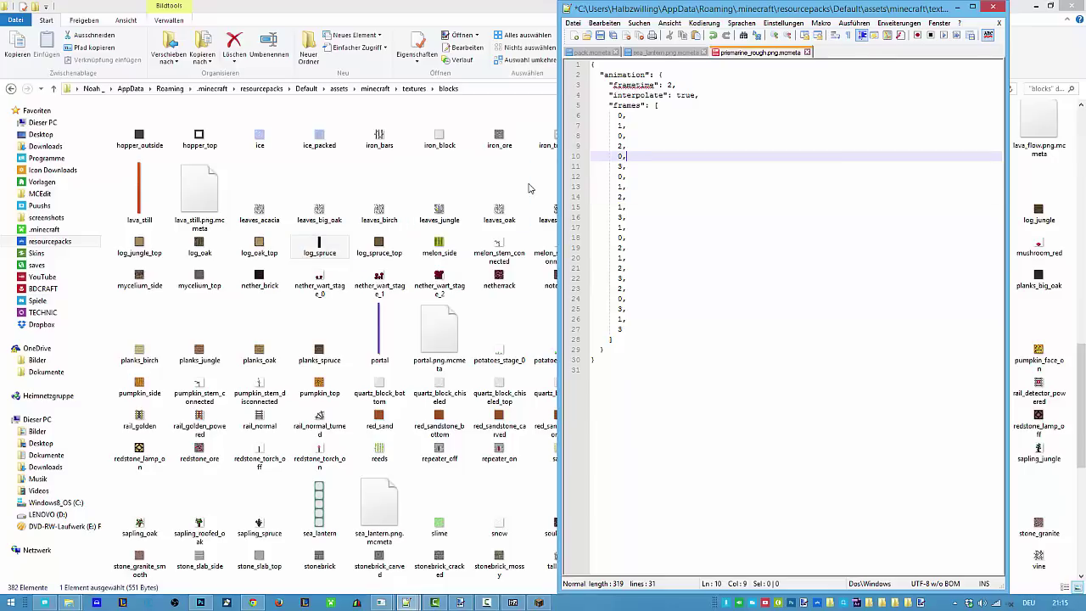
{"action": "left_click", "coordinate": [320, 246]}
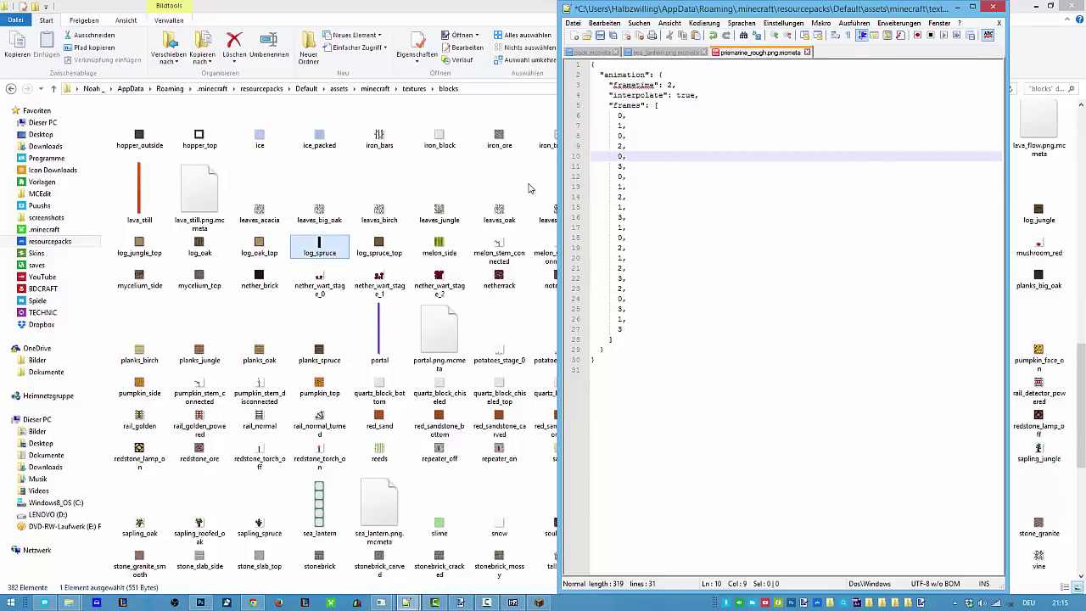
{"action": "left_click", "coordinate": [649, 227]}
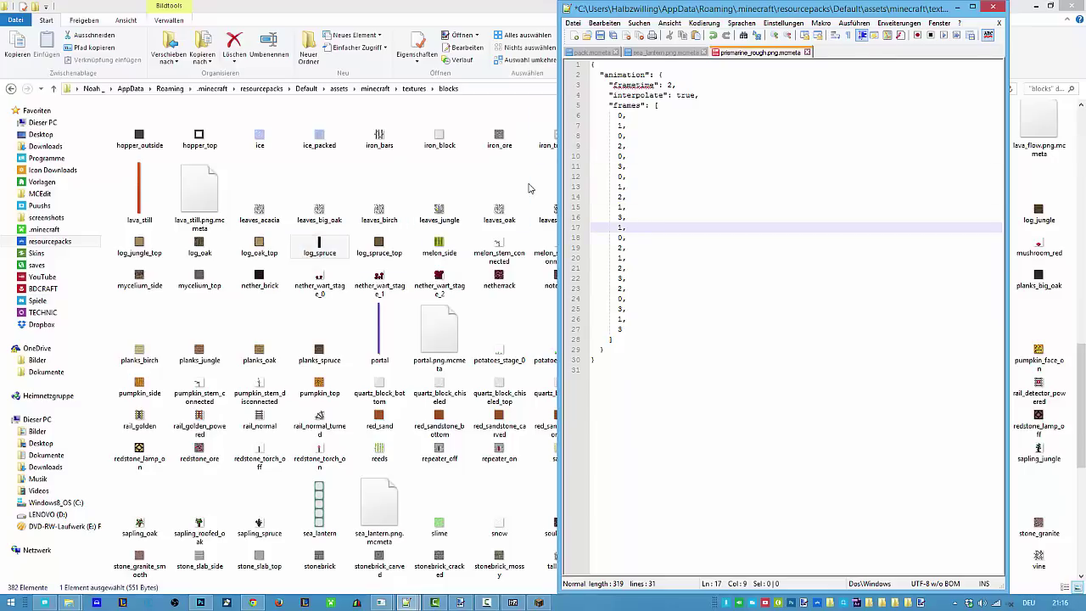
Save the edited animation file under the new name log_spruce.png.mcmeta in the blocks folder, with the file type All types (*.*)
{"action": "left_click", "coordinate": [605, 23]}
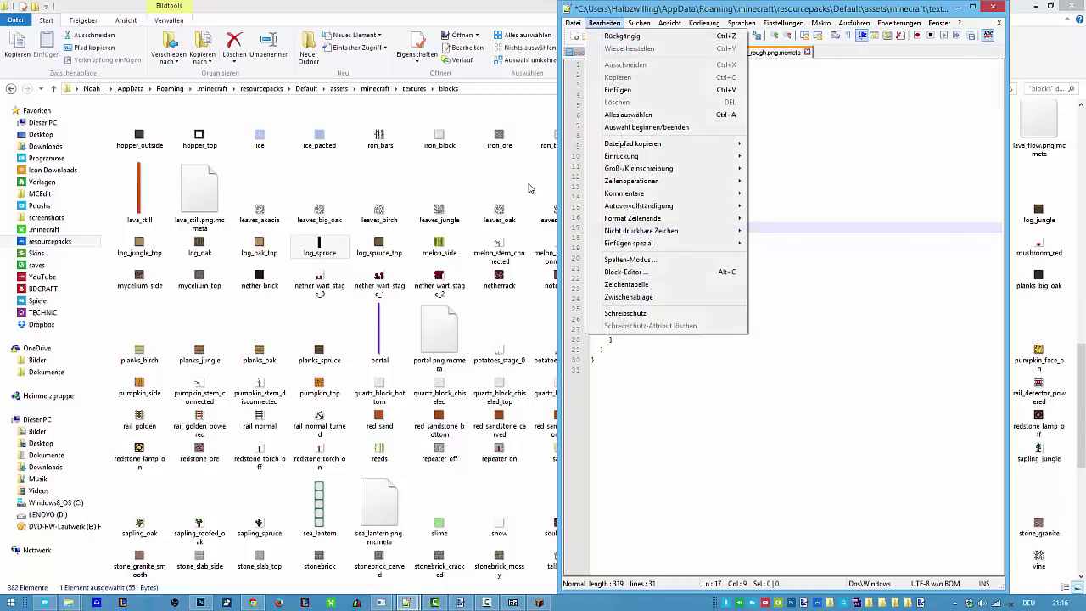
{"action": "mouse_move", "coordinate": [573, 23]}
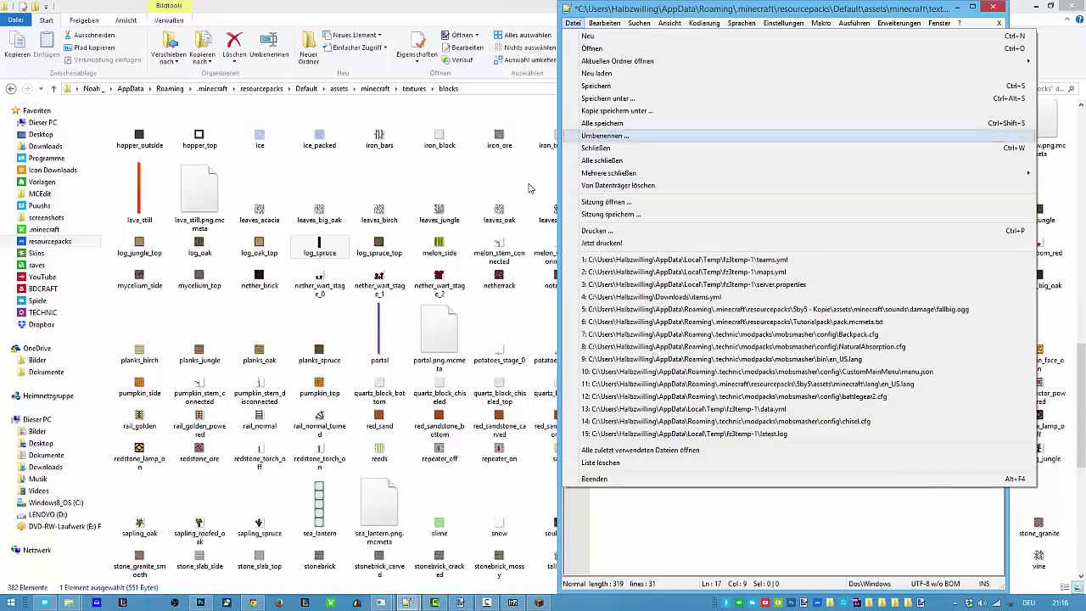
{"action": "key", "text": "Down"}
{"action": "key", "text": "Down"}
{"action": "key", "text": "Down"}
{"action": "key", "text": "Return"}
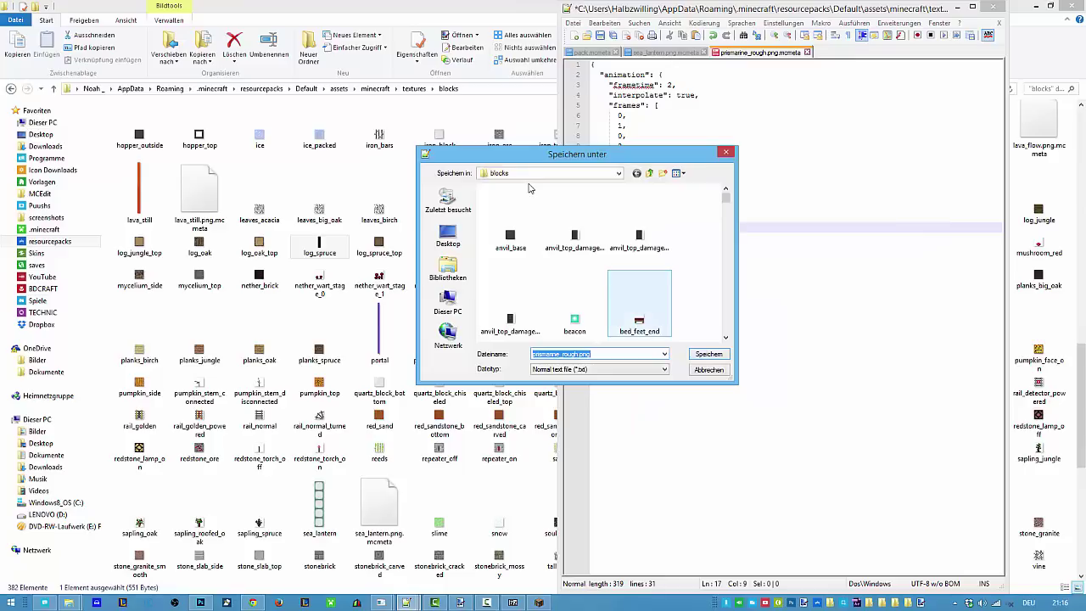
{"action": "key", "text": "End"}
{"action": "key", "text": "Left"}
{"action": "key", "text": "Left"}
{"action": "key", "text": "Left"}
{"action": "key", "text": "Left"}
{"action": "key", "text": "shift+Home"}
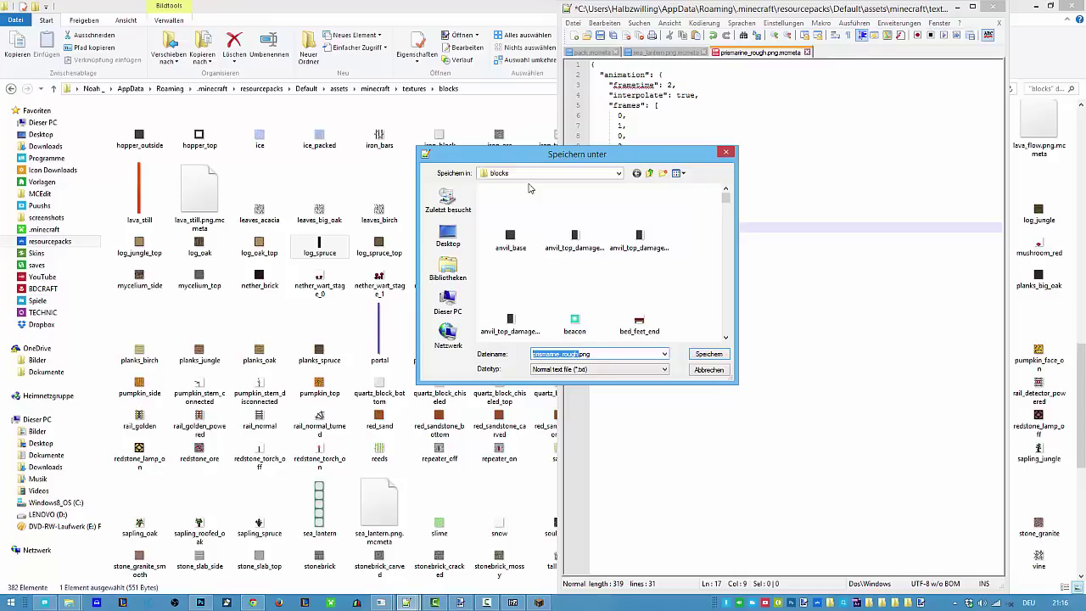
{"action": "type", "text": "log_spruce.png.mcmeta"}
{"action": "key", "text": "Tab"}
{"action": "key", "text": "alt+Down"}
{"action": "key", "text": "Up"}
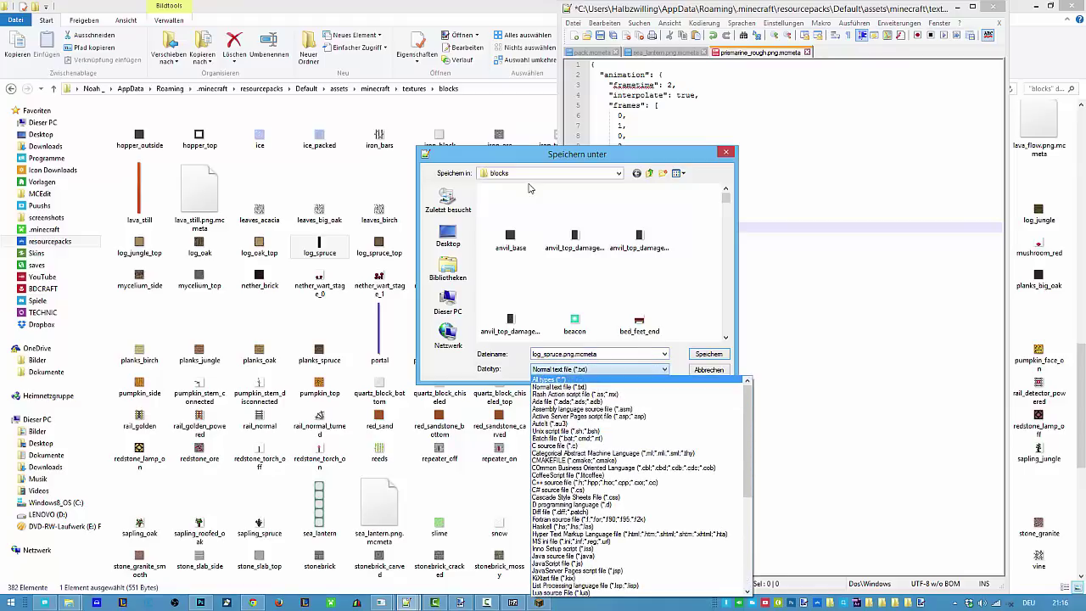
{"action": "key", "text": "Return"}
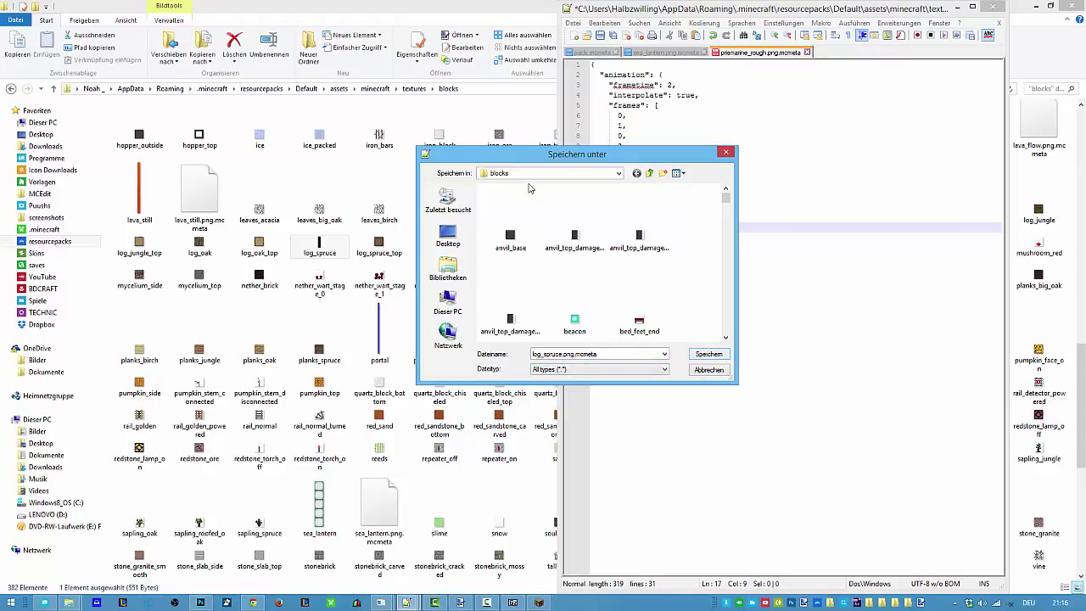
Save the animation file as log_spruce.png.mcmeta in the blocks textures folder
{"action": "key", "text": "Return"}
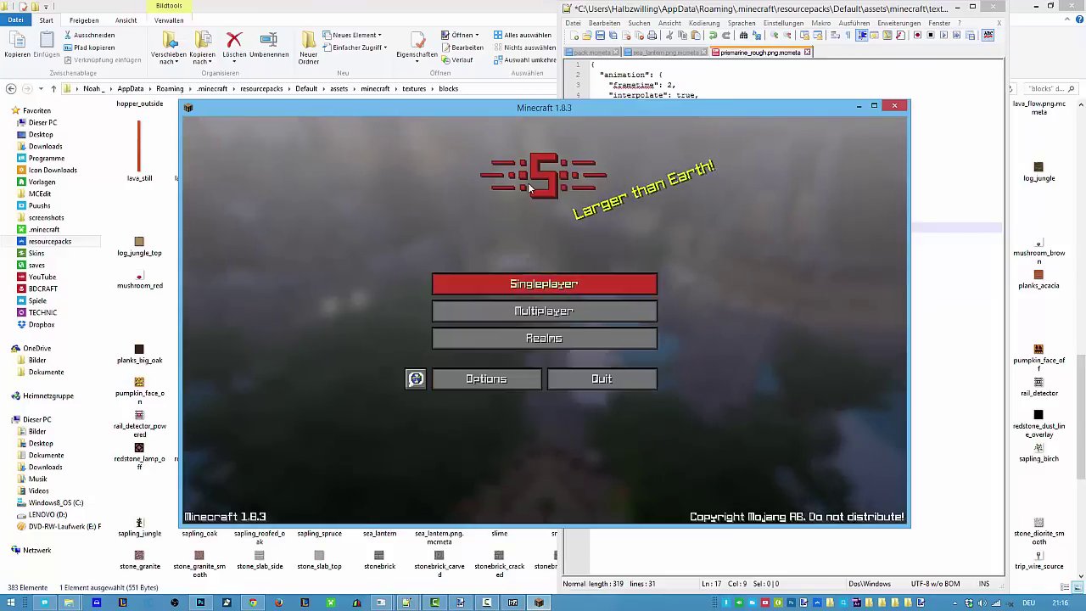
Switch to Minecraft and load the first single-player world, New World
{"action": "left_click", "coordinate": [544, 283]}
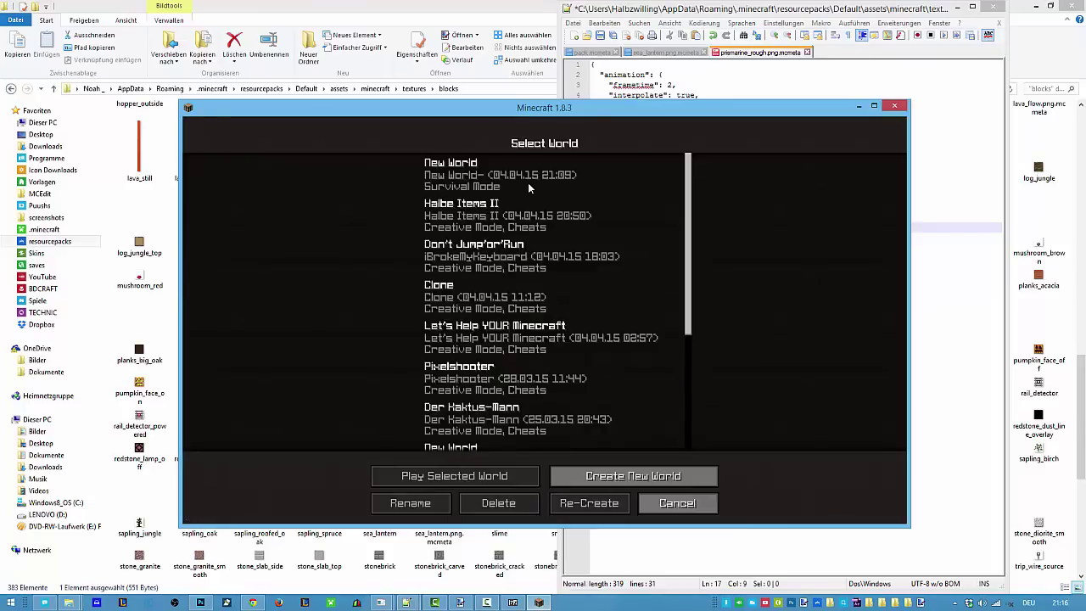
{"action": "double_click", "coordinate": [528, 185]}
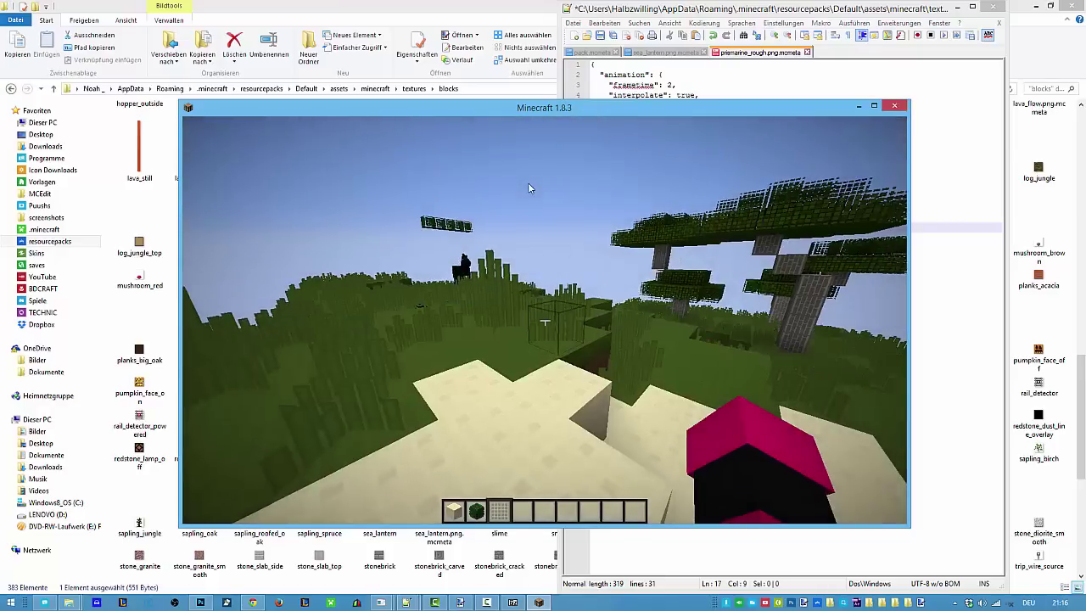
Activate the custom Default resource pack described as #6Resourcepack and return to the game
{"action": "key", "text": "Escape"}
{"action": "left_click", "coordinate": [486, 320]}
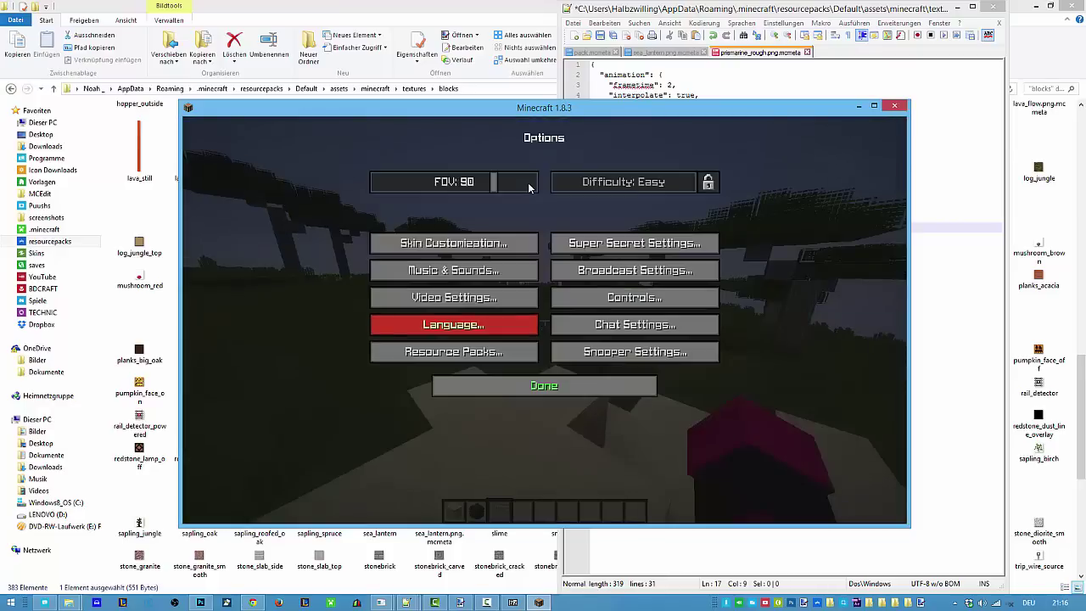
{"action": "left_click", "coordinate": [477, 352]}
{"action": "left_click", "coordinate": [562, 190]}
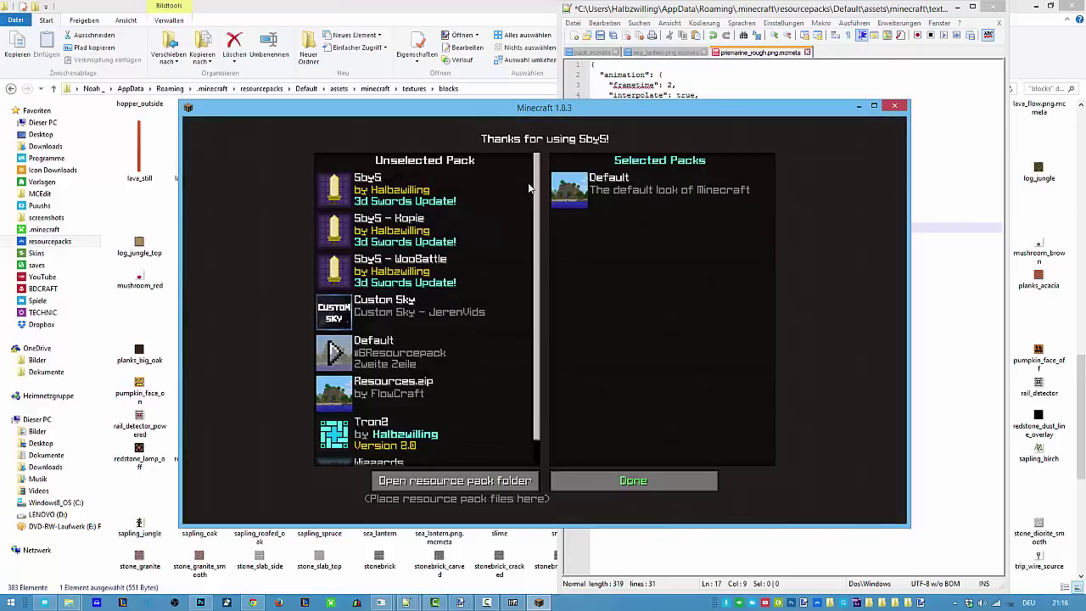
{"action": "left_click", "coordinate": [334, 352]}
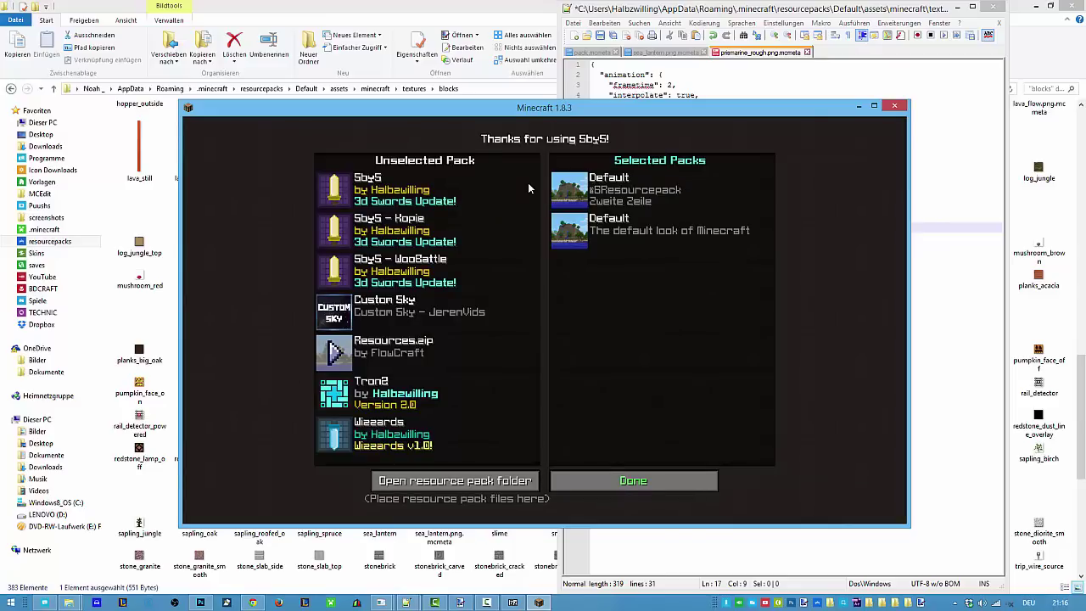
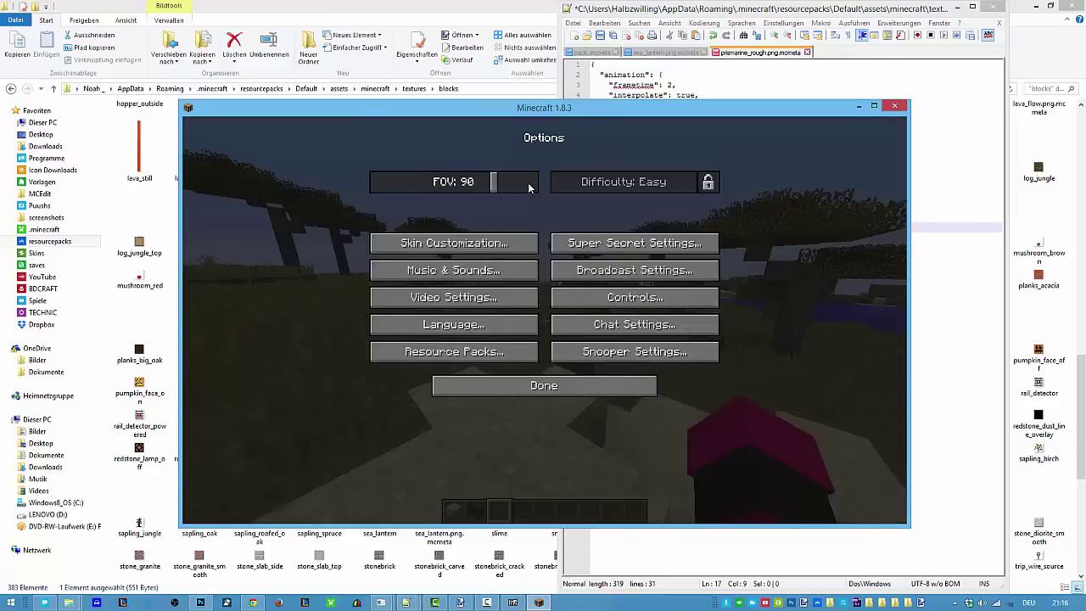
{"action": "key", "text": "Escape"}
Search the creative inventory for "sea" and put the Sea Lantern into the third hotbar slot
{"action": "key", "text": "e"}
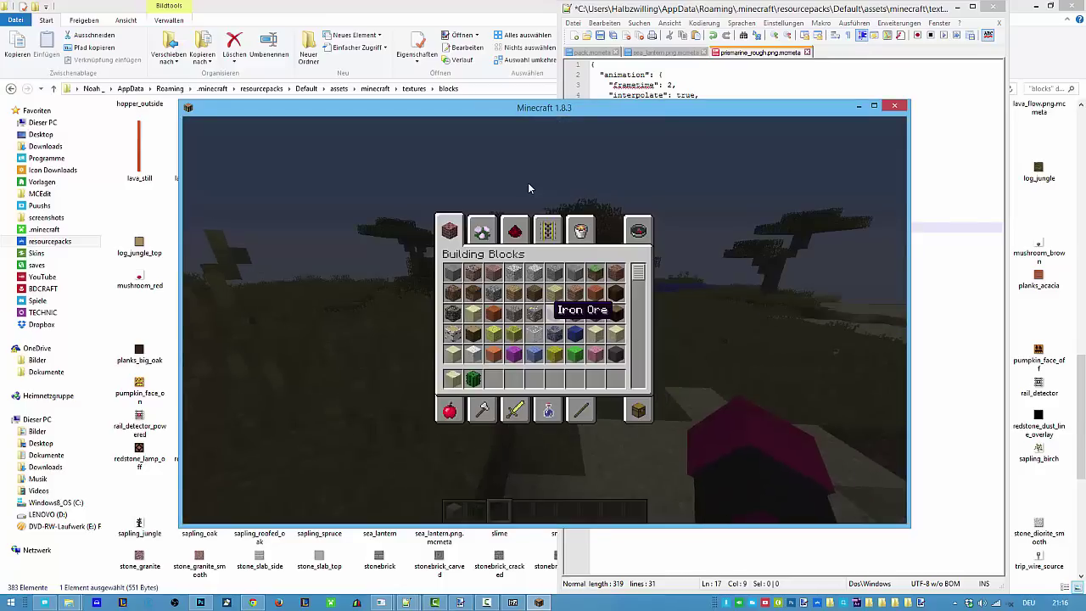
{"action": "key", "text": "e"}
{"action": "key", "text": "e"}
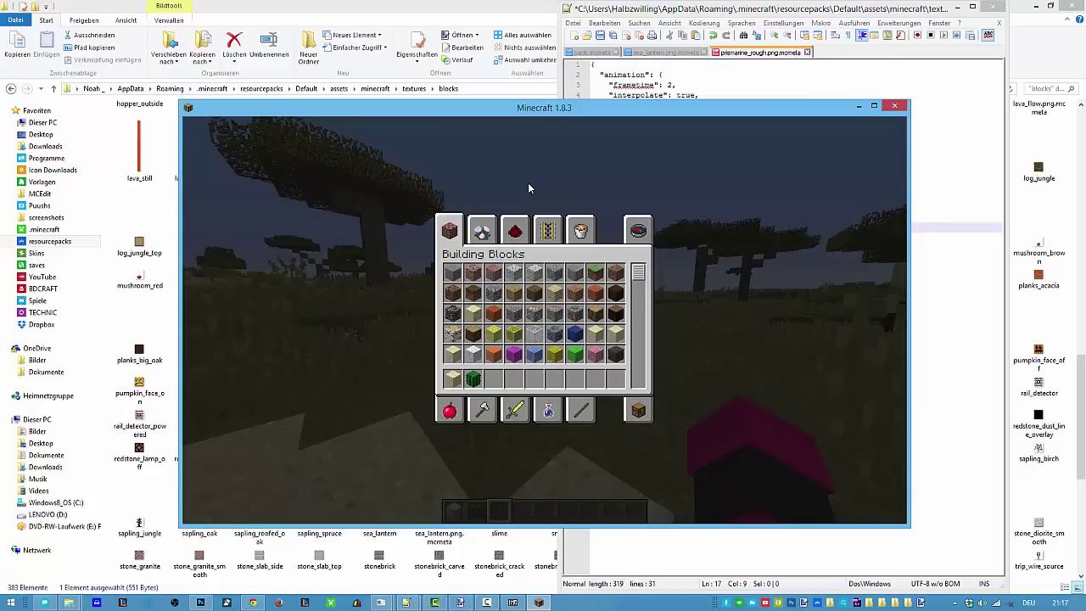
{"action": "left_click", "coordinate": [638, 230]}
{"action": "type", "text": "pris"}
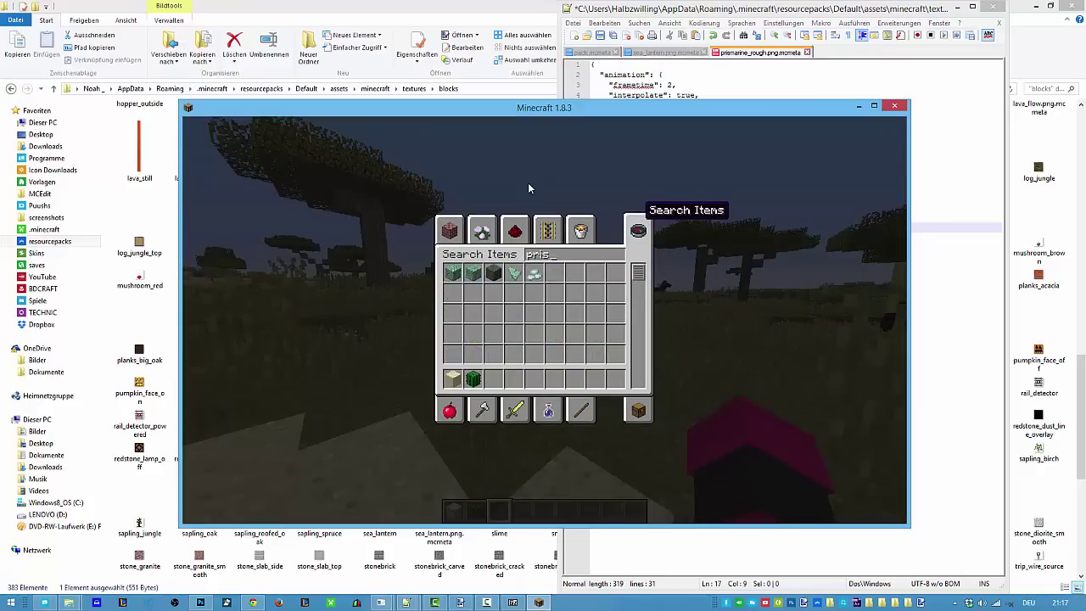
{"action": "key", "text": "BackSpace"}
{"action": "key", "text": "BackSpace"}
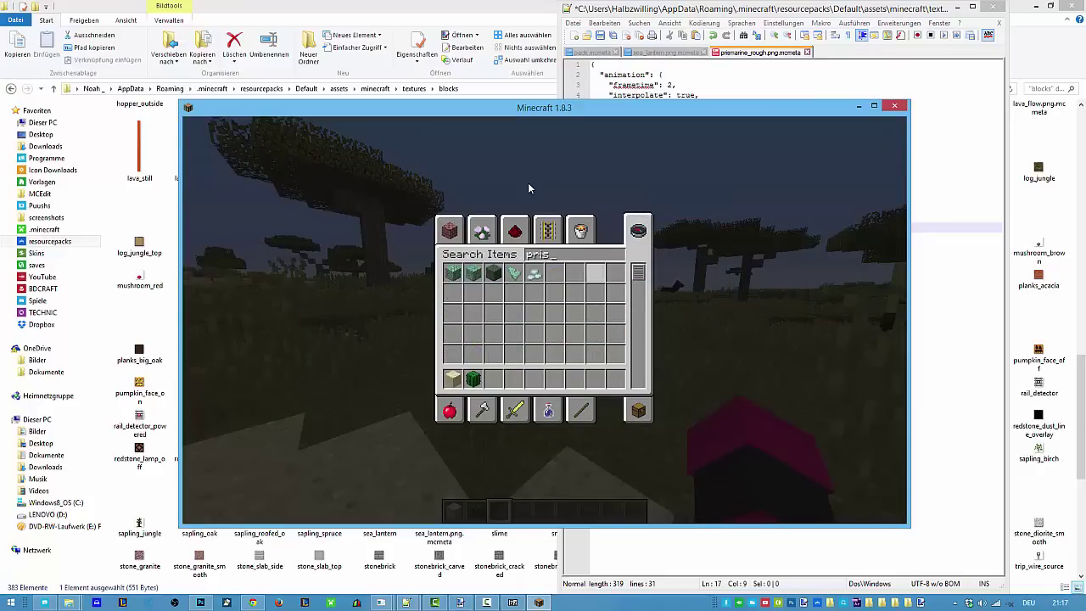
{"action": "key", "text": "BackSpace"}
{"action": "key", "text": "BackSpace"}
{"action": "type", "text": "sea"}
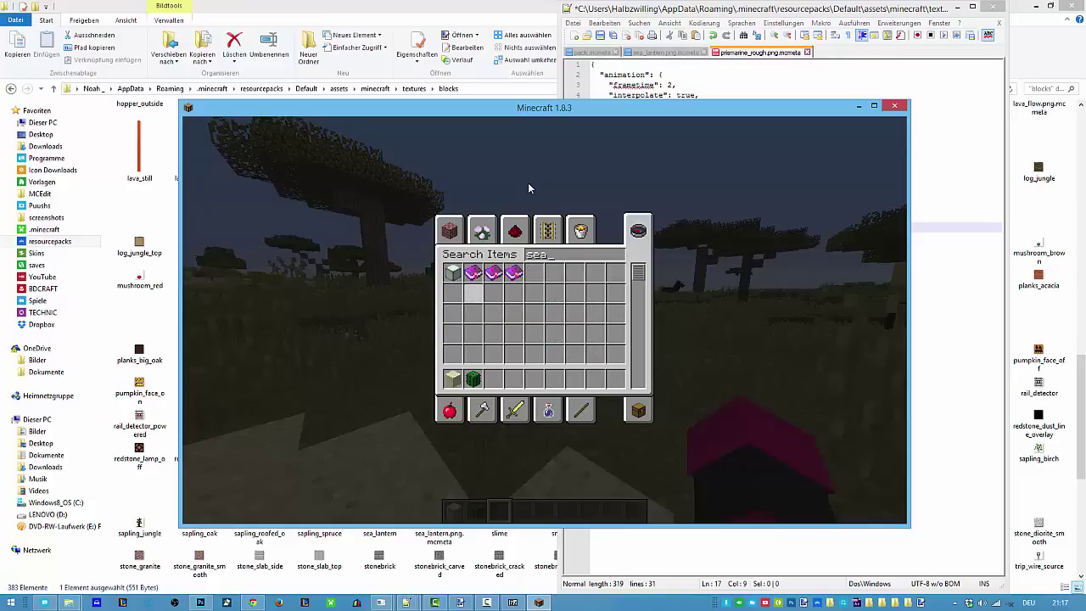
{"action": "left_click", "coordinate": [493, 379]}
{"action": "key", "text": "e"}
Place a sea lantern on the grass to examine its animated texture up close, removing the block after each look
{"action": "right_click", "coordinate": [544, 321]}
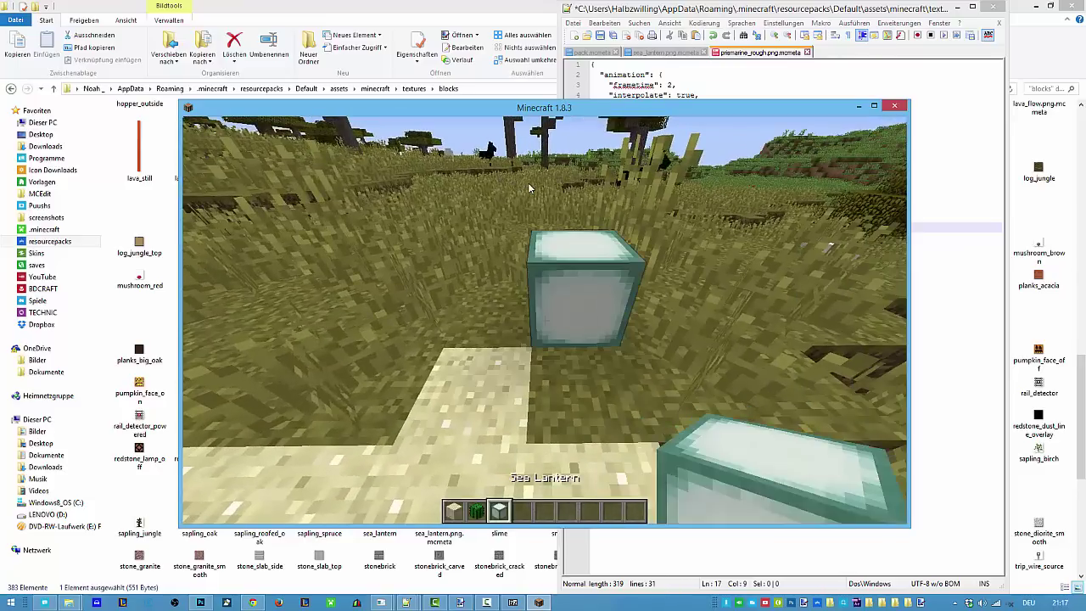
{"action": "key", "text": "w"}
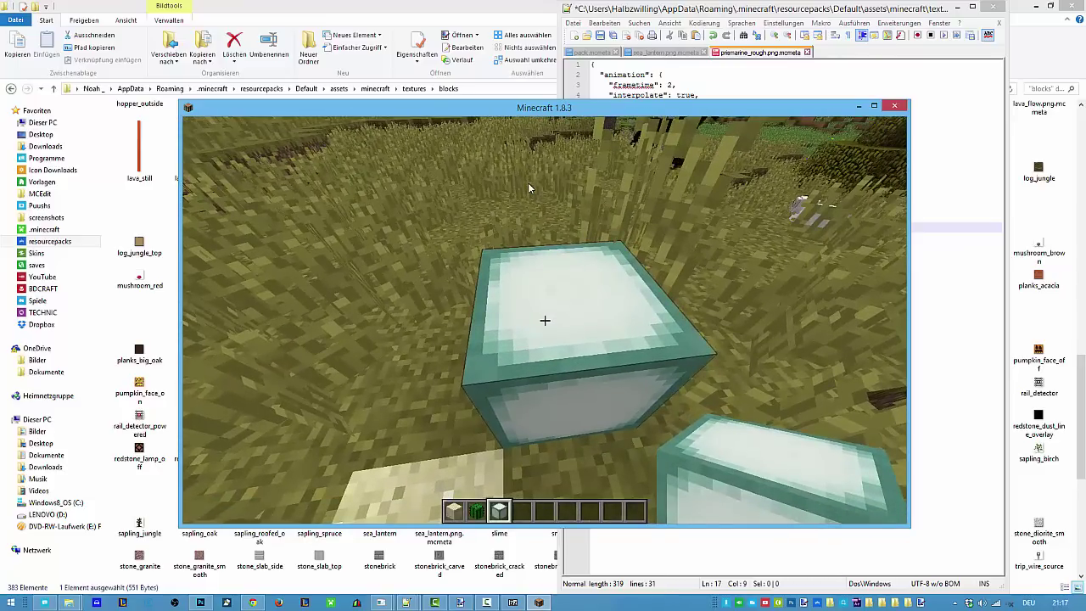
{"action": "right_click", "coordinate": [544, 321]}
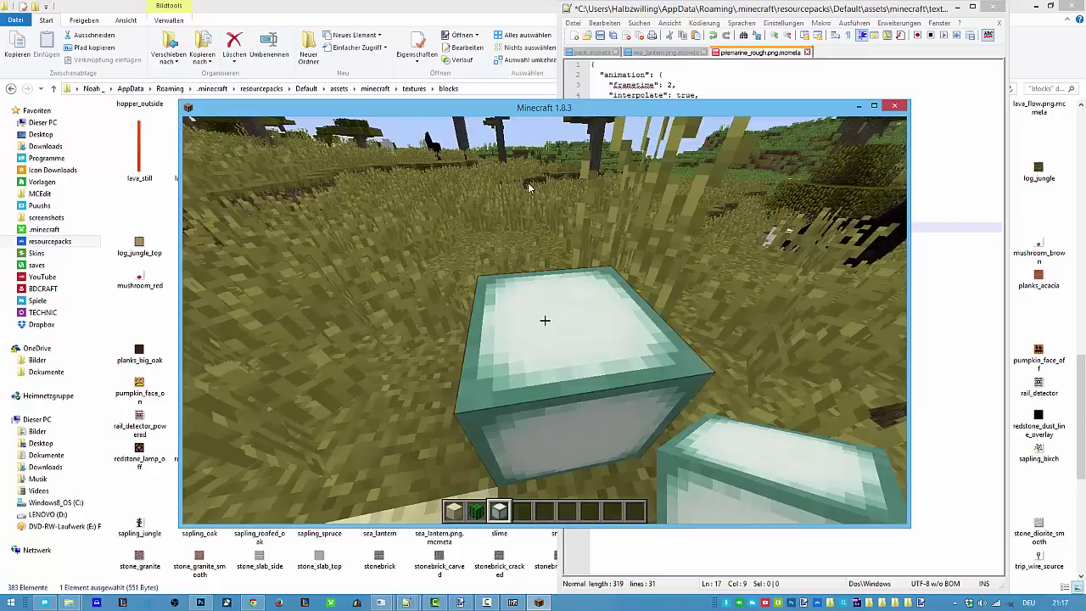
{"action": "left_click", "coordinate": [544, 321]}
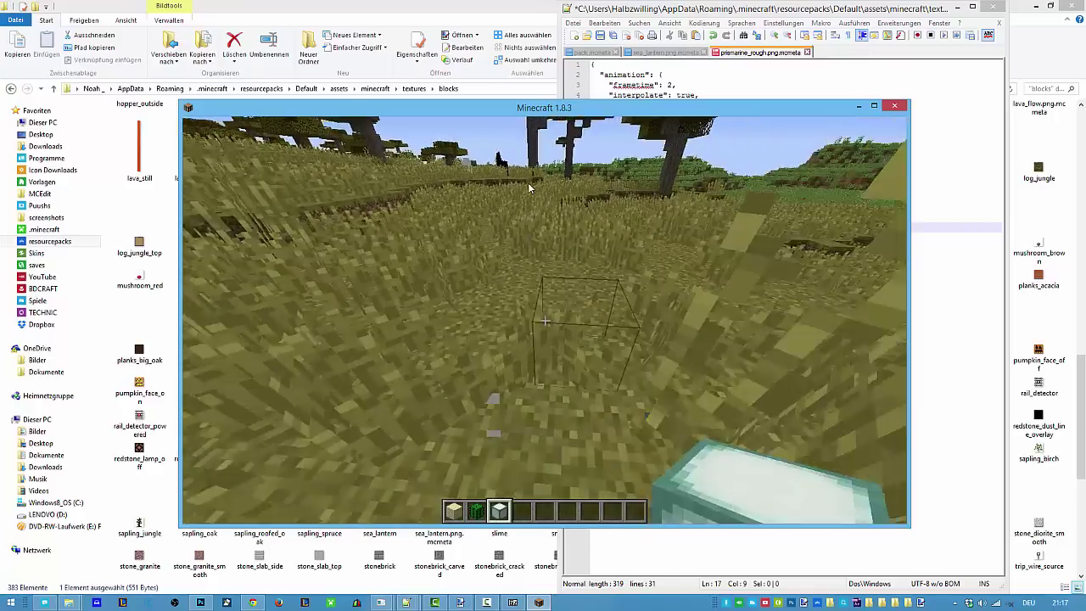
{"action": "key", "text": "e"}
{"action": "key", "text": "Escape"}
{"action": "right_click", "coordinate": [544, 321]}
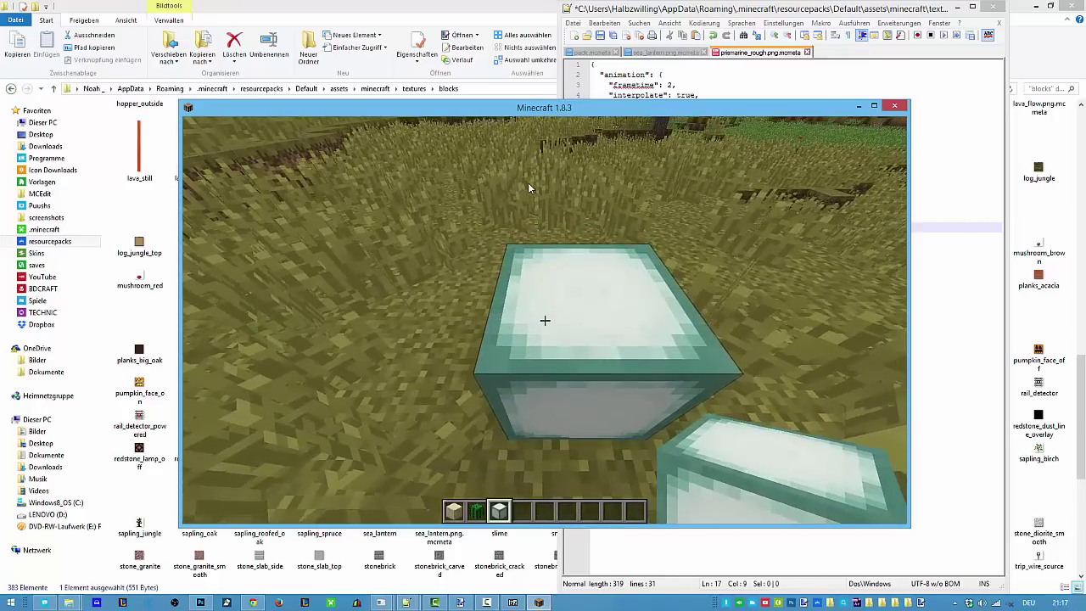
{"action": "left_click", "coordinate": [544, 321]}
Add Spruce Wood from the creative inventory to the fifth hotbar slot and hold it
{"action": "key", "text": "e"}
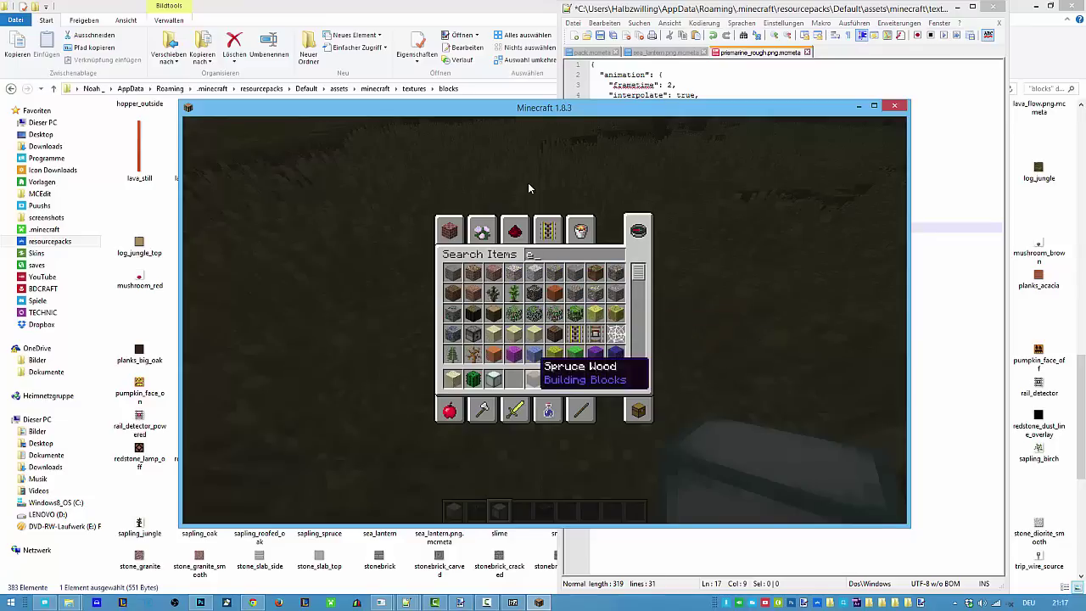
{"action": "key", "text": "Escape"}
{"action": "scroll", "coordinate": [544, 321], "scroll_direction": "down", "scroll_amount": 2}
Stack spruce wood blocks into a vertical column on the grass and examine its texture from several sides
{"action": "right_click", "coordinate": [544, 321]}
{"action": "right_click", "coordinate": [544, 321]}
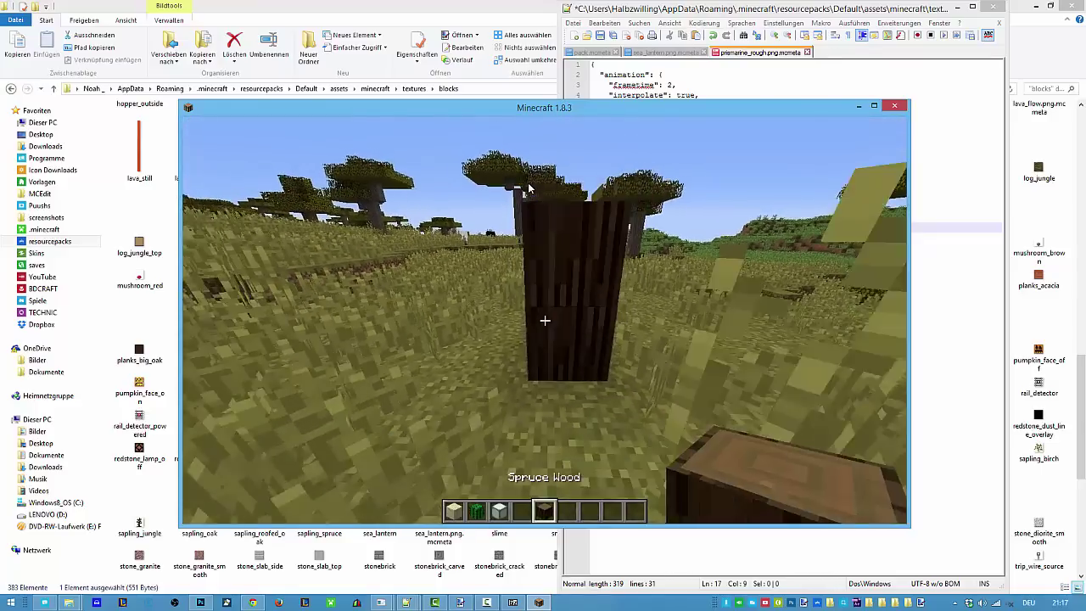
{"action": "key", "text": "s"}
{"action": "key", "text": "space"}
{"action": "key", "text": "space"}
{"action": "right_click", "coordinate": [544, 321]}
{"action": "right_click", "coordinate": [543, 321]}
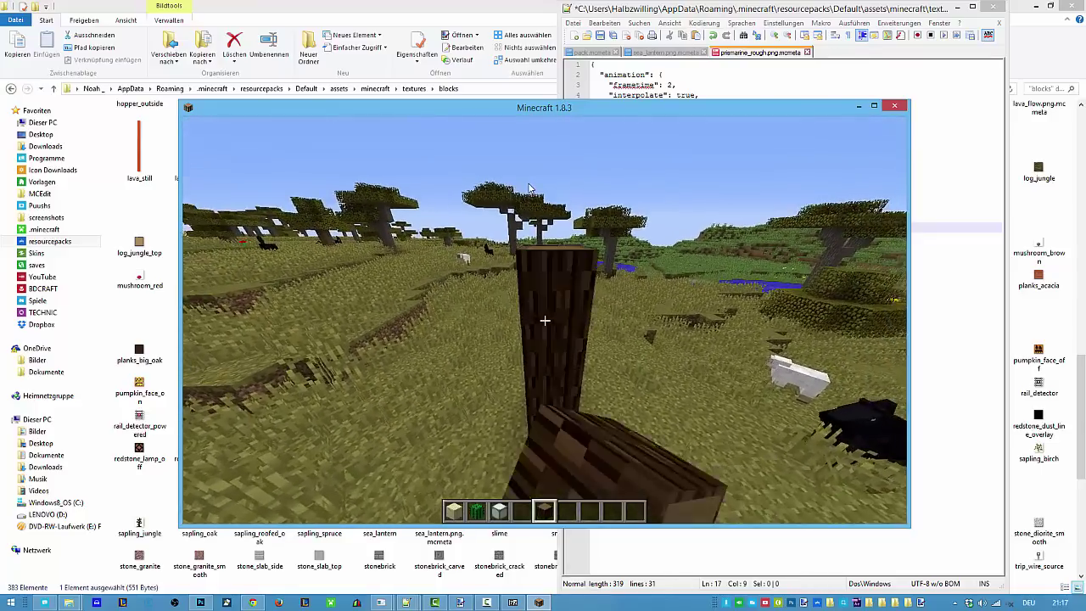
{"action": "key", "text": "s"}
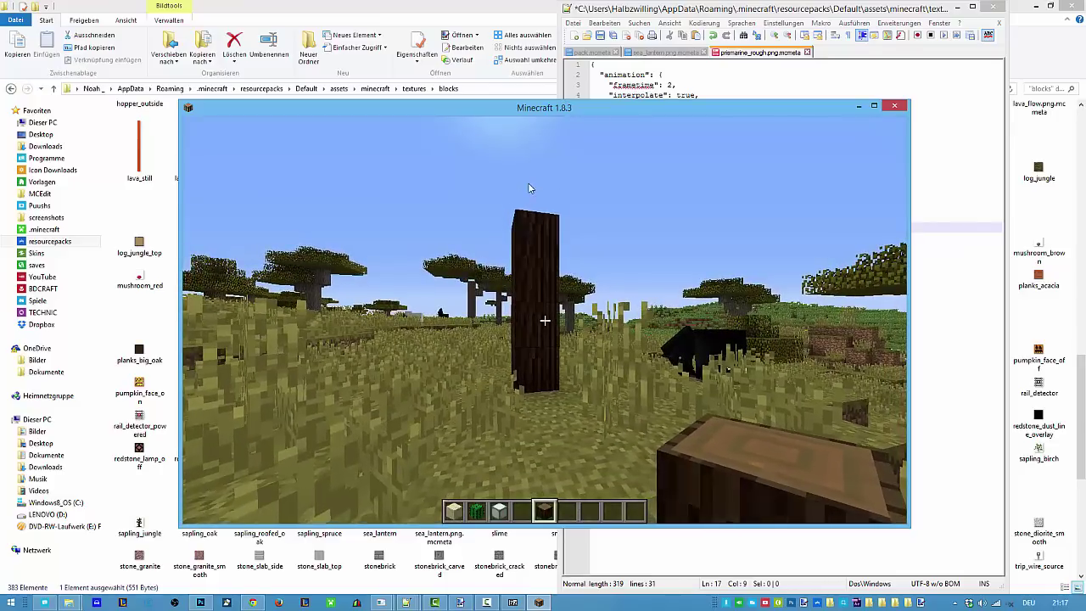
{"action": "key", "text": "a"}
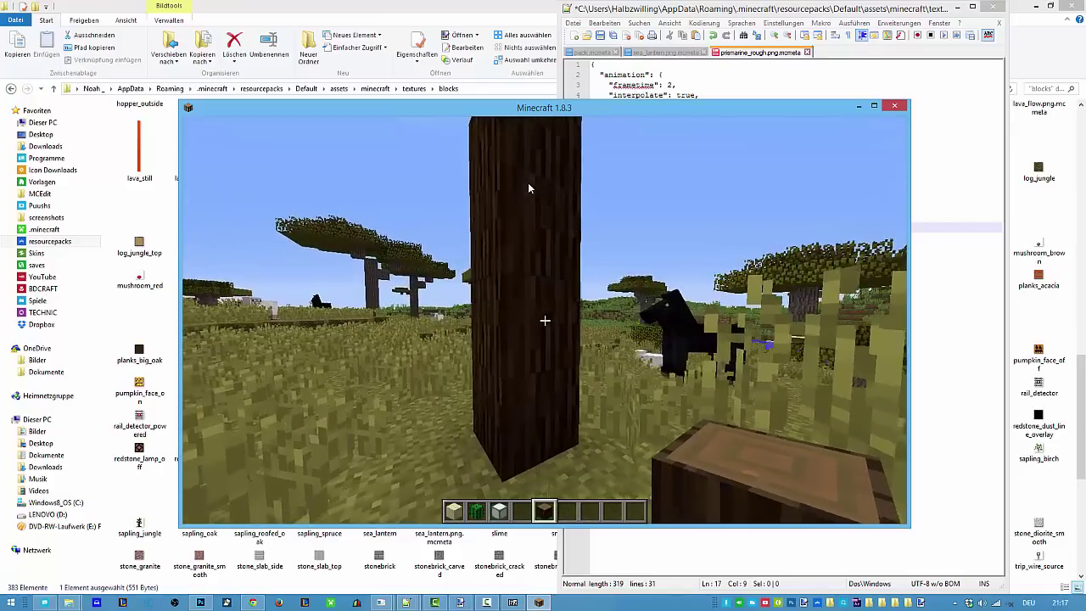
{"action": "key", "text": "a"}
{"action": "key", "text": "w"}
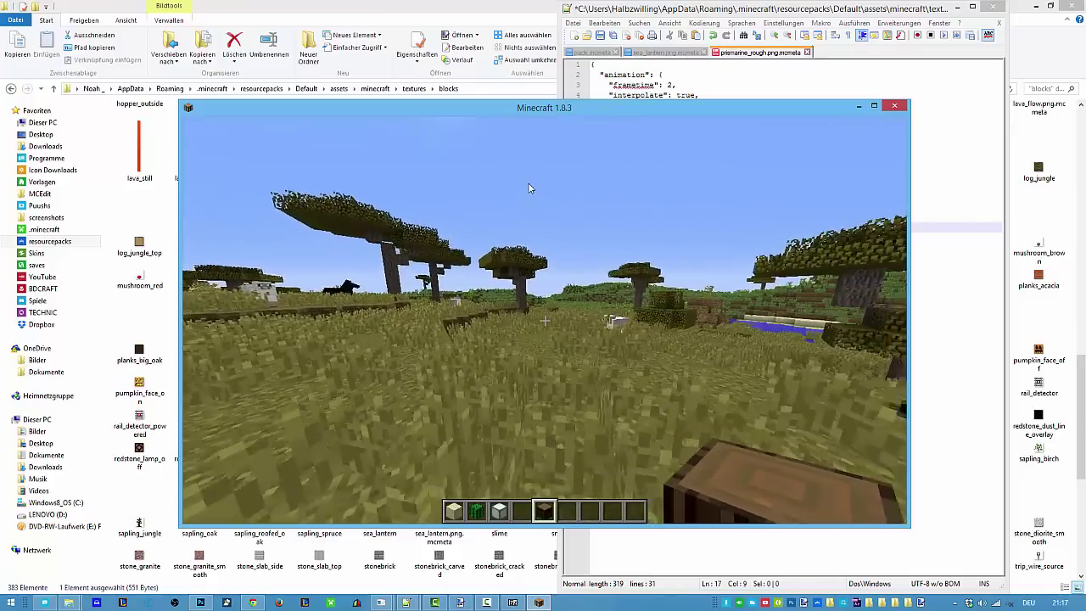
{"action": "key", "text": "w"}
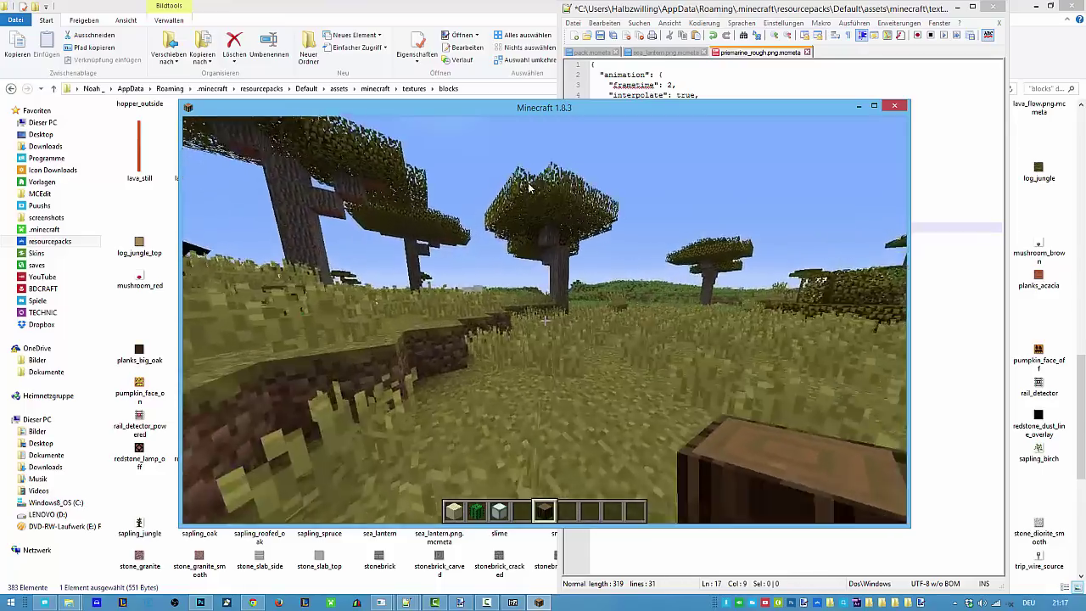
{"action": "key", "text": "w"}
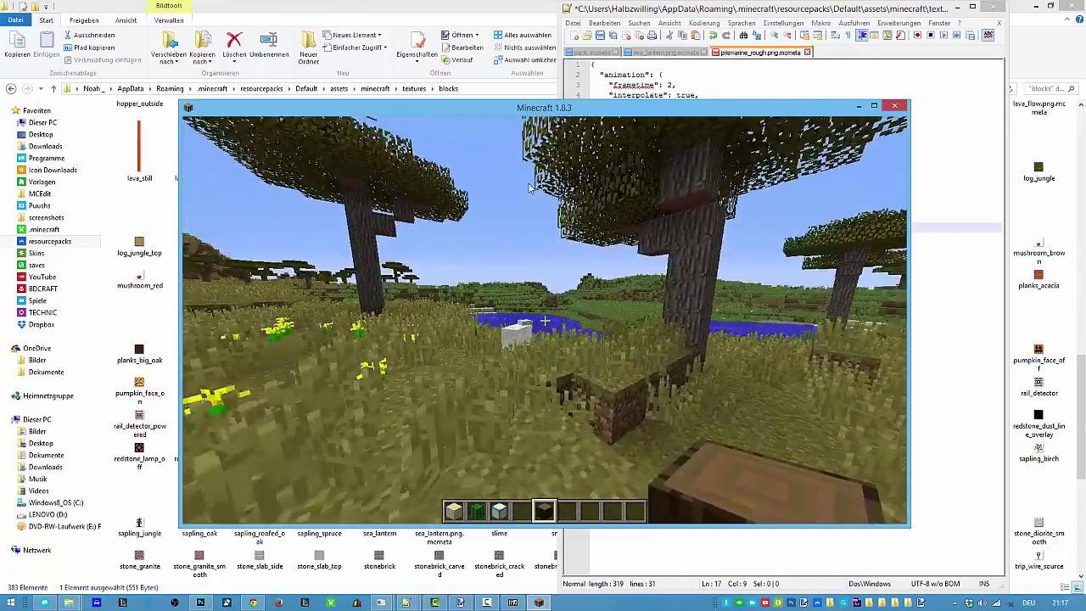
{"action": "key", "text": "w"}
{"action": "scroll", "coordinate": [530, 188], "scroll_direction": "down", "scroll_amount": 1}
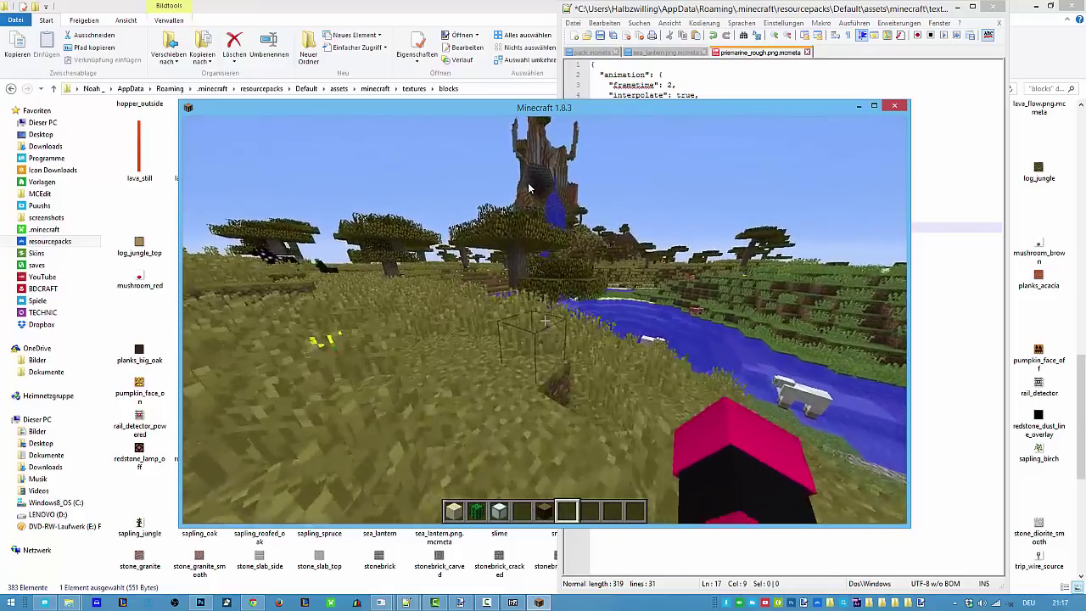
{"action": "key", "text": "w"}
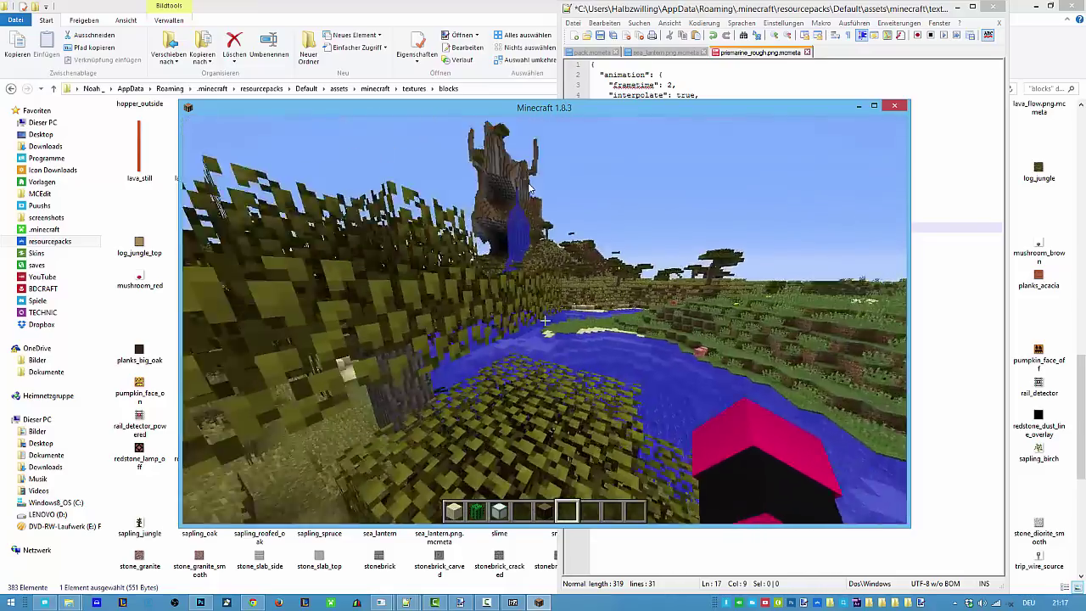
{"action": "key", "text": "w"}
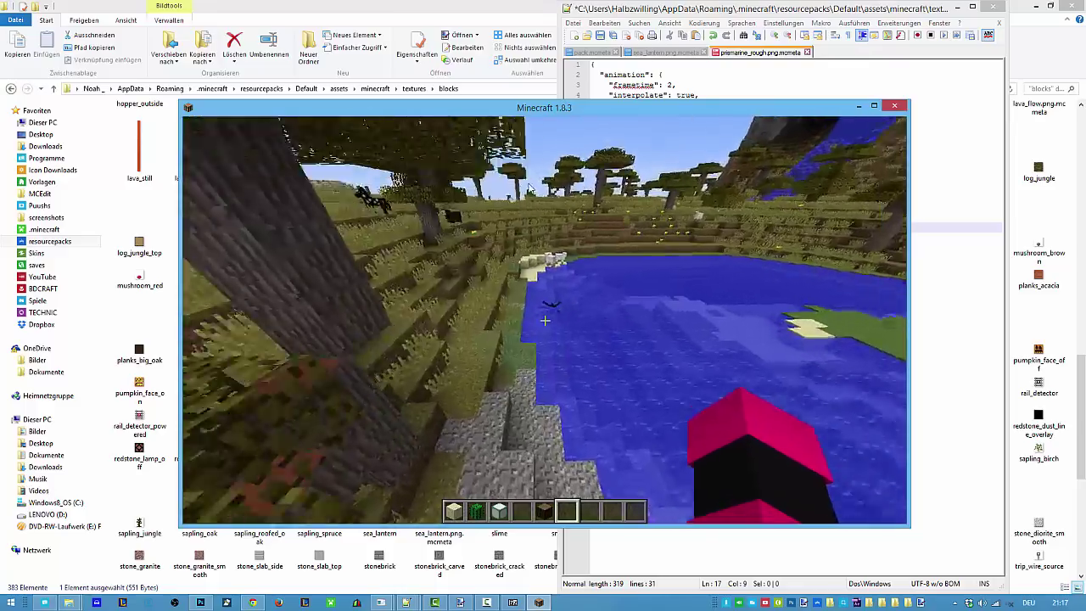
{"action": "key", "text": "w"}
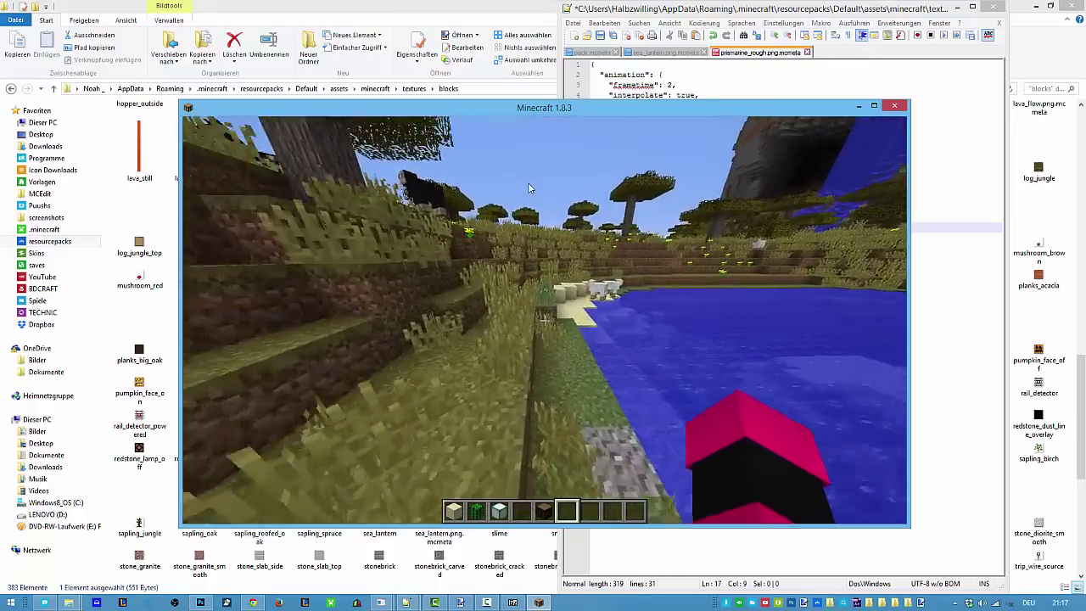
{"action": "key", "text": "w"}
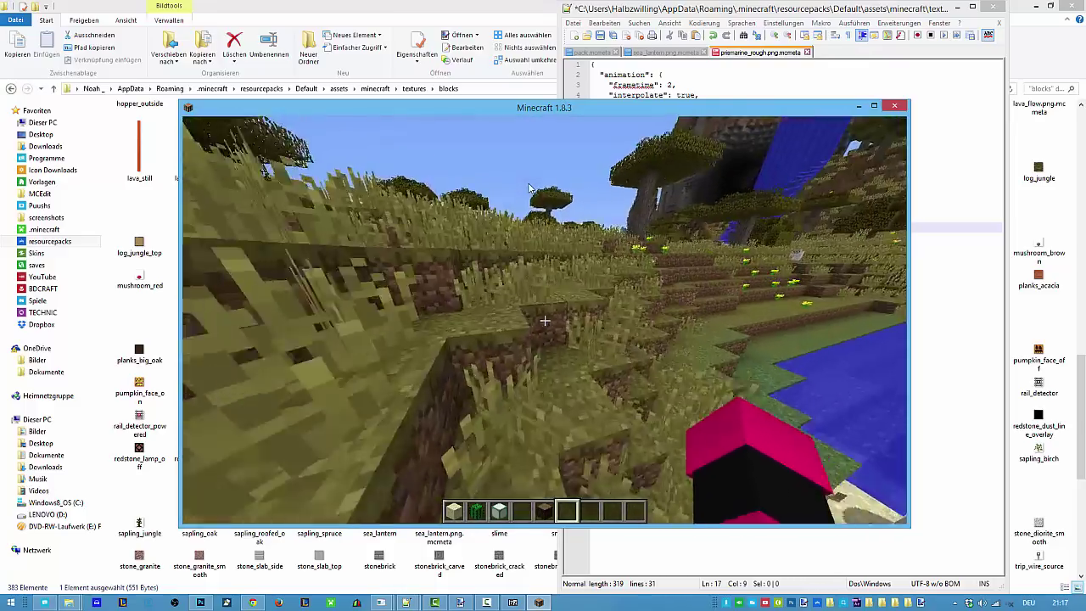
{"action": "key", "text": "w"}
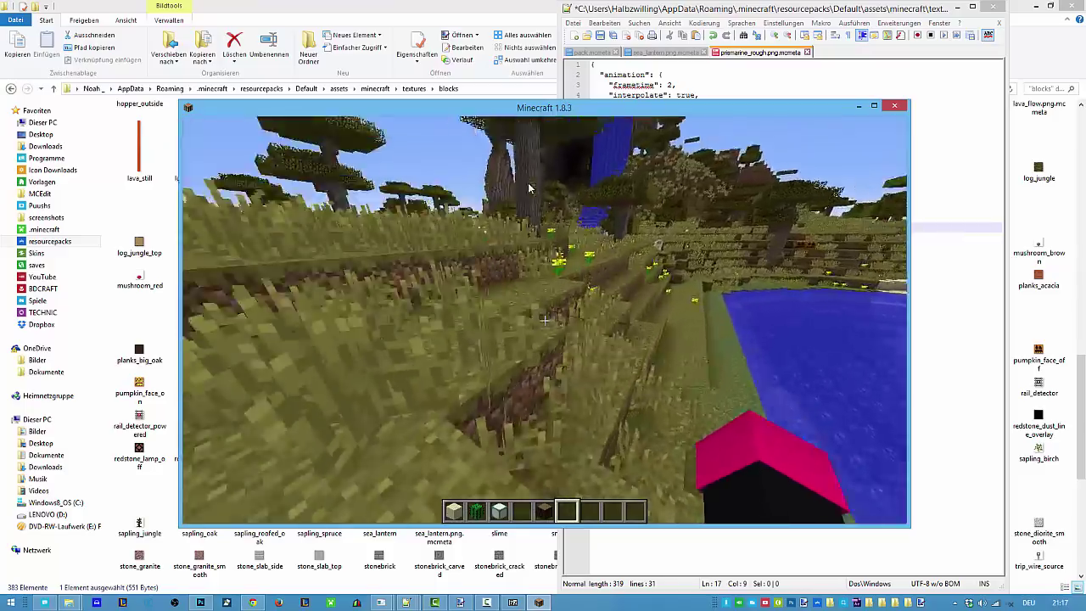
{"action": "key", "text": "w"}
{"action": "key", "text": "w"}
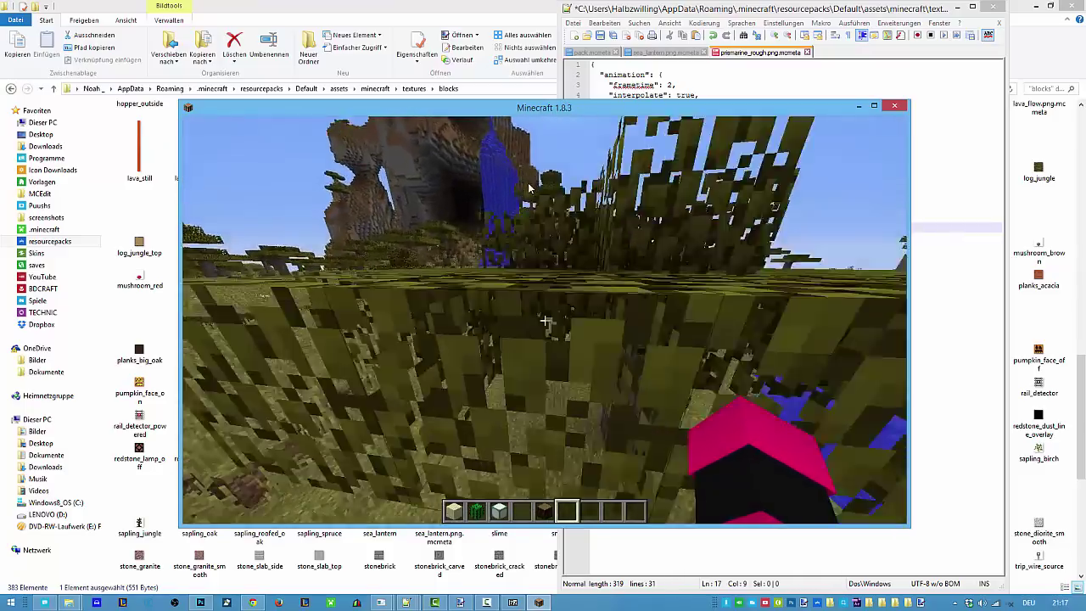
{"action": "key", "text": "w"}
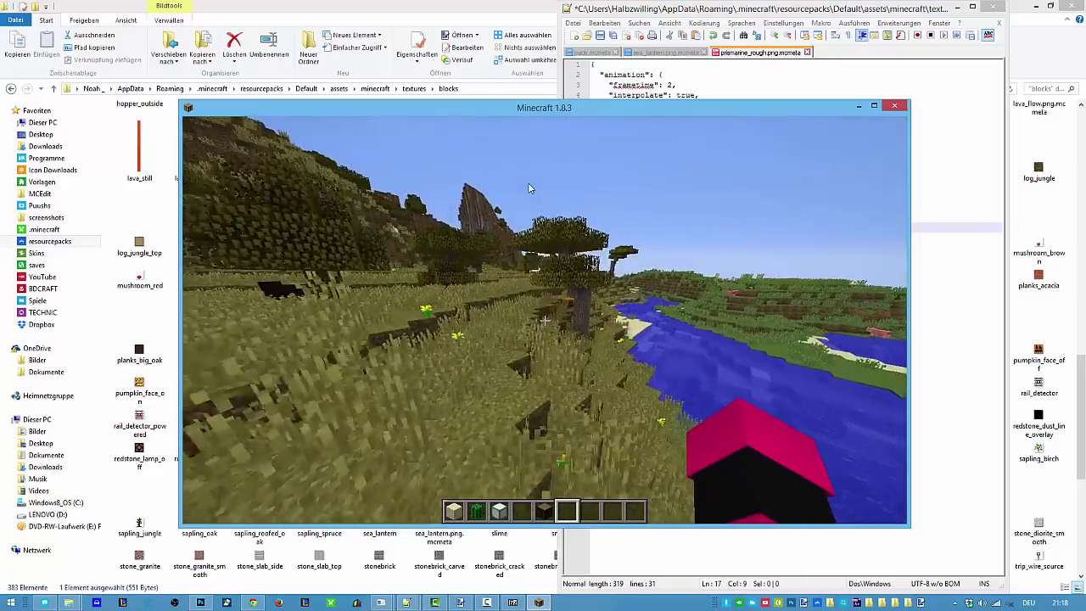
{"action": "key", "text": "w"}
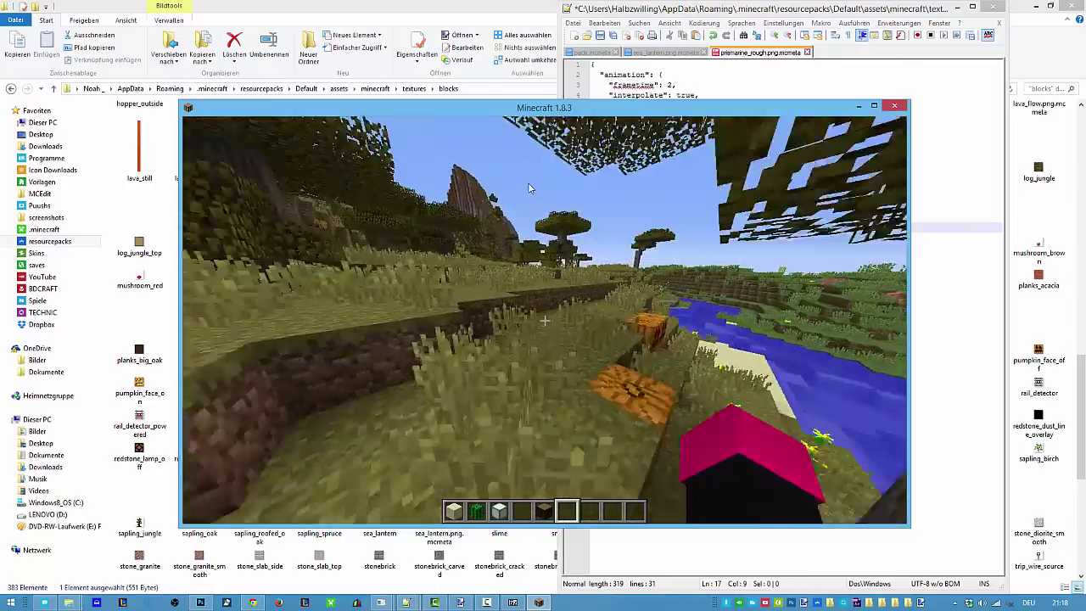
{"action": "key", "text": "w"}
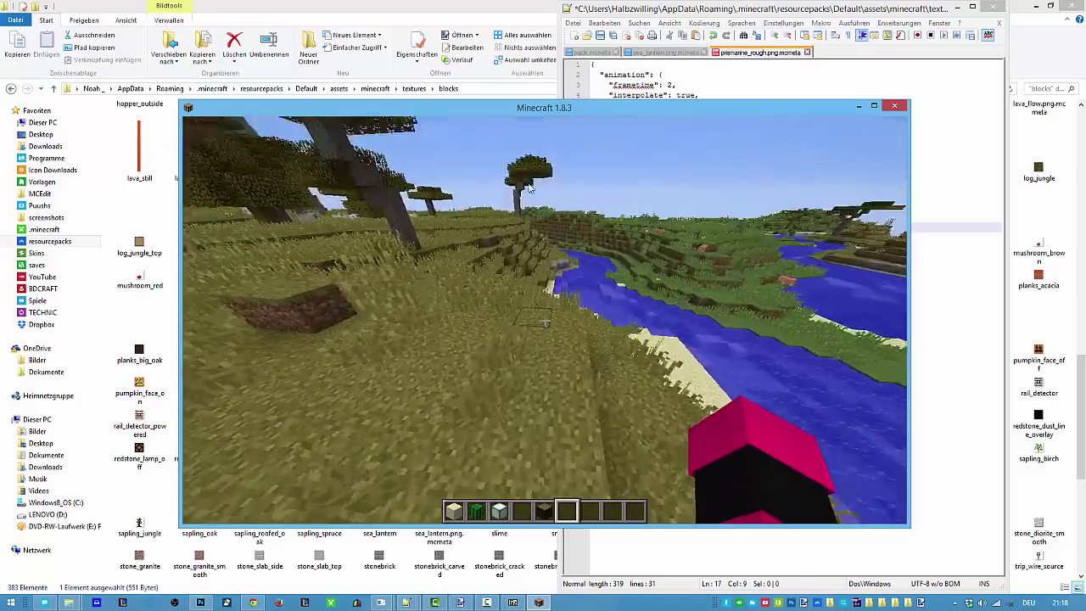
Walk across the savanna and along the river to open grassland, looking over the surrounding terrain
{"action": "key", "text": "w"}
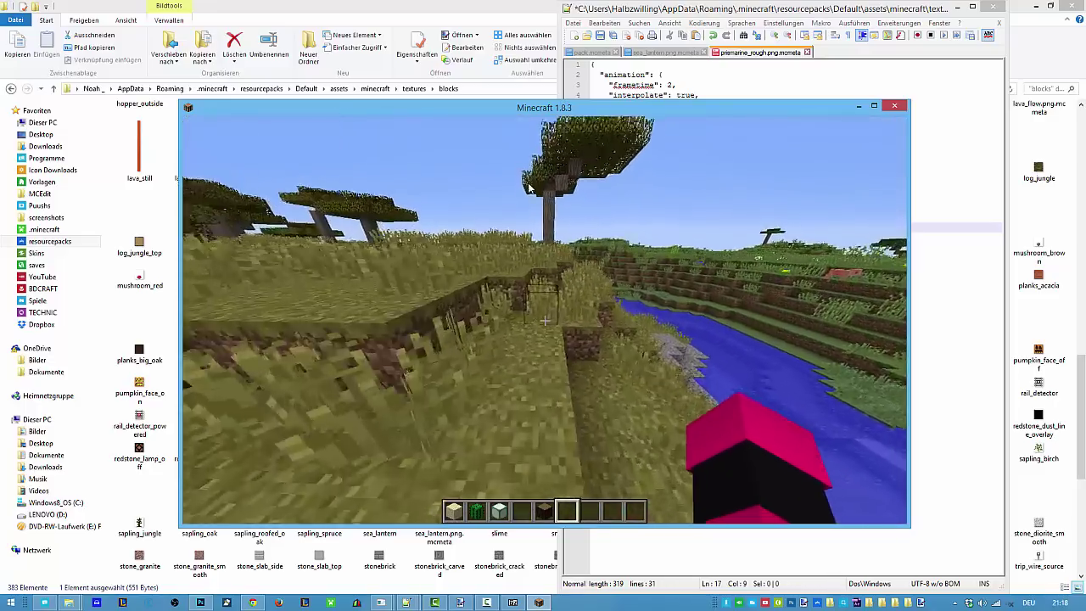
{"action": "key", "text": "w"}
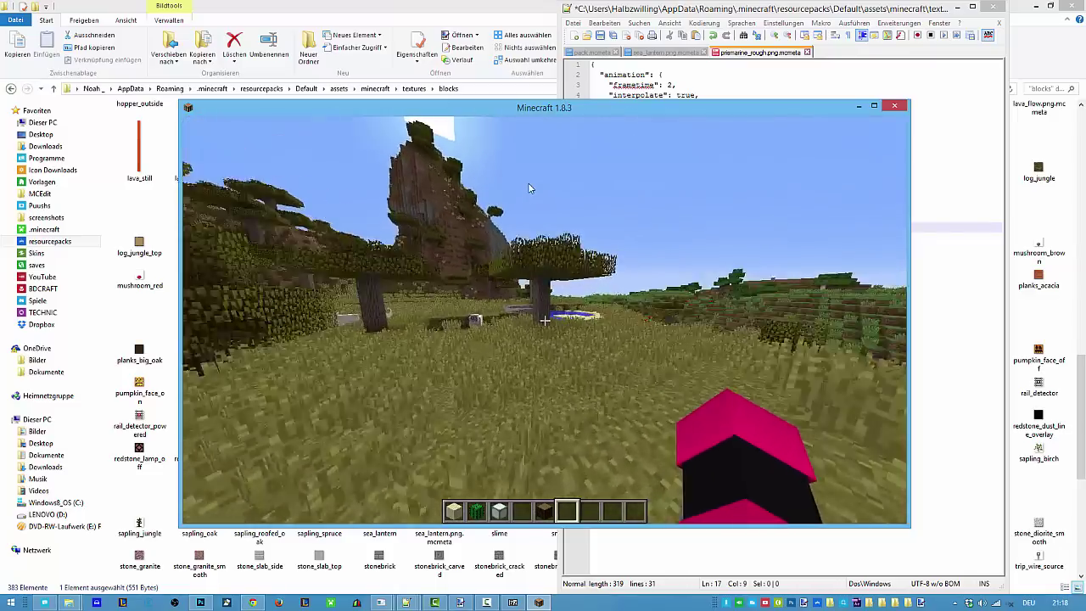
{"action": "key", "text": "w"}
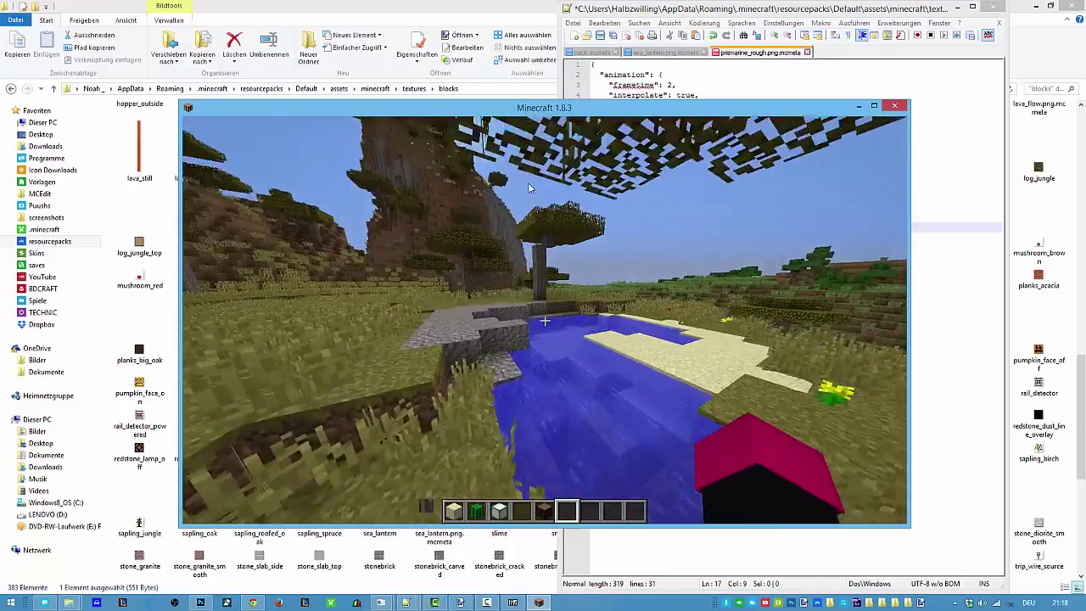
{"action": "key", "text": "w"}
{"action": "key", "text": "space"}
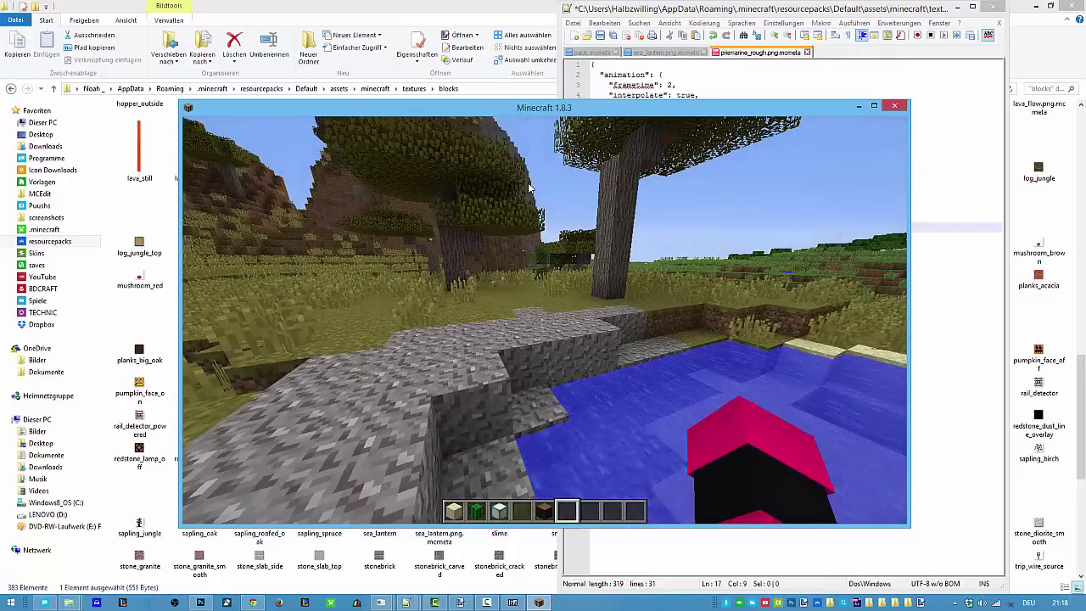
{"action": "key", "text": "w"}
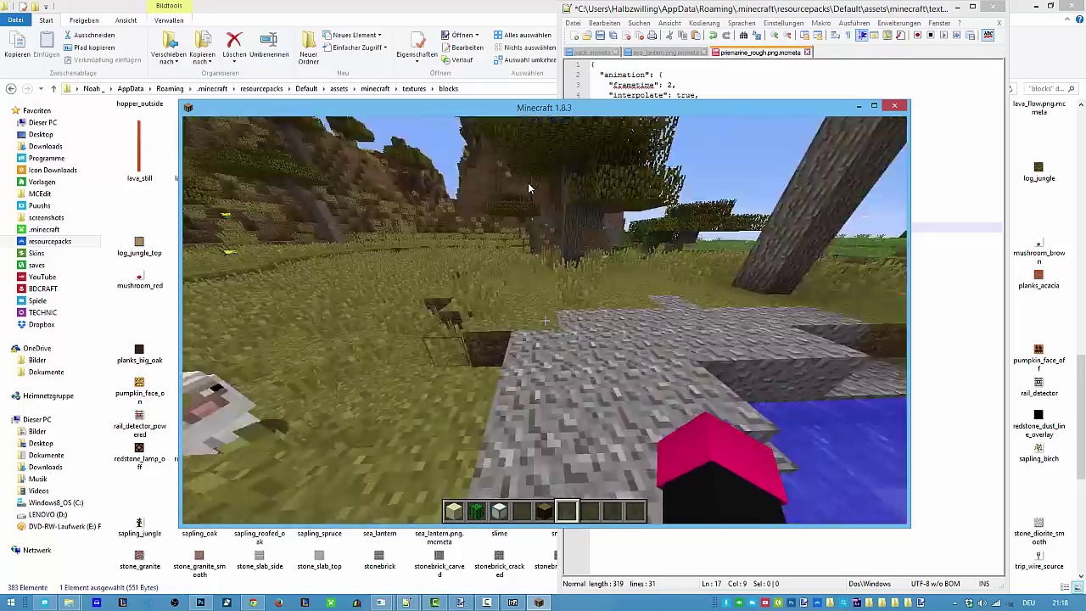
{"action": "key", "text": "w"}
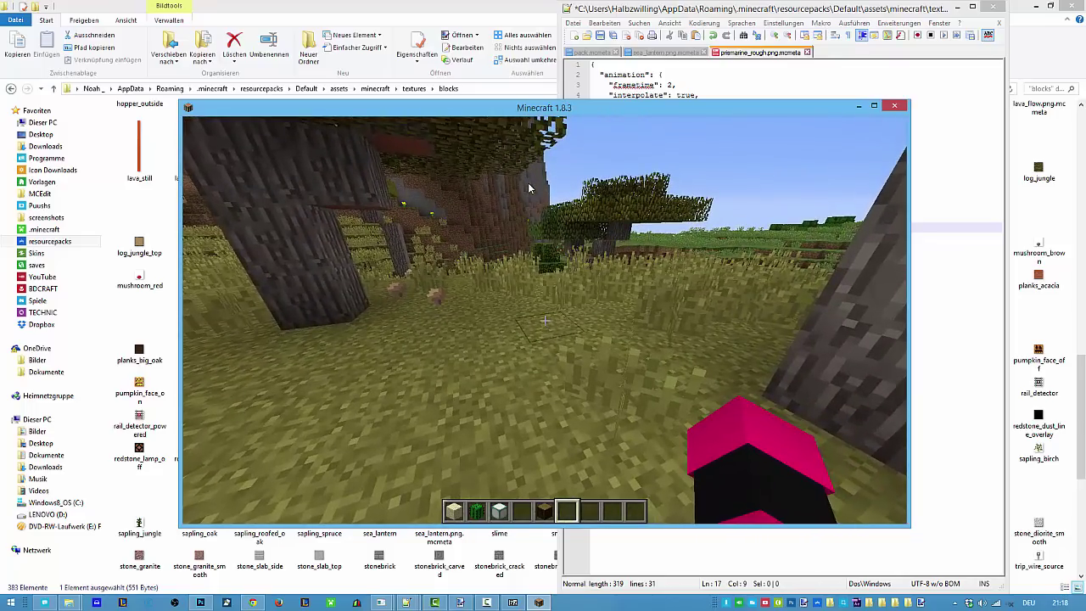
{"action": "key", "text": "w"}
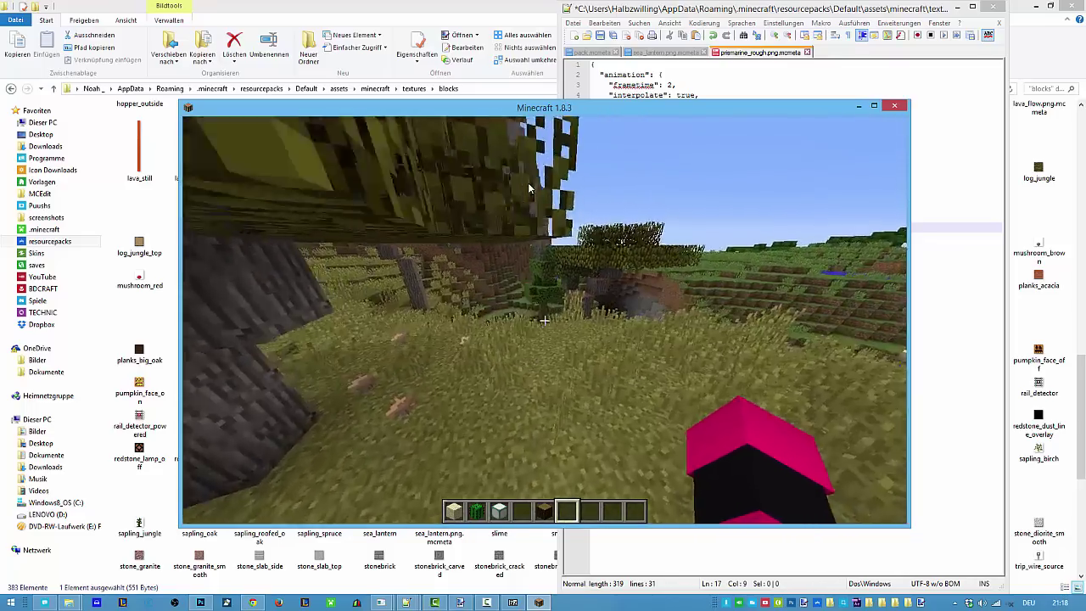
{"action": "key", "text": "w"}
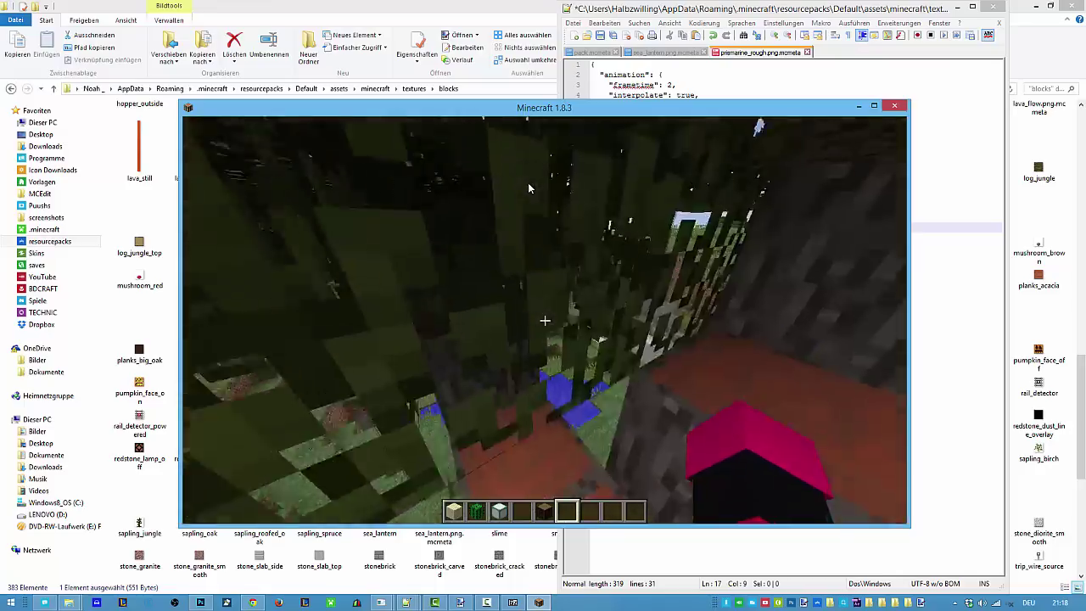
{"action": "key", "text": "w"}
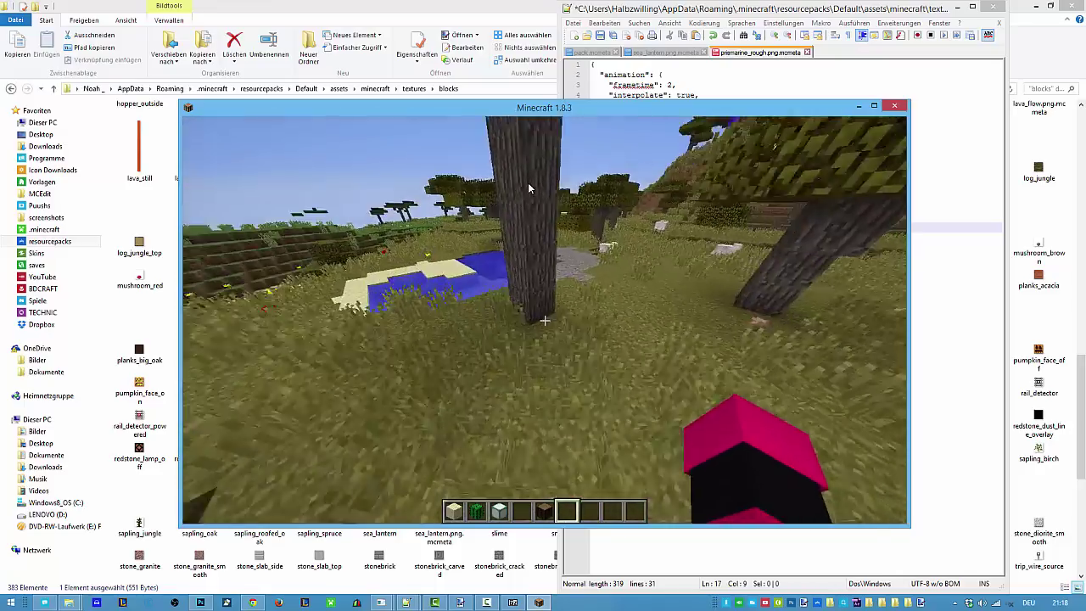
{"action": "key", "text": "w"}
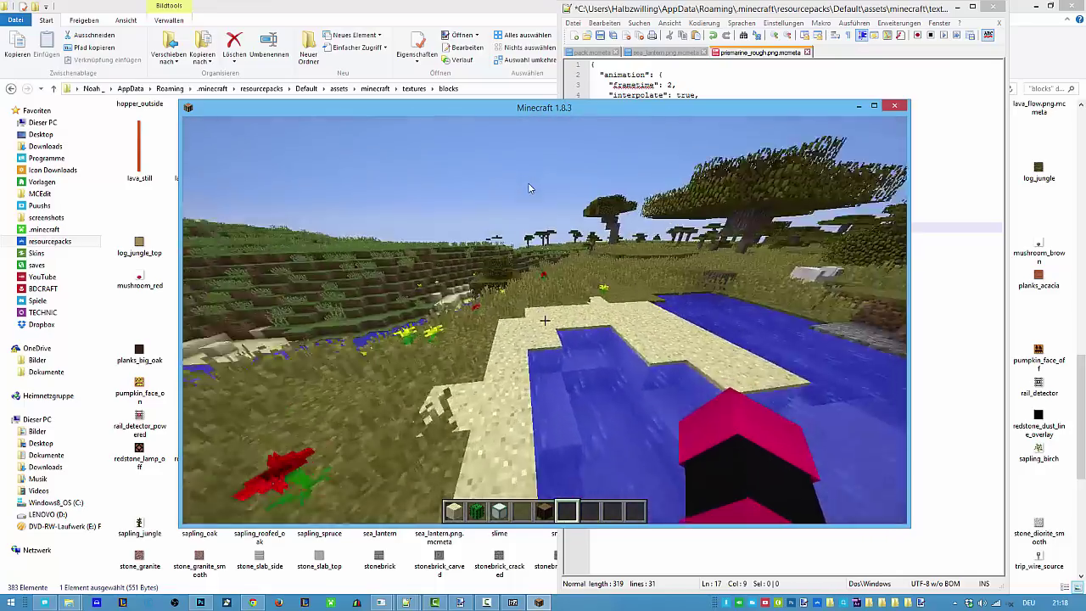
{"action": "key", "text": "w"}
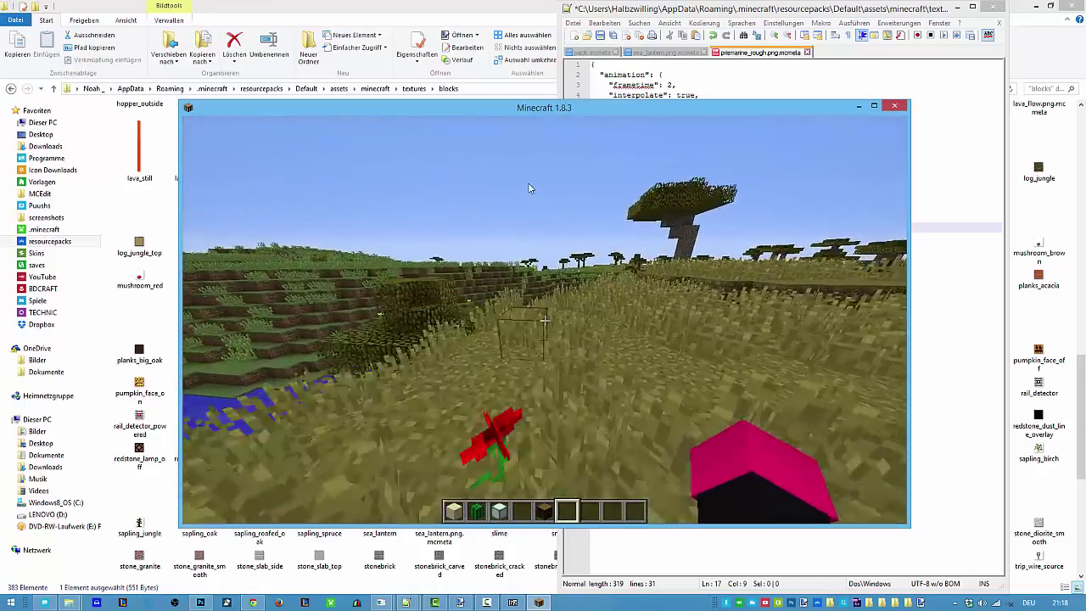
{"action": "key", "text": "w"}
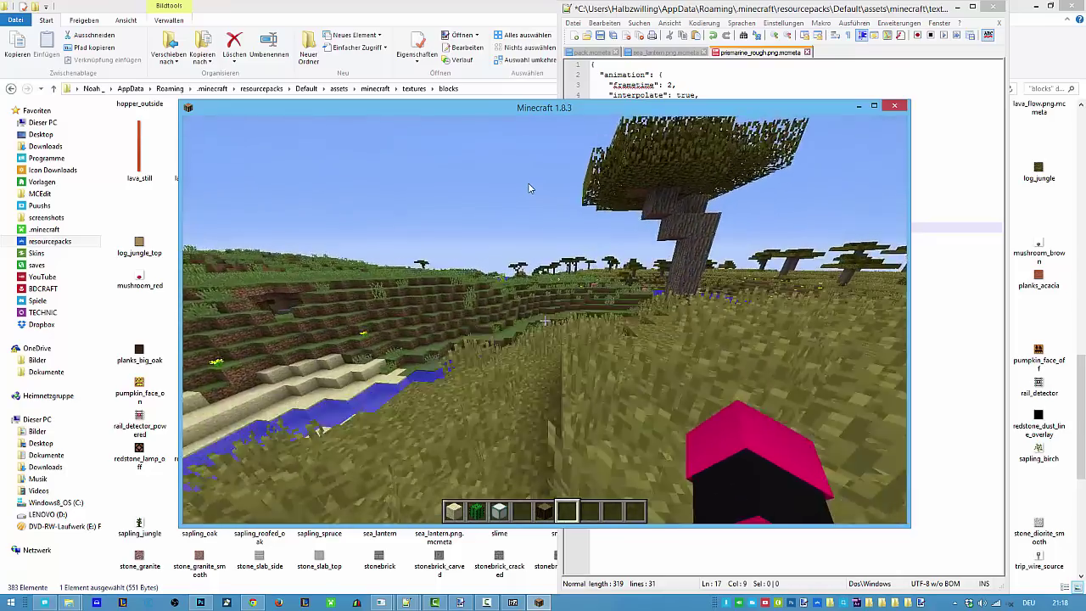
{"action": "key", "text": "w"}
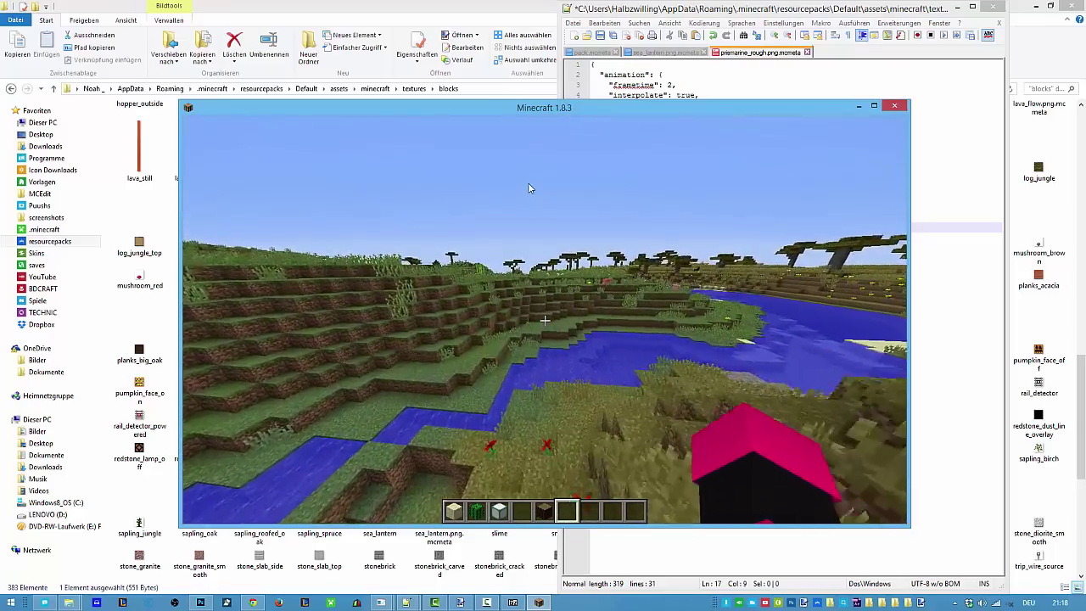
{"action": "key", "text": "w"}
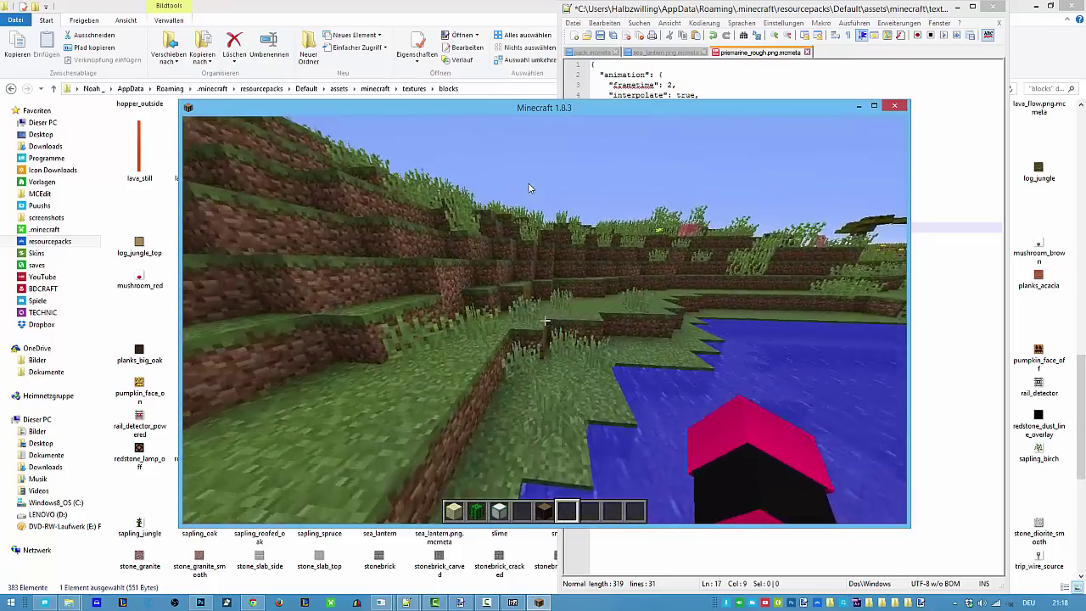
{"action": "key", "text": "w"}
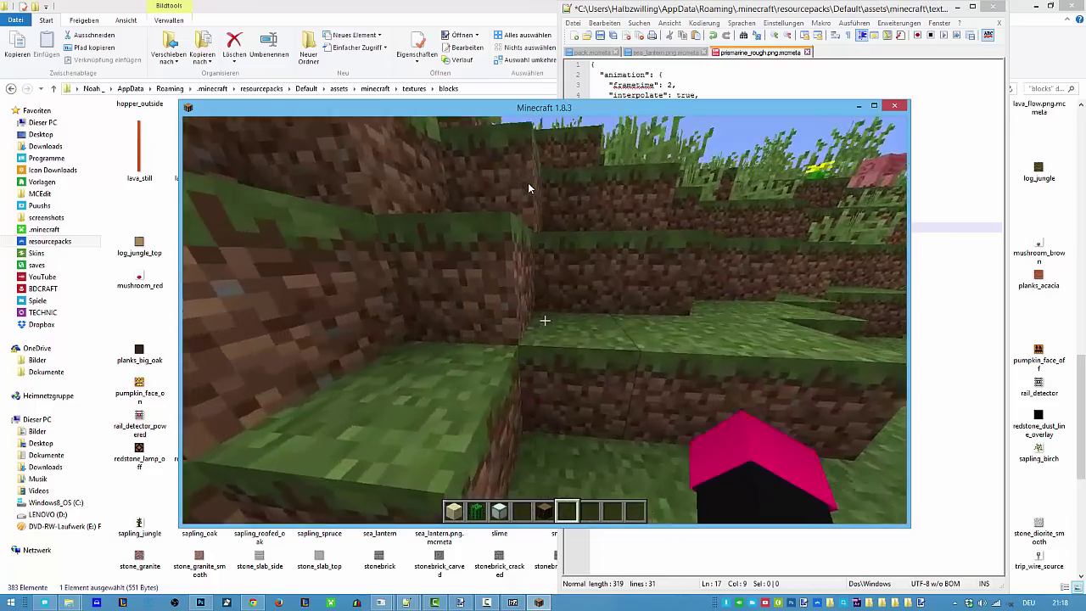
{"action": "key", "text": "w"}
{"action": "key", "text": "space"}
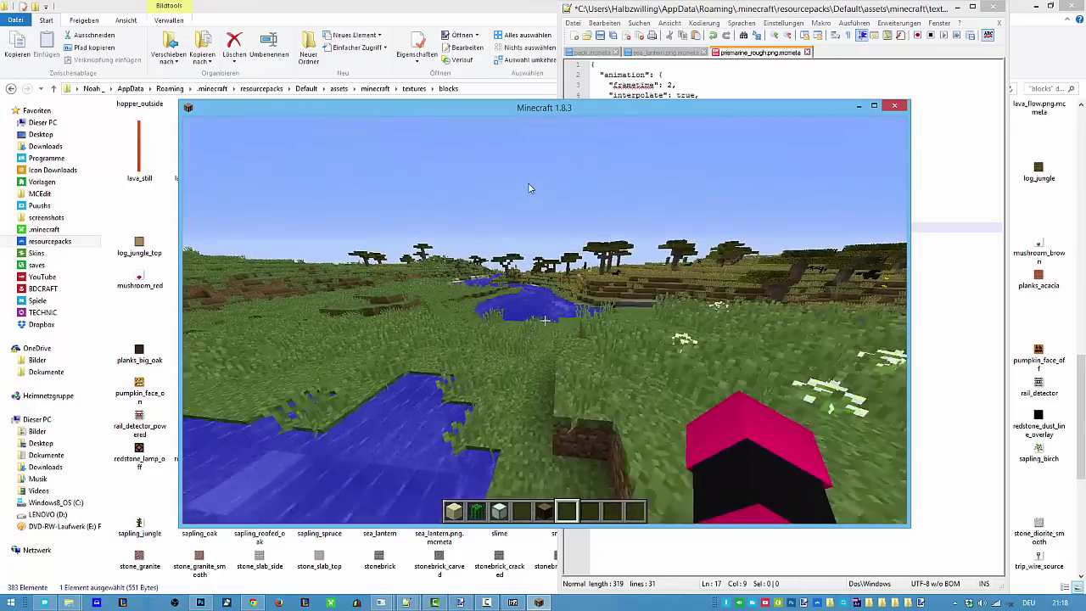
{"action": "key", "text": "w"}
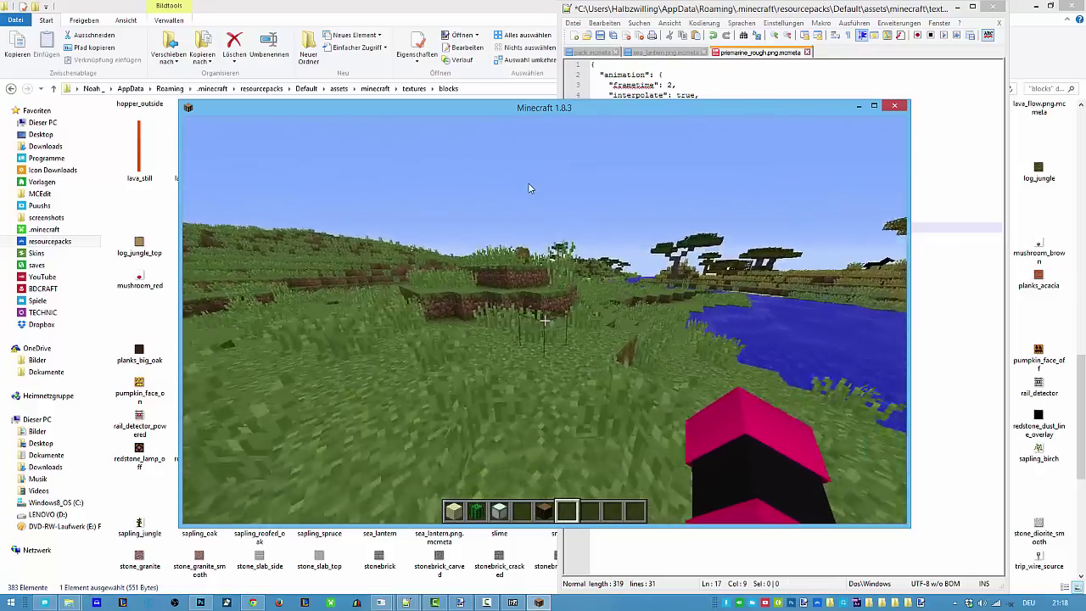
{"action": "key", "text": "w"}
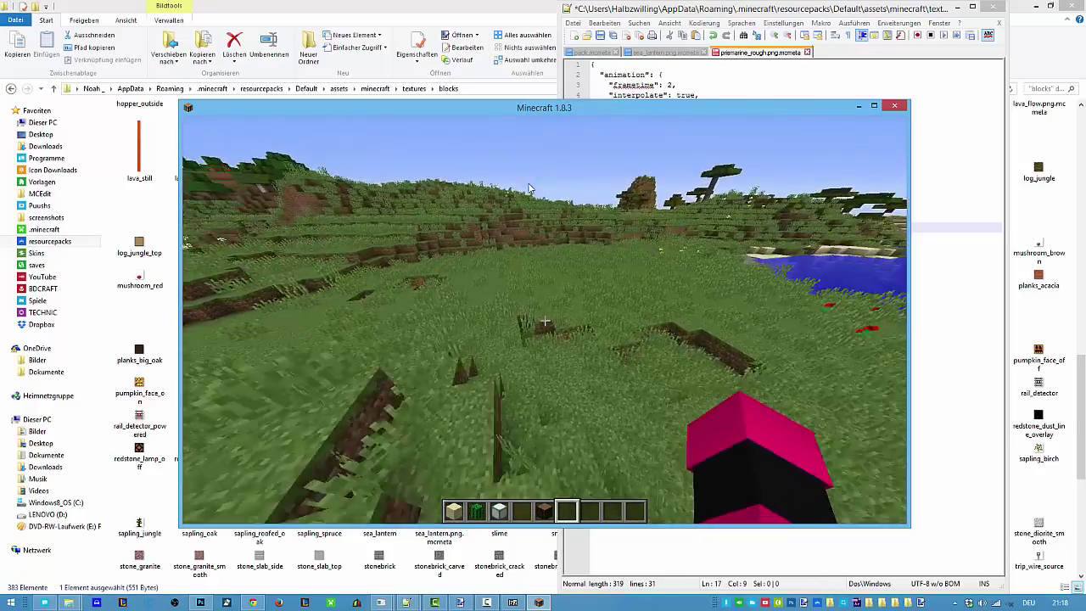
{"action": "key", "text": "w"}
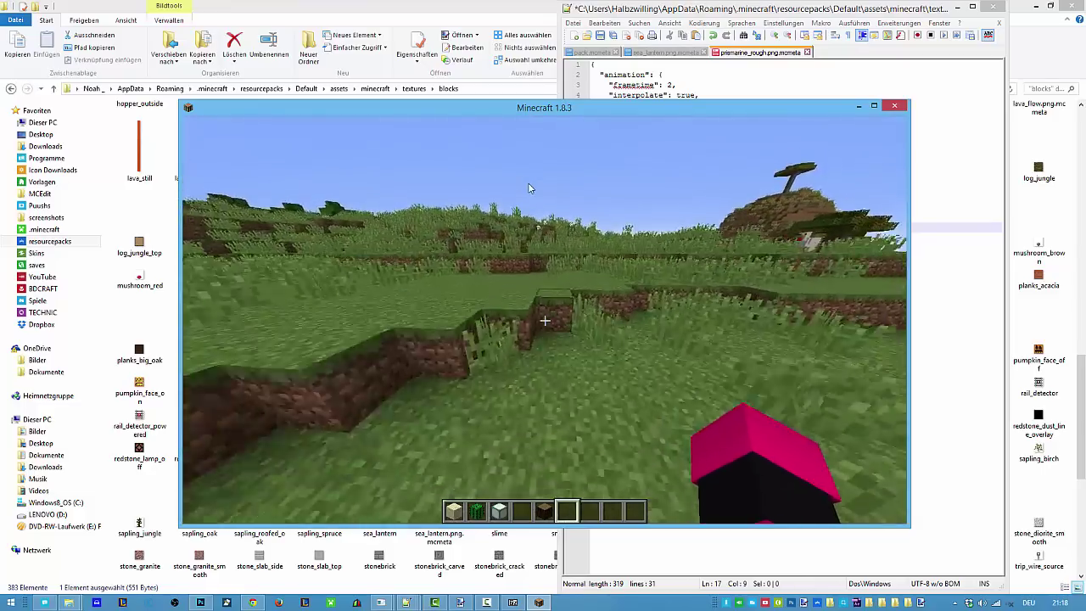
{"action": "key", "text": "w"}
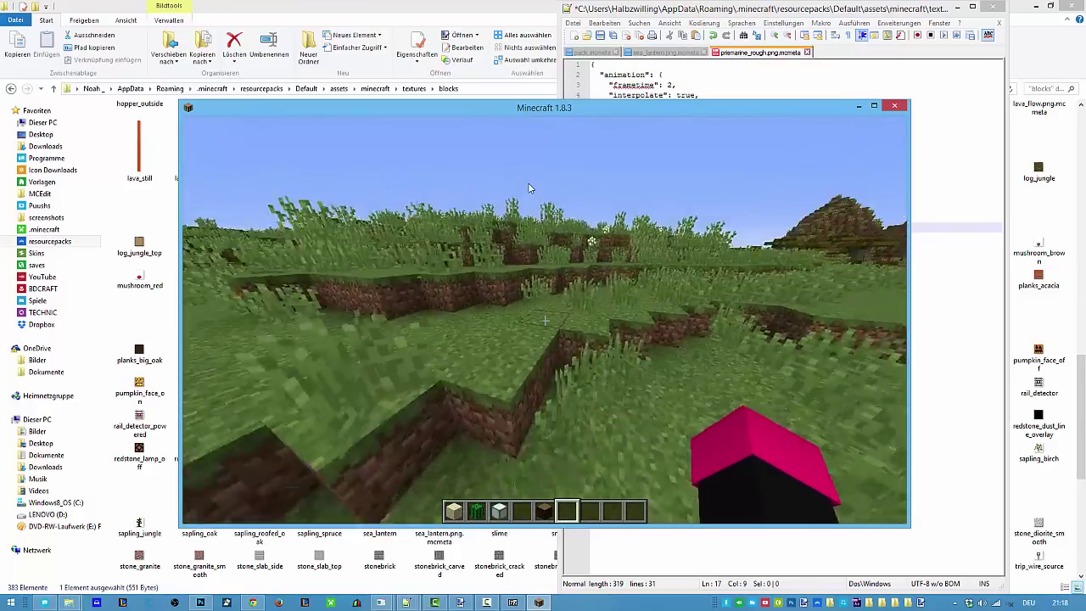
{"action": "key", "text": "w"}
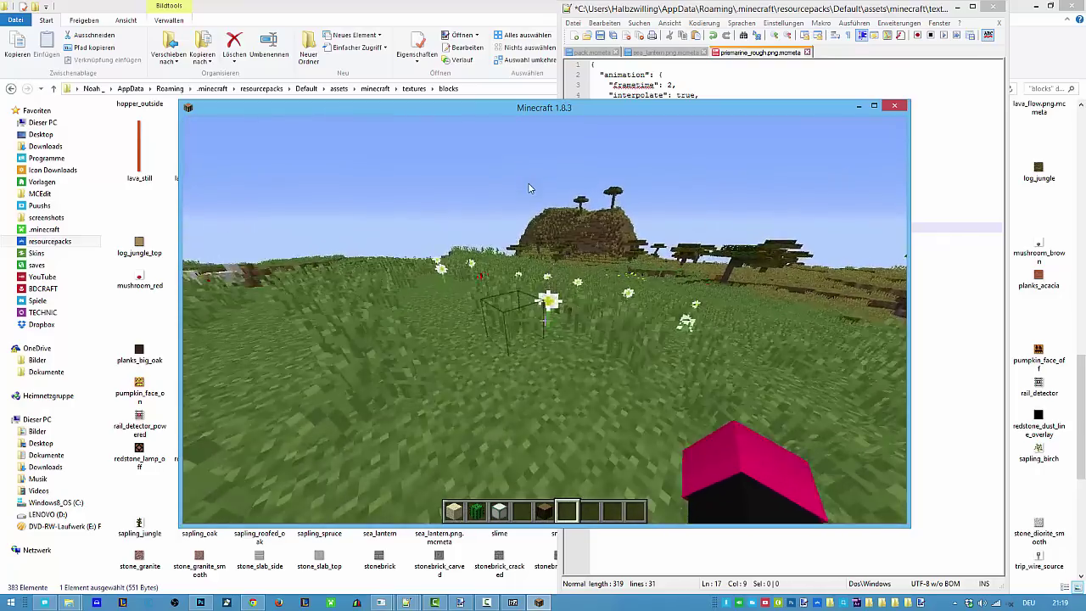
{"action": "mouse_move", "coordinate": [528, 188]}
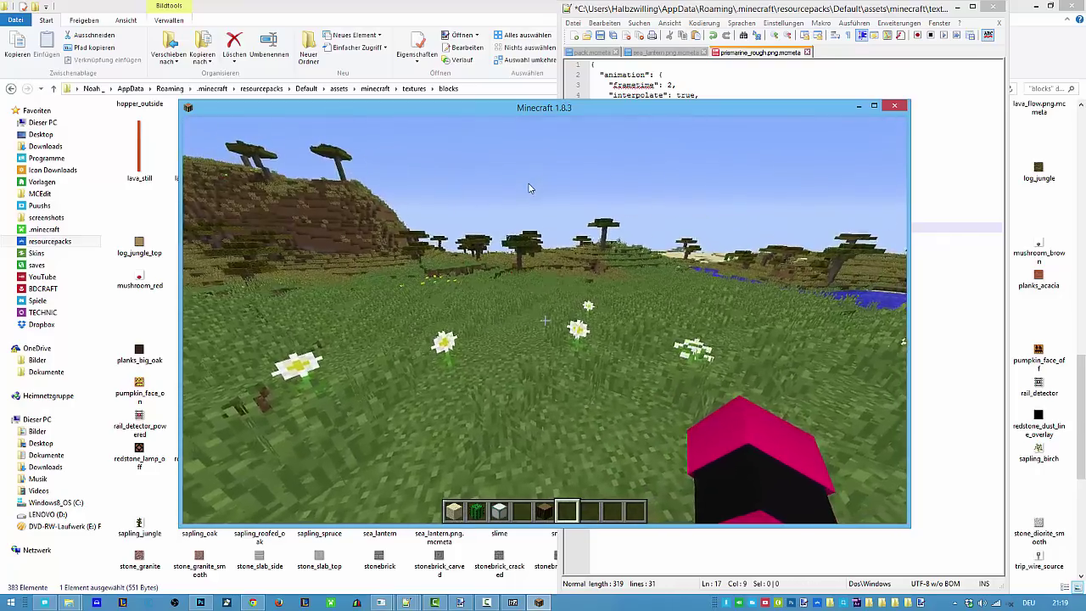
{"action": "key", "text": "w"}
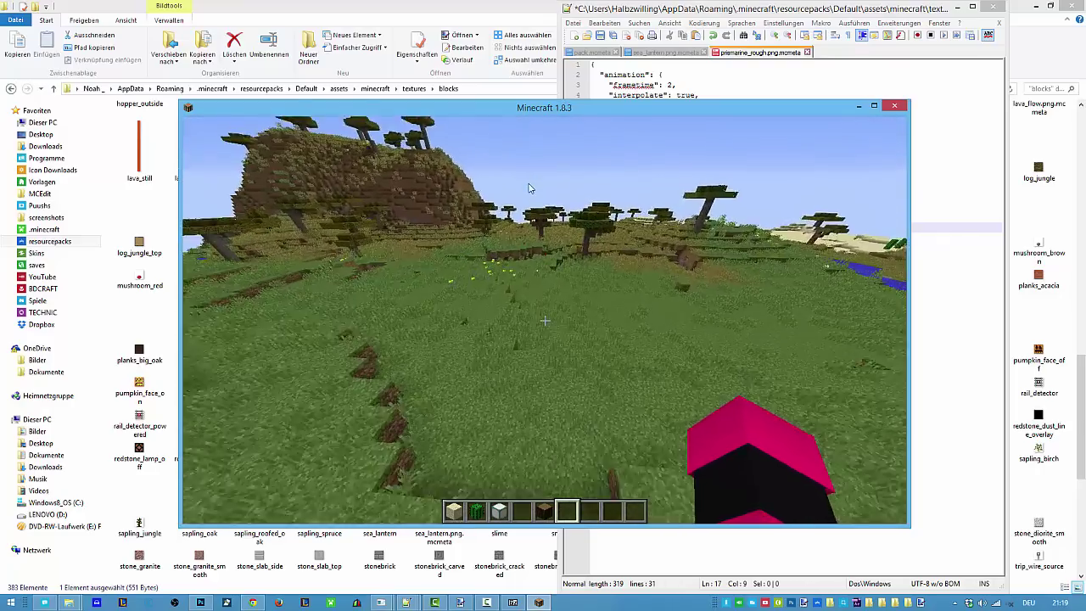
Put Oak Wood Planks from the creative inventory into the seventh hotbar slot and hold them
{"action": "key", "text": "1"}
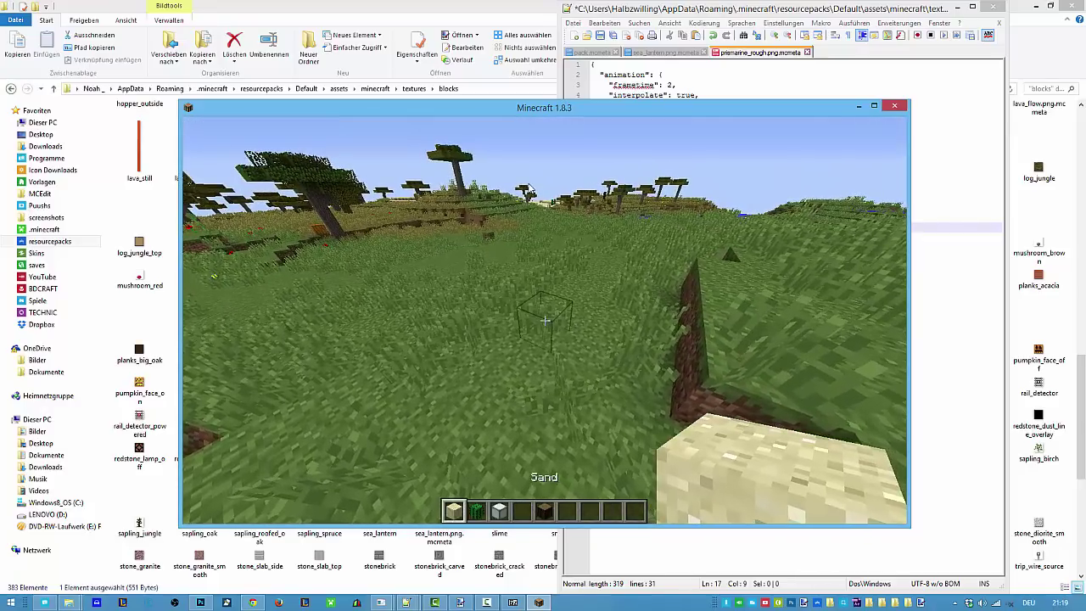
{"action": "key", "text": "e"}
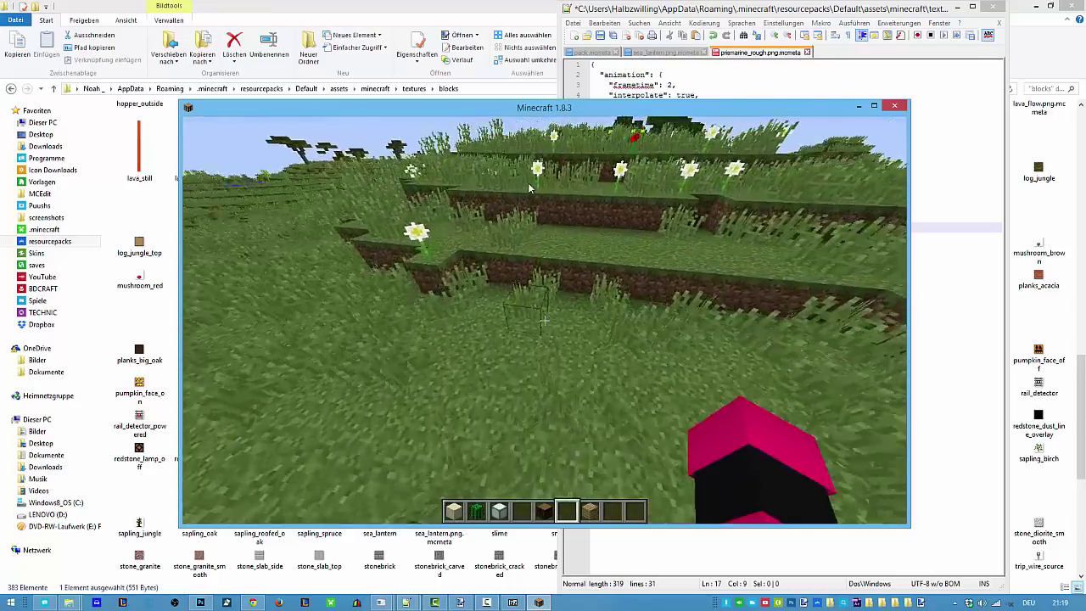
{"action": "key", "text": "7"}
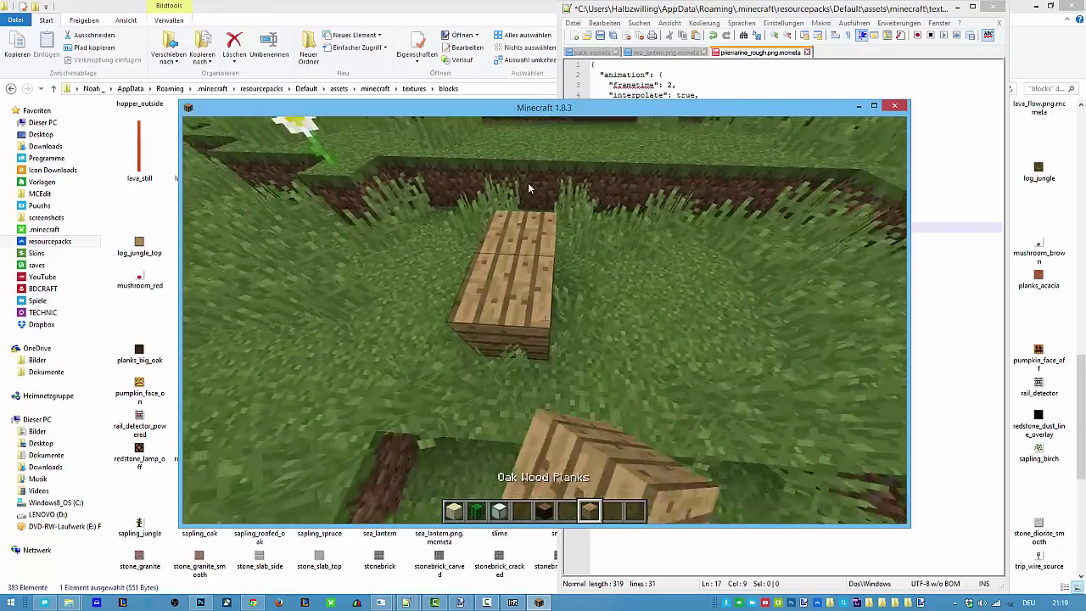
Build a flat rectangular platform of oak wood planks on the grass below the stepped dirt ledge
{"action": "right_click", "coordinate": [544, 320]}
{"action": "right_click", "coordinate": [545, 320]}
{"action": "right_click", "coordinate": [545, 320]}
{"action": "left_click", "coordinate": [545, 319]}
{"action": "right_click", "coordinate": [545, 320]}
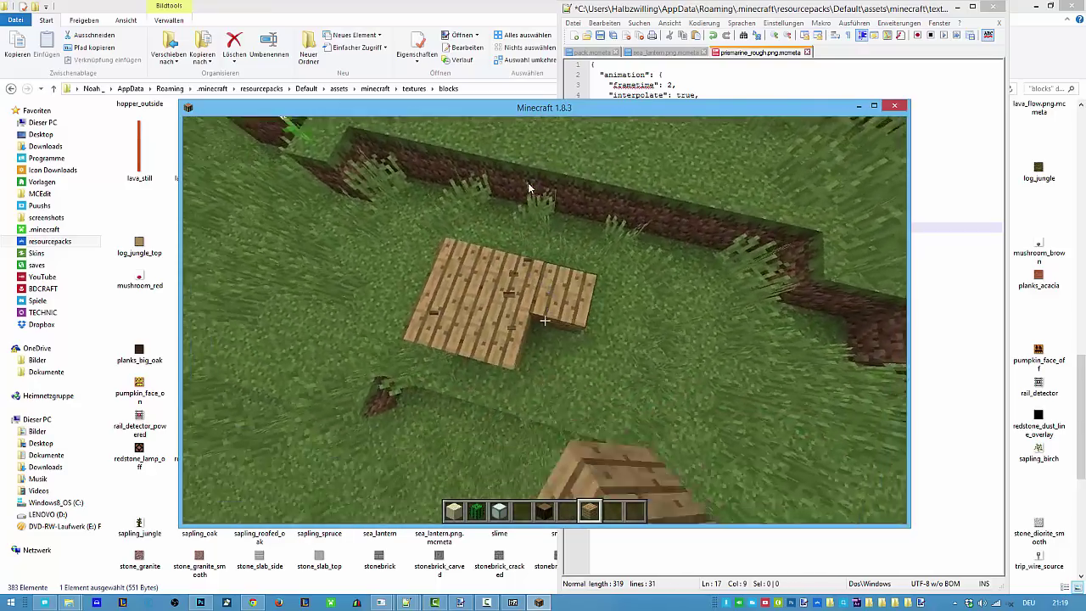
{"action": "right_click", "coordinate": [545, 320]}
{"action": "right_click", "coordinate": [544, 320]}
{"action": "right_click", "coordinate": [545, 320]}
{"action": "right_click", "coordinate": [545, 320]}
{"action": "right_click", "coordinate": [544, 320]}
{"action": "right_click", "coordinate": [544, 320]}
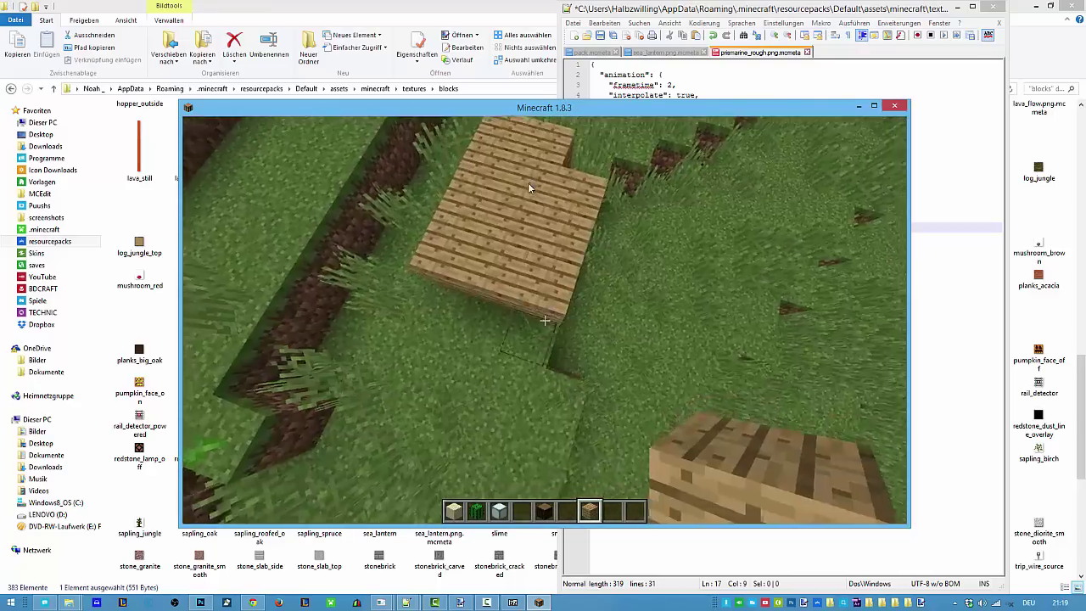
{"action": "right_click", "coordinate": [544, 319]}
{"action": "right_click", "coordinate": [545, 319]}
{"action": "right_click", "coordinate": [545, 320]}
{"action": "right_click", "coordinate": [545, 320]}
{"action": "right_click", "coordinate": [544, 320]}
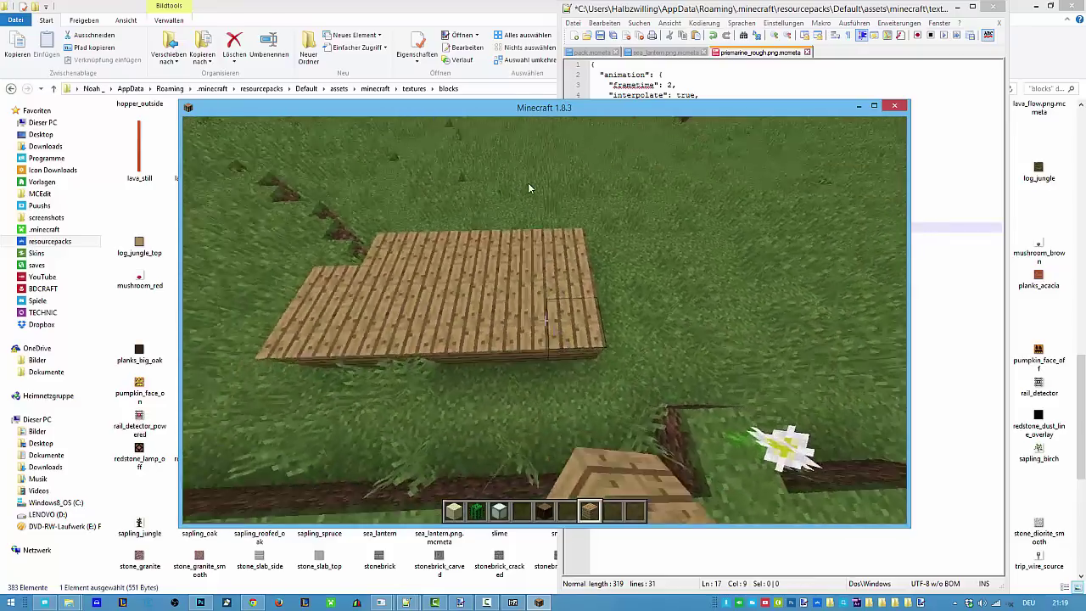
{"action": "right_click", "coordinate": [544, 320]}
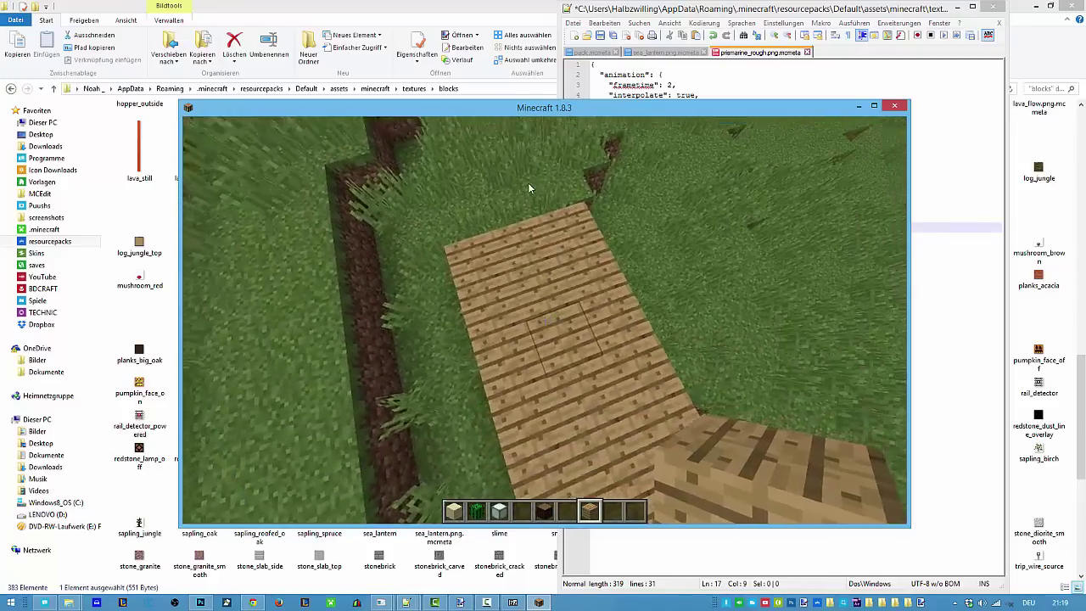
Leave the game world and minimize Minecraft to return to the resource pack files
{"action": "key", "text": "e"}
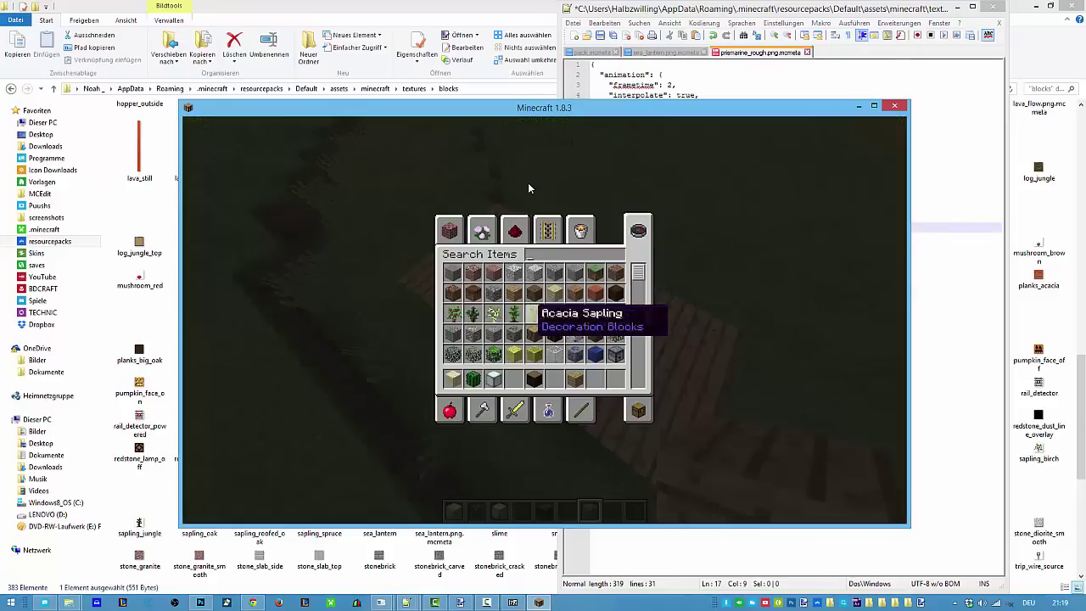
{"action": "key", "text": "Escape"}
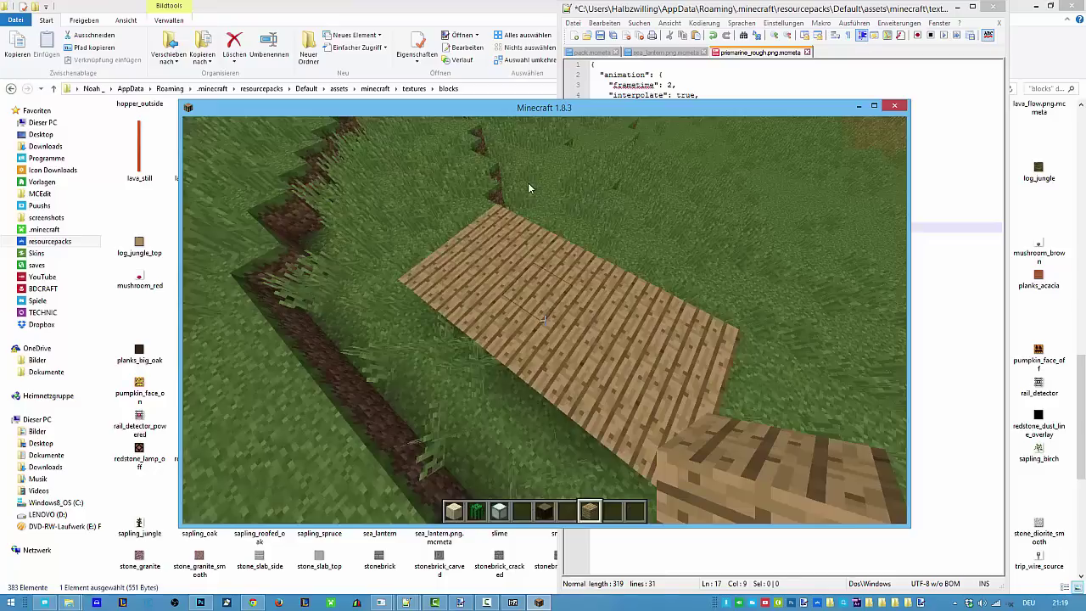
{"action": "key", "text": "Escape"}
{"action": "left_click", "coordinate": [544, 347]}
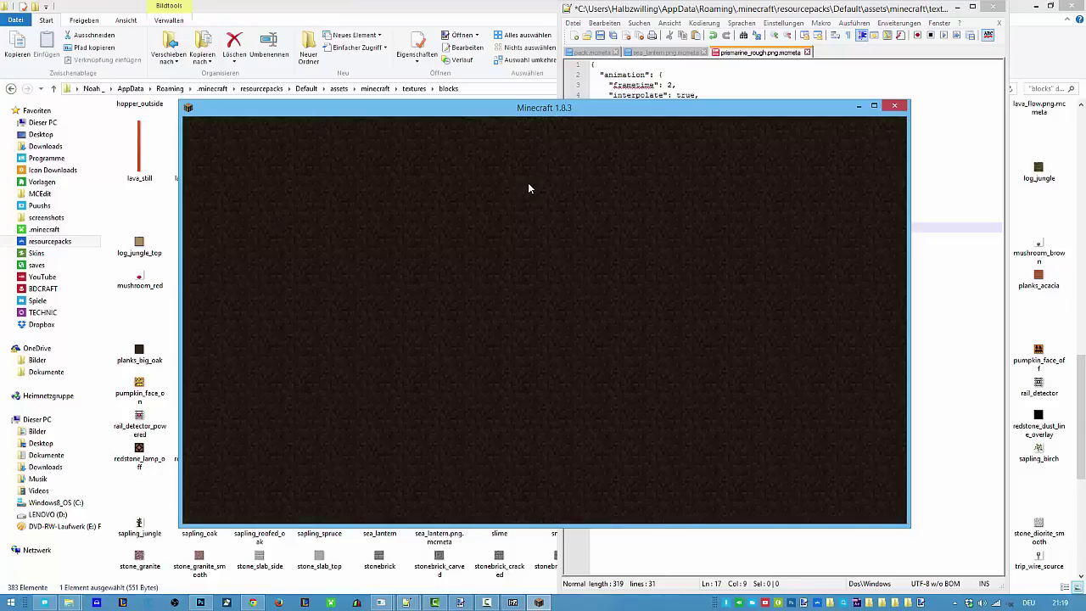
{"action": "left_click", "coordinate": [858, 106]}
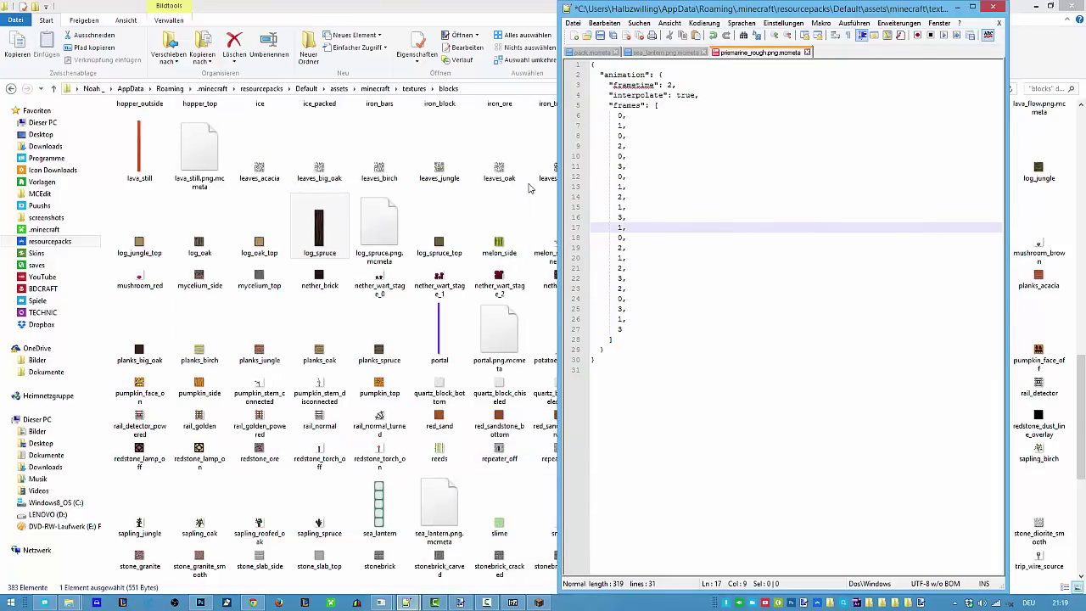
Go up from the blocks folder through textures to the minecraft folder of the Default resource pack
{"action": "left_click", "coordinate": [396, 88]}
{"action": "left_click", "coordinate": [414, 88]}
{"action": "left_click", "coordinate": [375, 88]}
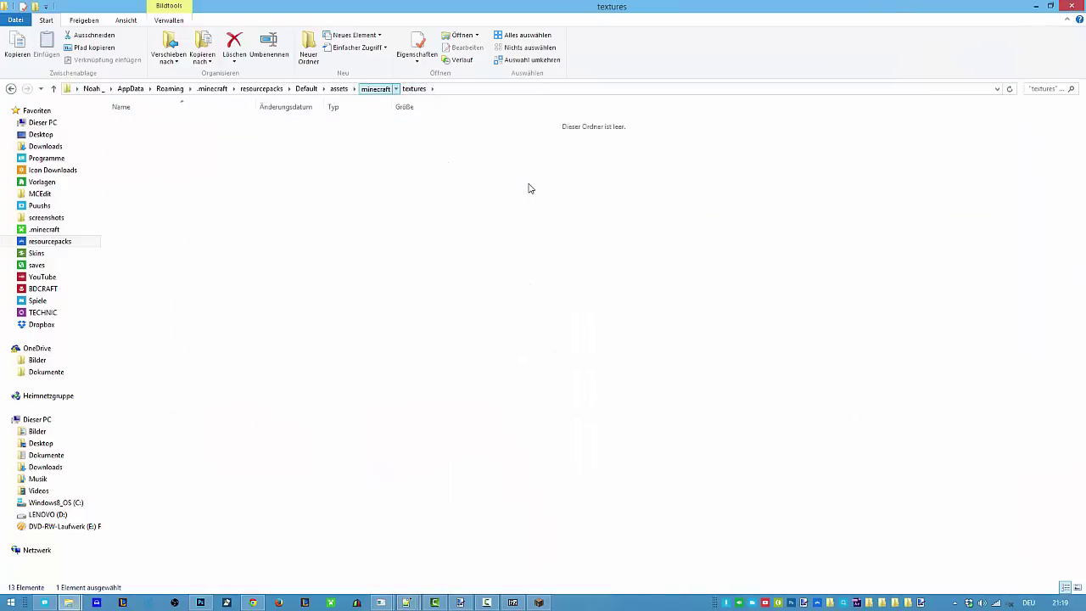
Open grass.json from the pack's blockstates folder in Notepad++
{"action": "double_click", "coordinate": [187, 124]}
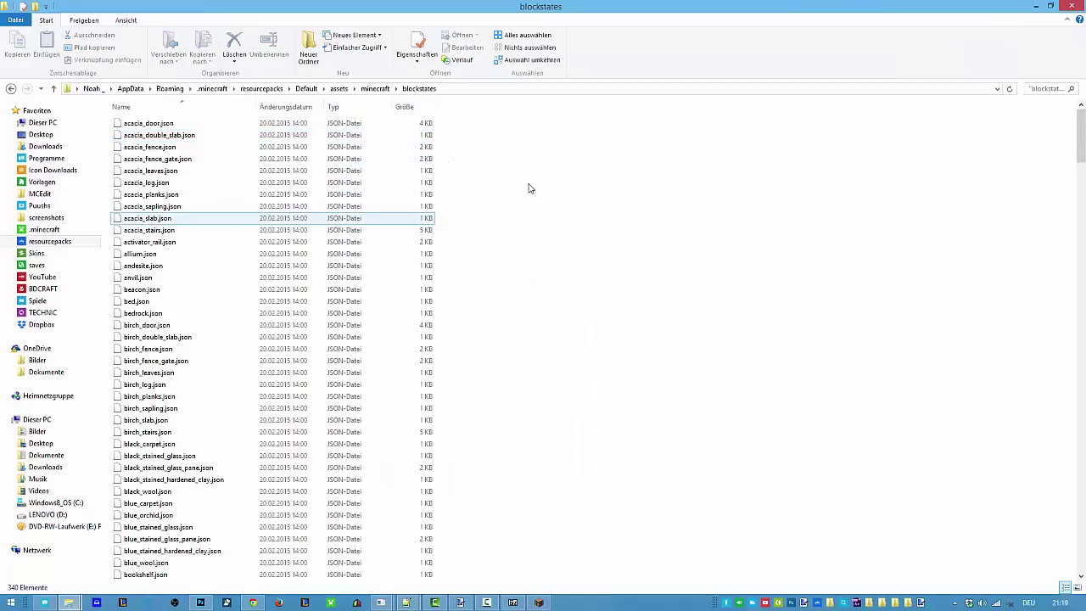
{"action": "type", "text": "gras"}
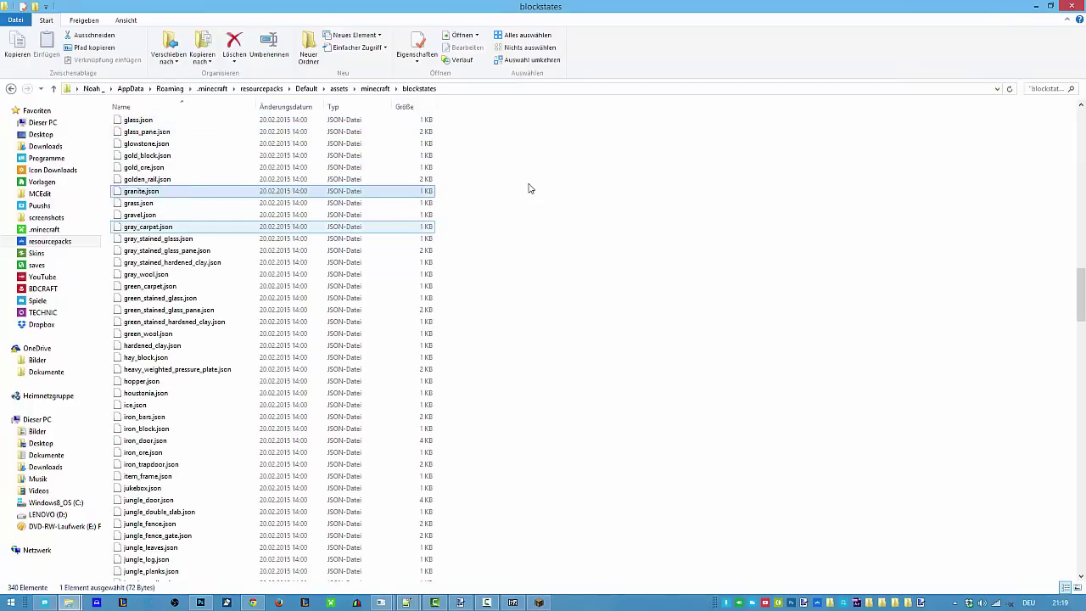
{"action": "right_click", "coordinate": [161, 203]}
{"action": "key", "text": "Down"}
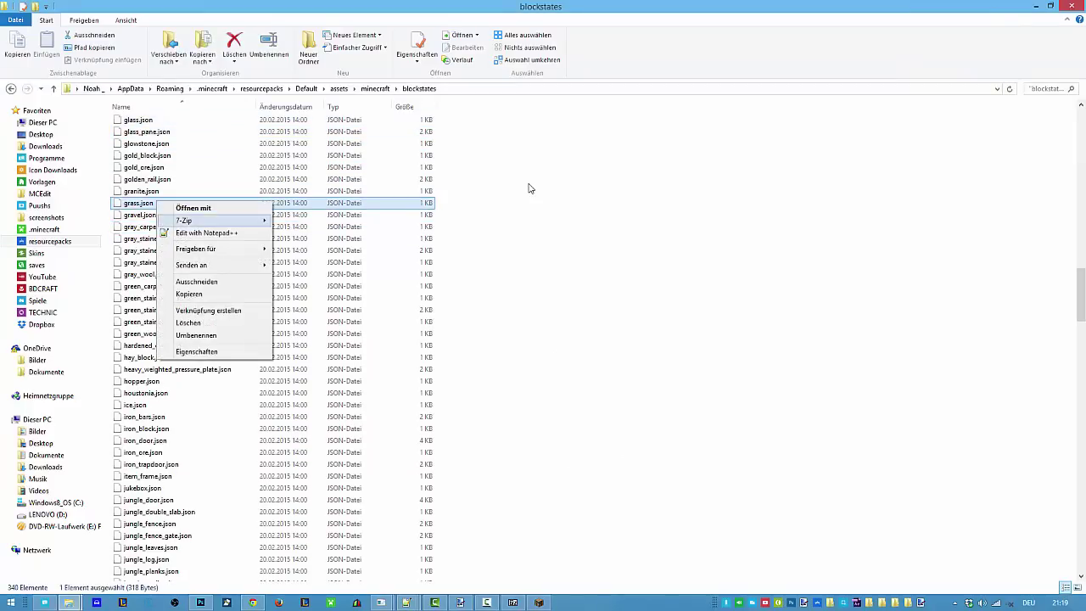
{"action": "key", "text": "Down"}
{"action": "key", "text": "Return"}
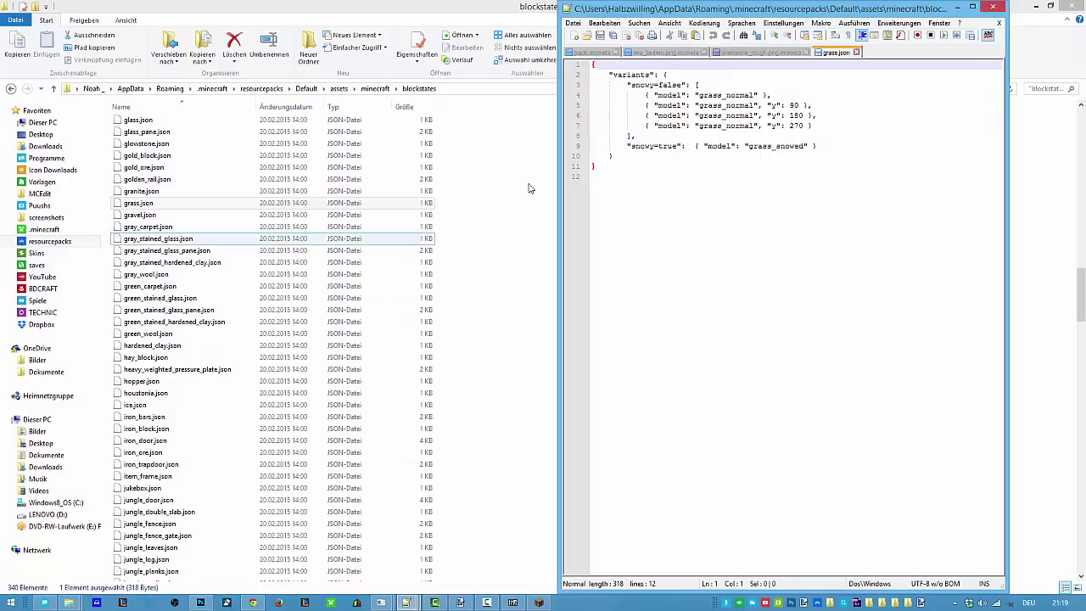
Open oak_planks.json from the blockstates folder in Notepad++ as well
{"action": "left_click", "coordinate": [149, 228]}
{"action": "key", "text": "p"}
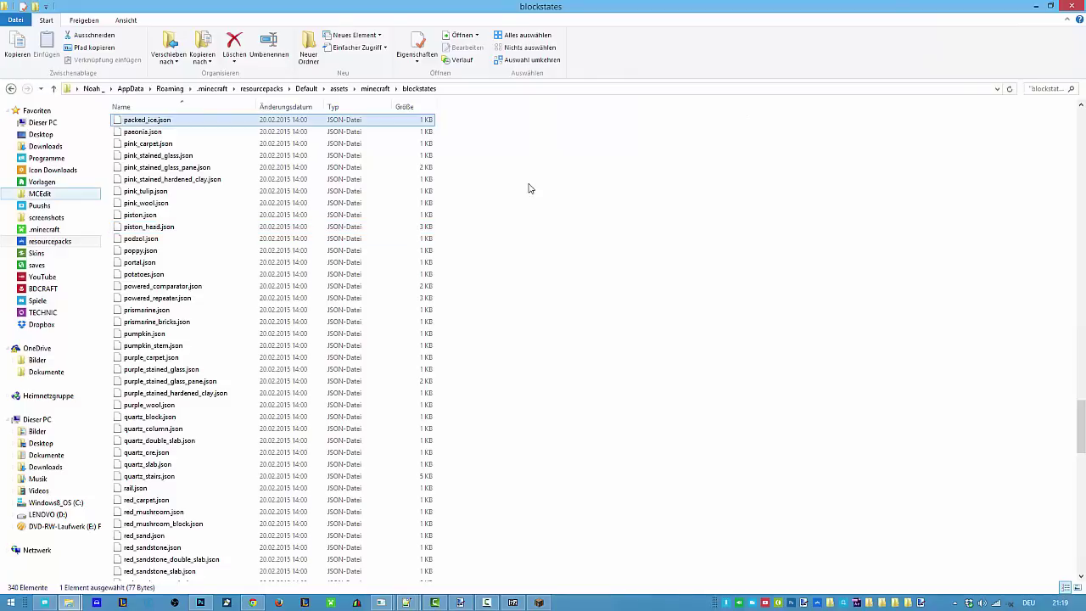
{"action": "key", "text": "o"}
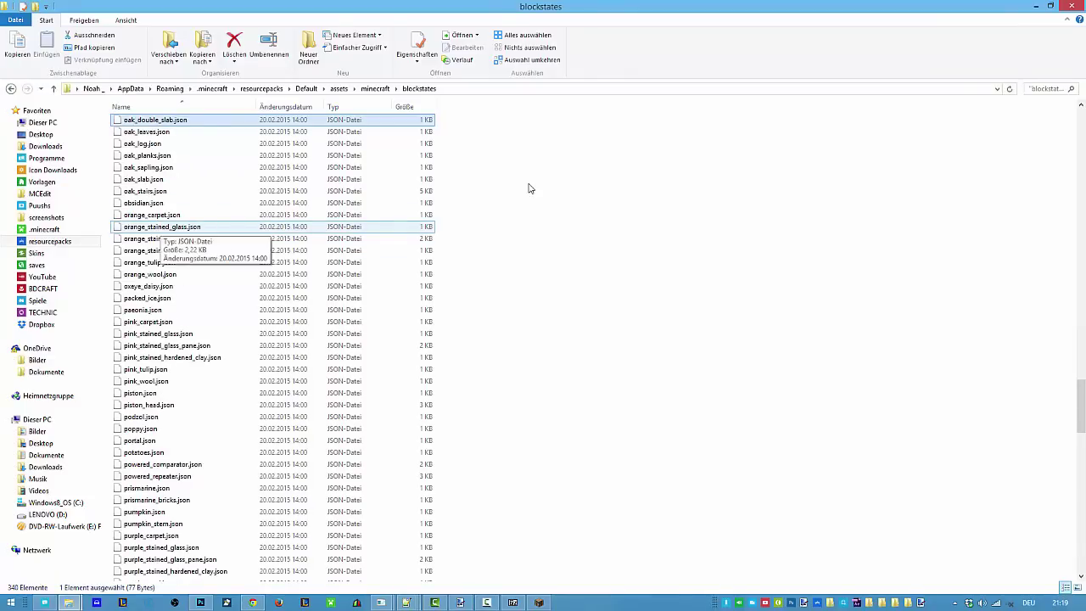
{"action": "key", "text": "Down"}
{"action": "key", "text": "Down"}
{"action": "key", "text": "Down"}
{"action": "key", "text": "shift+F10"}
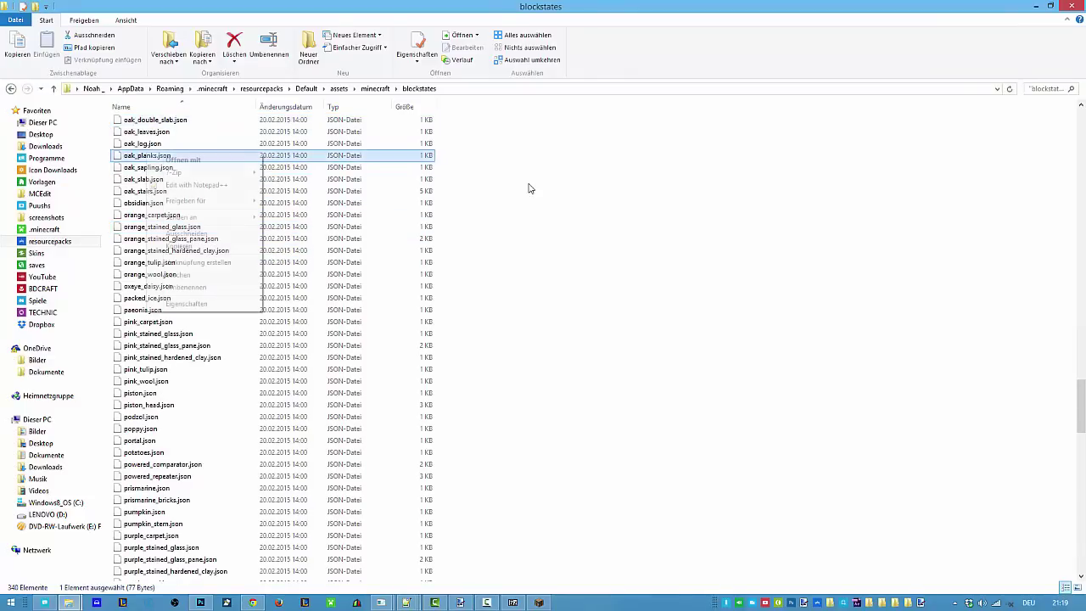
{"action": "key", "text": "Return"}
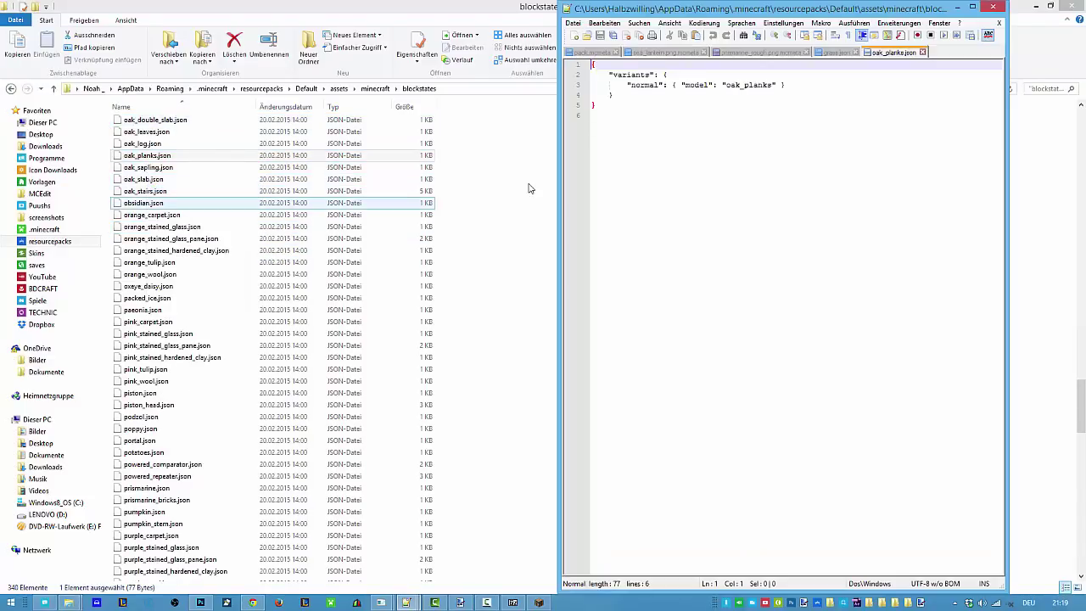
Search the blockstates folder for "planks" and return to the full file list
{"action": "key", "text": "alt+Tab"}
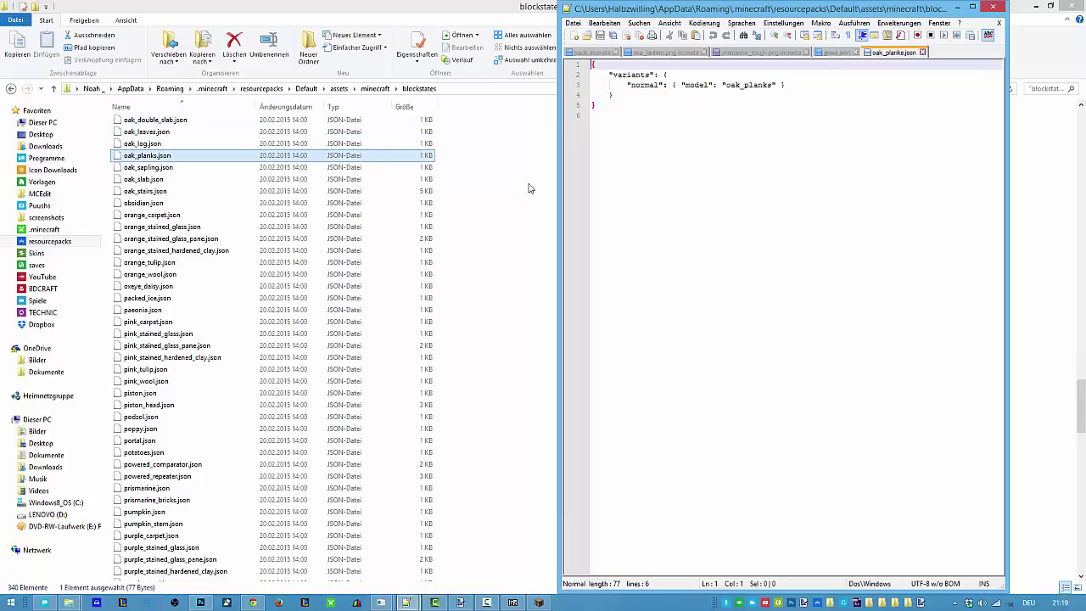
{"action": "key", "text": "Down"}
{"action": "key", "text": "Down"}
{"action": "key", "text": "Up"}
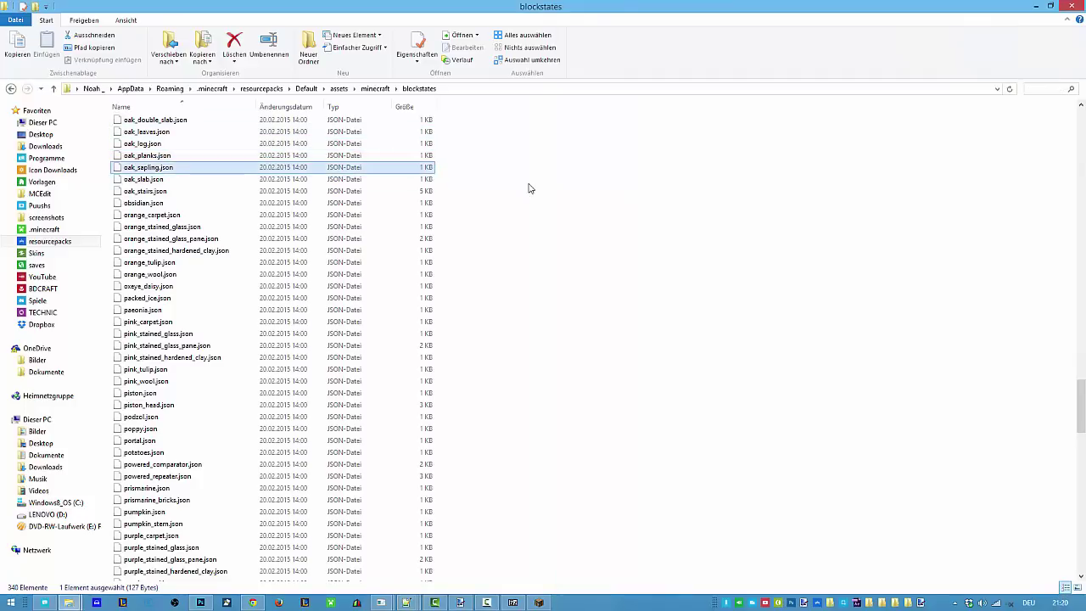
{"action": "key", "text": "ctrl+e"}
{"action": "type", "text": "planks"}
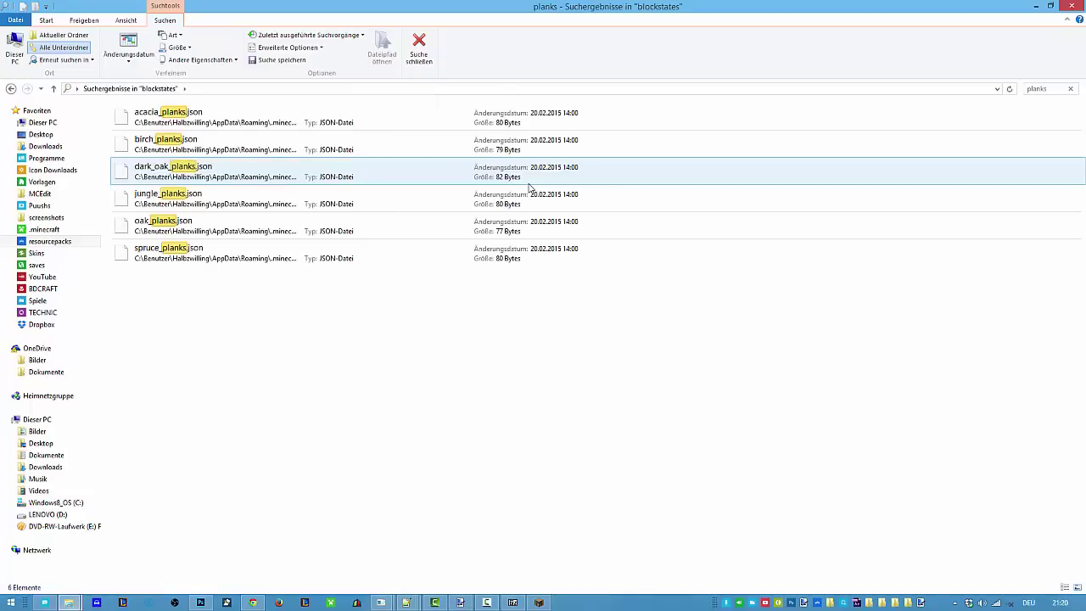
{"action": "key", "text": "Escape"}
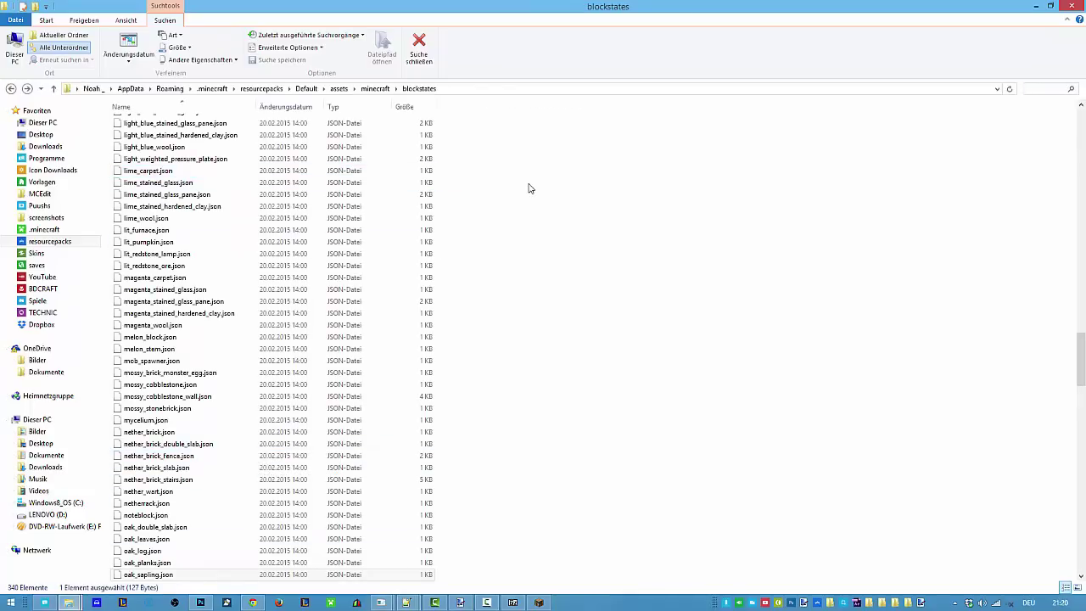
Bring the Notepad++ window with oak_planks.json to the front, maximize it and show grass.json
{"action": "left_click", "coordinate": [407, 603]}
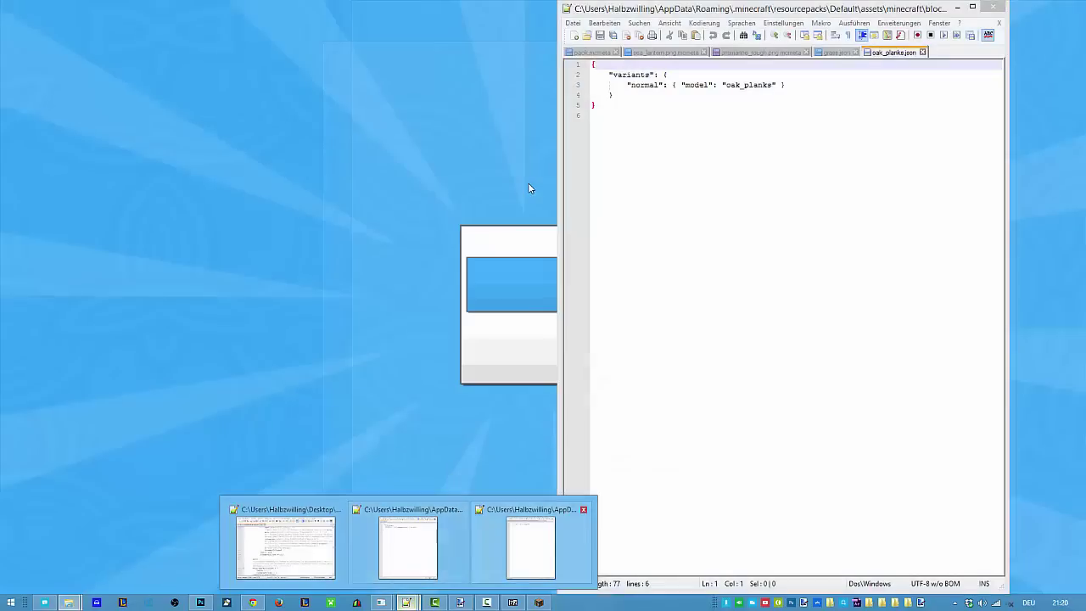
{"action": "left_click", "coordinate": [530, 547]}
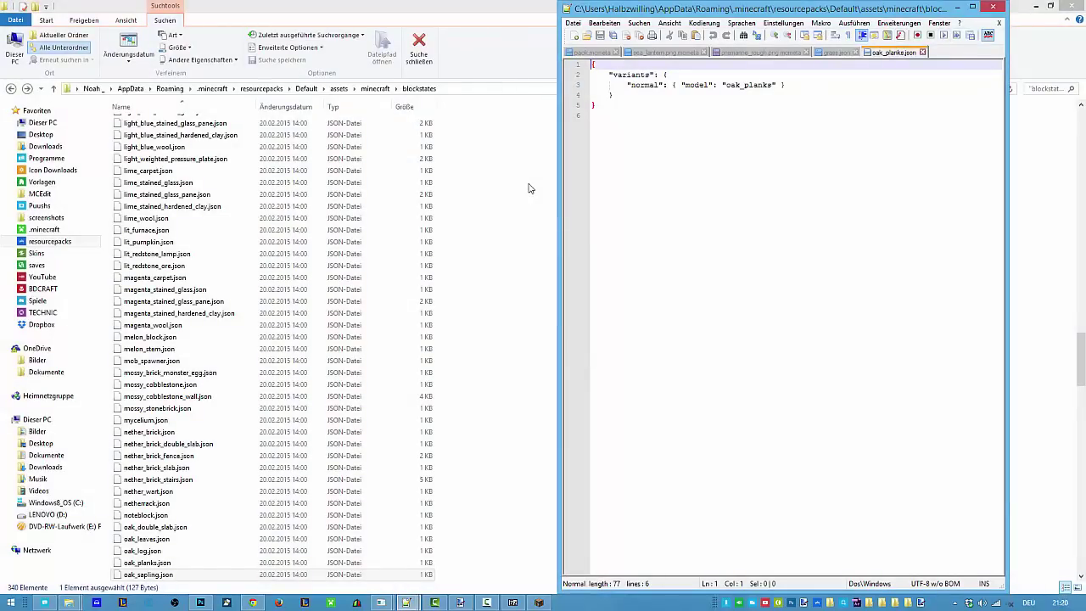
{"action": "left_click", "coordinate": [972, 7]}
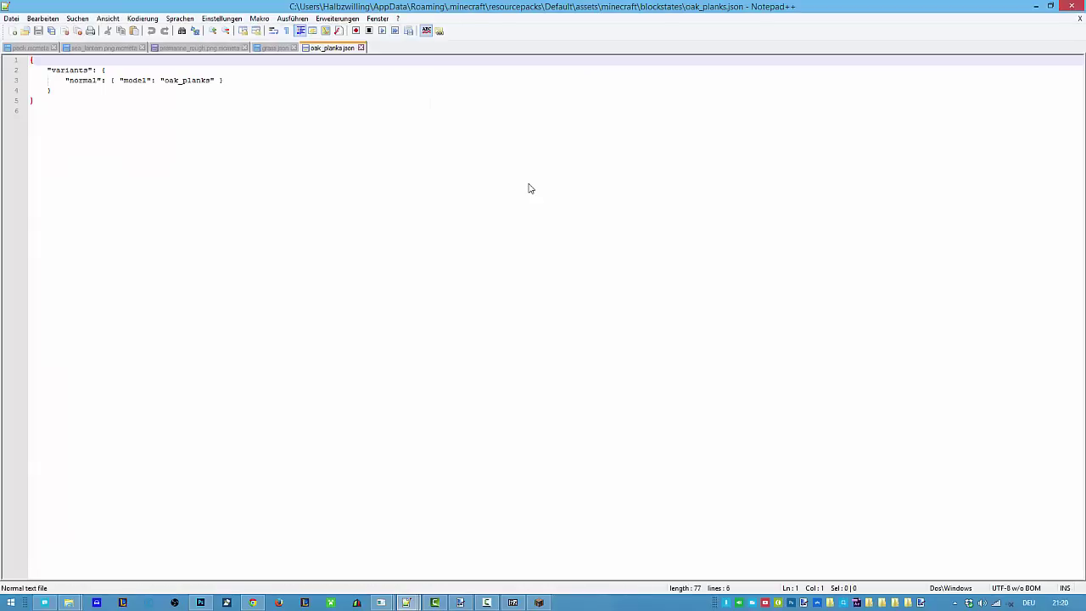
{"action": "left_click", "coordinate": [274, 48]}
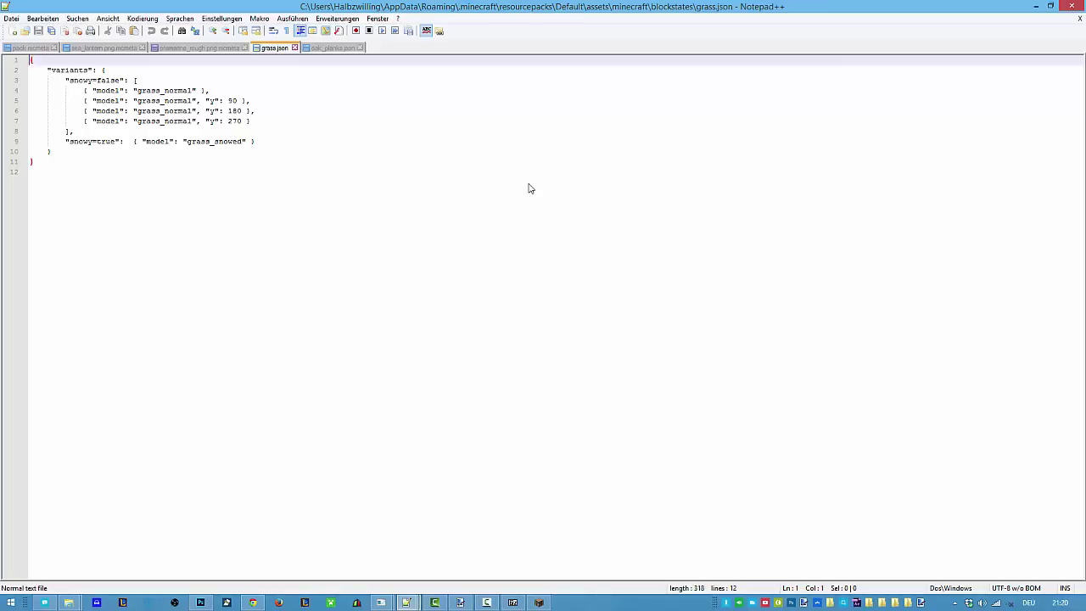
Examine the "snowy=false" variant name in grass.json and compare it with the variant in oak_planks.json
{"action": "left_click_drag", "start_coordinate": [69, 81], "coordinate": [84, 80]}
{"action": "left_click", "coordinate": [106, 81]}
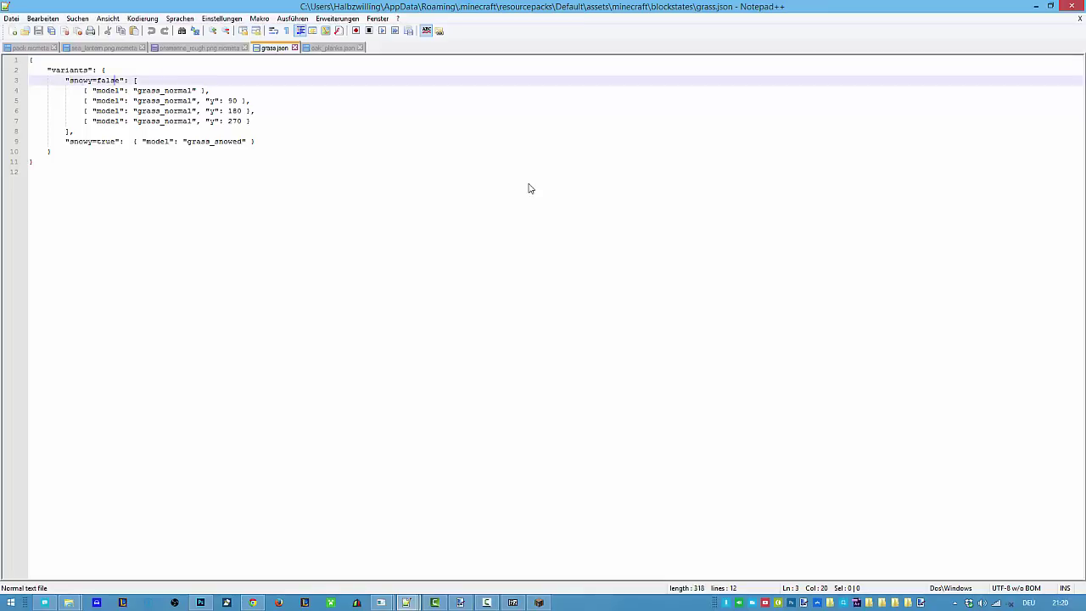
{"action": "key", "text": "ctrl+shift+Left"}
{"action": "key", "text": "ctrl+shift+Left"}
{"action": "key", "text": "ctrl+shift+Left"}
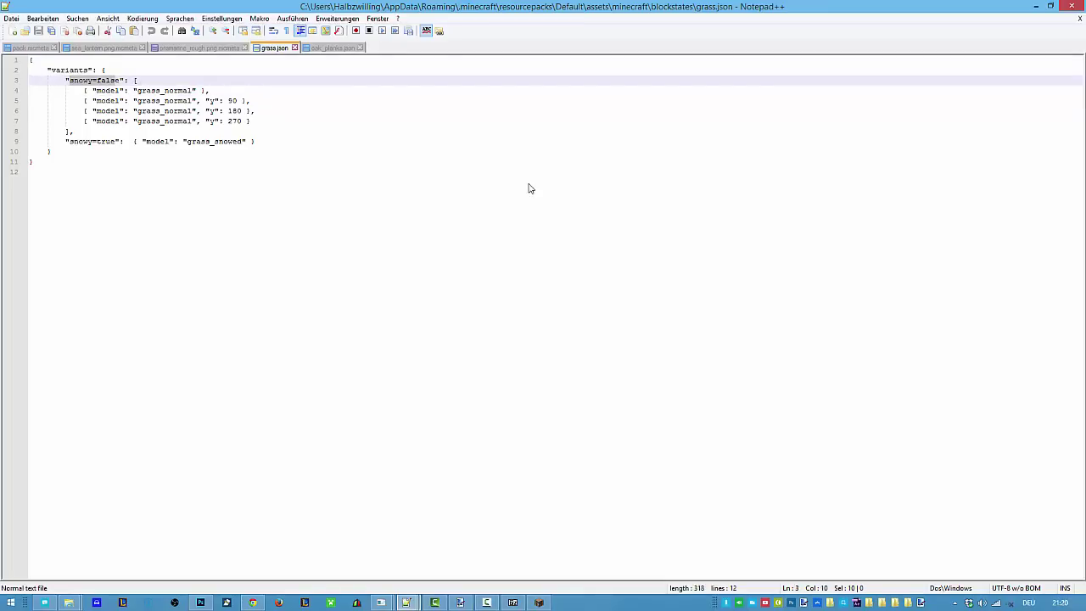
{"action": "key", "text": "shift+Left"}
{"action": "key", "text": "Left"}
{"action": "key", "text": "shift+Right"}
{"action": "key", "text": "shift+Right"}
{"action": "key", "text": "shift+Right"}
{"action": "key", "text": "shift+Right"}
{"action": "key", "text": "shift+Right"}
{"action": "key", "text": "shift+Right"}
{"action": "key", "text": "shift+Right"}
{"action": "key", "text": "shift+Right"}
{"action": "key", "text": "shift+Right"}
{"action": "key", "text": "shift+Right"}
{"action": "key", "text": "shift+Right"}
{"action": "key", "text": "shift+Right"}
{"action": "key", "text": "shift+Right"}
{"action": "key", "text": "Right"}
{"action": "key", "text": "Left"}
{"action": "key", "text": "ctrl+shift+Left"}
{"action": "key", "text": "ctrl+shift+Left"}
{"action": "key", "text": "ctrl+shift+Left"}
{"action": "key", "text": "Left"}
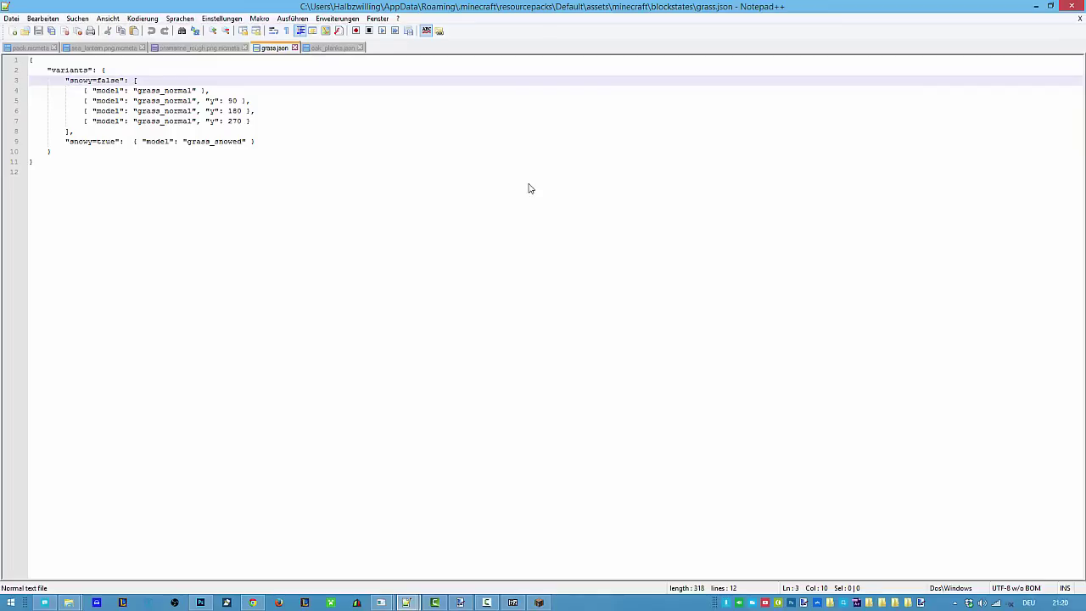
{"action": "key", "text": "ctrl+Tab"}
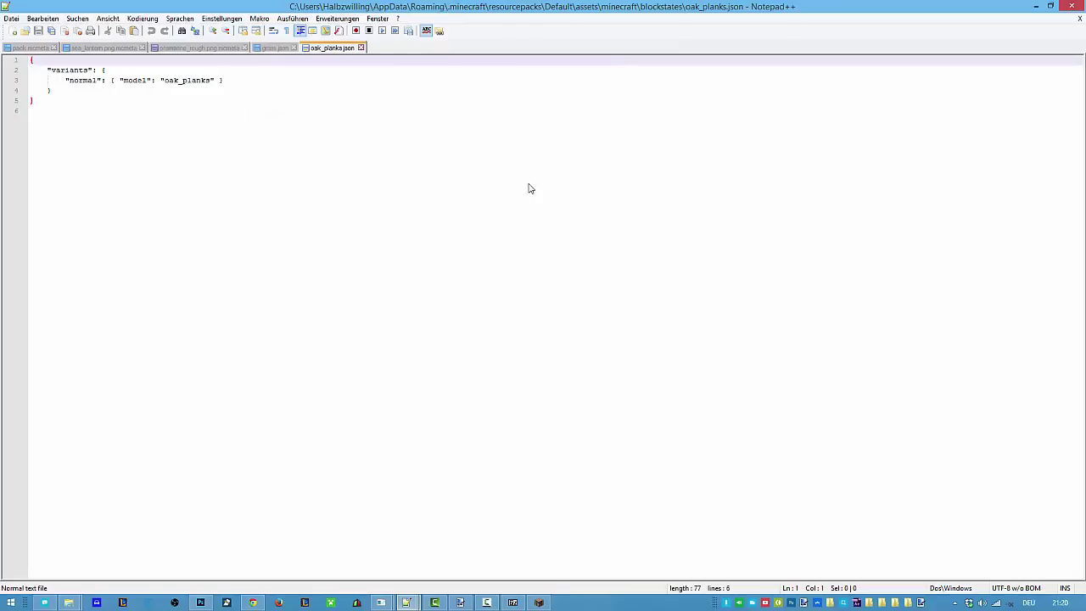
{"action": "key", "text": "ctrl+shift+Tab"}
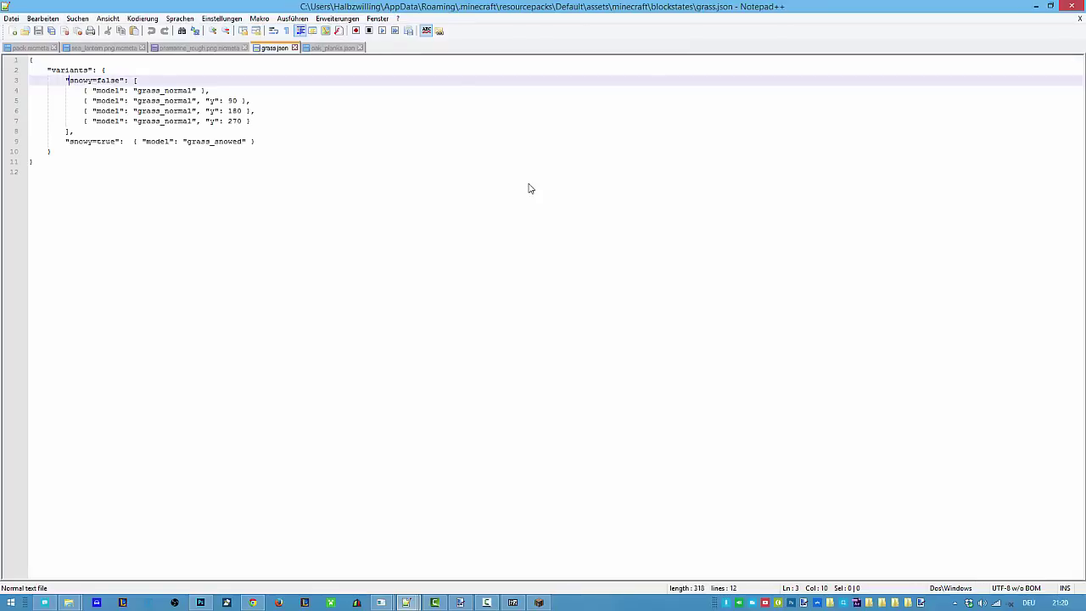
In oak_planks.json, add an opening square bracket after "normal": and move the model entry to its own line
{"action": "key", "text": "End"}
{"action": "key", "text": "ctrl+Tab"}
{"action": "key", "text": "Down"}
{"action": "key", "text": "Down"}
{"action": "key", "text": "ctrl+Right"}
{"action": "key", "text": "ctrl+Right"}
{"action": "key", "text": "ctrl+Right"}
{"action": "key", "text": "ctrl+Right"}
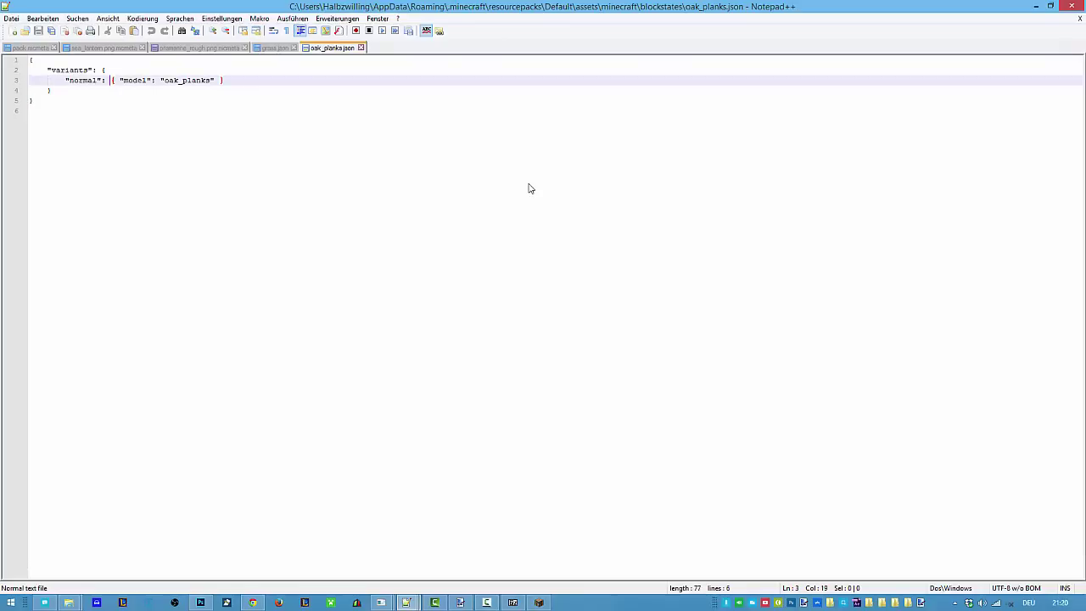
{"action": "type", "text": "["}
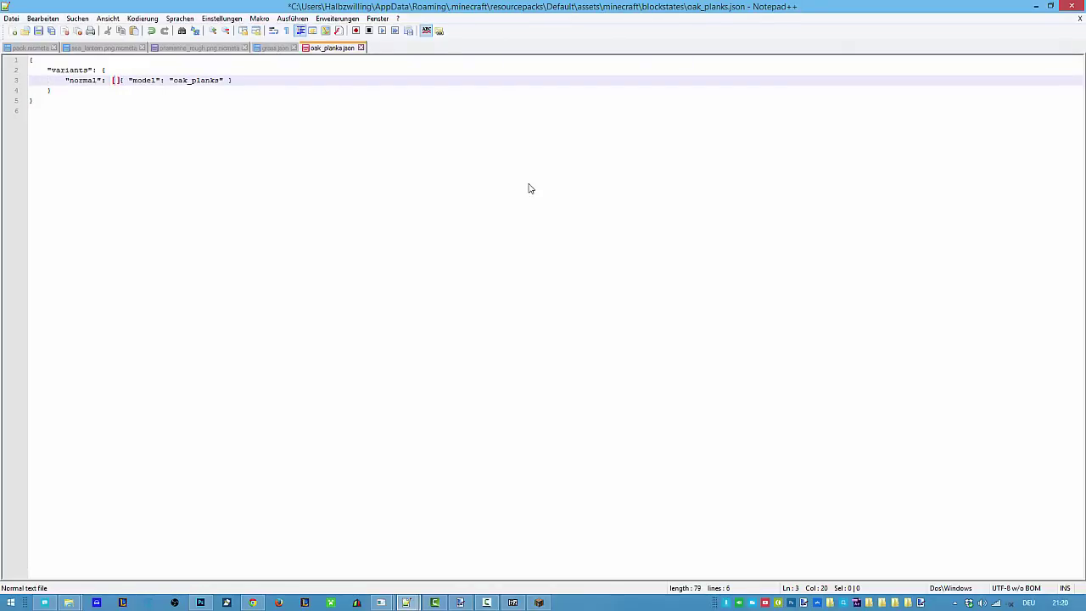
{"action": "key", "text": "BackSpace"}
{"action": "key", "text": "Return"}
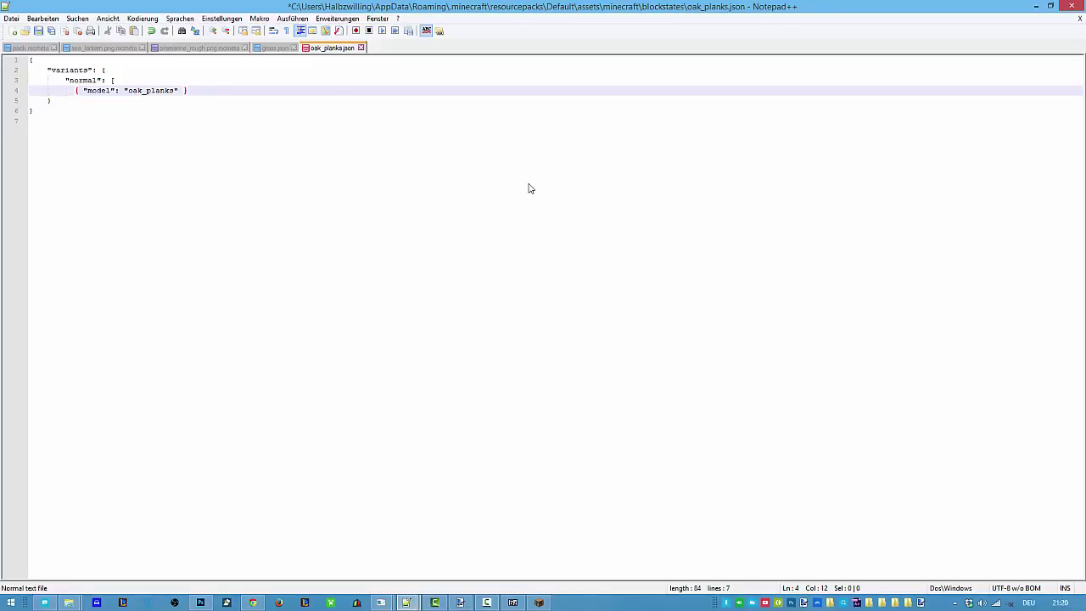
Indent the oak_planks model entry as in grass.json and close the list with a square bracket on a new line
{"action": "key", "text": "ctrl+Tab"}
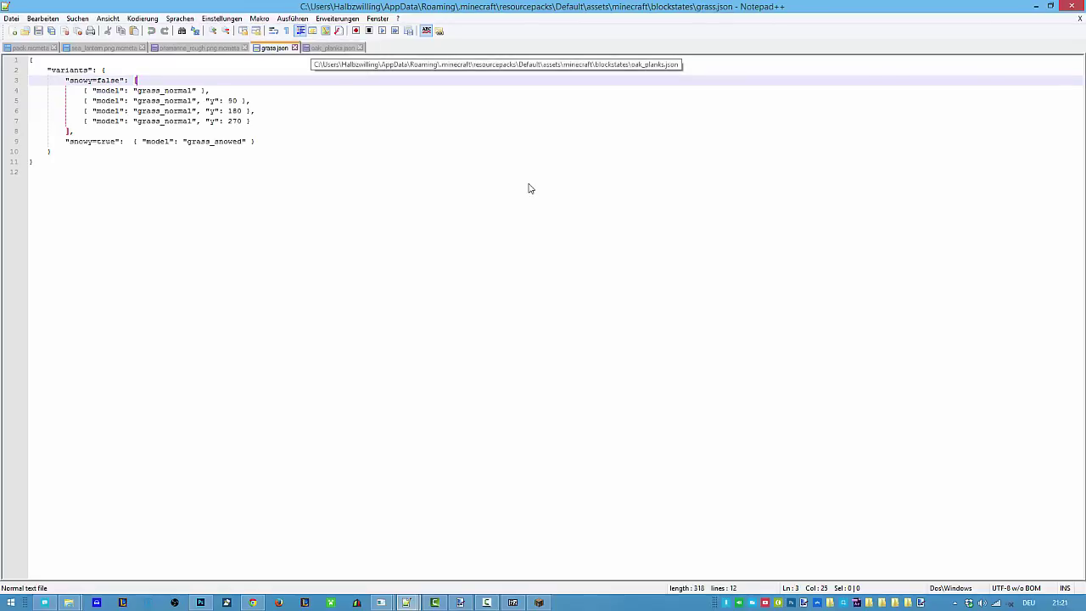
{"action": "key", "text": "ctrl+Tab"}
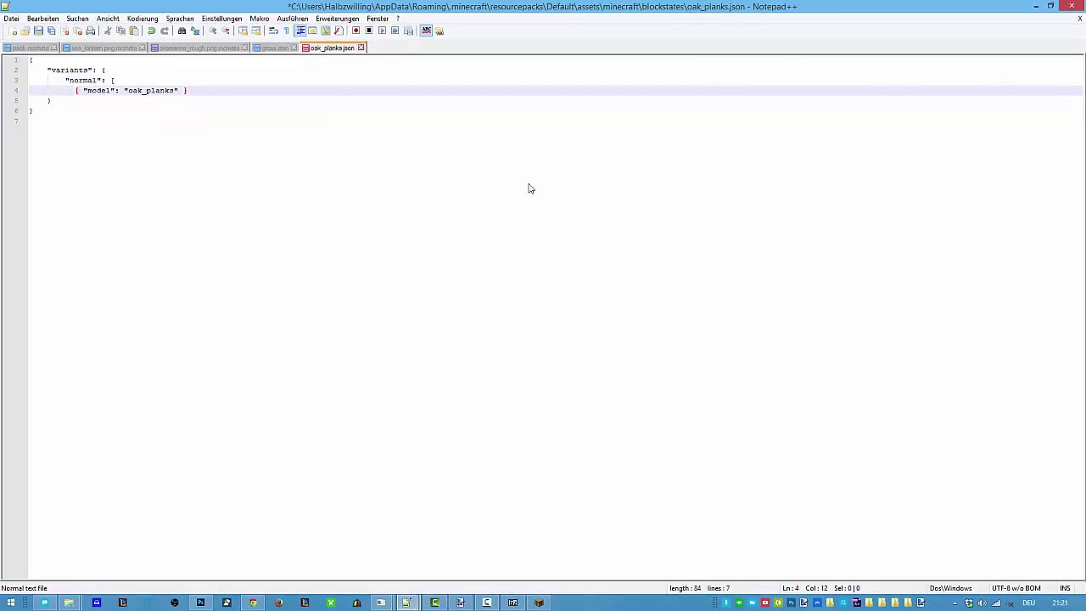
{"action": "key", "text": "Left"}
{"action": "key", "text": "BackSpace"}
{"action": "key", "text": "BackSpace"}
{"action": "key", "text": "Tab"}
{"action": "key", "text": "Right"}
{"action": "key", "text": "Right"}
{"action": "key", "text": "Right"}
{"action": "key", "text": "Right"}
{"action": "key", "text": "Right"}
{"action": "key", "text": "Right"}
{"action": "key", "text": "Right"}
{"action": "key", "text": "Return"}
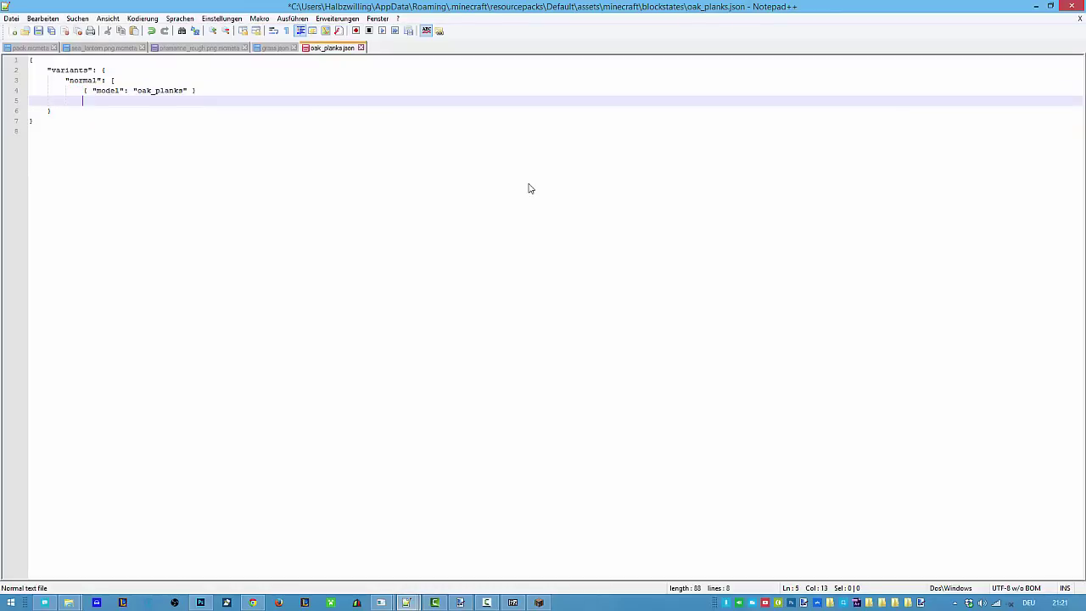
{"action": "key", "text": "BackSpace"}
{"action": "type", "text": "]"}
{"action": "key", "text": "ctrl+Tab"}
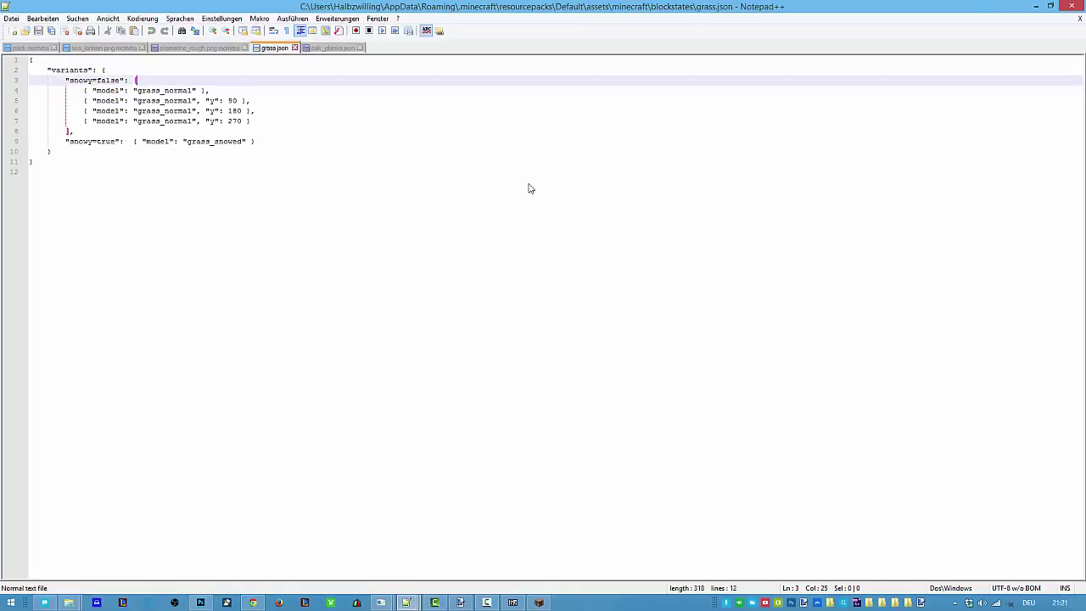
{"action": "key", "text": "ctrl+Tab"}
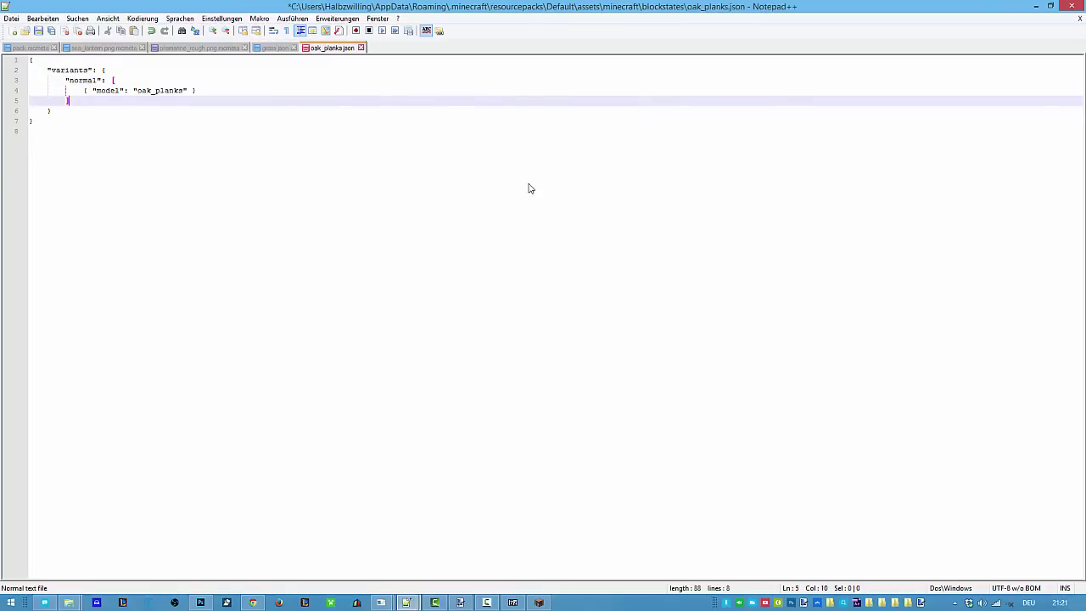
Duplicate the oak_planks model line three times to get four identical entries in the list
{"action": "key", "text": "Up"}
{"action": "key", "text": "End"}
{"action": "key", "text": "ctrl+d"}
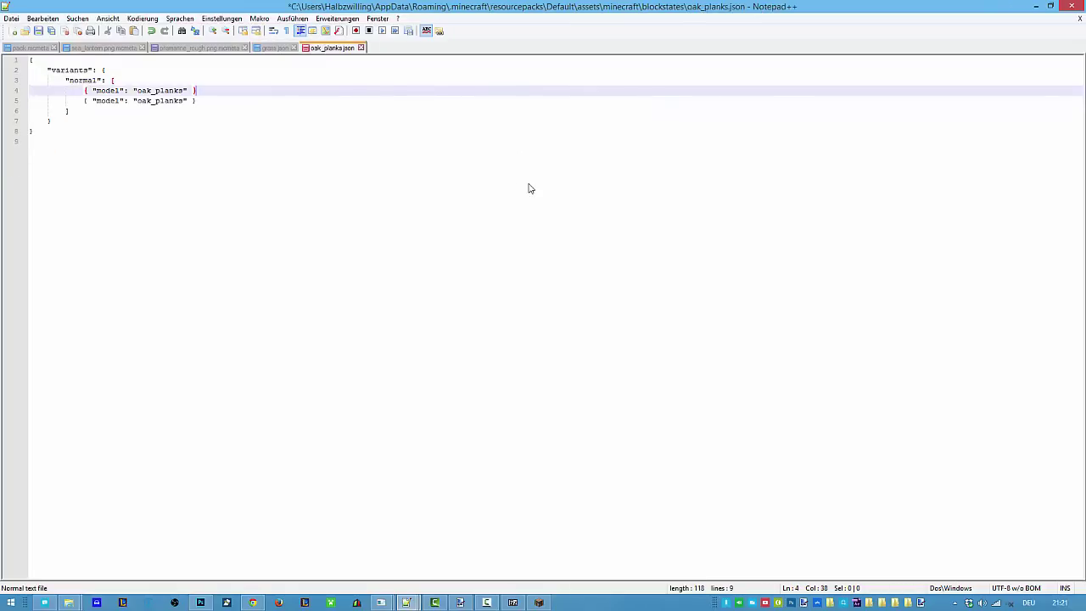
{"action": "key", "text": "ctrl+d"}
{"action": "key", "text": "ctrl+d"}
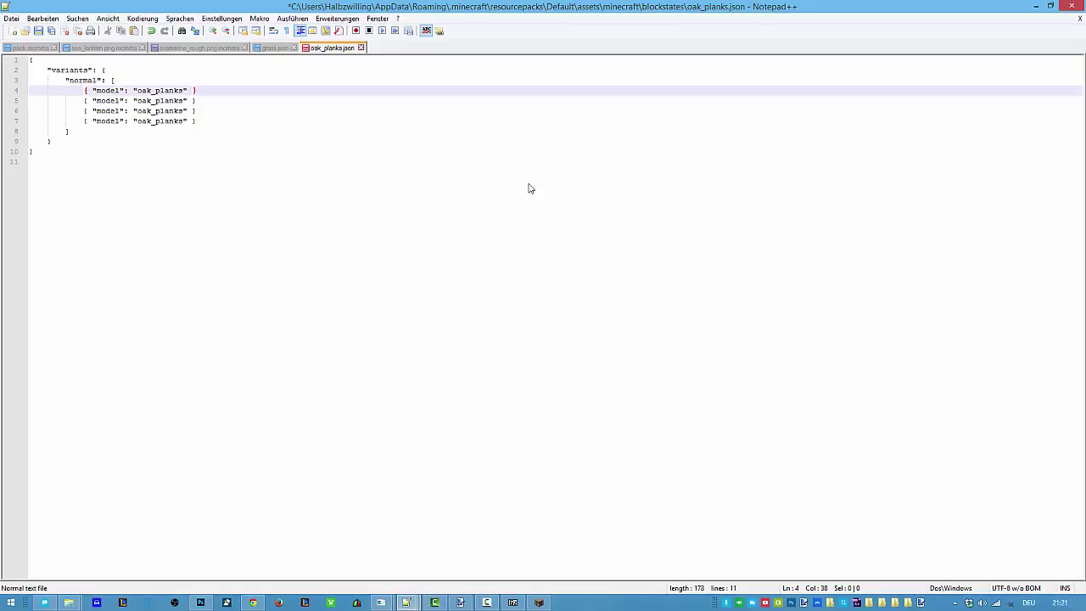
Examine the "y" rotation values of the second, third and fourth grass_normal entries in grass.json
{"action": "key", "text": "ctrl+Tab"}
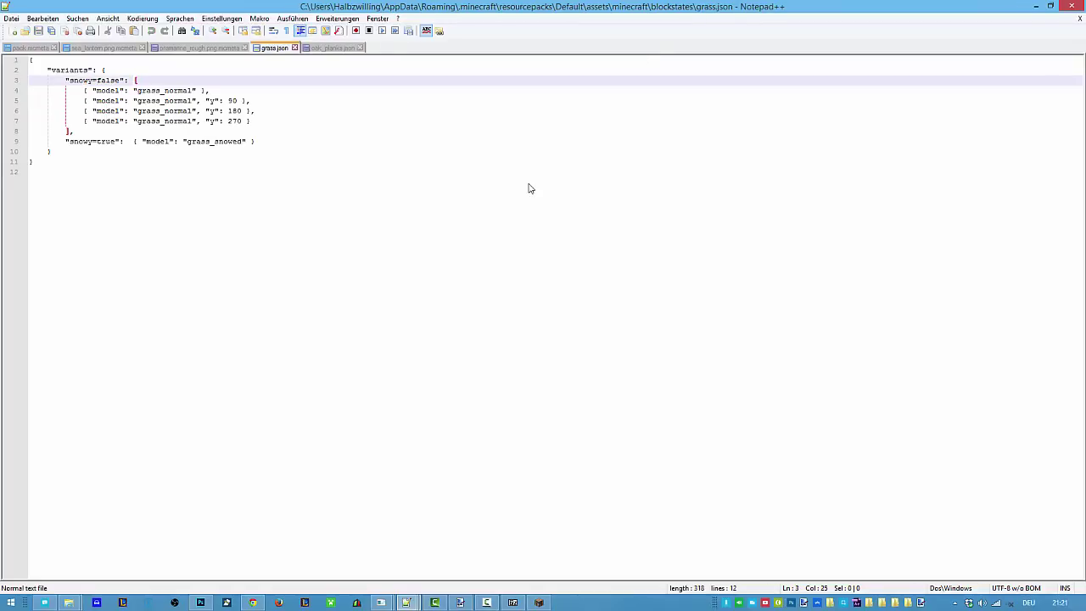
{"action": "key", "text": "Down"}
{"action": "key", "text": "Down"}
{"action": "key", "text": "shift+Right"}
{"action": "key", "text": "shift+Right"}
{"action": "key", "text": "shift+Right"}
{"action": "key", "text": "shift+Right"}
{"action": "key", "text": "shift+Right"}
{"action": "key", "text": "shift+Right"}
{"action": "key", "text": "shift+Right"}
{"action": "key", "text": "shift+Right"}
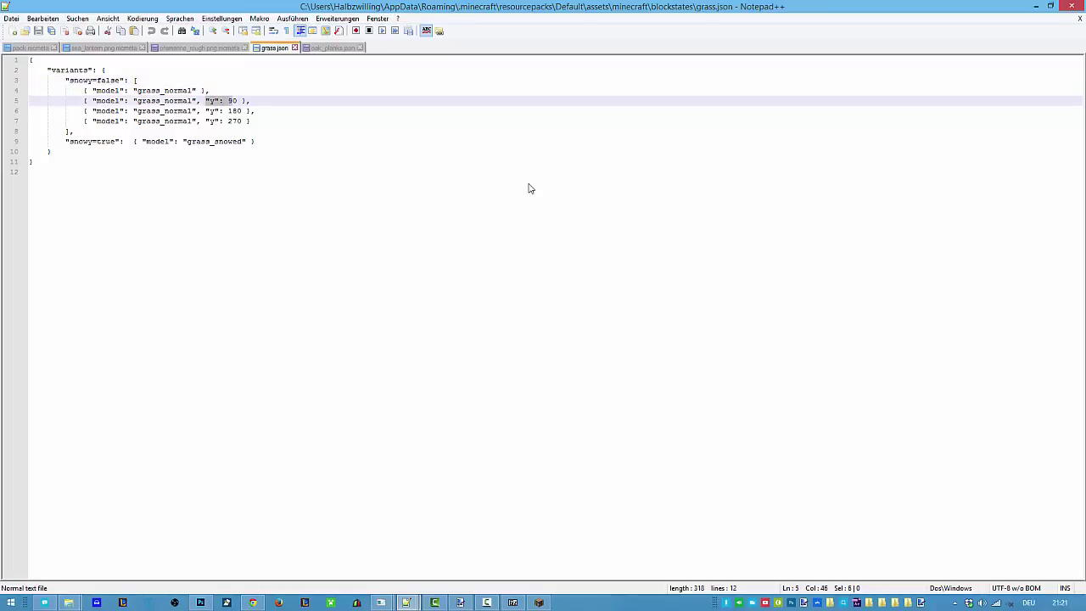
{"action": "key", "text": "shift+Left"}
{"action": "key", "text": "Right"}
{"action": "key", "text": "Left"}
{"action": "key", "text": "Left"}
{"action": "key", "text": "shift+Right"}
{"action": "key", "text": "shift+Right"}
{"action": "key", "text": "Down"}
{"action": "key", "text": "Left"}
{"action": "key", "text": "Left"}
{"action": "key", "text": "shift+Right"}
{"action": "key", "text": "shift+Right"}
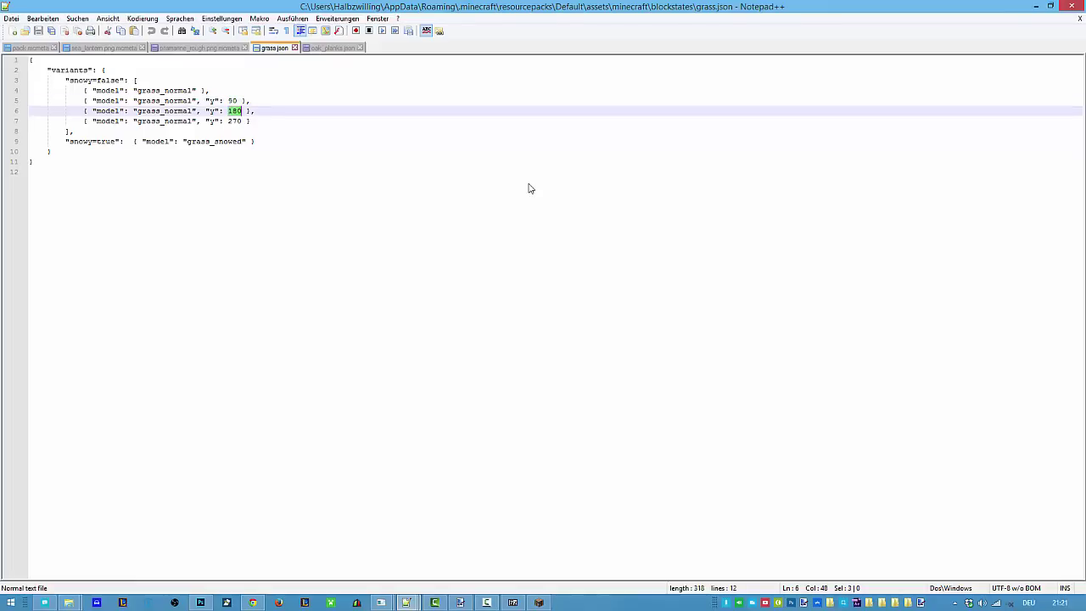
{"action": "key", "text": "Down"}
{"action": "key", "text": "Left"}
{"action": "key", "text": "Left"}
{"action": "key", "text": "shift+Right"}
{"action": "key", "text": "shift+Right"}
{"action": "key", "text": "Left"}
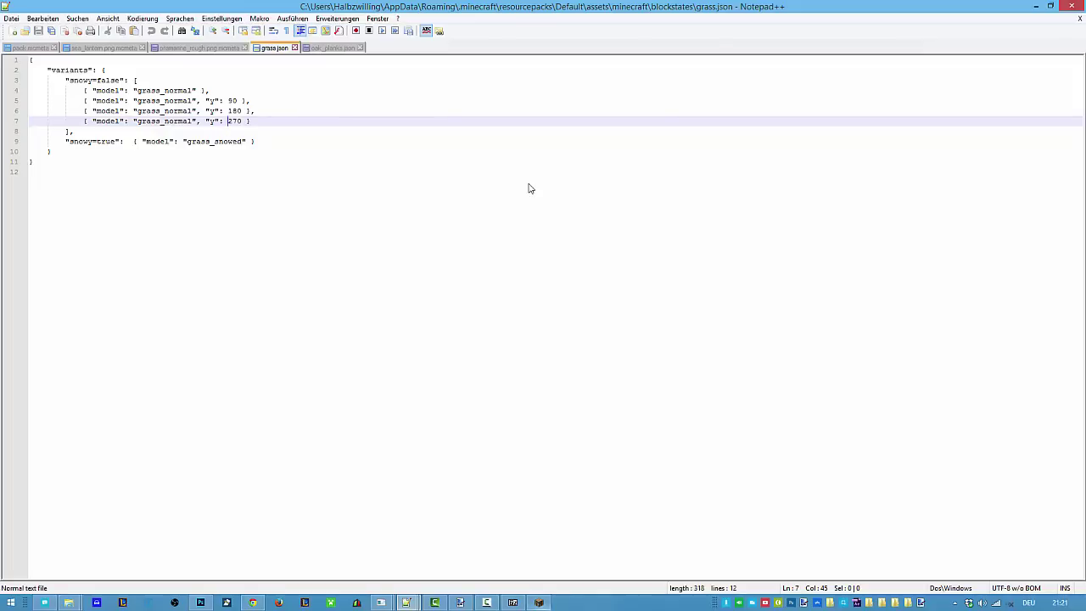
Switch to Minecraft, return to the world and look at the plank pattern on the oak platform
{"action": "left_click", "coordinate": [538, 604]}
{"action": "left_click", "coordinate": [544, 285]}
{"action": "double_click", "coordinate": [528, 187]}
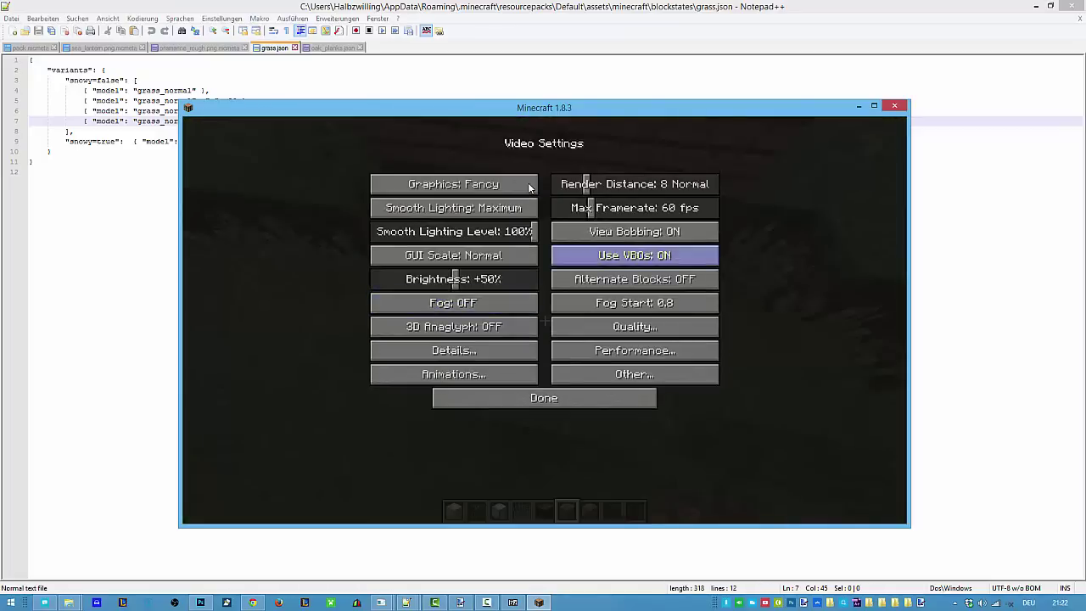
{"action": "key", "text": "Escape"}
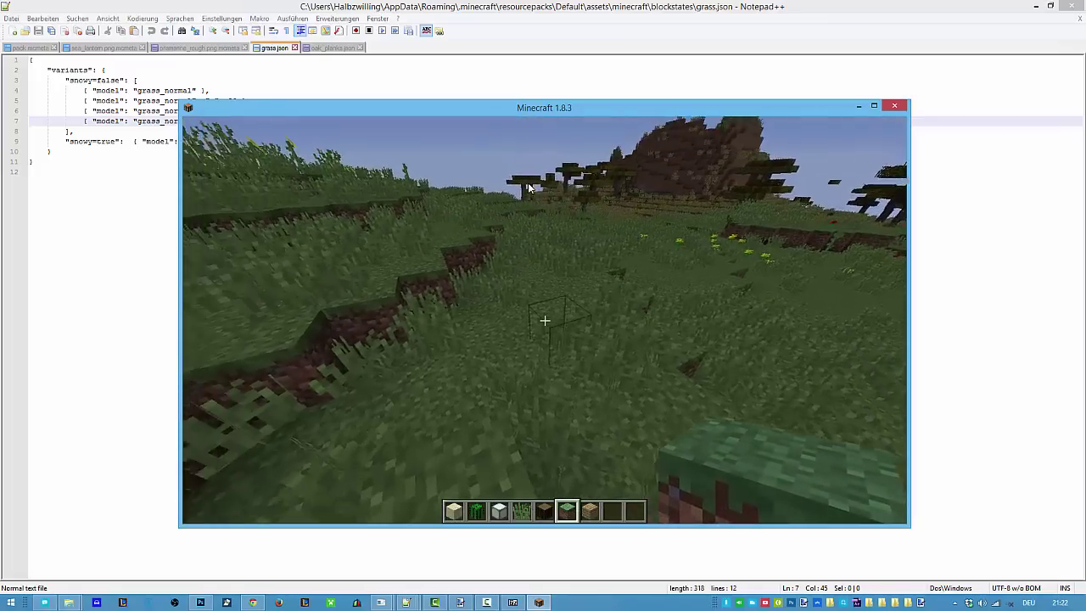
{"action": "key", "text": "w"}
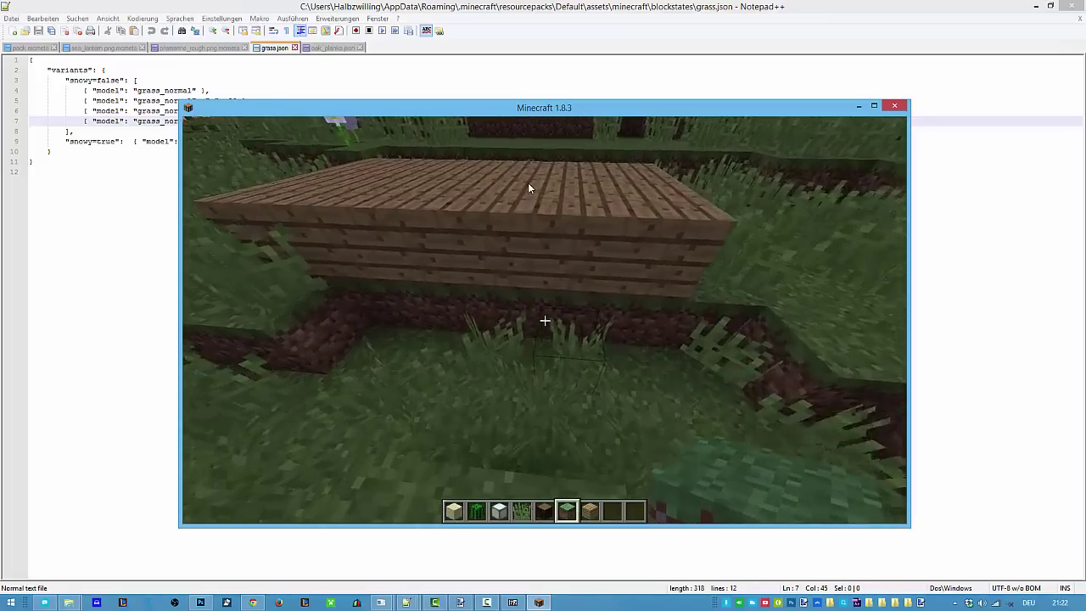
{"action": "key", "text": "space"}
{"action": "key", "text": "e"}
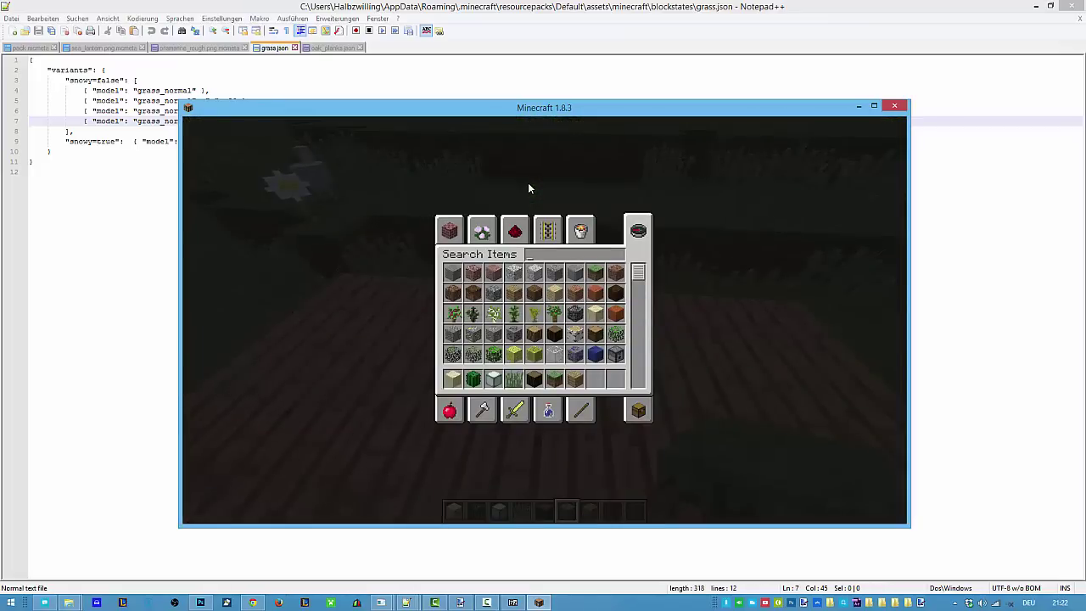
Back in Notepad++, copy the , "y": 90 rotation text from the second grass_normal entry in grass.json
{"action": "key", "text": "alt+Tab"}
{"action": "key", "text": "ctrl+Tab"}
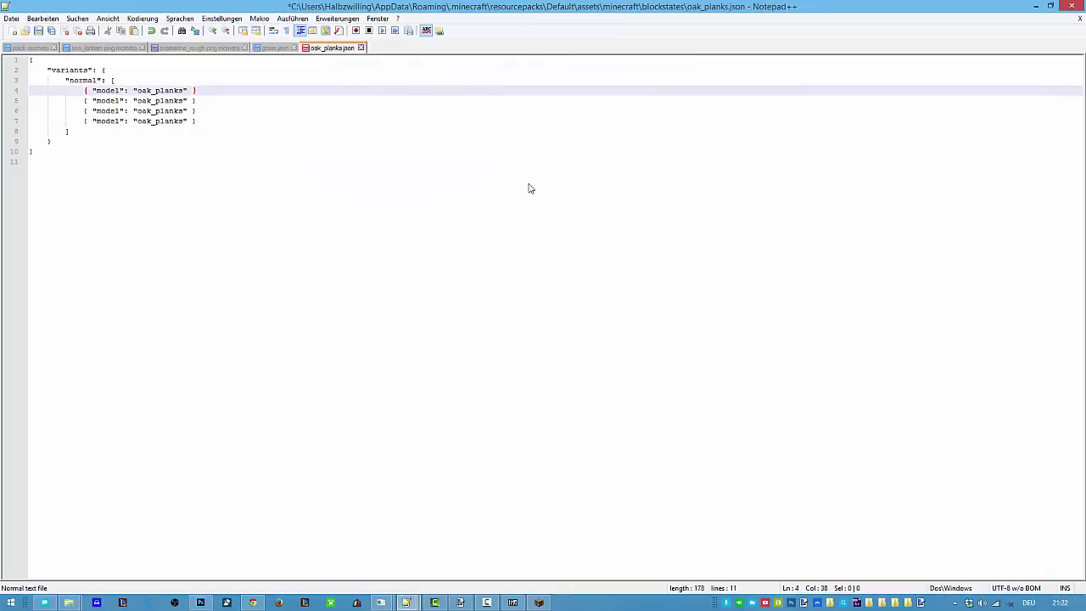
{"action": "key", "text": "ctrl+shift+Tab"}
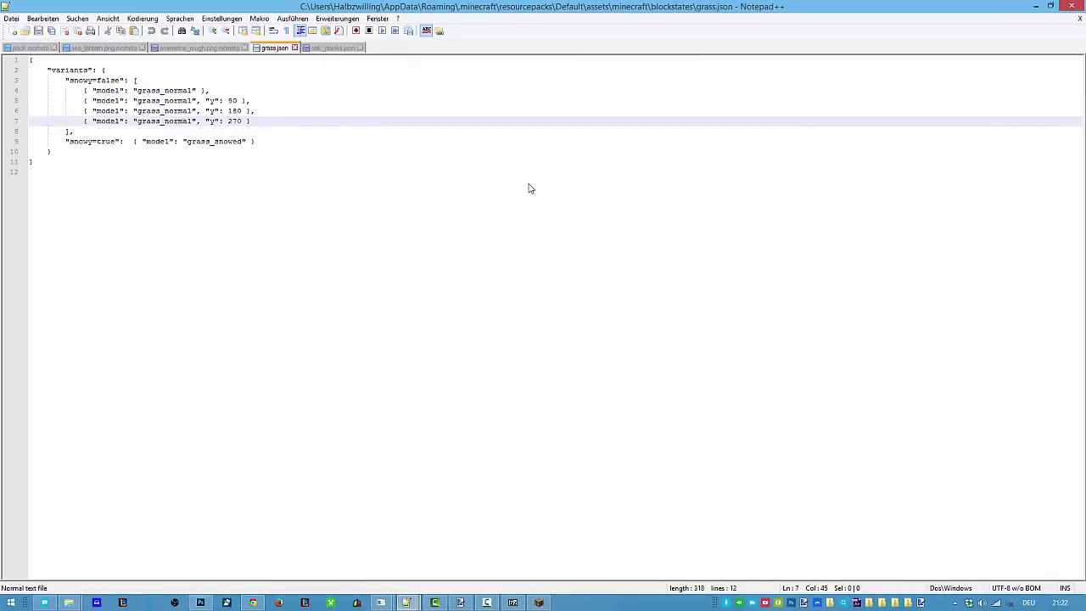
{"action": "key", "text": "Up"}
{"action": "key", "text": "Up"}
{"action": "key", "text": "Left"}
{"action": "key", "text": "Left"}
{"action": "key", "text": "Left"}
{"action": "key", "text": "Left"}
{"action": "key", "text": "Left"}
{"action": "key", "text": "Left"}
{"action": "key", "text": "Left"}
{"action": "key", "text": "shift+Right"}
{"action": "key", "text": "shift+Right"}
{"action": "key", "text": "shift+Right"}
{"action": "key", "text": "shift+Right"}
{"action": "key", "text": "shift+Right"}
{"action": "key", "text": "shift+Right"}
{"action": "key", "text": "shift+Right"}
{"action": "key", "text": "shift+Right"}
{"action": "key", "text": "shift+Right"}
{"action": "key", "text": "shift+Right"}
{"action": "key", "text": "ctrl+c"}
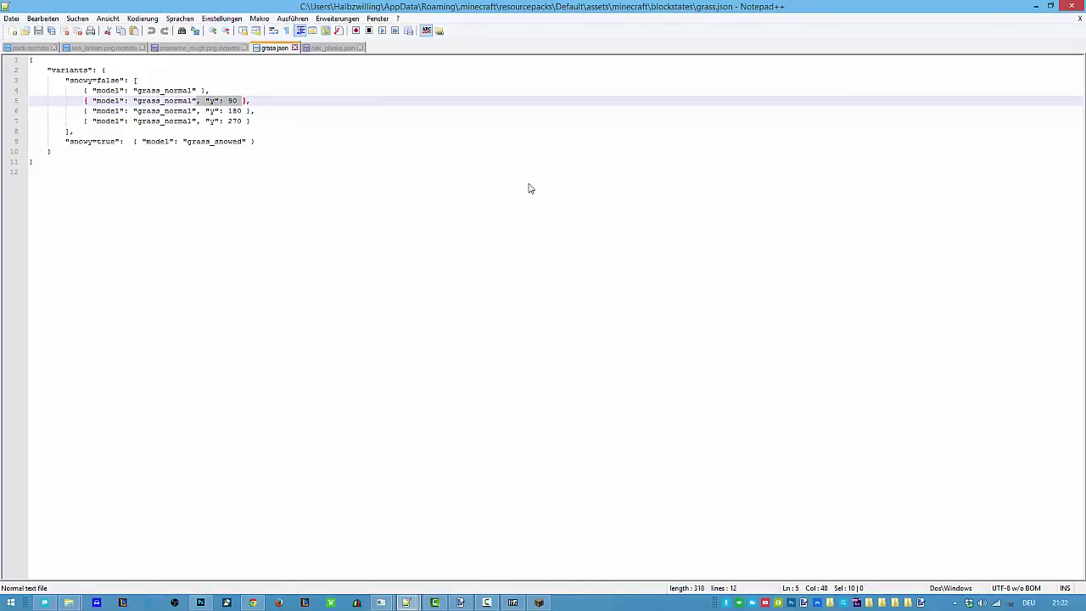
Paste , "y": 90 into the first three oak_planks entries in oak_planks.json and remove the surplus spaces before the closing braces
{"action": "key", "text": "ctrl+Tab"}
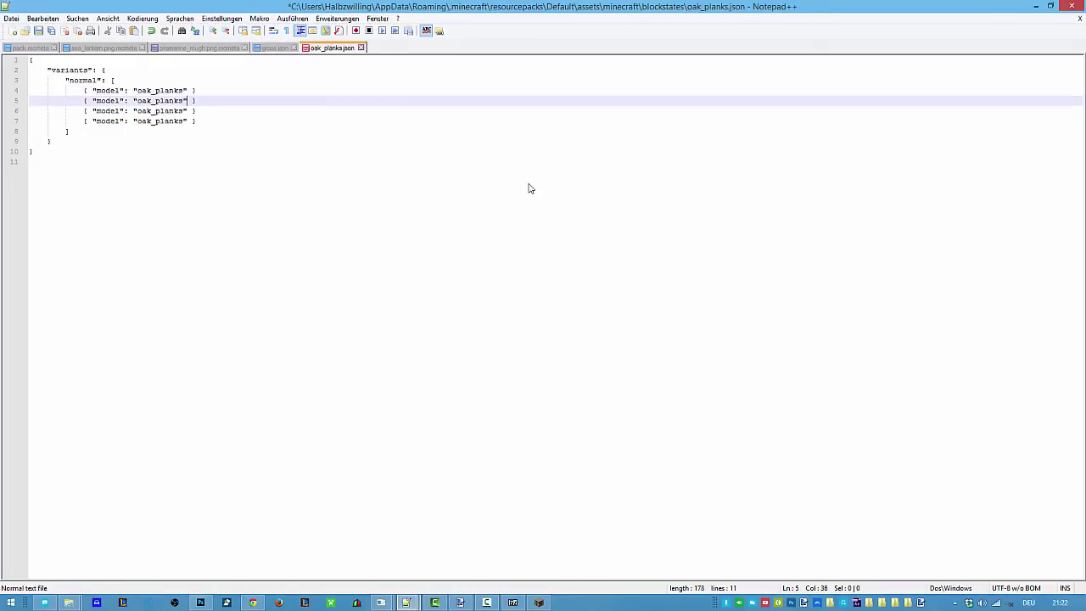
{"action": "key", "text": "ctrl+v"}
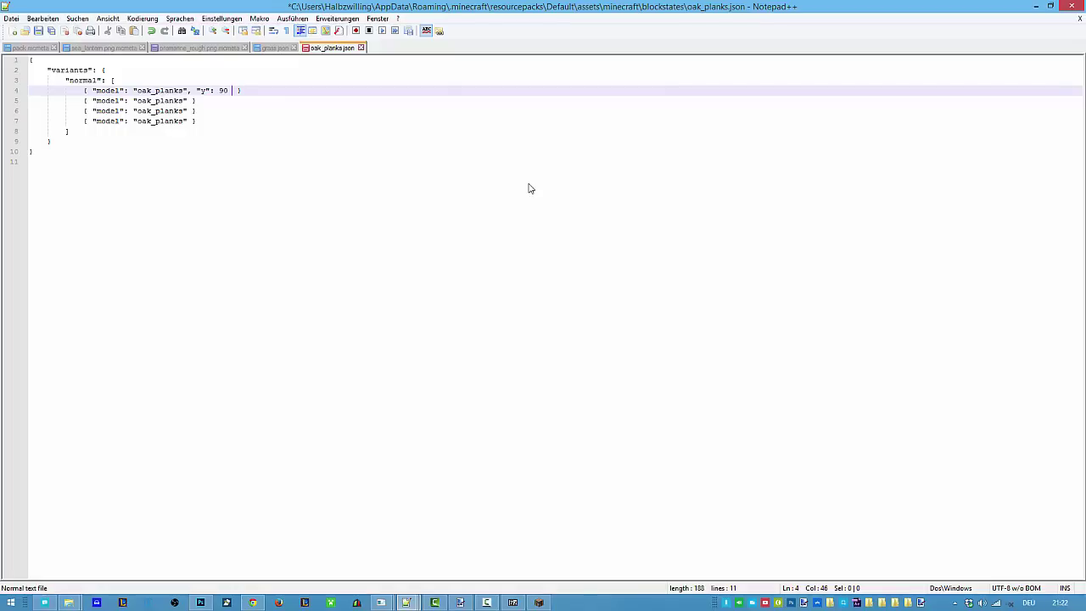
{"action": "key", "text": "Down"}
{"action": "key", "text": "Left"}
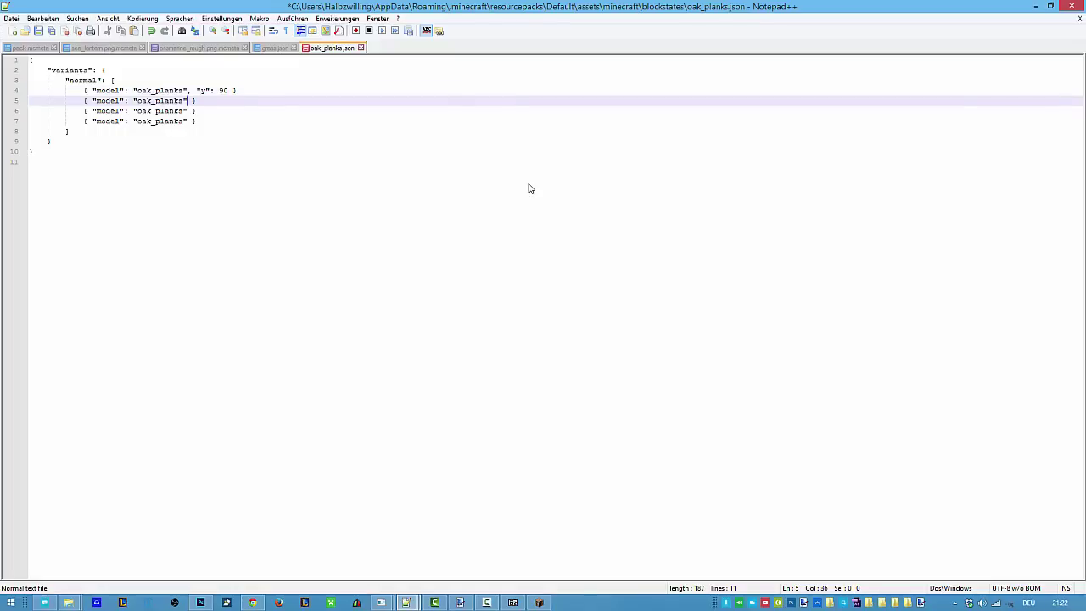
{"action": "key", "text": "ctrl+v"}
{"action": "key", "text": "Down"}
{"action": "key", "text": "Left"}
{"action": "key", "text": "ctrl+v"}
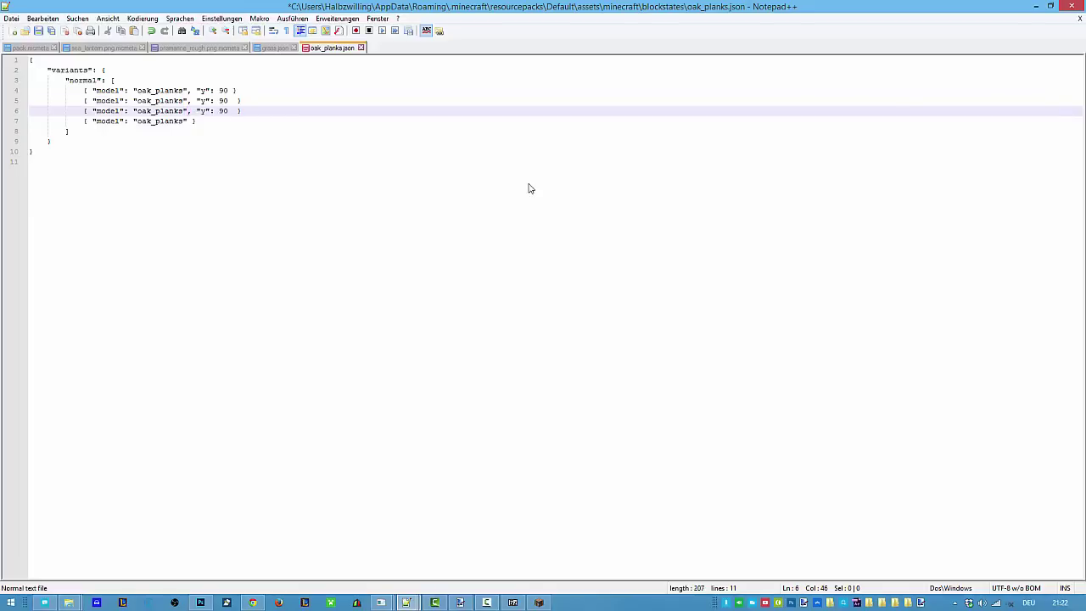
{"action": "key", "text": "Up"}
{"action": "key", "text": "Delete"}
{"action": "key", "text": "Down"}
{"action": "key", "text": "BackSpace"}
Set "y" to 180 in the second oak_planks entry and 270 in the third, and save the file
{"action": "key", "text": "Up"}
{"action": "key", "text": "BackSpace"}
{"action": "key", "text": "BackSpace"}
{"action": "type", "text": "180"}
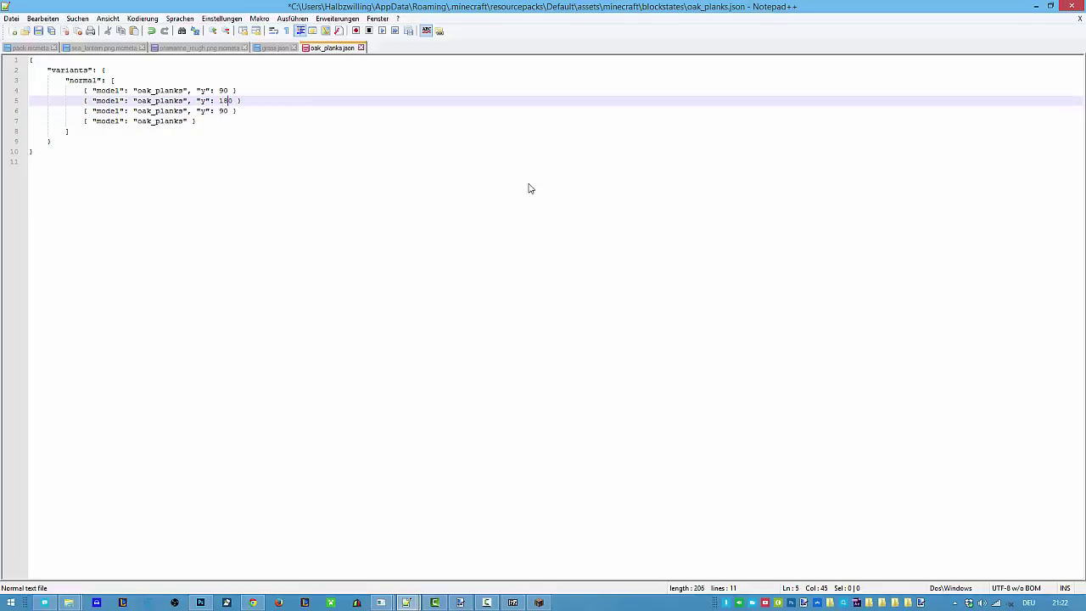
{"action": "key", "text": "Down"}
{"action": "key", "text": "BackSpace"}
{"action": "key", "text": "BackSpace"}
{"action": "type", "text": "20"}
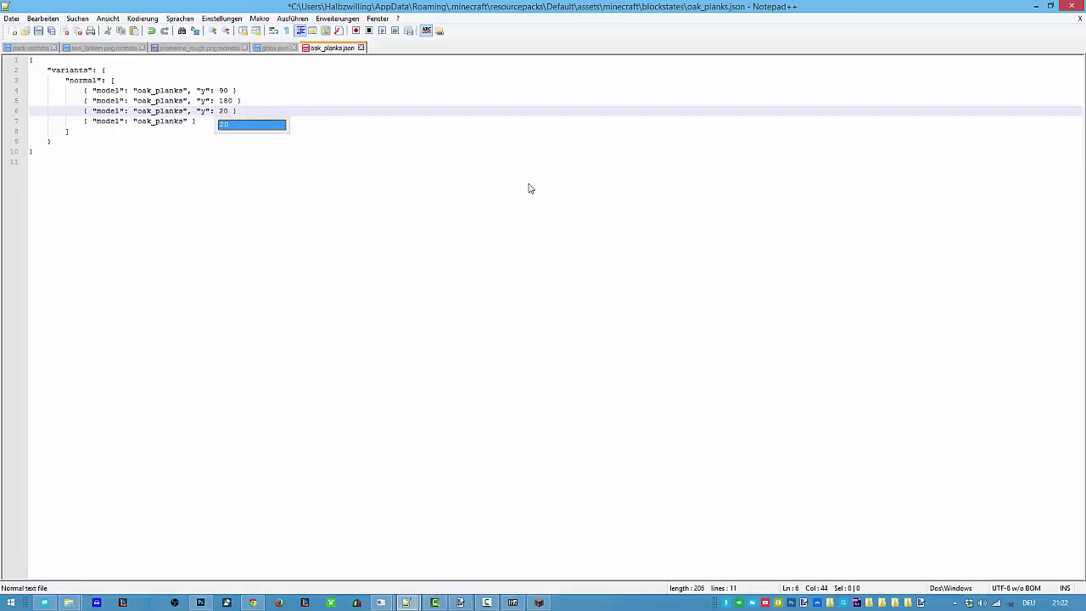
{"action": "type", "text": "70"}
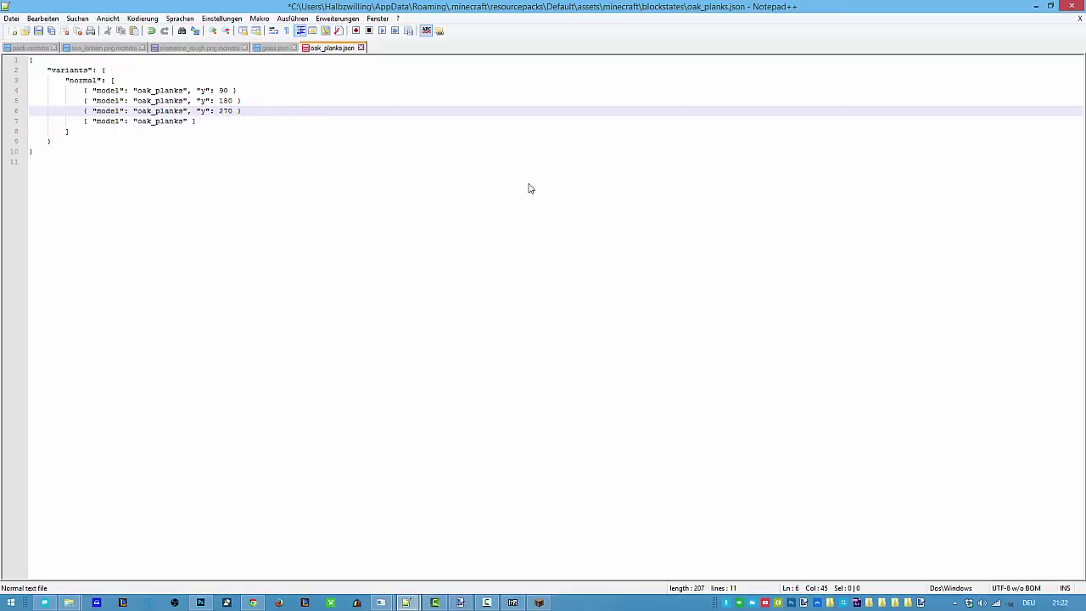
{"action": "key", "text": "ctrl+s"}
Switch to Minecraft and reload the resource pack while facing the oak plank platform to test the rotated variants
{"action": "key", "text": "alt+Tab"}
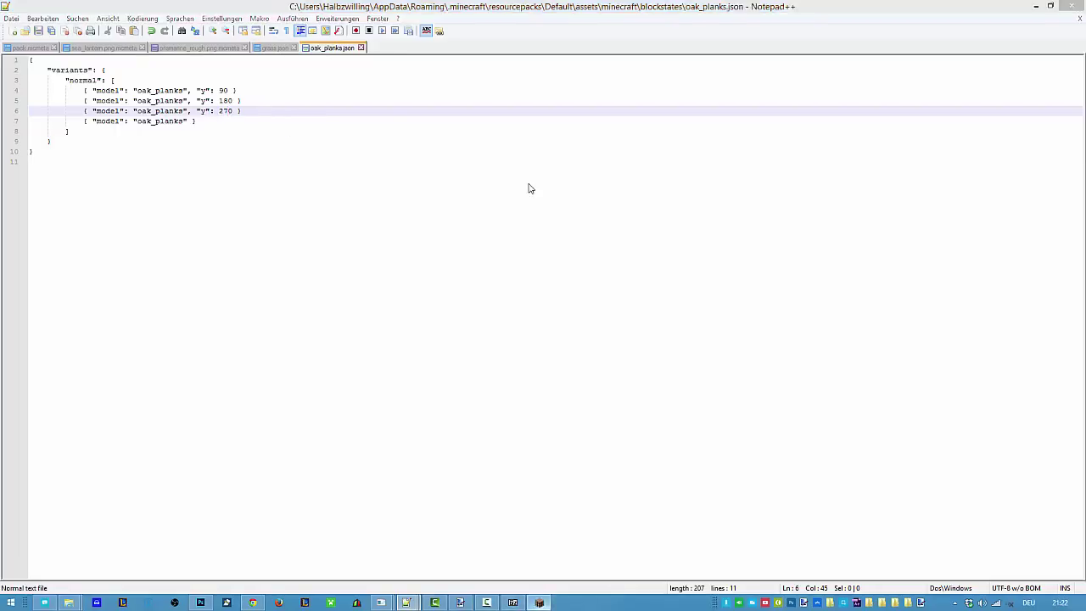
{"action": "key", "text": "e"}
{"action": "scroll", "coordinate": [530, 188], "scroll_direction": "down", "scroll_amount": 1}
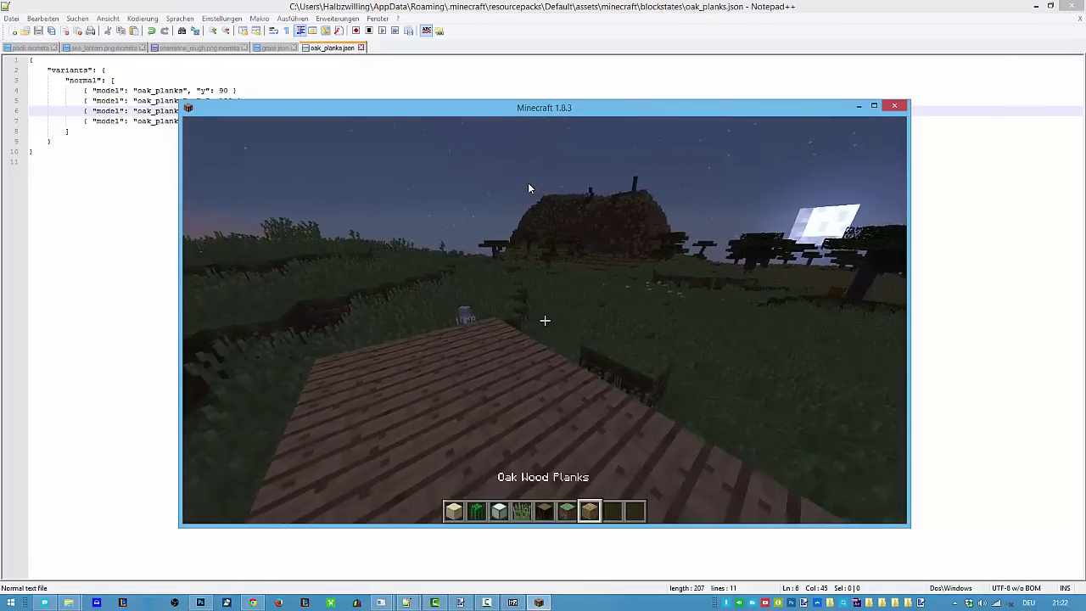
{"action": "key", "text": "w"}
{"action": "scroll", "coordinate": [529, 188], "scroll_direction": "down", "scroll_amount": 2}
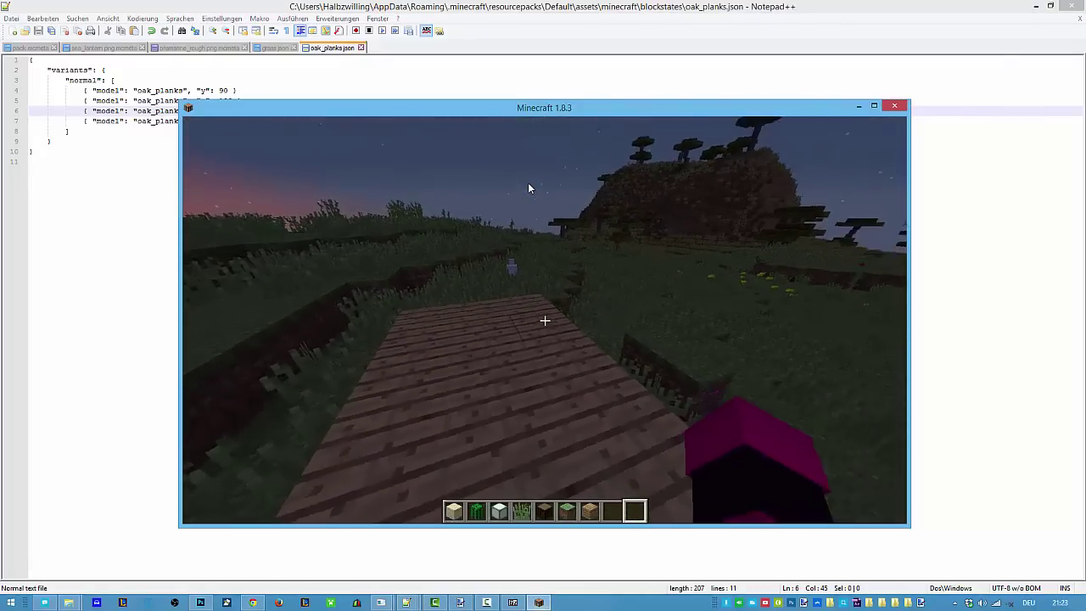
{"action": "key", "text": "F3"}
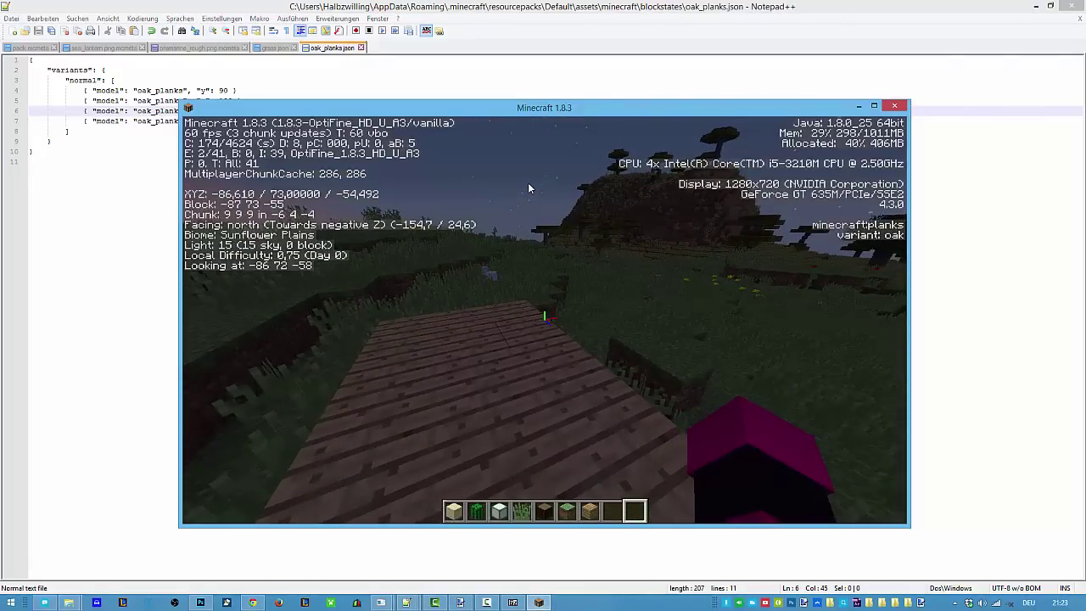
{"action": "key", "text": "F3+t"}
{"action": "key", "text": "F3"}
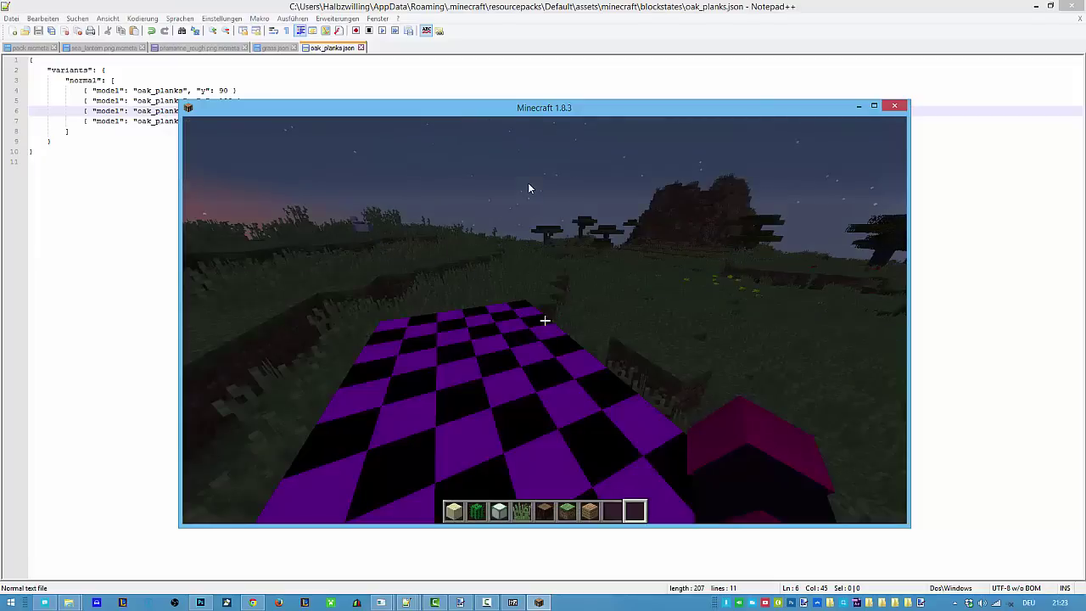
{"action": "key", "text": "e"}
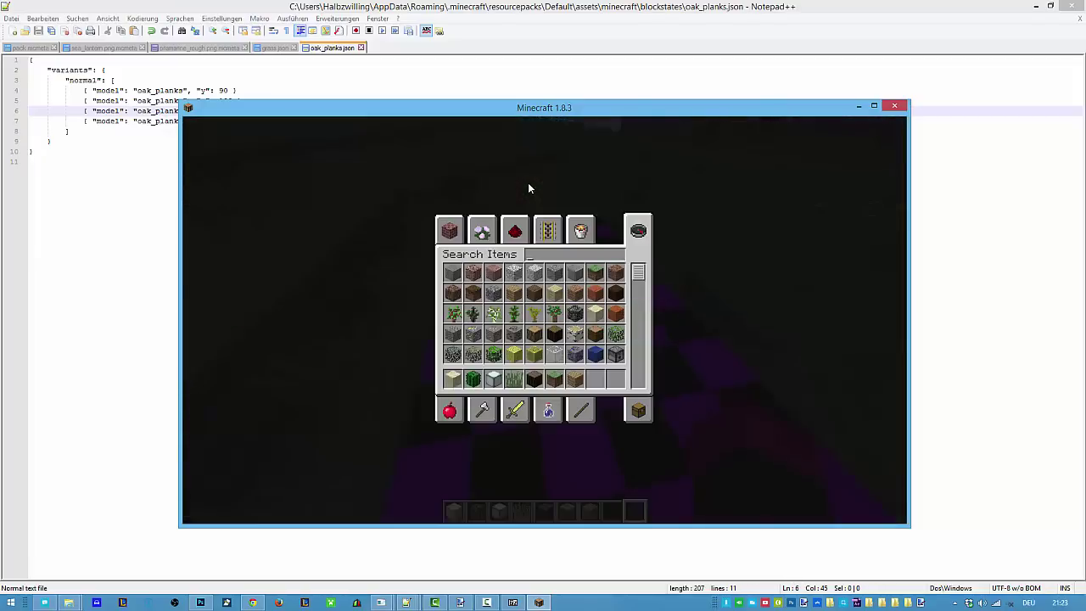
In oak_planks.json, add a comma after each of the first three model entries, none after the last, and save
{"action": "key", "text": "alt+Tab"}
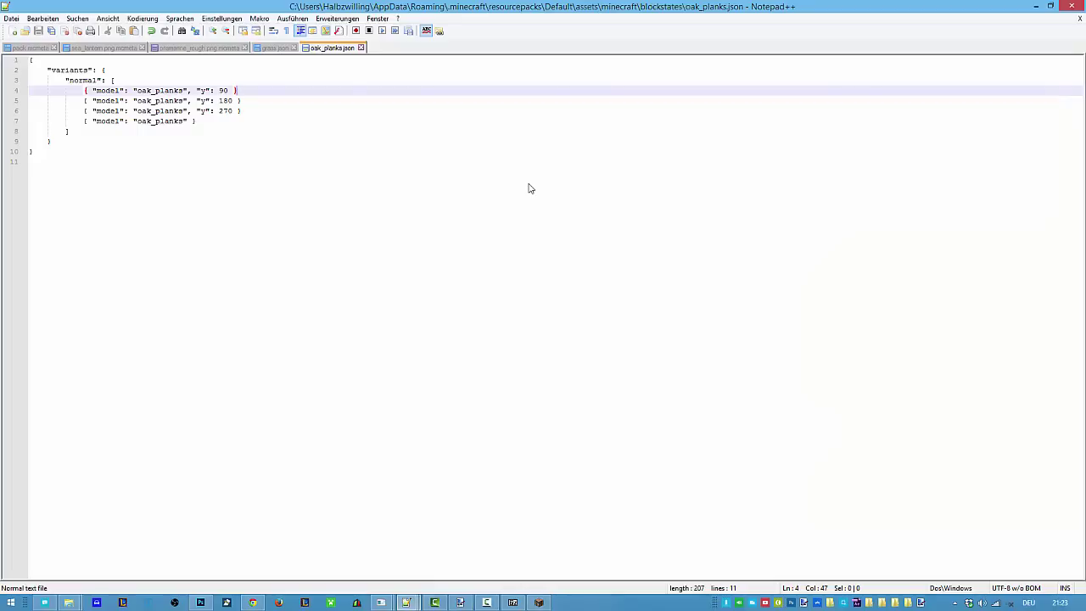
{"action": "type", "text": ","}
{"action": "key", "text": "Down"}
{"action": "type", "text": ","}
{"action": "key", "text": "Down"}
{"action": "type", "text": ","}
{"action": "key", "text": "Down"}
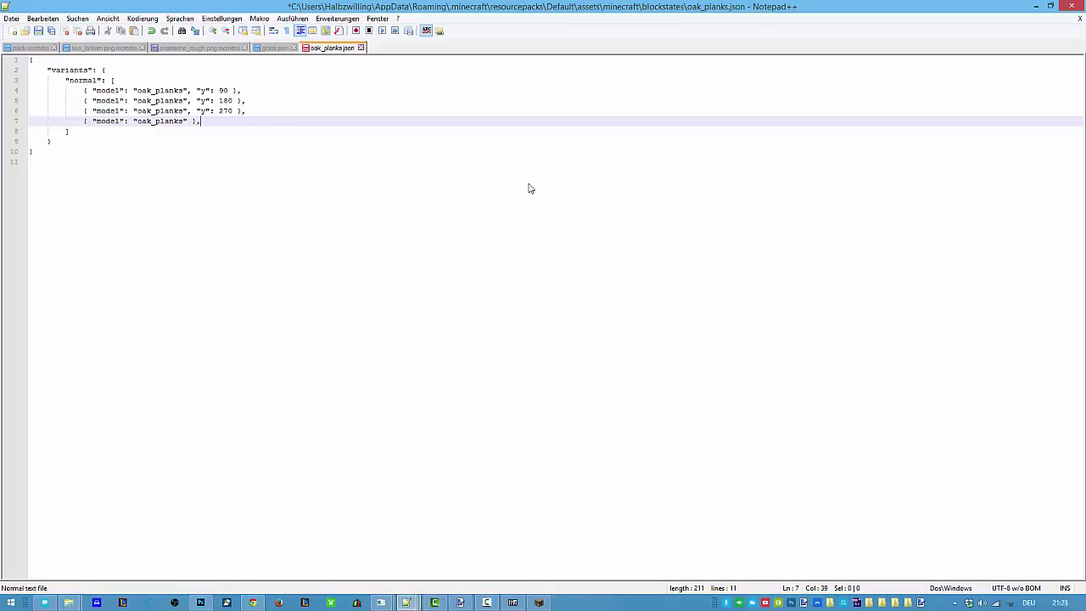
{"action": "key", "text": "Down"}
{"action": "key", "text": "shift+Up"}
{"action": "key", "text": "Left"}
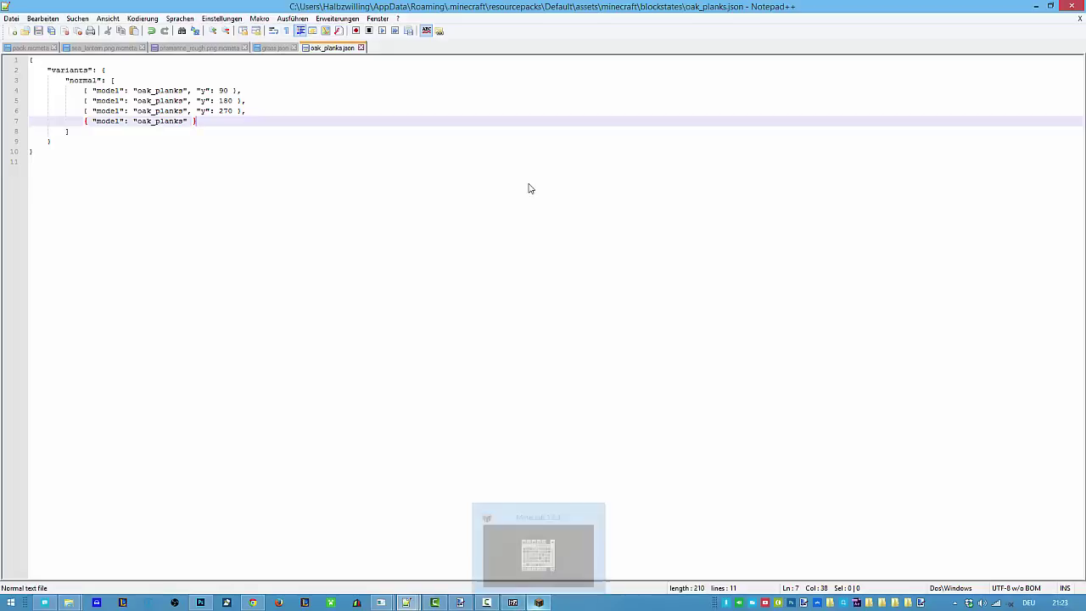
Return to the Minecraft world and reload the resource pack to apply the comma fix in oak_planks.json
{"action": "left_click", "coordinate": [539, 603]}
{"action": "key", "text": "Escape"}
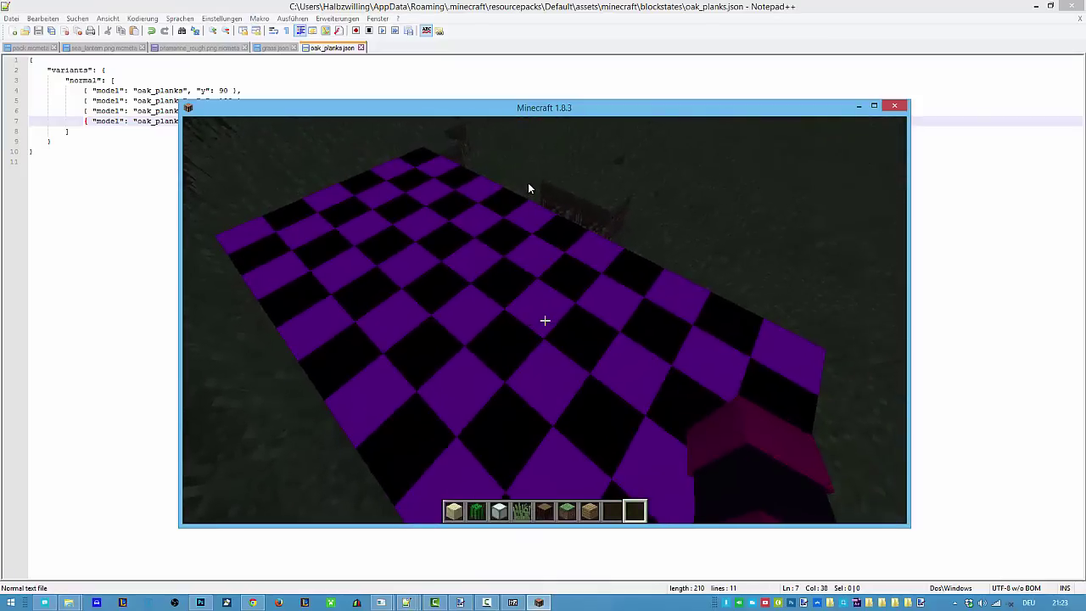
{"action": "key", "text": "F3"}
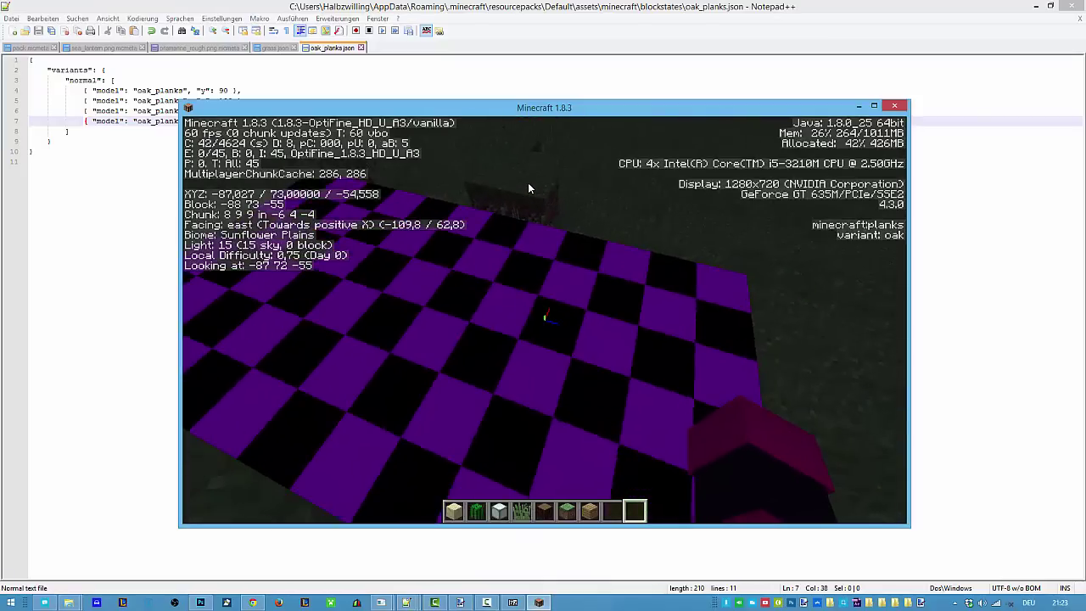
{"action": "key", "text": "F3+t"}
{"action": "key", "text": "F3"}
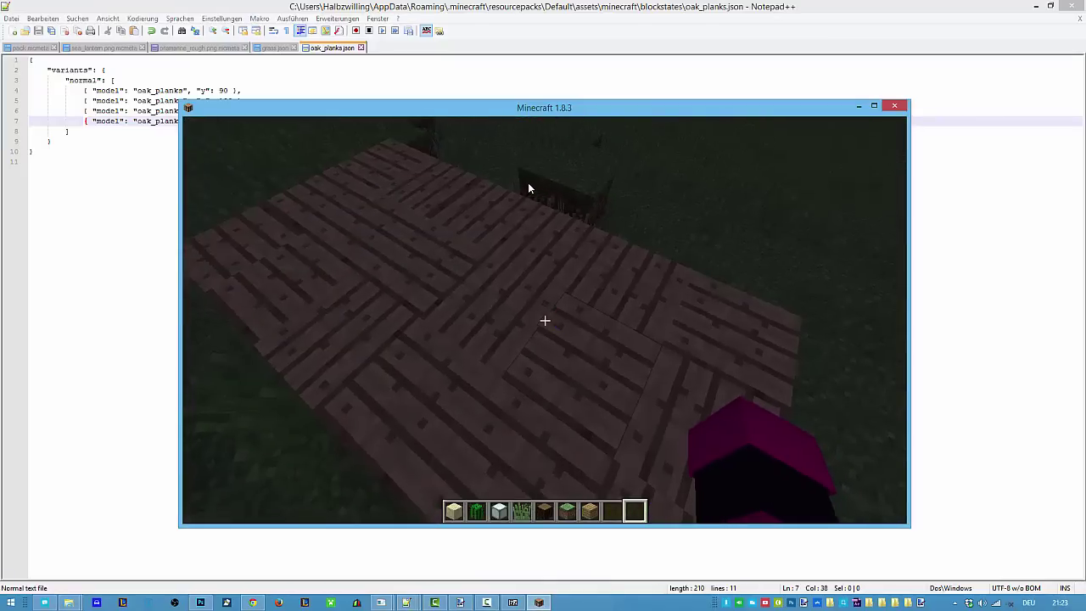
Examine the oak plank platform's texture rotations up close and from several sides in the world
{"action": "key", "text": "7"}
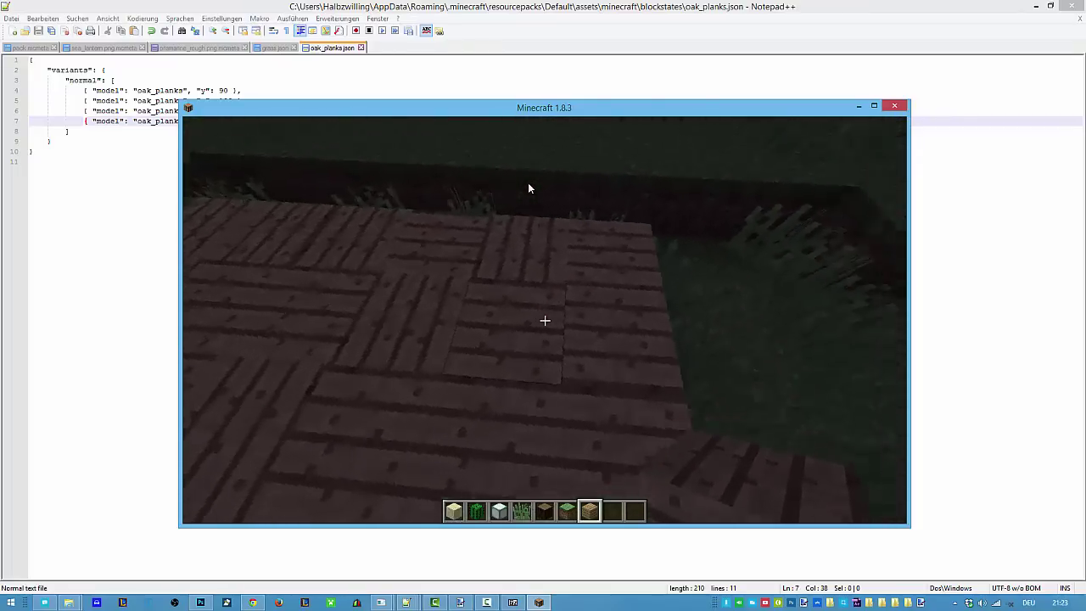
{"action": "key", "text": "8"}
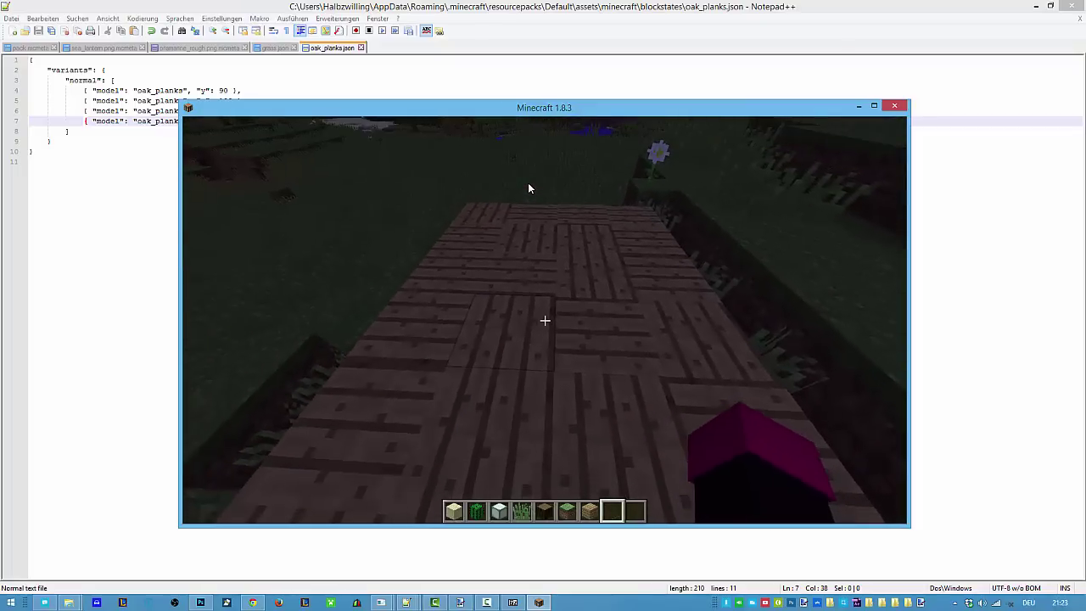
{"action": "key", "text": "1"}
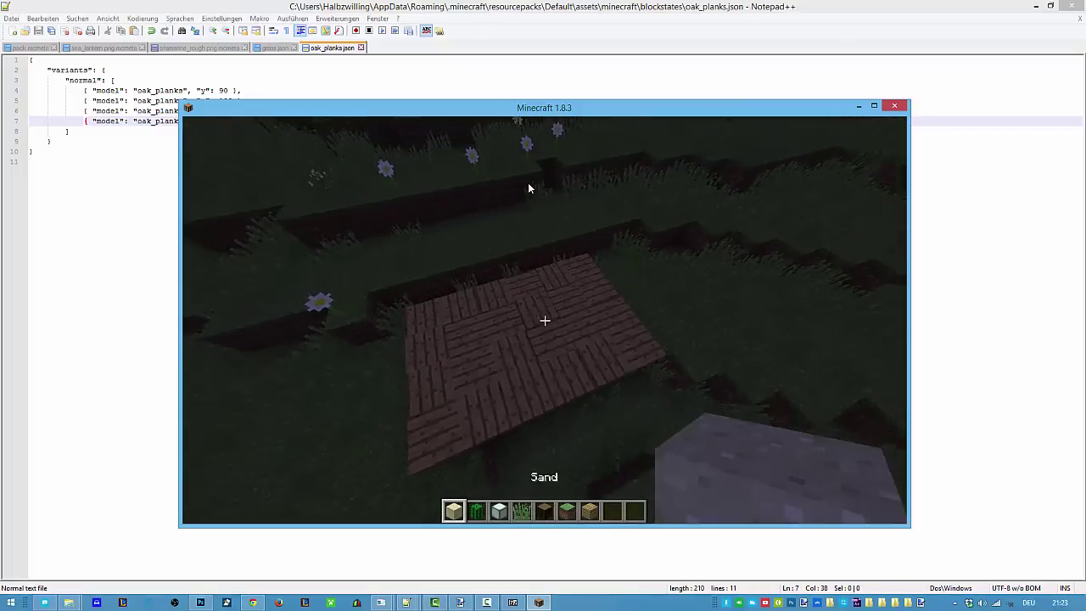
{"action": "key", "text": "7"}
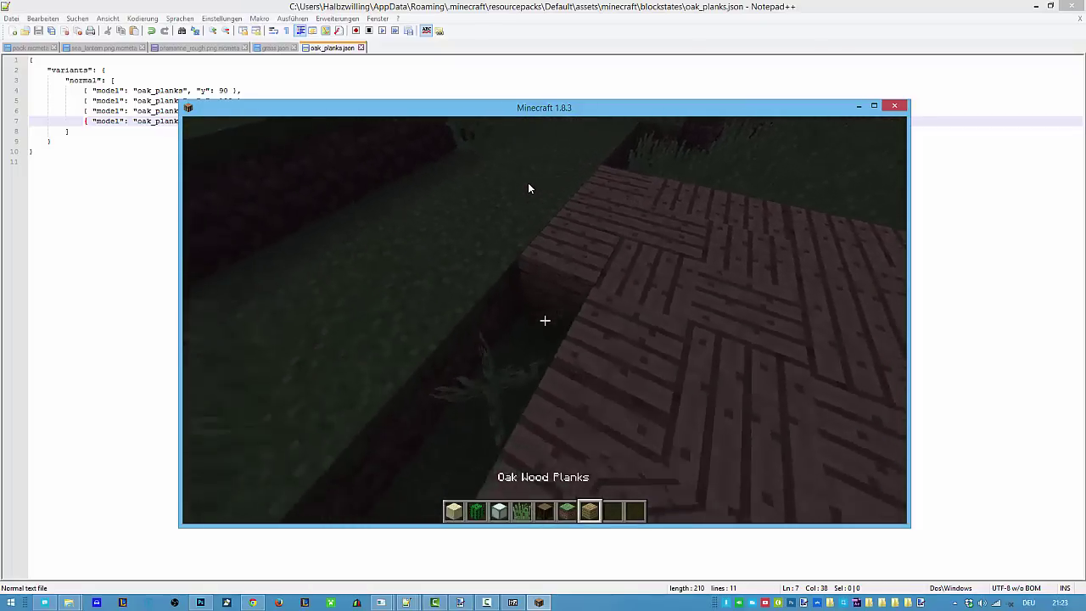
{"action": "left_click", "coordinate": [545, 320]}
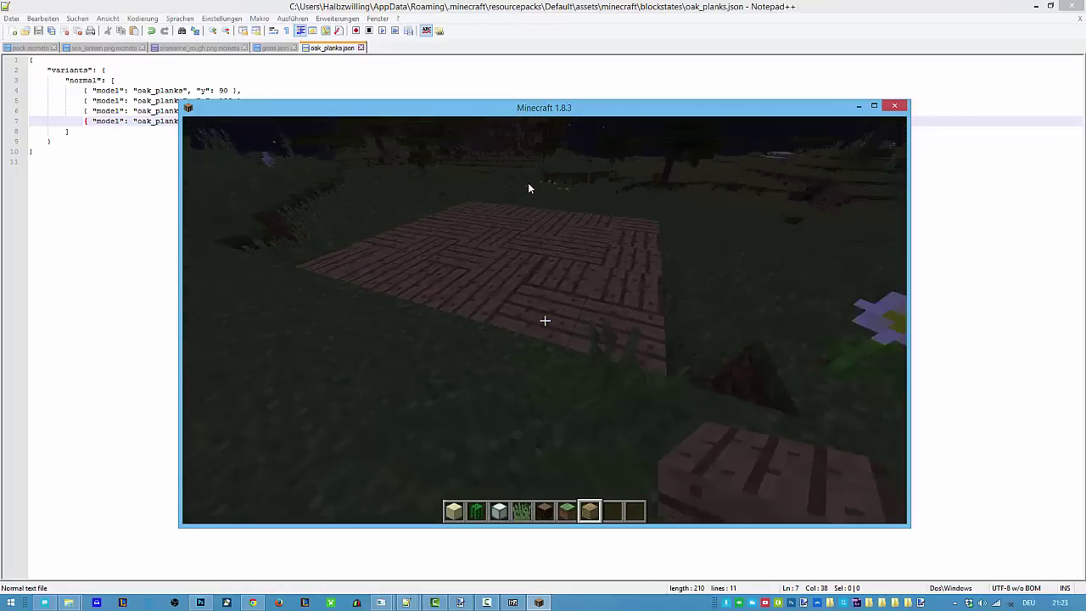
{"action": "key", "text": "s"}
{"action": "key", "text": "w"}
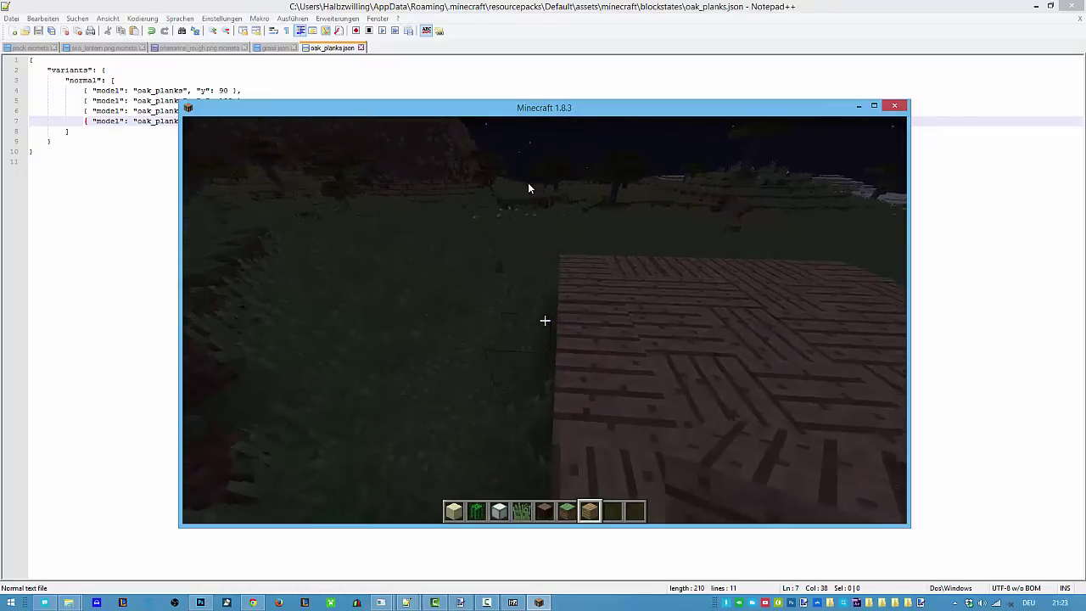
{"action": "key", "text": "s"}
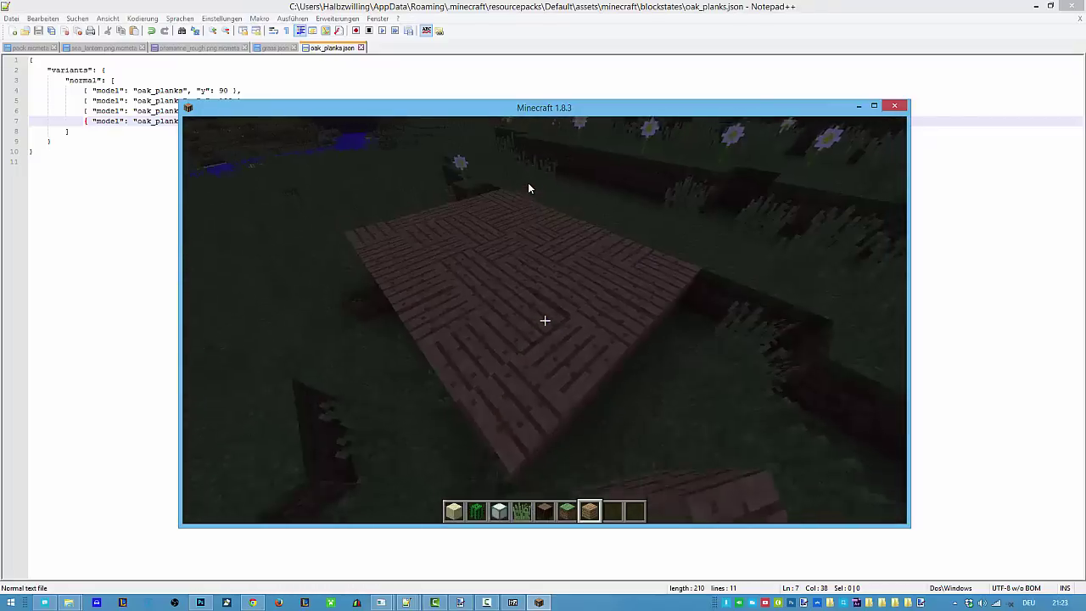
{"action": "key", "text": "a"}
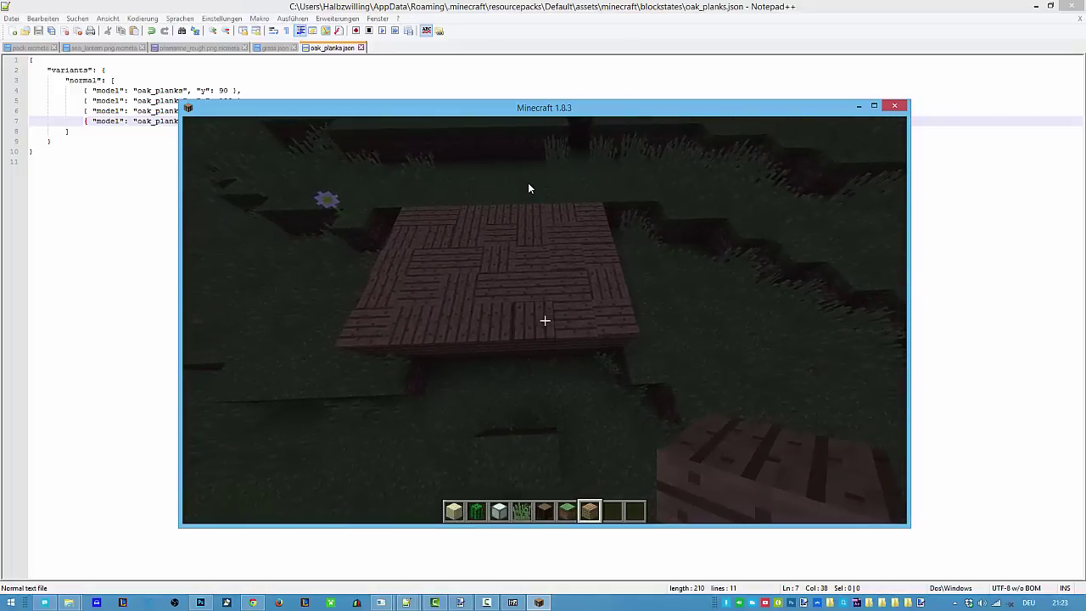
{"action": "key", "text": "a"}
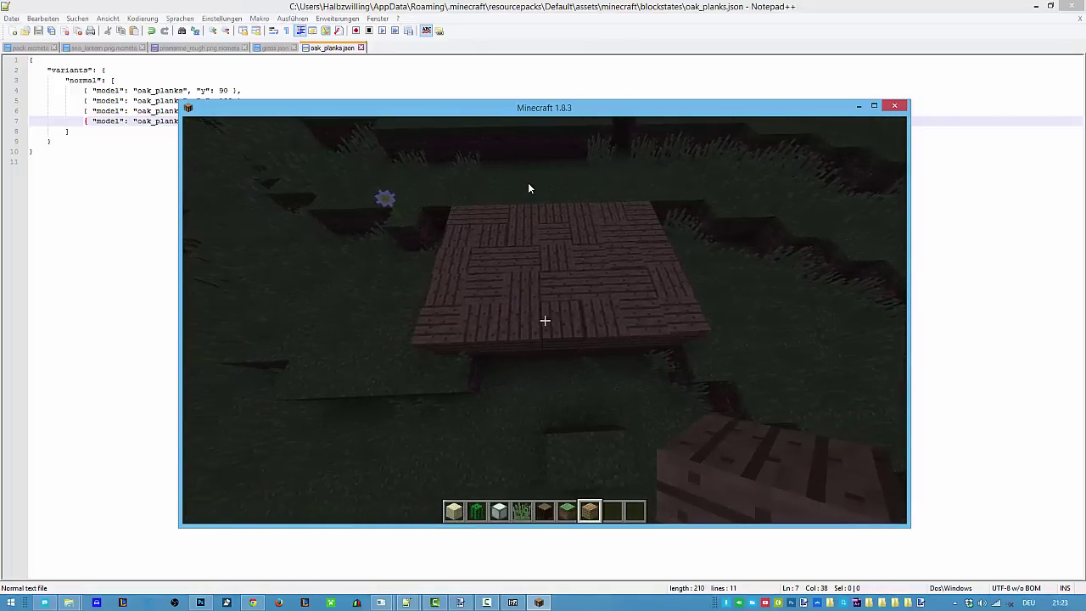
Inspect the rotated textures on the oak plank platform from above at several angles
{"action": "key", "text": "w"}
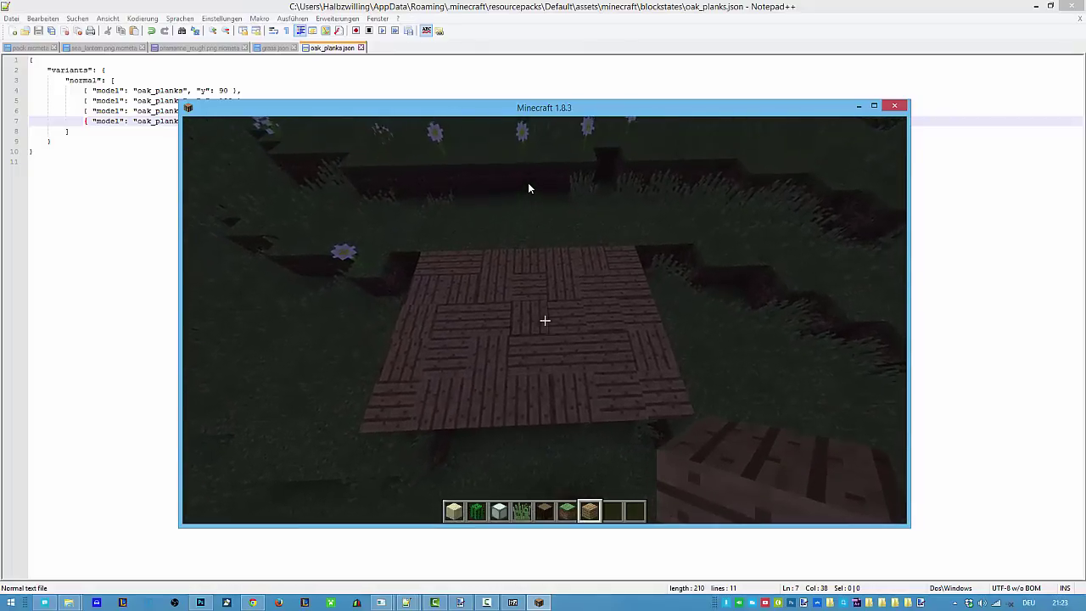
{"action": "key", "text": "d"}
{"action": "mouse_move", "coordinate": [528, 188]}
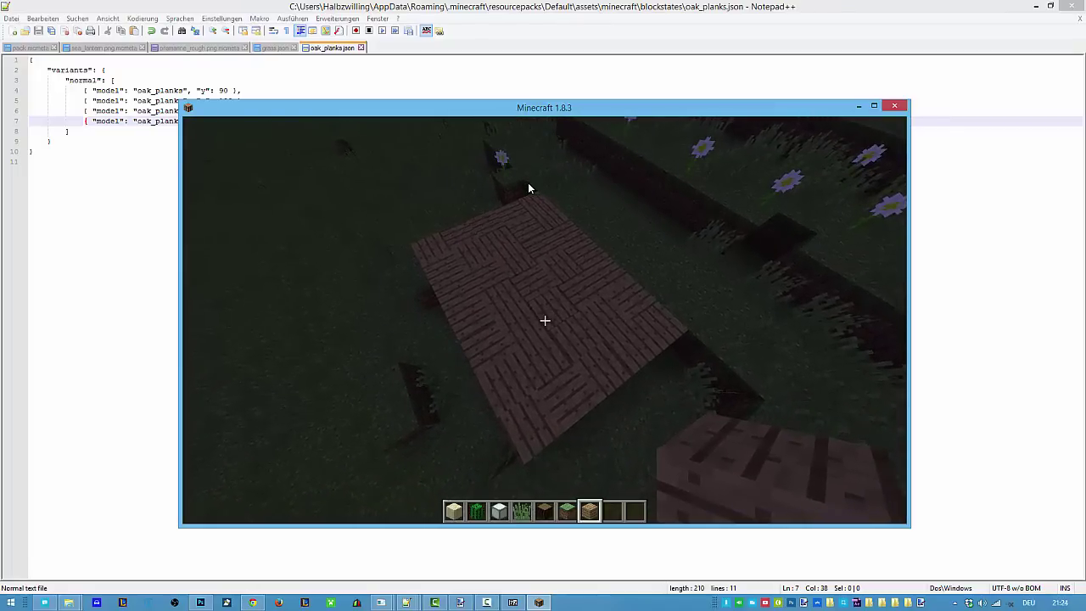
{"action": "key", "text": "a"}
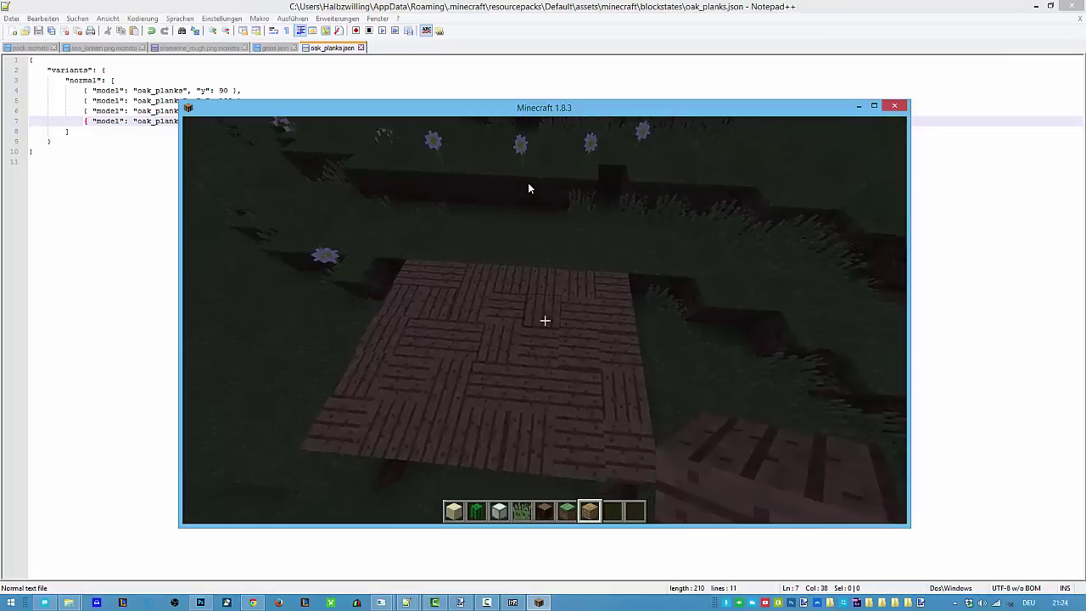
{"action": "key", "text": "w"}
{"action": "key", "text": "d"}
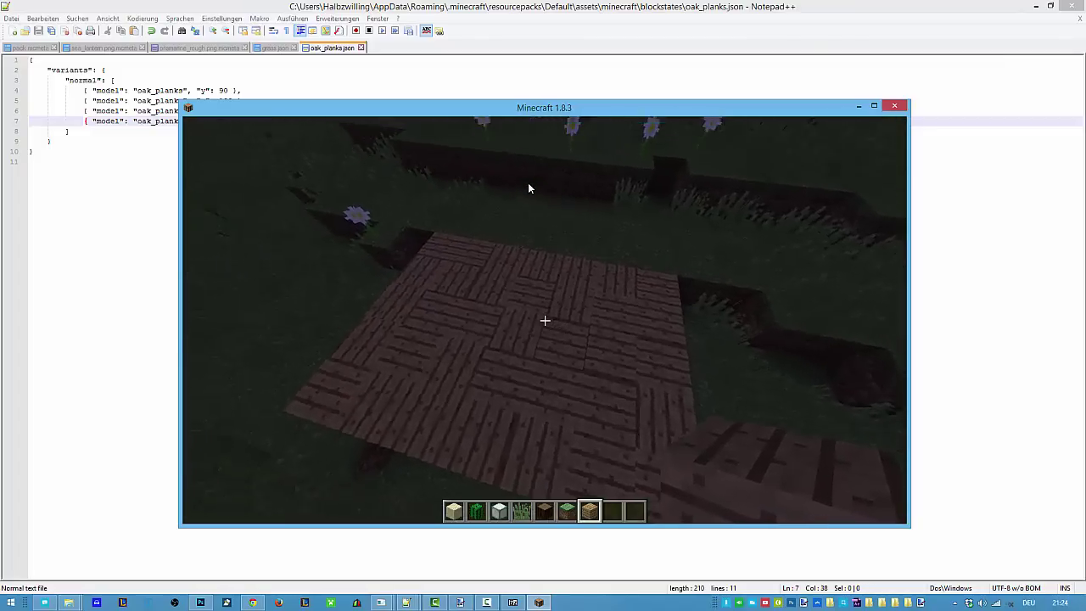
{"action": "key", "text": "a"}
{"action": "key", "text": "e"}
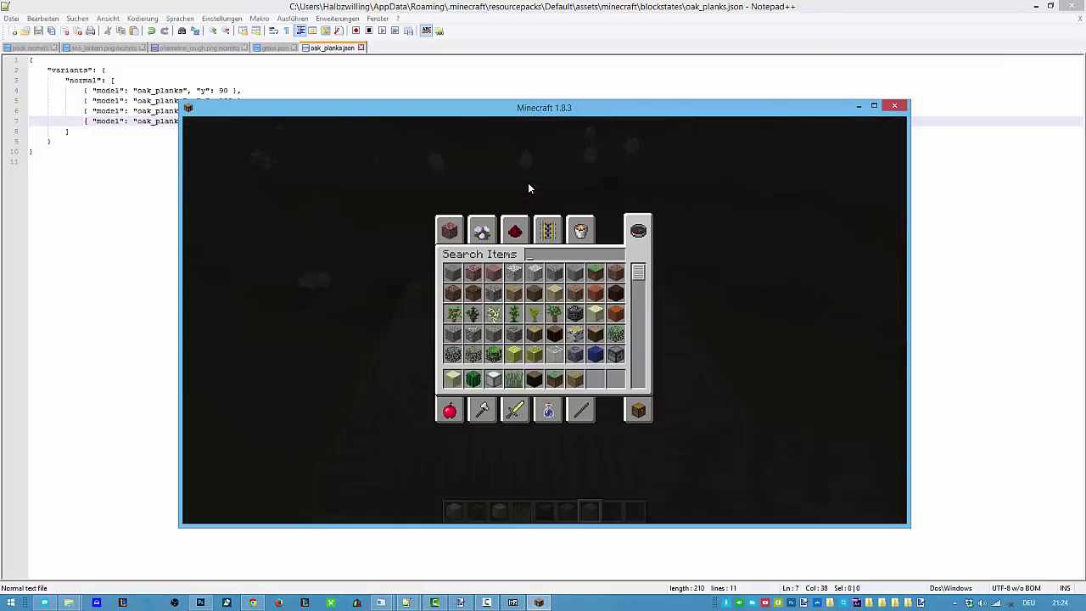
In oak_planks.json, copy and remove the two model entries with y 180 and y 270, then save the file
{"action": "key", "text": "alt+Tab"}
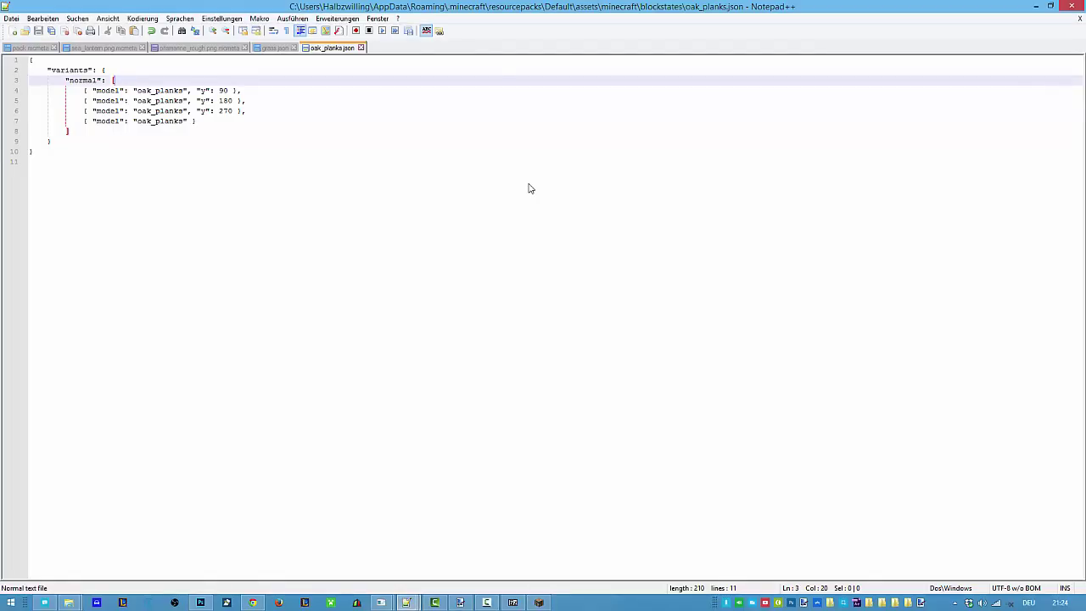
{"action": "key", "text": "Down"}
{"action": "key", "text": "Down"}
{"action": "key", "text": "Down"}
{"action": "key", "text": "End"}
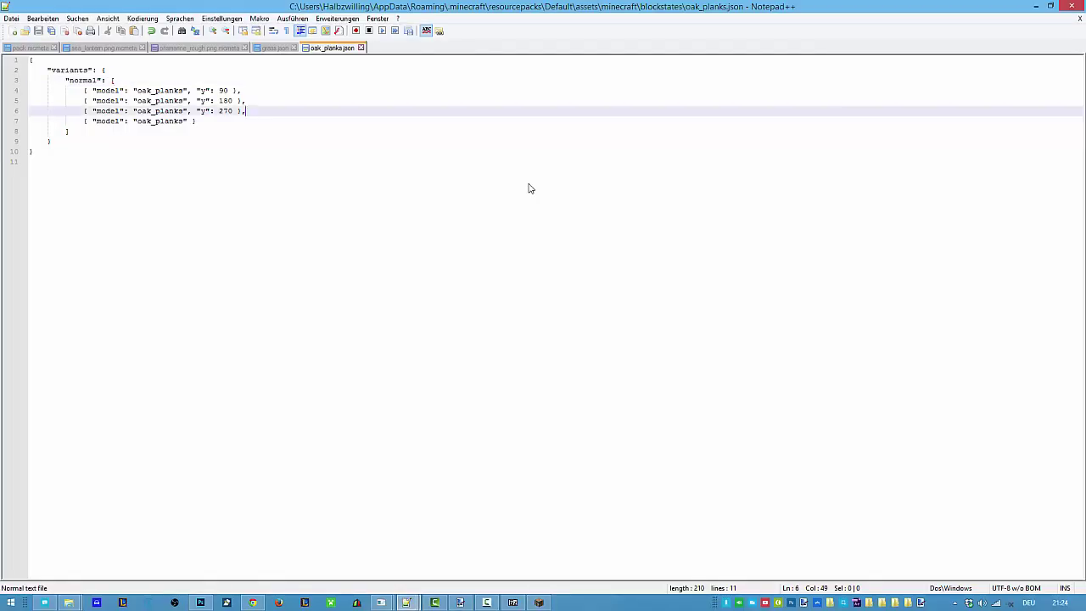
{"action": "key", "text": "shift+Home"}
{"action": "key", "text": "shift+Up"}
{"action": "key", "text": "ctrl+c"}
{"action": "key", "text": "BackSpace"}
{"action": "key", "text": "BackSpace"}
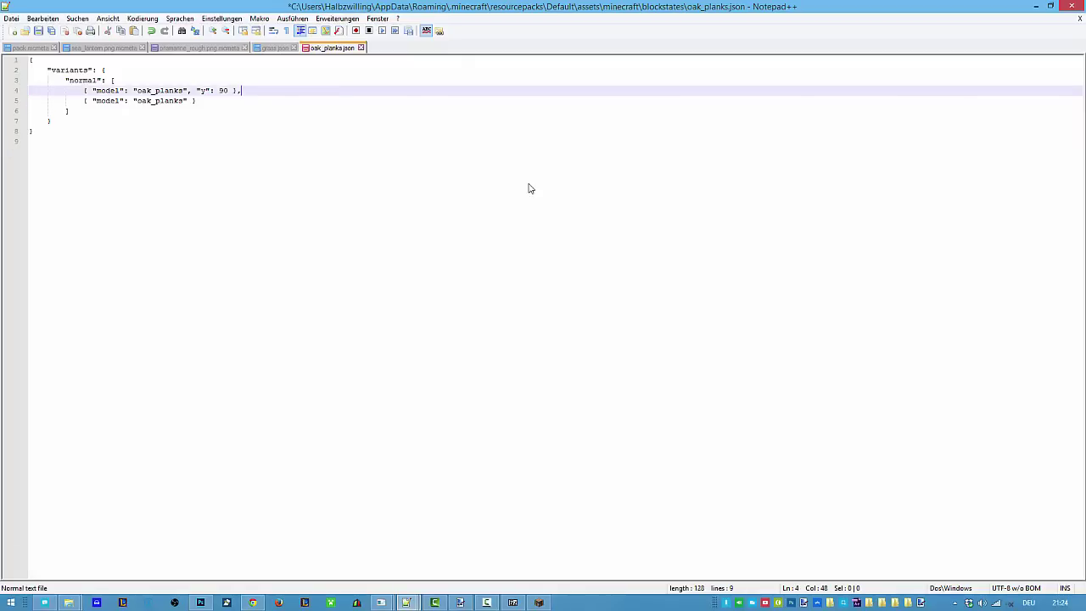
Return to Minecraft, reload the resource pack, and compare the plank platforms with only two model variants
{"action": "key", "text": "alt+Tab"}
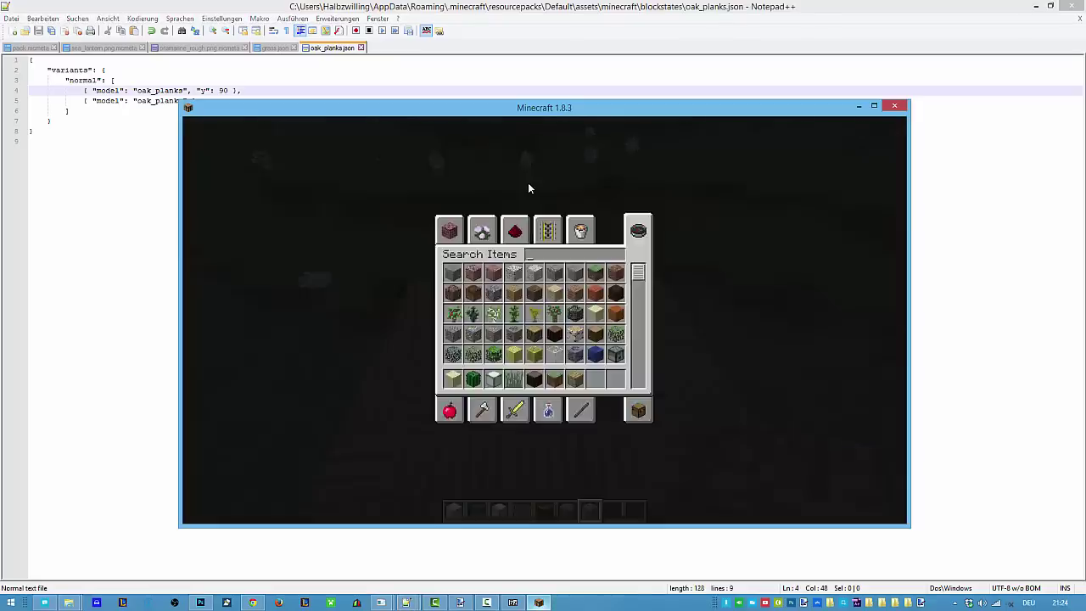
{"action": "key", "text": "Escape"}
{"action": "key", "text": "F3"}
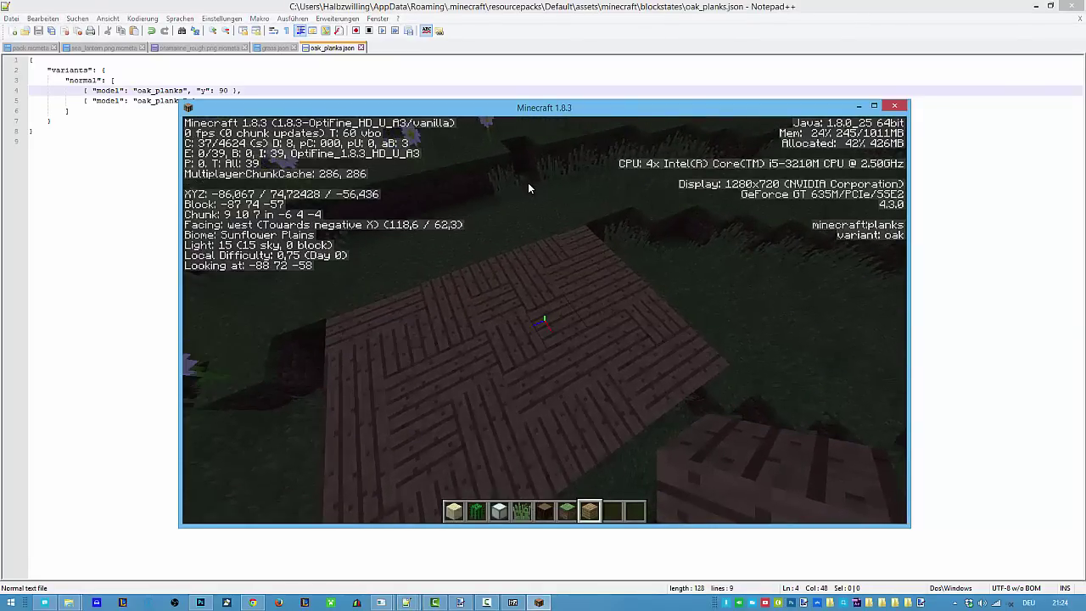
{"action": "key", "text": "F3"}
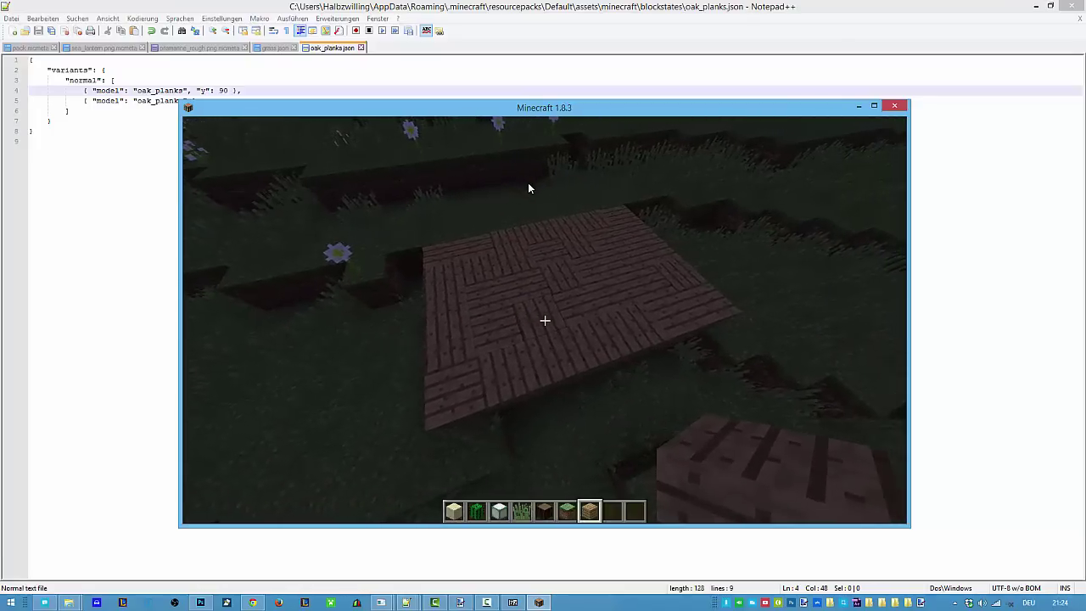
{"action": "key", "text": "w"}
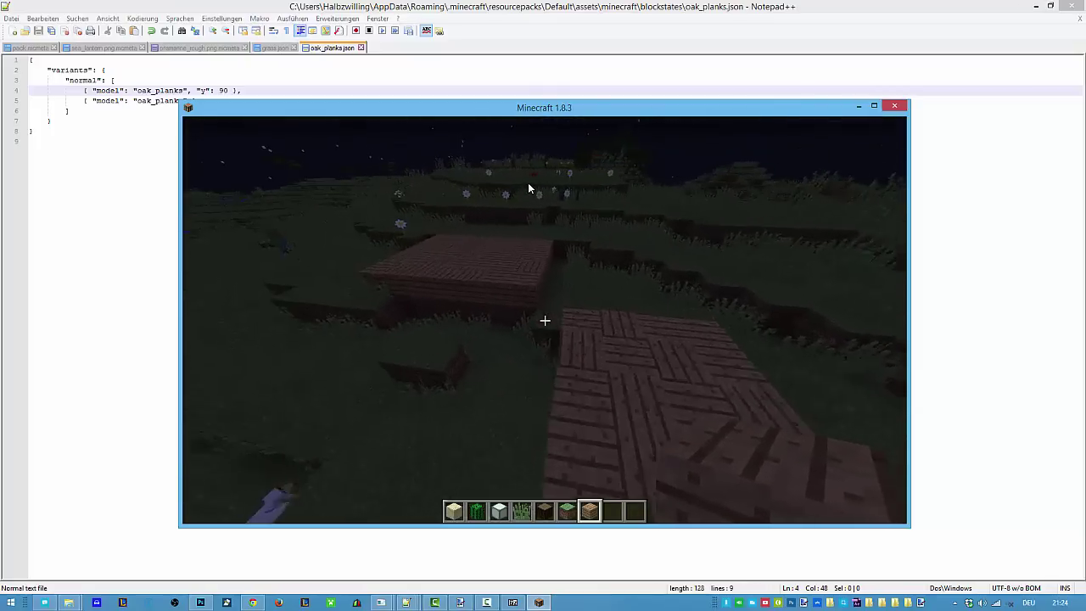
{"action": "key", "text": "e"}
Restore the y 180 and y 270 model entries below the y 90 entry in oak_planks.json and save
{"action": "key", "text": "alt+Tab"}
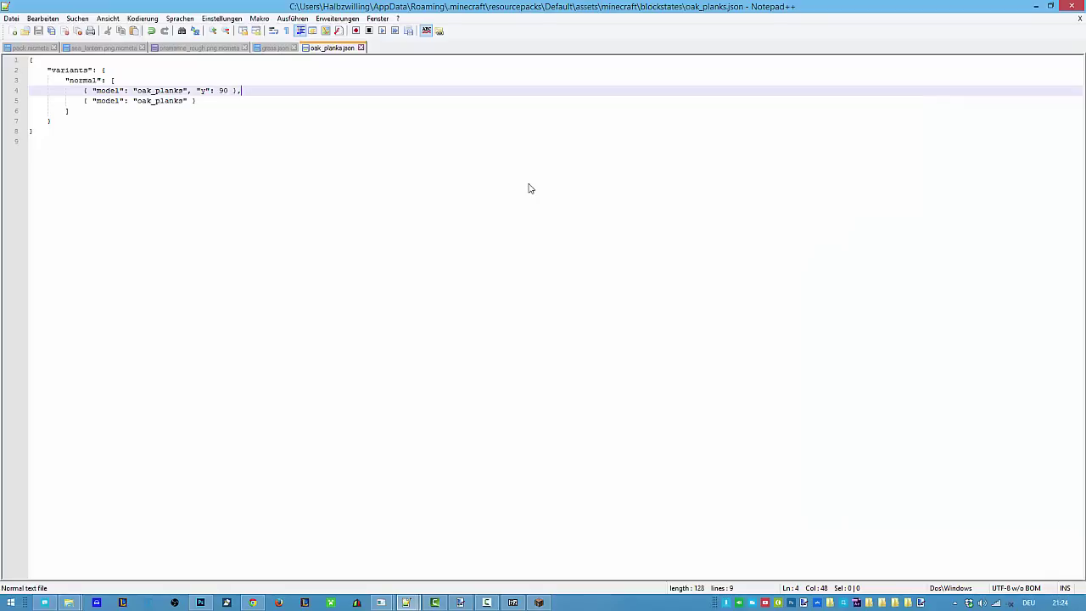
{"action": "key", "text": "Return"}
{"action": "key", "text": "ctrl+v"}
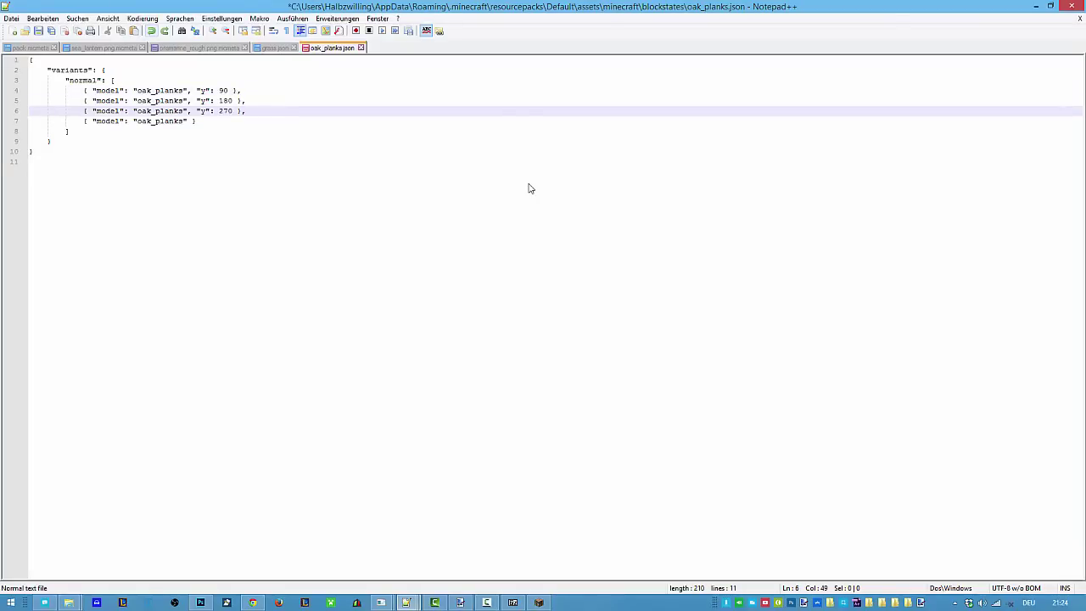
Switch to Minecraft and reload the resource pack with all four oak plank variants
{"action": "key", "text": "alt+Tab"}
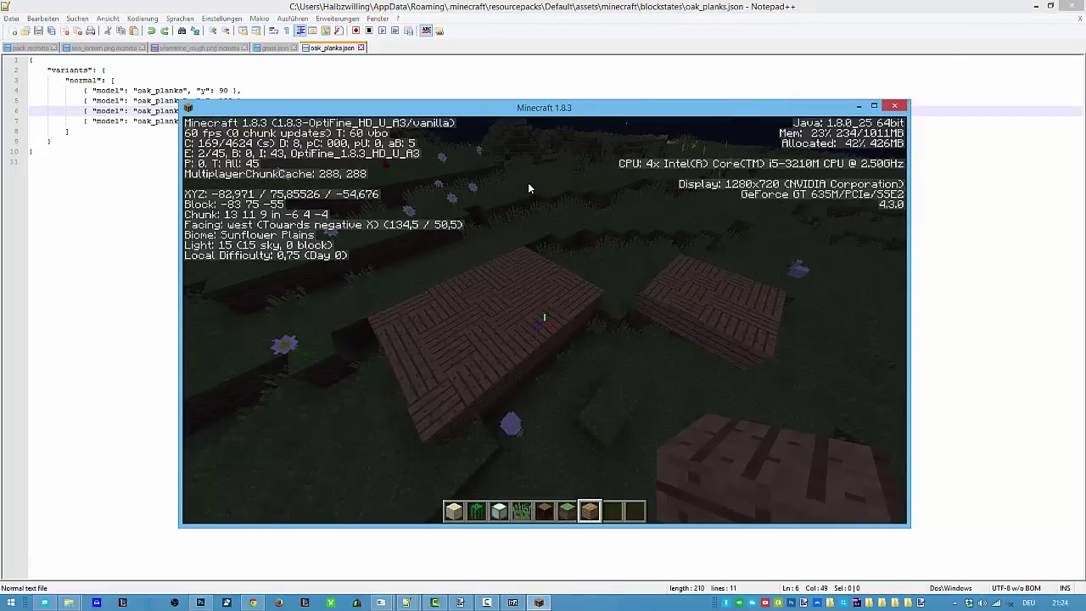
{"action": "key", "text": "F3"}
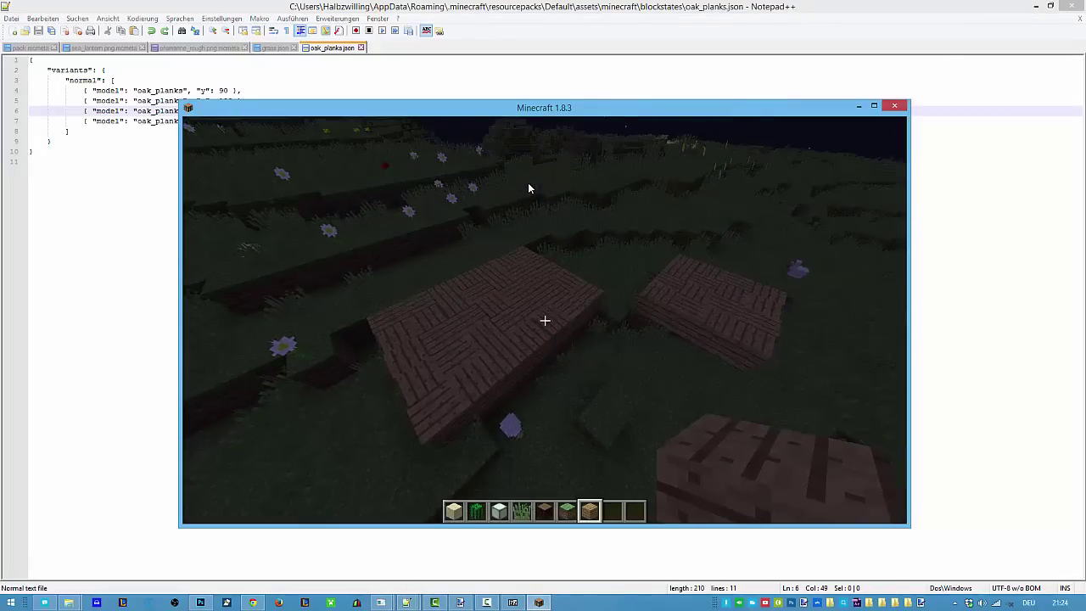
{"action": "key", "text": "w"}
{"action": "scroll", "coordinate": [528, 185], "scroll_direction": "down", "scroll_amount": 1}
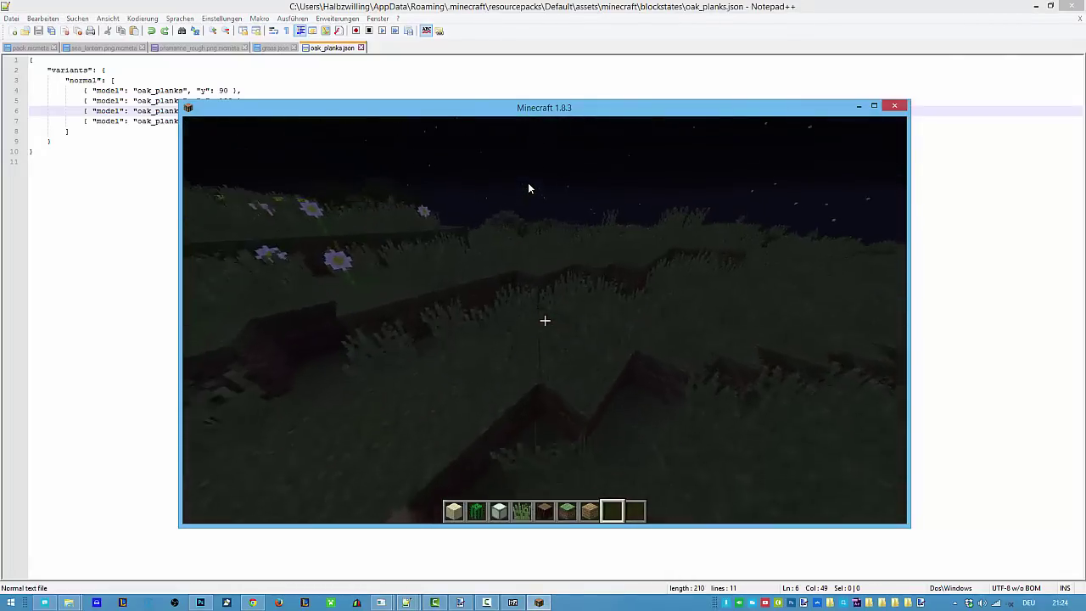
{"action": "key", "text": "e"}
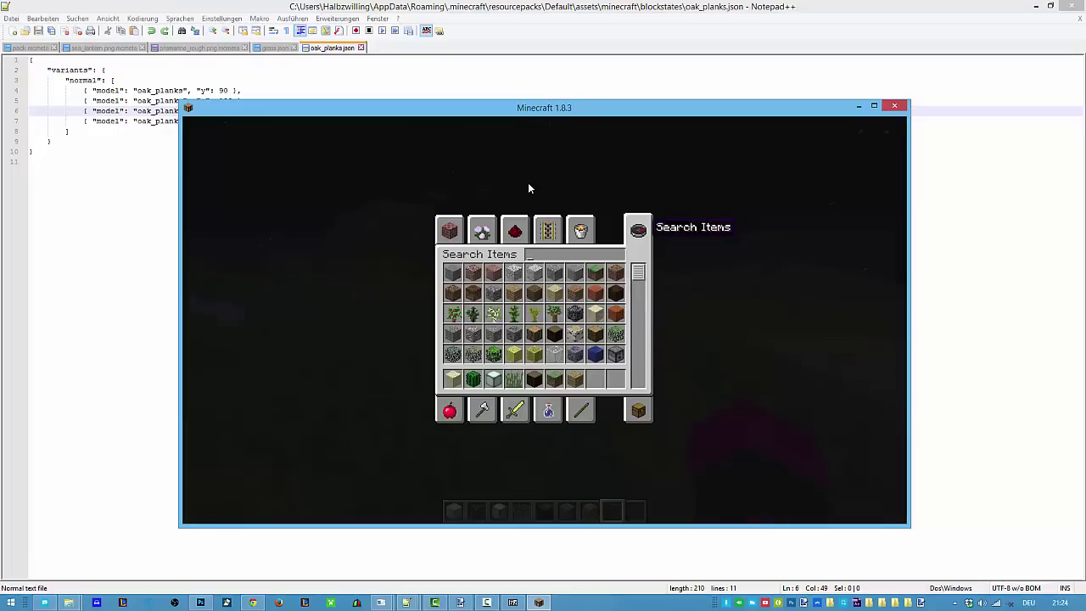
In File Explorer, look into the font folder under assets/minecraft and return to the minecraft folder
{"action": "key", "text": "super+2"}
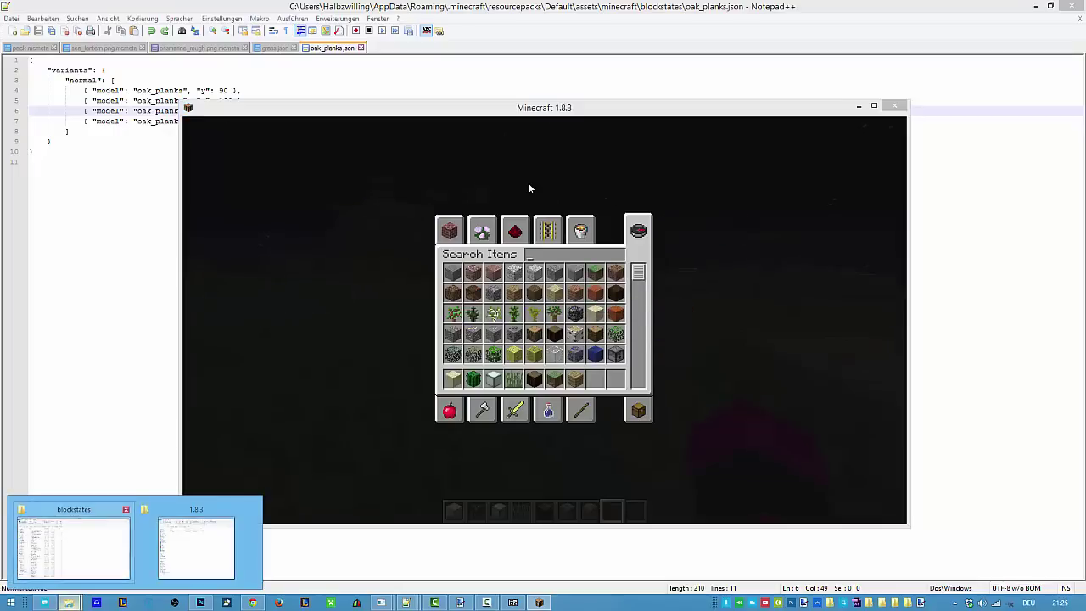
{"action": "key", "text": "alt+Up"}
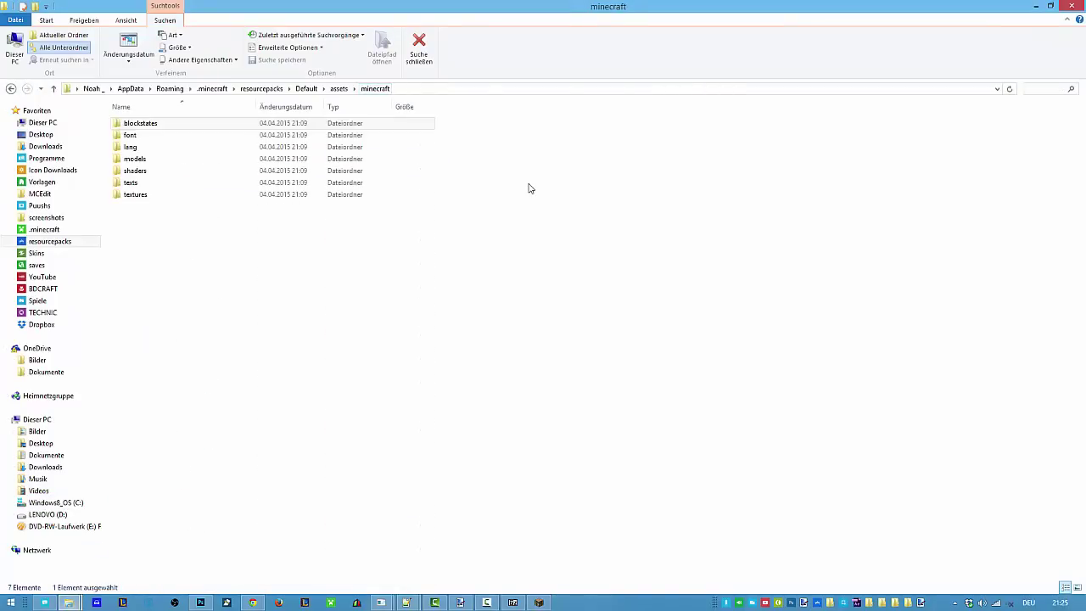
{"action": "key", "text": "f"}
{"action": "key", "text": "Return"}
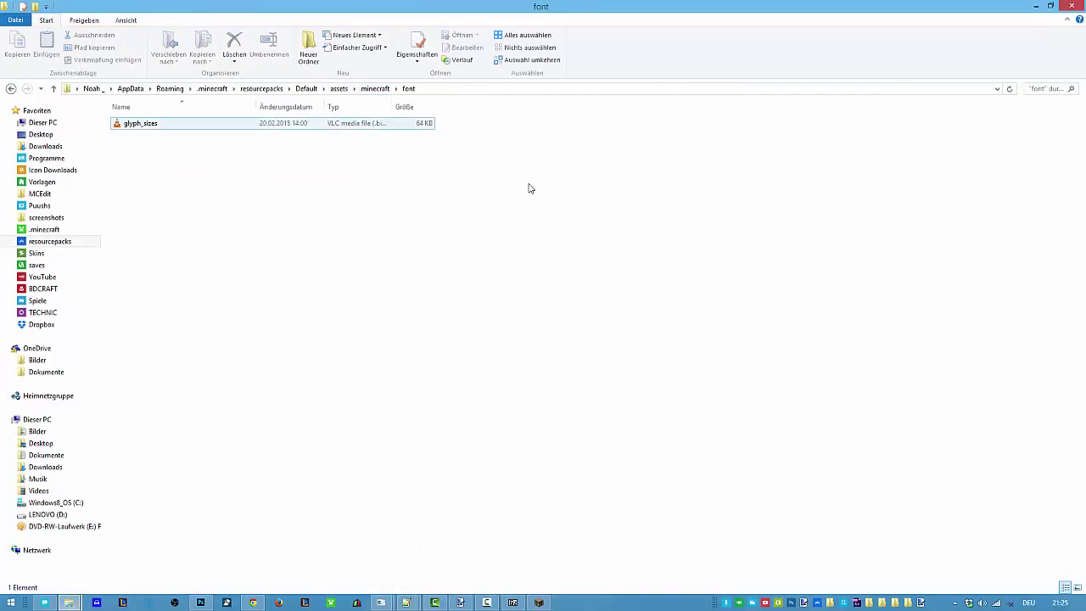
{"action": "key", "text": "shift+F10"}
{"action": "key", "text": "Escape"}
{"action": "key", "text": "alt+Up"}
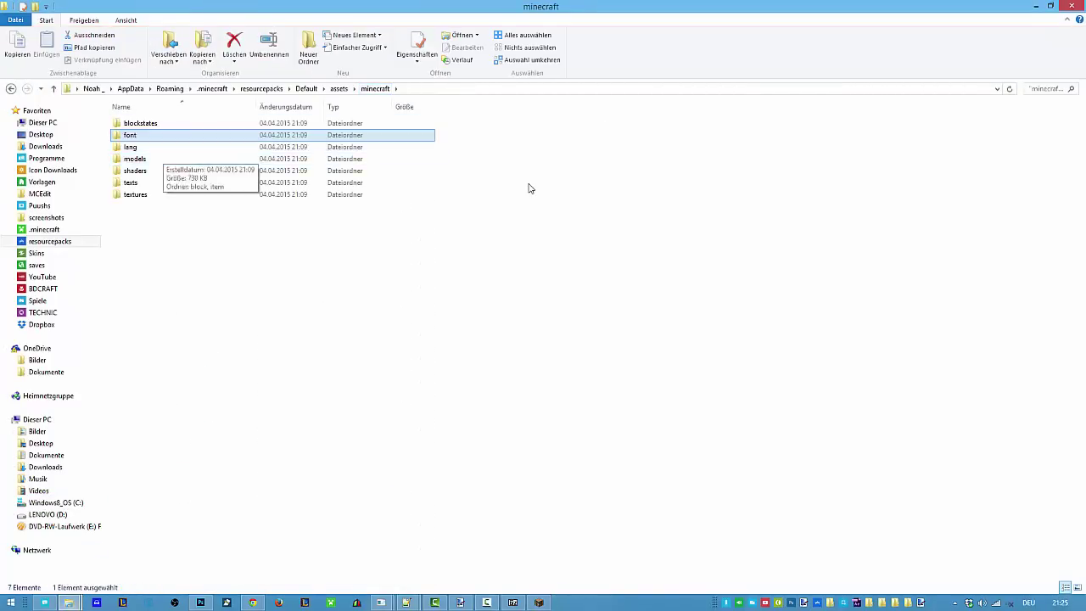
Open the font folder inside the resource pack's textures folder
{"action": "key", "text": "ctrl+Down"}
{"action": "key", "text": "ctrl+Down"}
{"action": "key", "text": "ctrl+Down"}
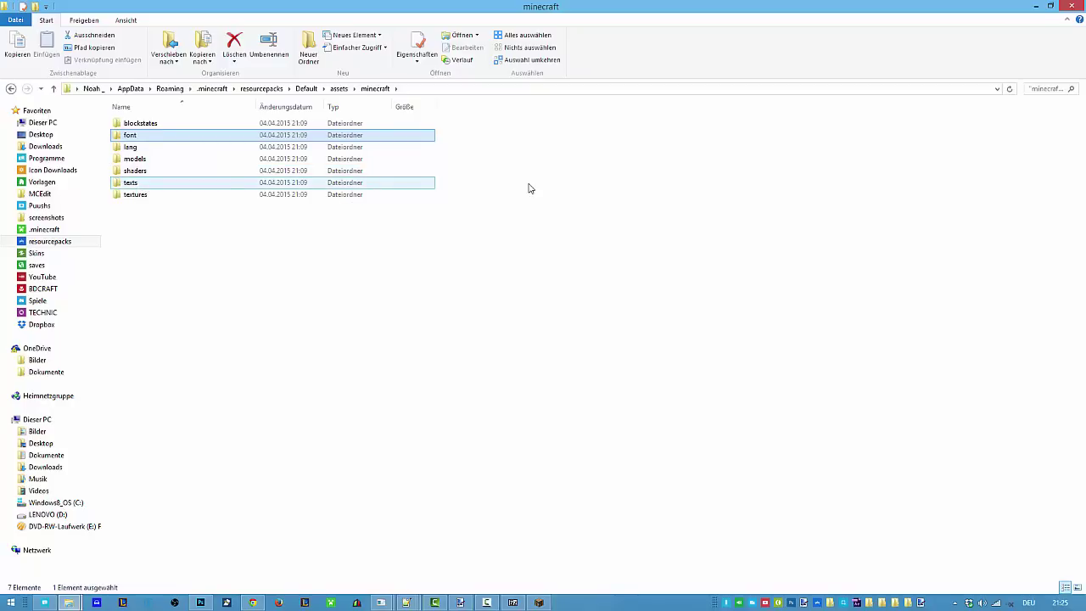
{"action": "key", "text": "ctrl+Down"}
{"action": "key", "text": "Return"}
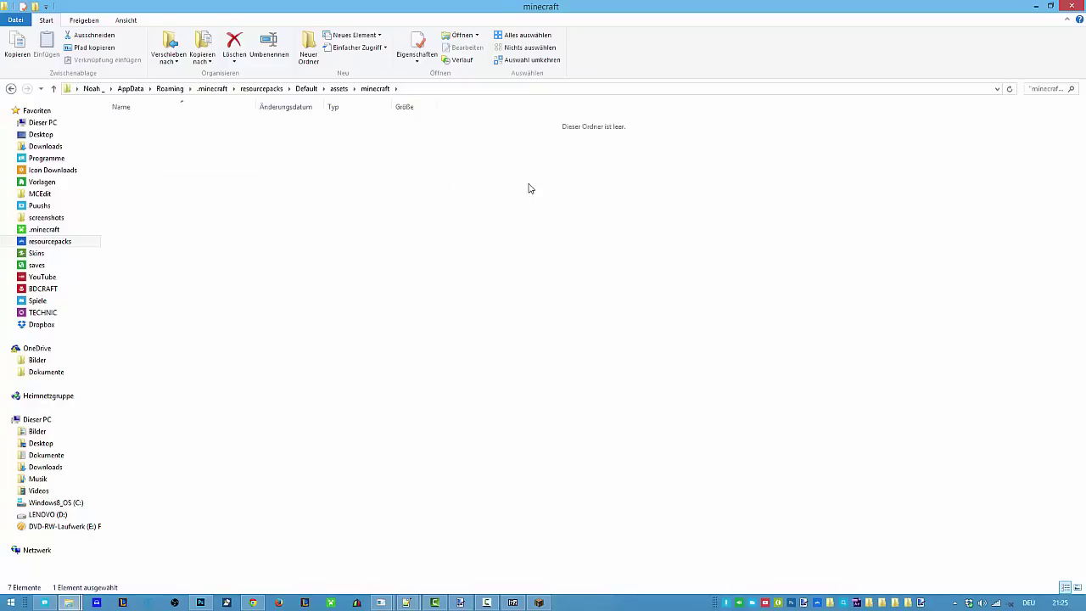
{"action": "key", "text": "Return"}
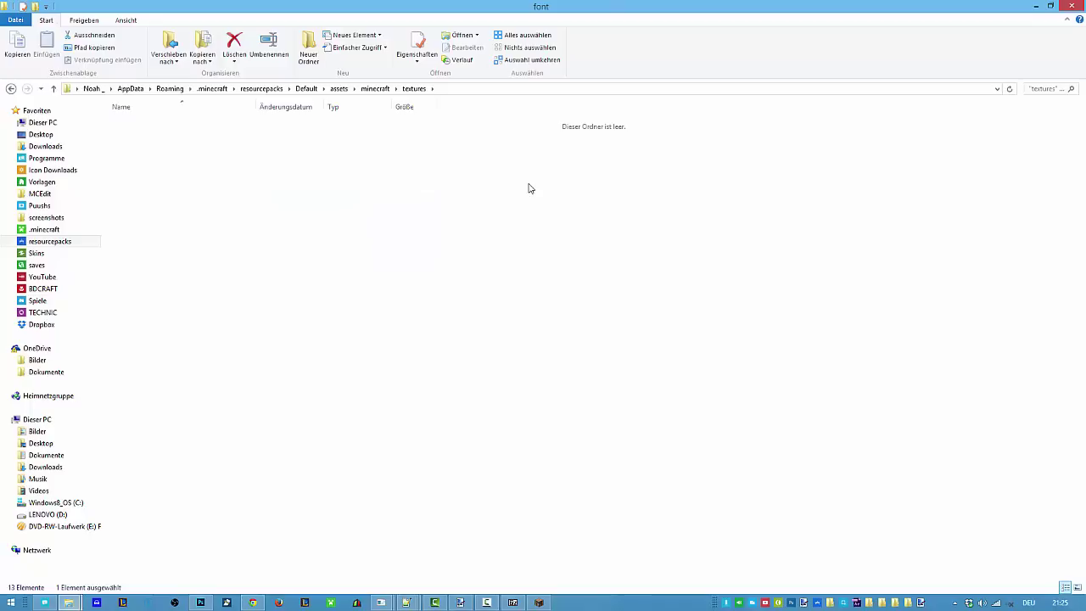
{"action": "key", "text": "Up"}
{"action": "key", "text": "Left"}
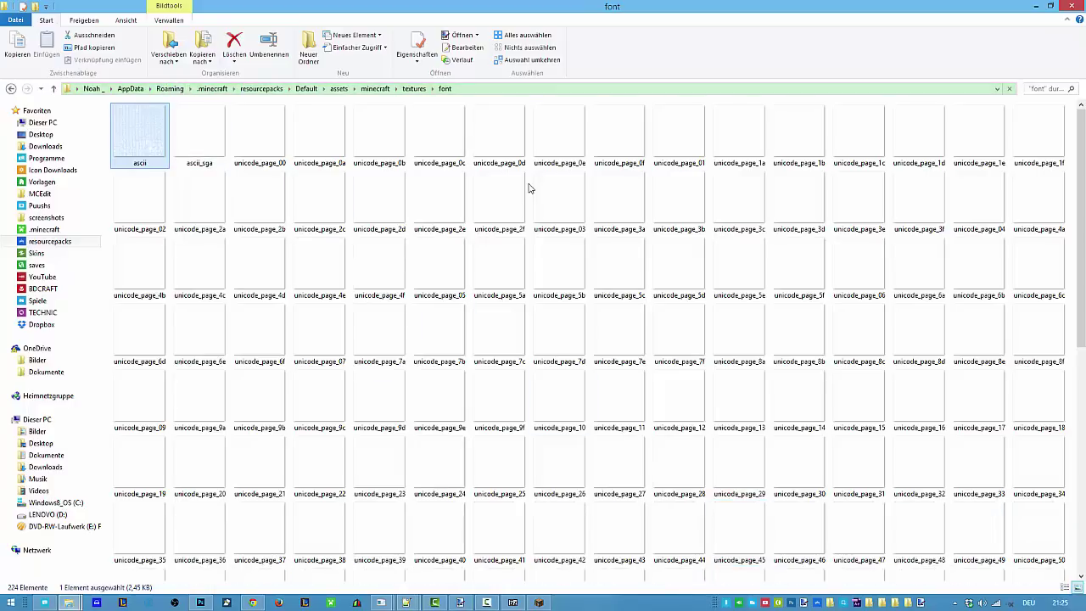
Open the ascii font texture in paint.net and enlarge it for viewing
{"action": "key", "text": "Menu"}
{"action": "key", "text": "Escape"}
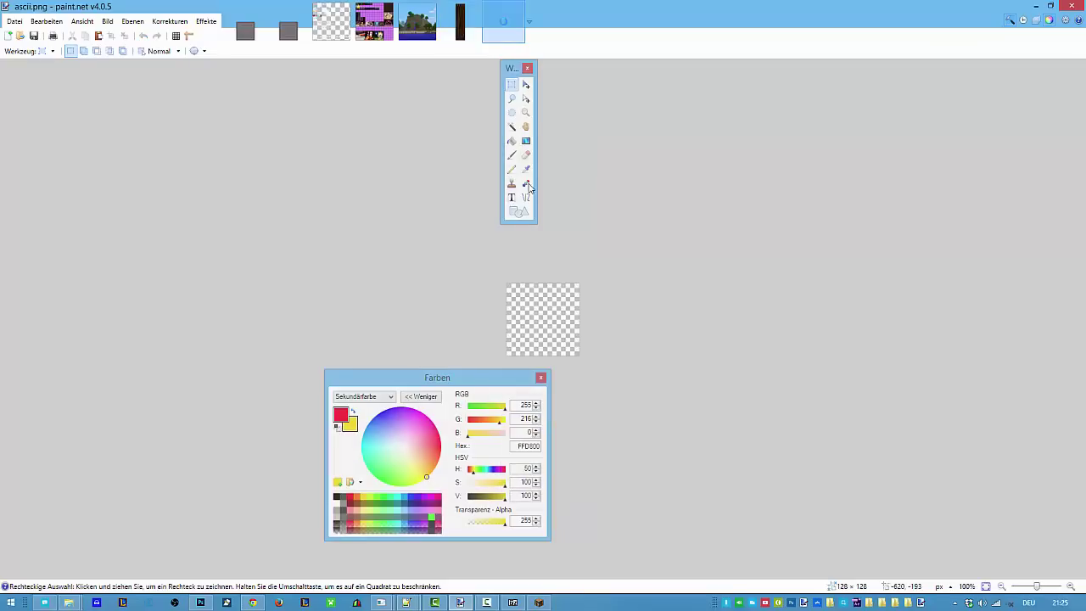
{"action": "scroll", "coordinate": [529, 188], "scroll_direction": "up", "scroll_amount": 16}
Invert the colours of ascii.png to make its white characters readable
{"action": "key", "text": "alt+e"}
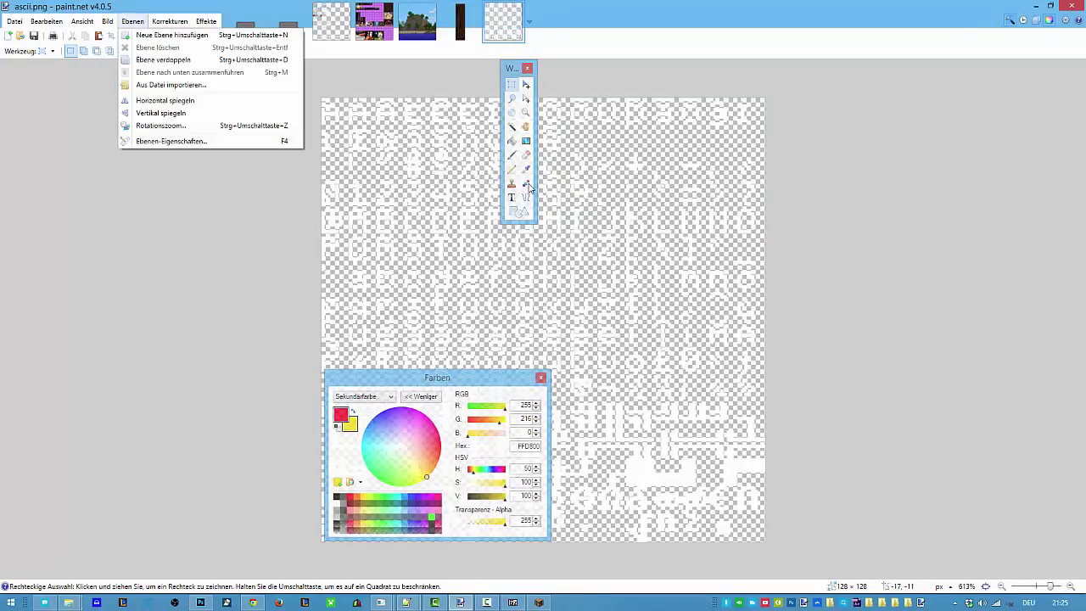
{"action": "key", "text": "Escape"}
{"action": "key", "text": "Right"}
{"action": "key", "text": "Down"}
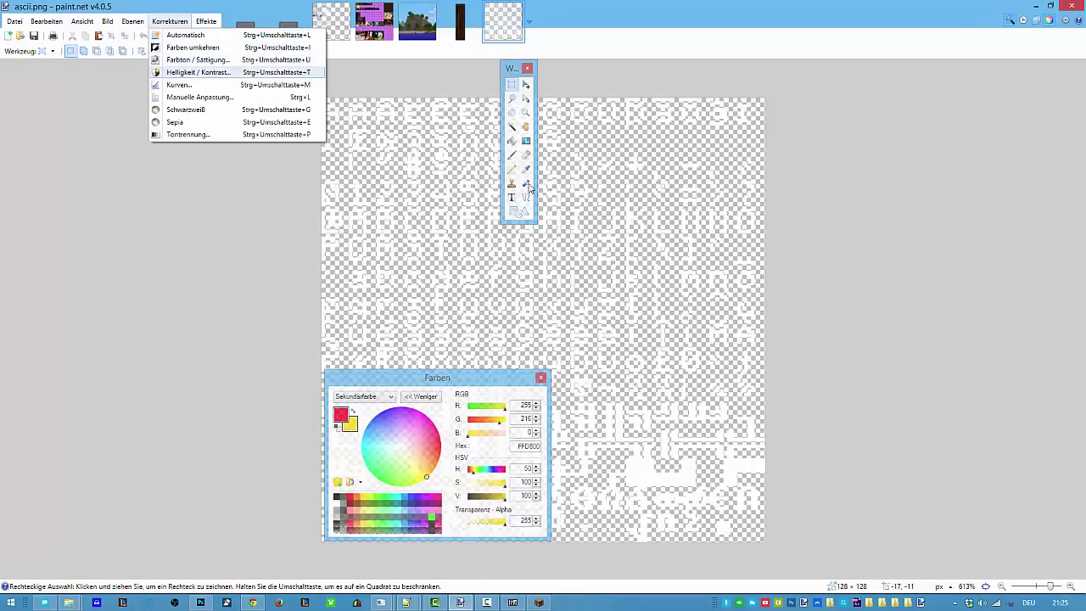
{"action": "key", "text": "Up"}
{"action": "key", "text": "Up"}
{"action": "key", "text": "Return"}
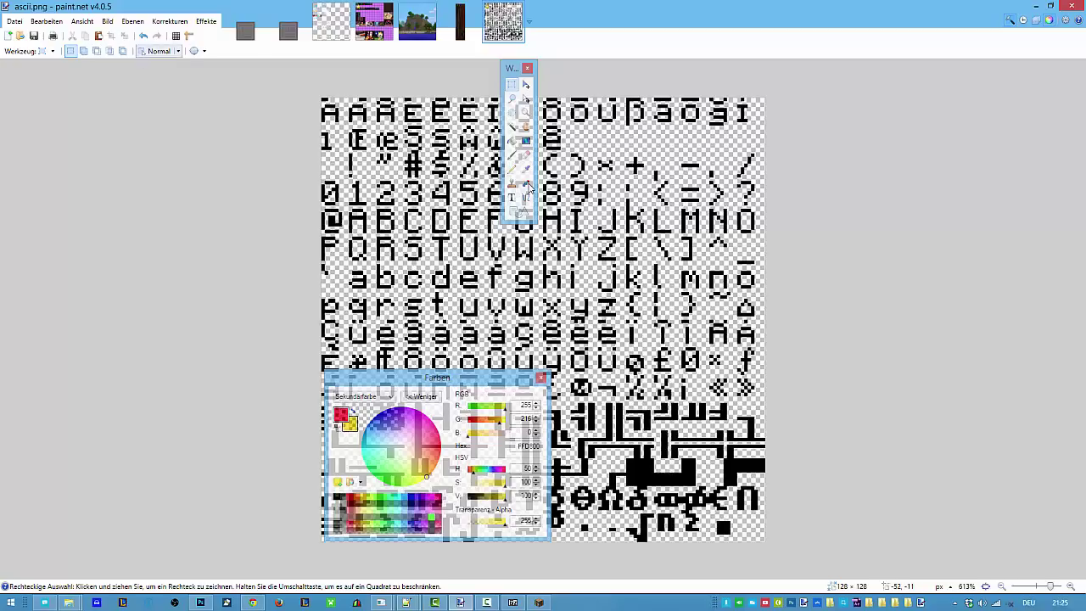
Turn the characters in ascii.png back to white and close the image, saving its changes
{"action": "key", "text": "Down"}
{"action": "key", "text": "Down"}
{"action": "key", "text": "Return"}
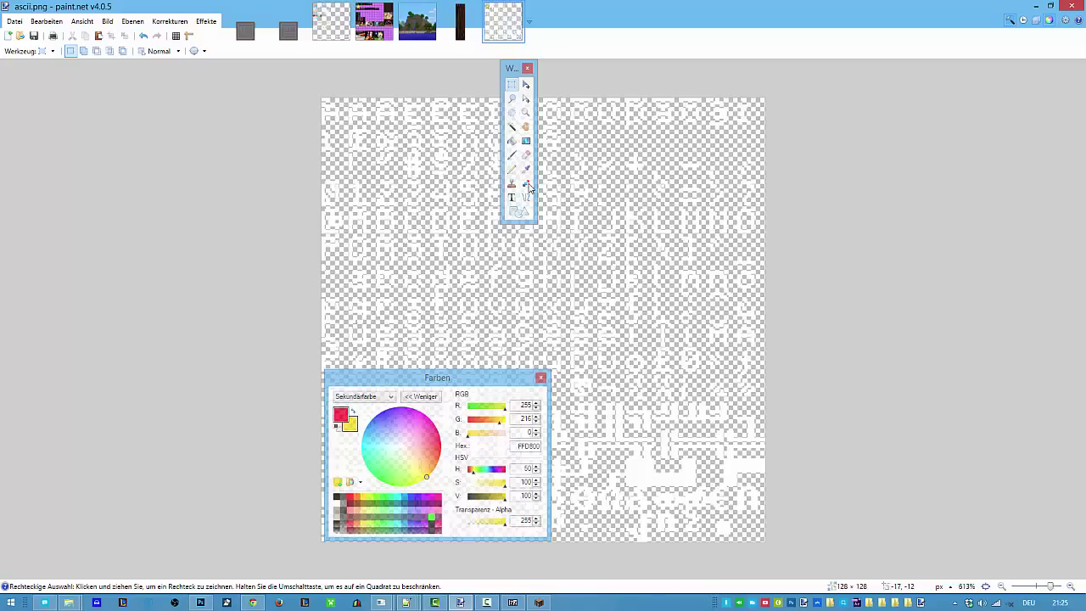
{"action": "key", "text": "ctrl+w"}
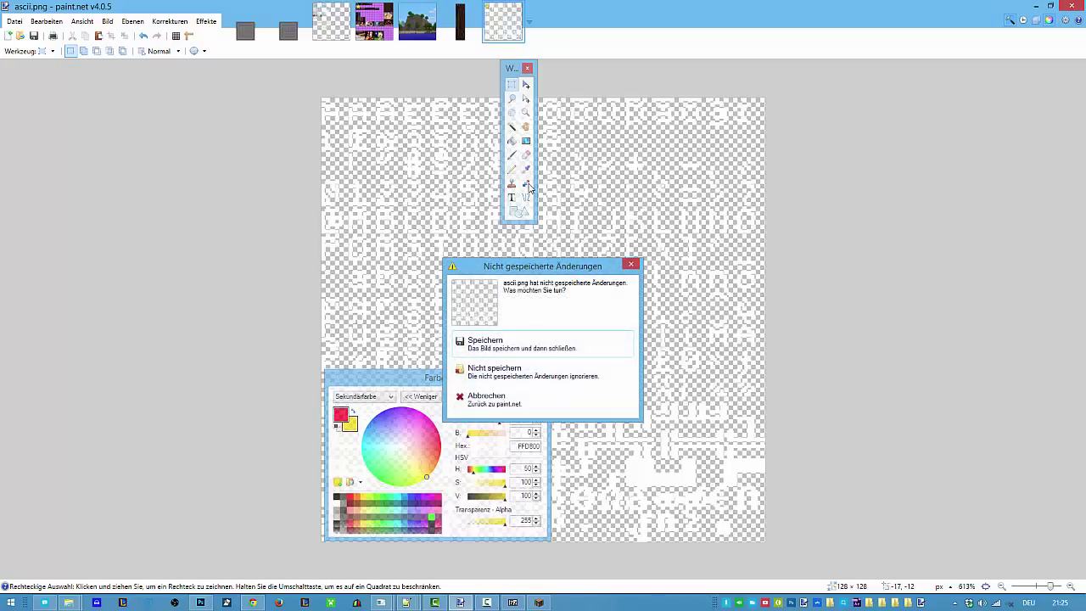
{"action": "key", "text": "Return"}
Return to File Explorer and open the gui folder inside the textures folder
{"action": "key", "text": "alt+Tab"}
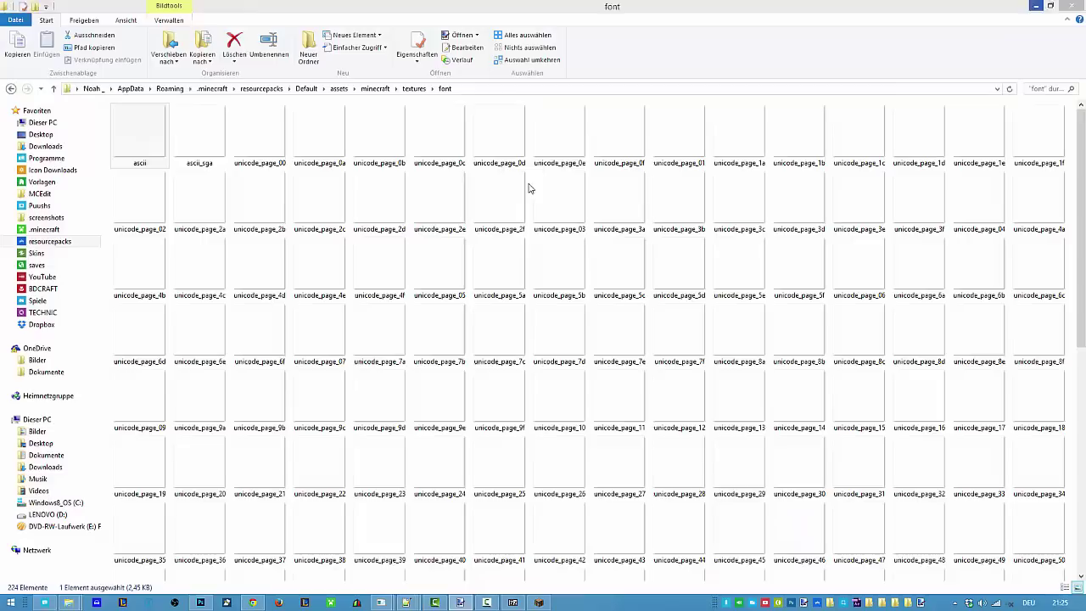
{"action": "key", "text": "alt+Up"}
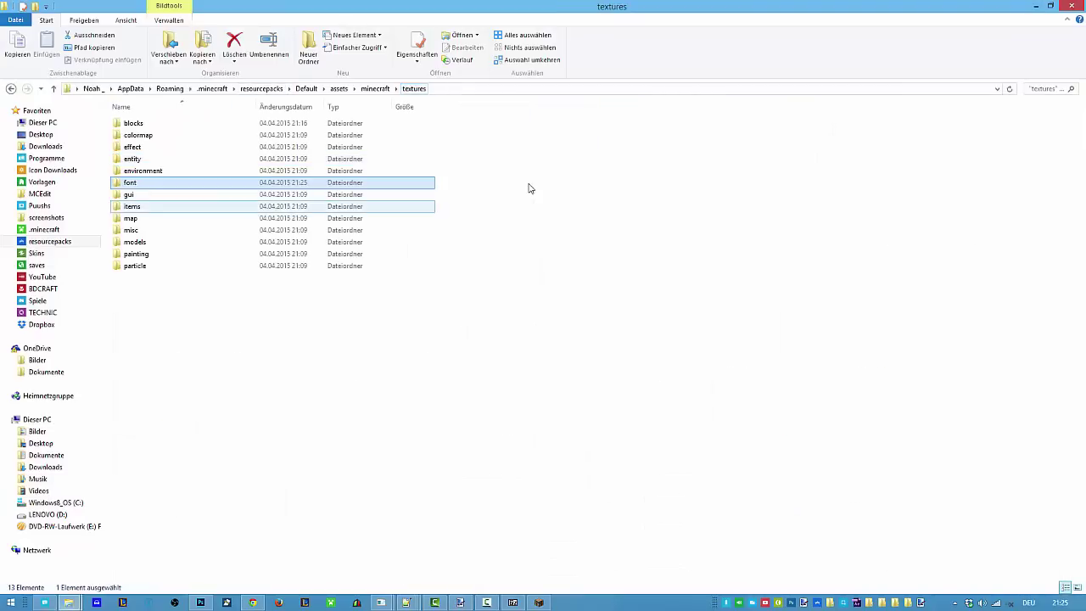
{"action": "key", "text": "Return"}
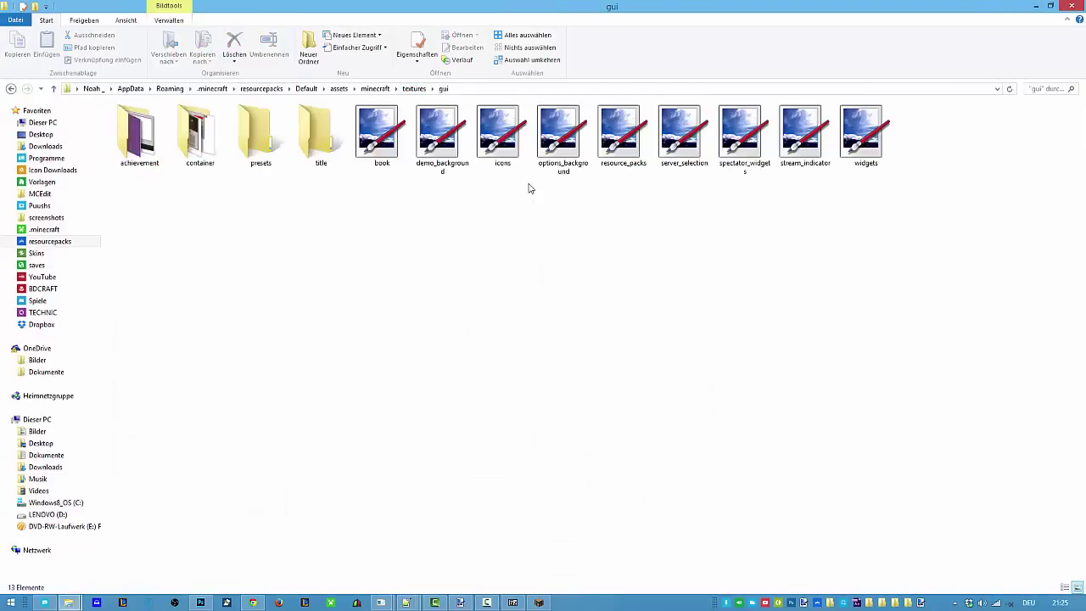
Look over the gui folder's textures and open its container subfolder
{"action": "key", "text": "Right"}
{"action": "key", "text": "Right"}
{"action": "key", "text": "Right"}
{"action": "key", "text": "Right"}
{"action": "key", "text": "Right"}
{"action": "key", "text": "Right"}
{"action": "key", "text": "Left"}
{"action": "key", "text": "Left"}
{"action": "key", "text": "Left"}
{"action": "key", "text": "Left"}
{"action": "key", "text": "Left"}
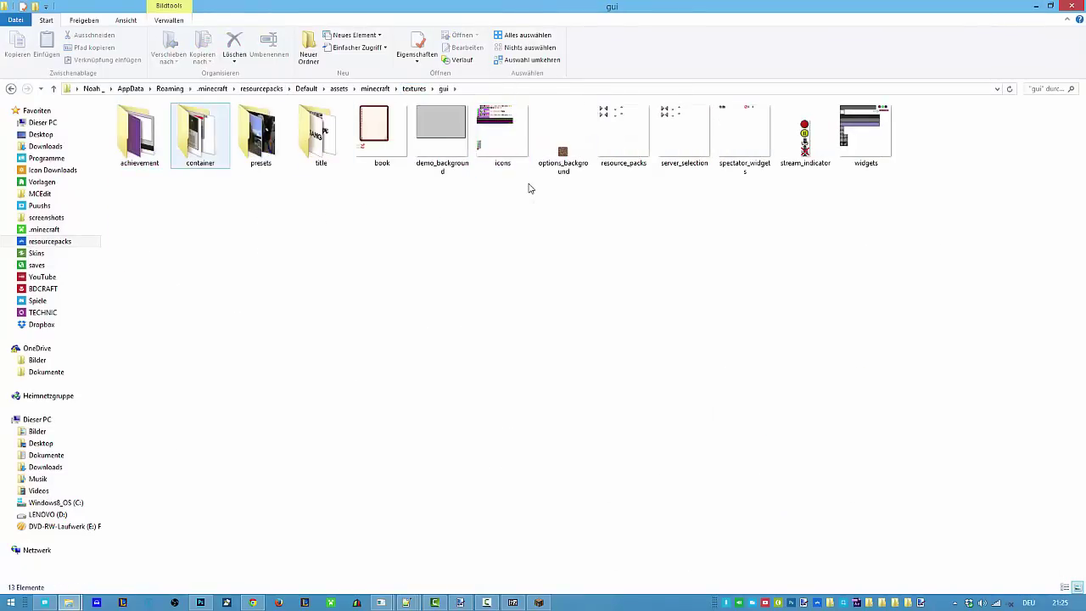
{"action": "key", "text": "Return"}
{"action": "key", "text": "Return"}
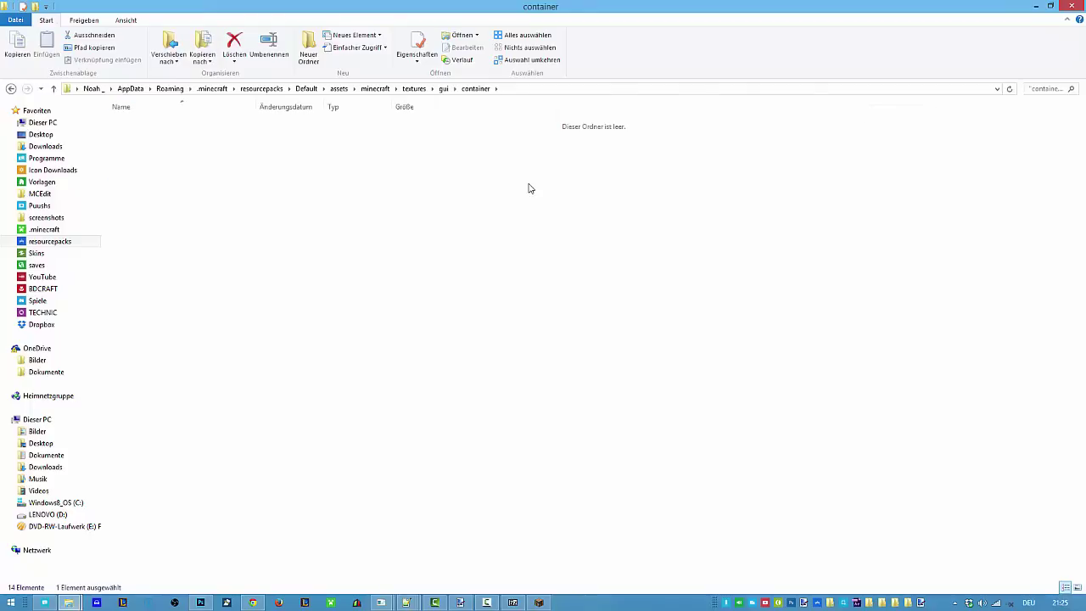
View the tab textures in the creative_inventory folder and return to the container folder
{"action": "key", "text": "Right"}
{"action": "key", "text": "Right"}
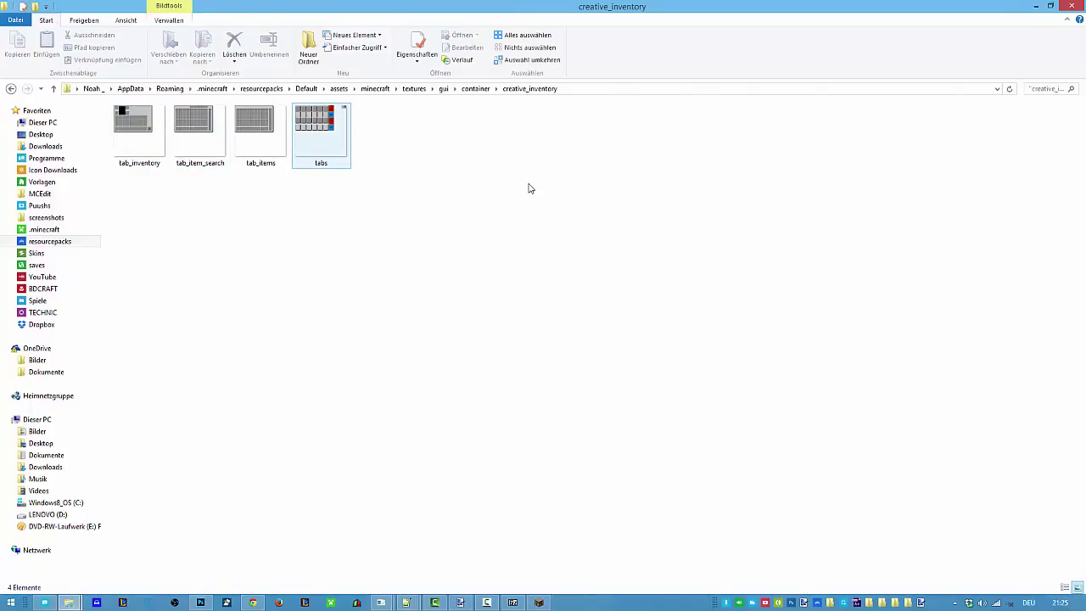
{"action": "key", "text": "Menu"}
{"action": "key", "text": "Escape"}
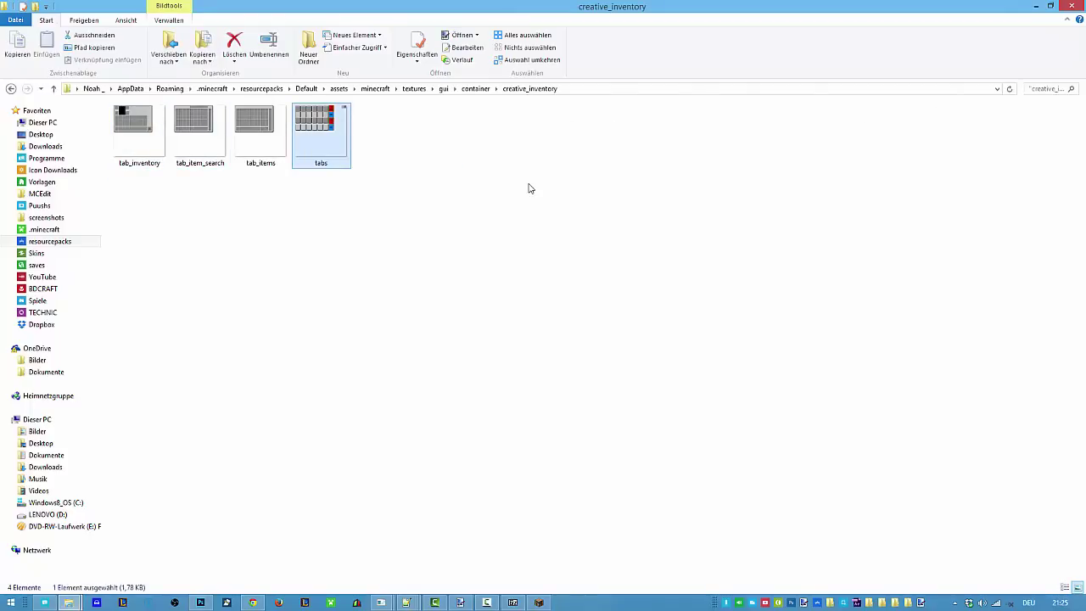
{"action": "key", "text": "Left"}
{"action": "key", "text": "BackSpace"}
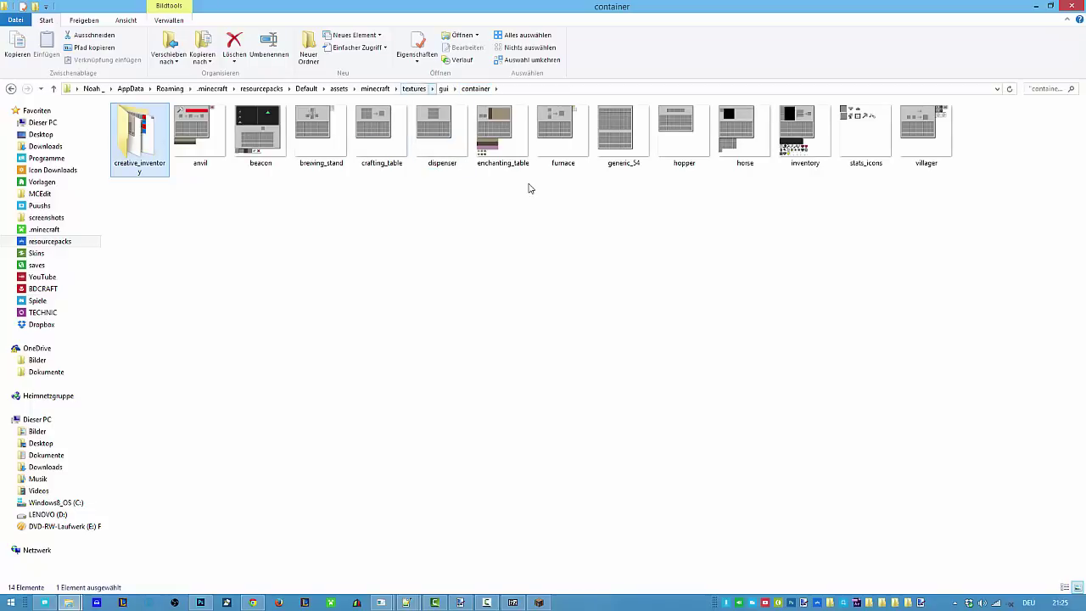
View the world images in gui's presets folder and go back to the gui folder
{"action": "key", "text": "BackSpace"}
{"action": "key", "text": "Right"}
{"action": "key", "text": "Return"}
{"action": "key", "text": "m"}
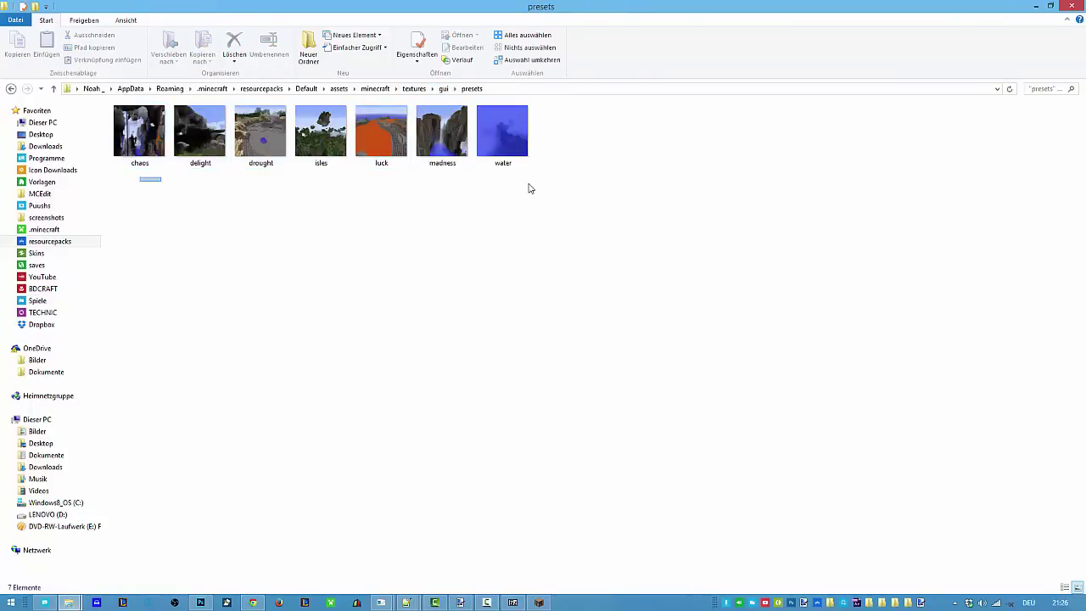
{"action": "left_click_drag", "start_coordinate": [161, 176], "coordinate": [597, 149]}
{"action": "left_click", "coordinate": [597, 149]}
{"action": "key", "text": "BackSpace"}
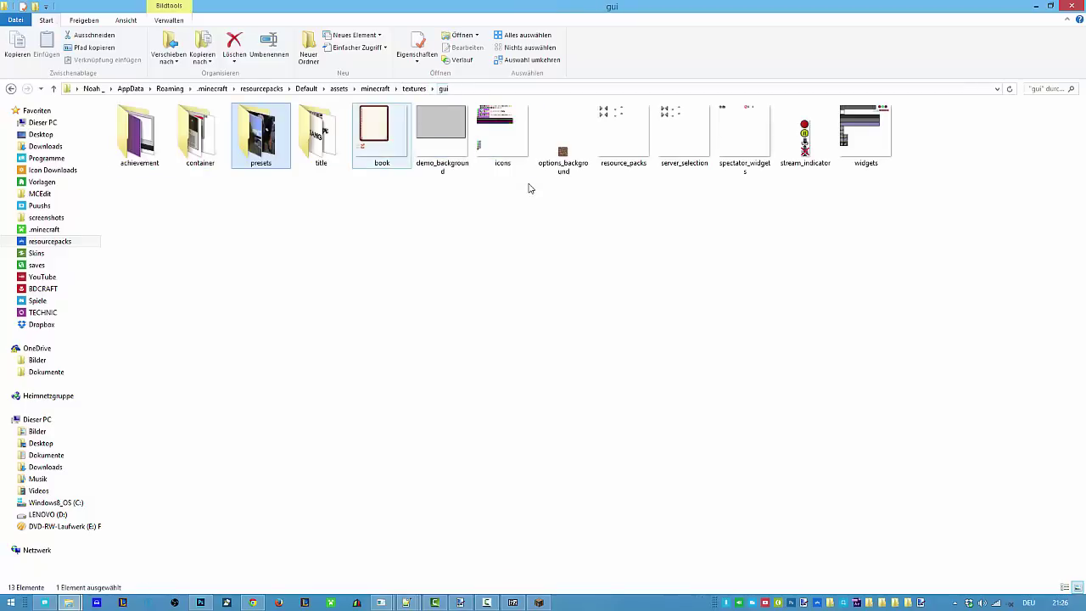
{"action": "key", "text": "Right"}
{"action": "key", "text": "Right"}
{"action": "key", "text": "Right"}
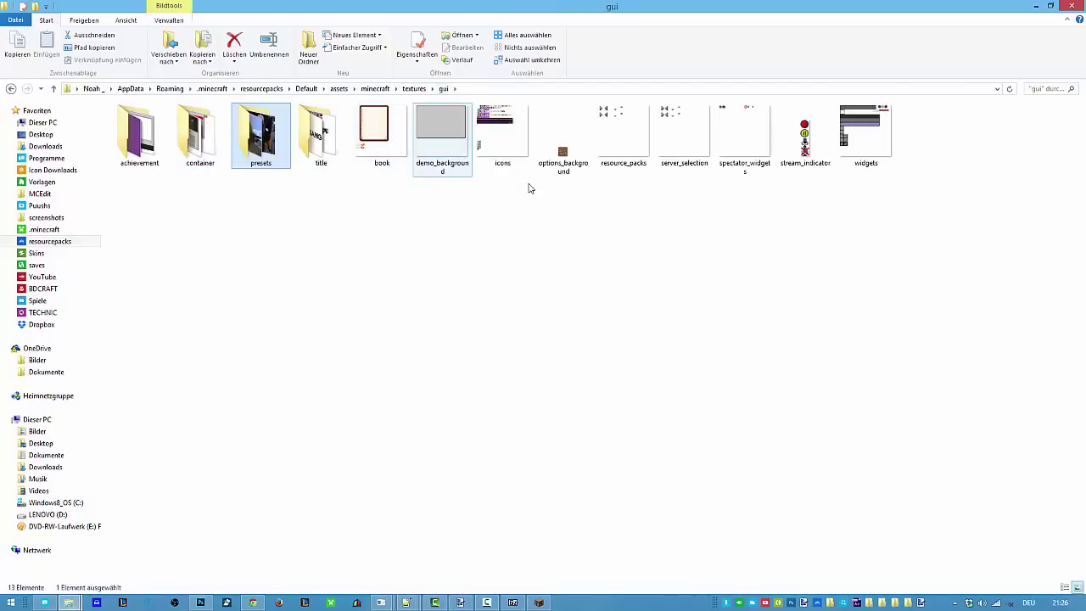
Go up to the textures folder, view the items folder's textures and return to textures
{"action": "key", "text": "BackSpace"}
{"action": "key", "text": "Down"}
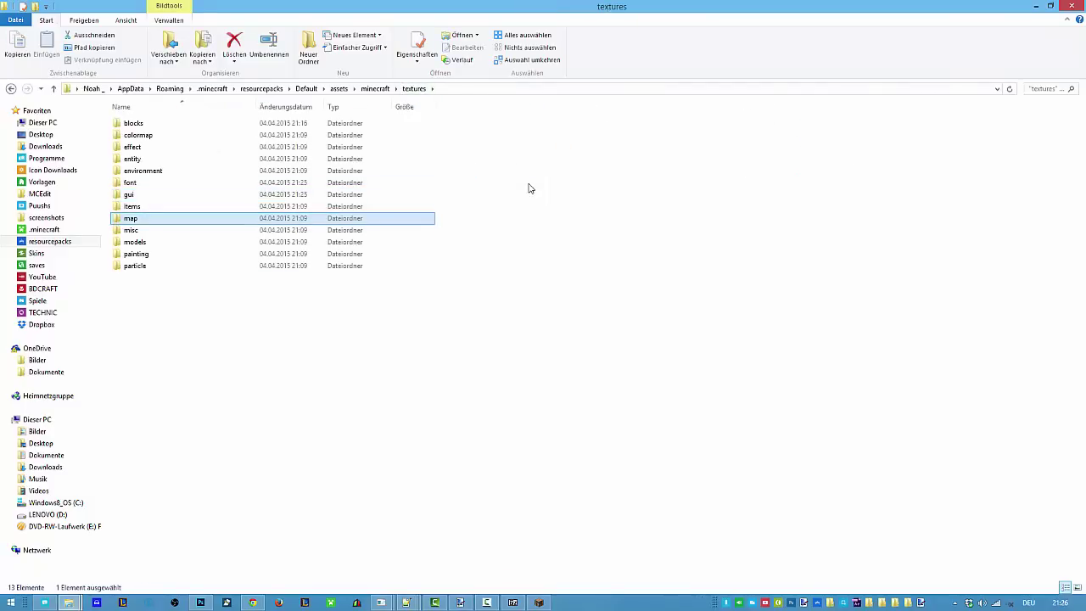
{"action": "key", "text": "Return"}
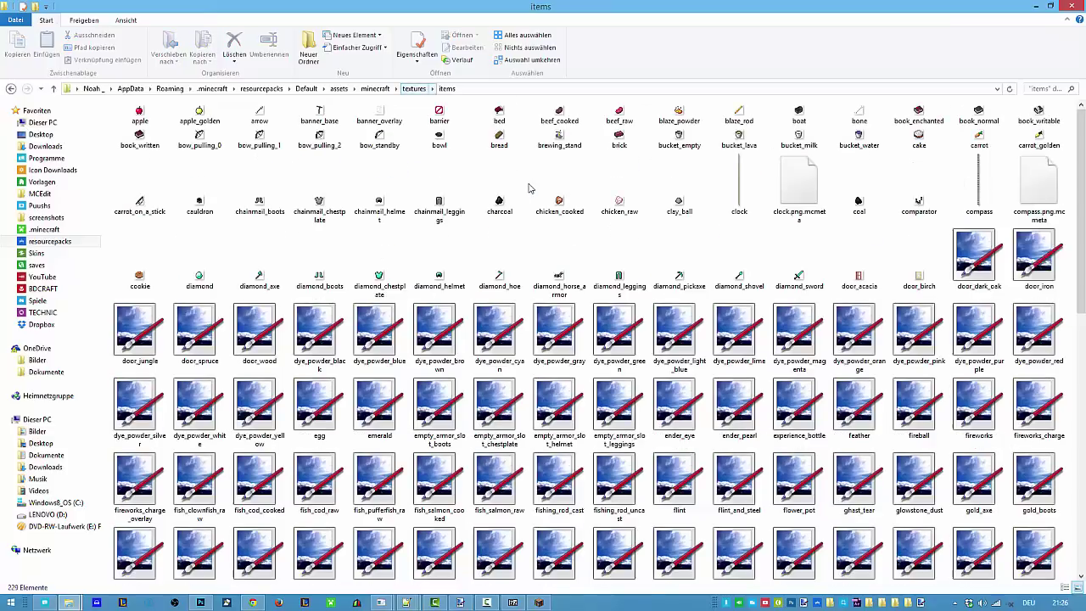
{"action": "key", "text": "BackSpace"}
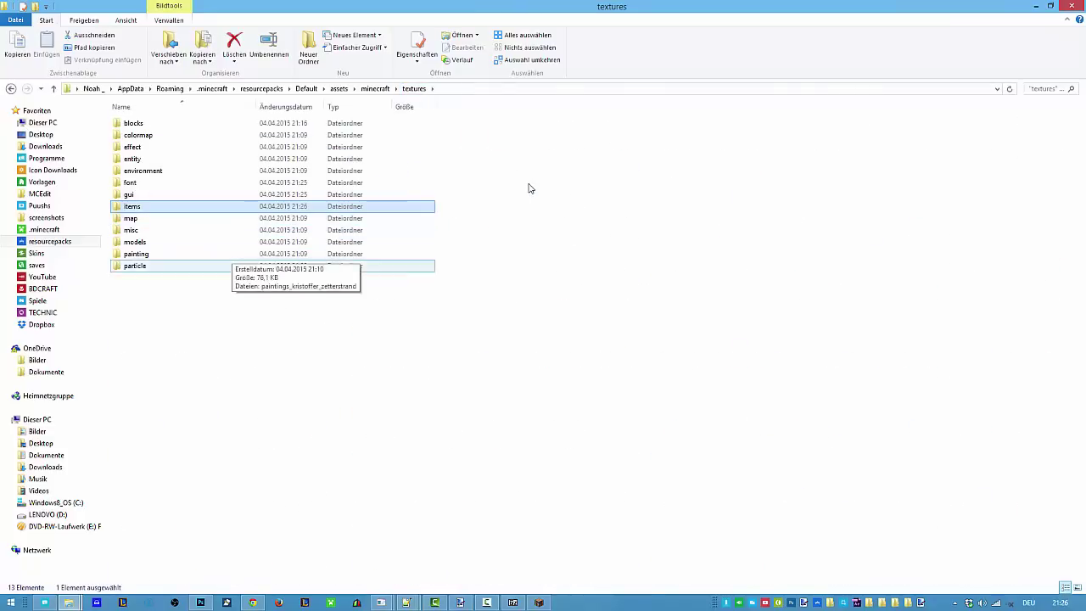
View the block textures in the blocks folder and return to the textures folder
{"action": "key", "text": "Up"}
{"action": "key", "text": "Up"}
{"action": "key", "text": "Up"}
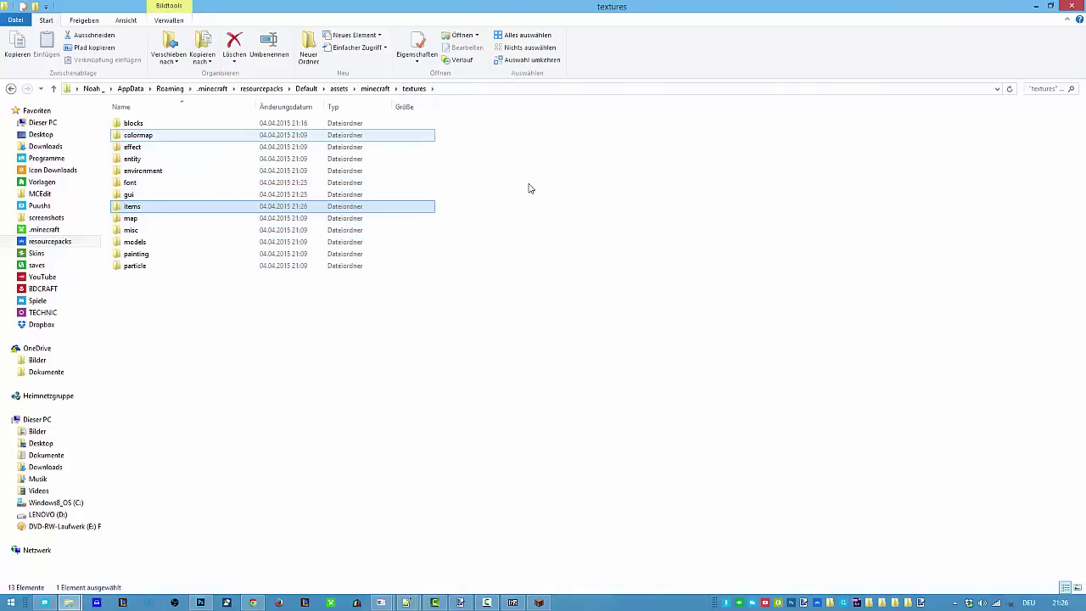
{"action": "key", "text": "Return"}
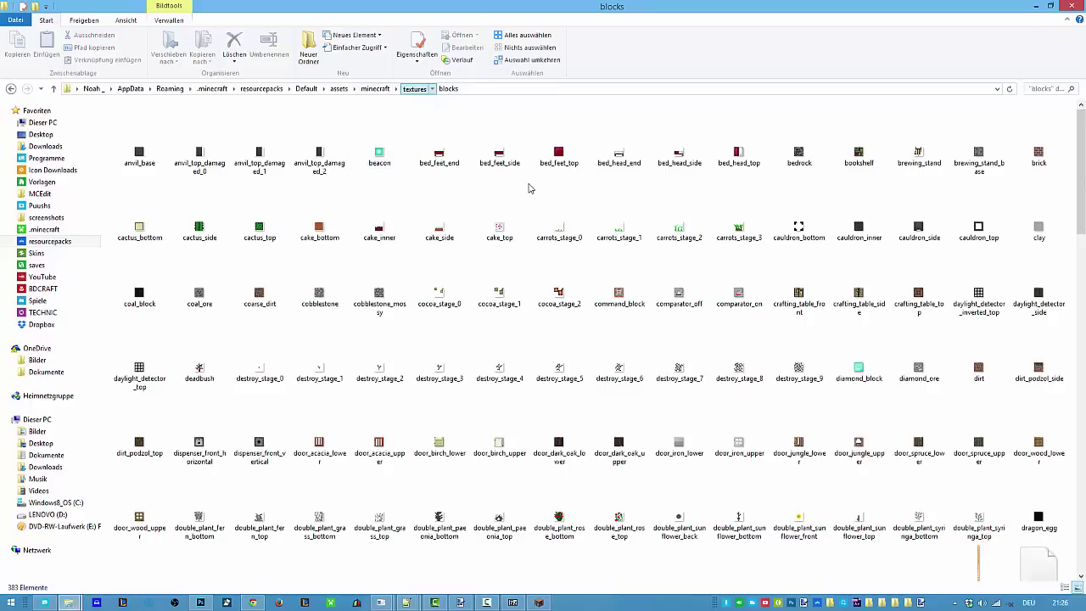
{"action": "key", "text": "BackSpace"}
Open the entity folder inside textures and look through its mob subfolders and texture files
{"action": "double_click", "coordinate": [176, 158]}
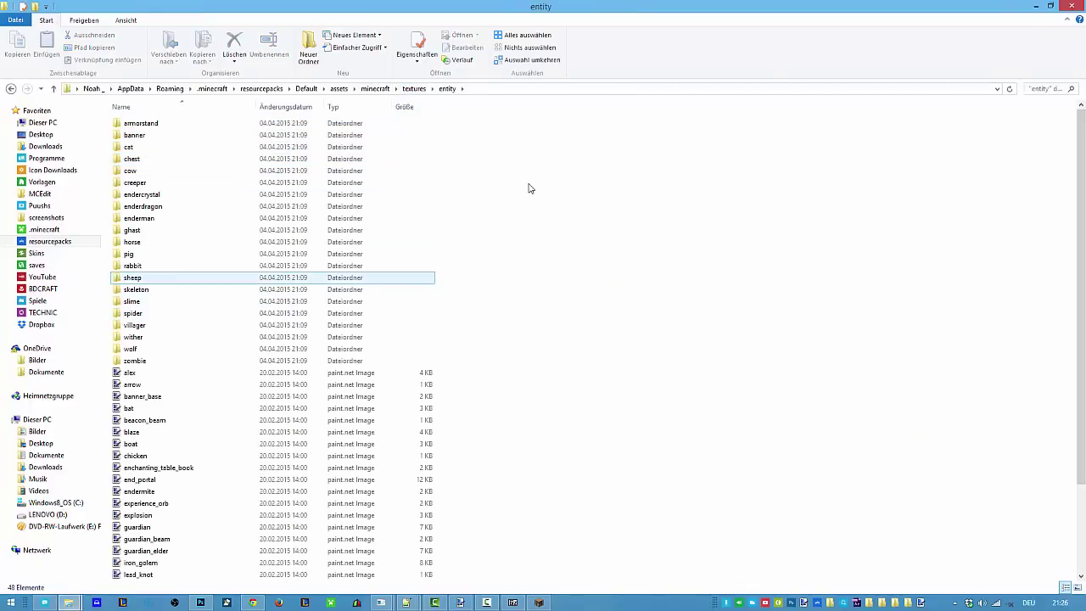
{"action": "scroll", "coordinate": [530, 189], "scroll_direction": "down", "scroll_amount": 3}
{"action": "key", "text": "Up"}
{"action": "key", "text": "Up"}
{"action": "key", "text": "Up"}
{"action": "key", "text": "Up"}
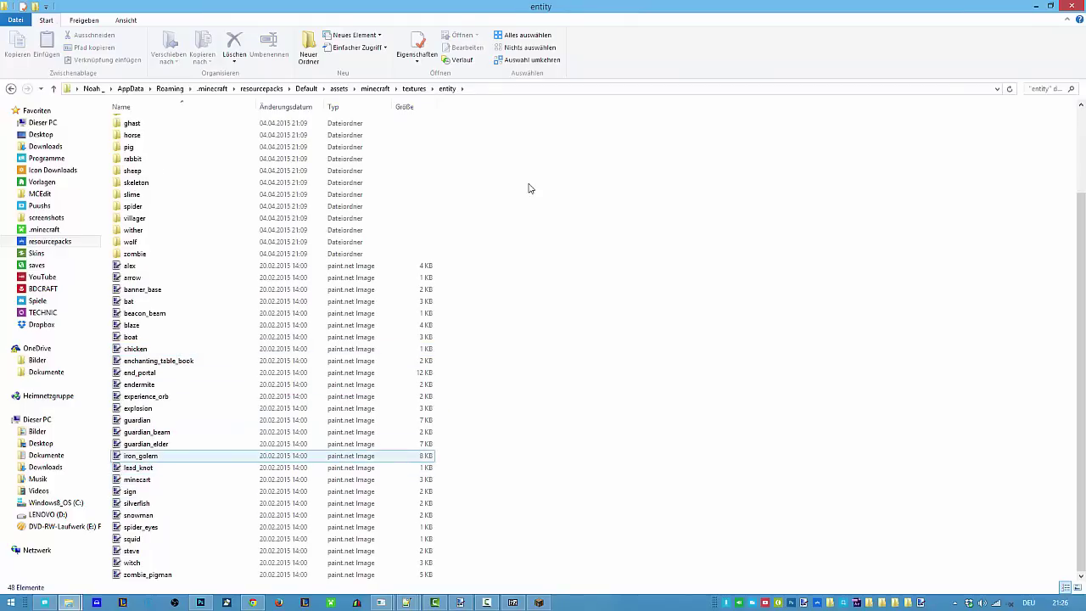
Open the guardian texture in paint.net, view it enlarged, close it and return to File Explorer
{"action": "key", "text": "Menu"}
{"action": "key", "text": "Up"}
{"action": "key", "text": "Up"}
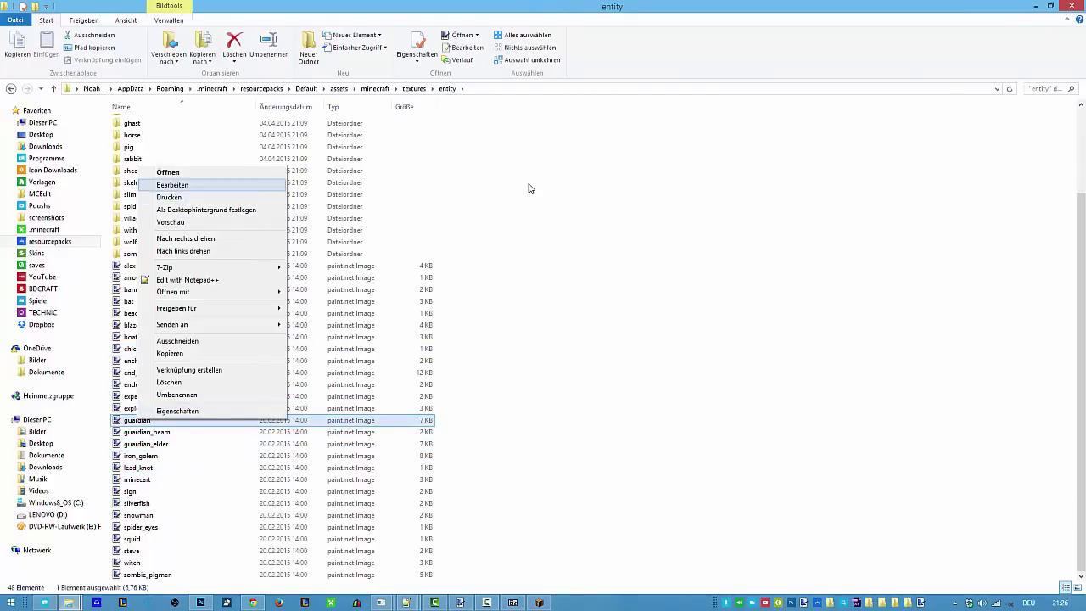
{"action": "key", "text": "Return"}
{"action": "scroll", "coordinate": [526, 295], "scroll_direction": "up", "scroll_amount": 10}
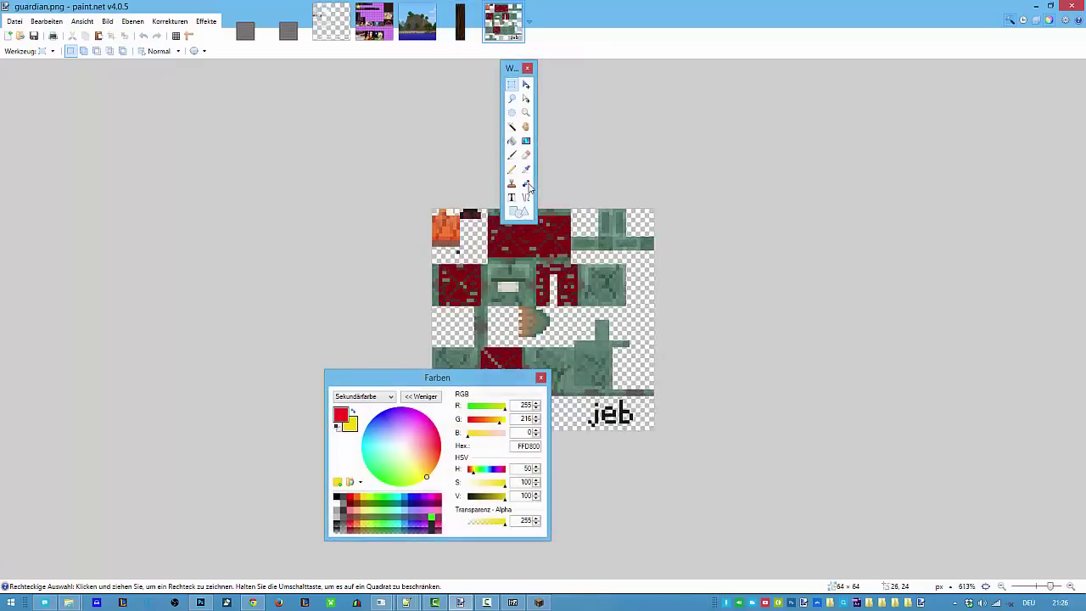
{"action": "left_click_drag", "start_coordinate": [504, 377], "coordinate": [292, 337]}
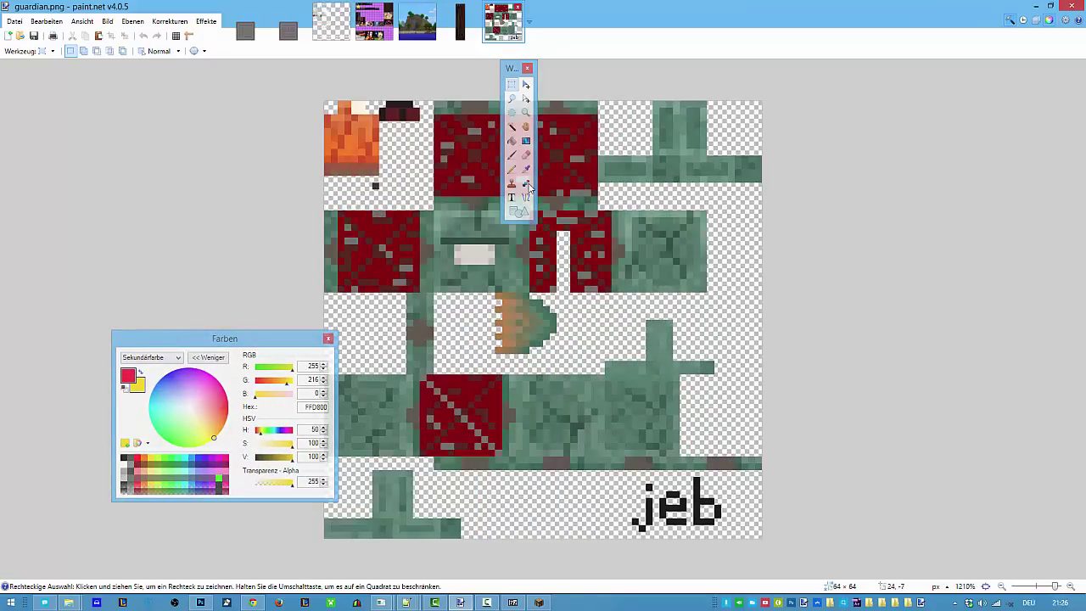
{"action": "key", "text": "ctrl+w"}
{"action": "left_click", "coordinate": [1036, 6]}
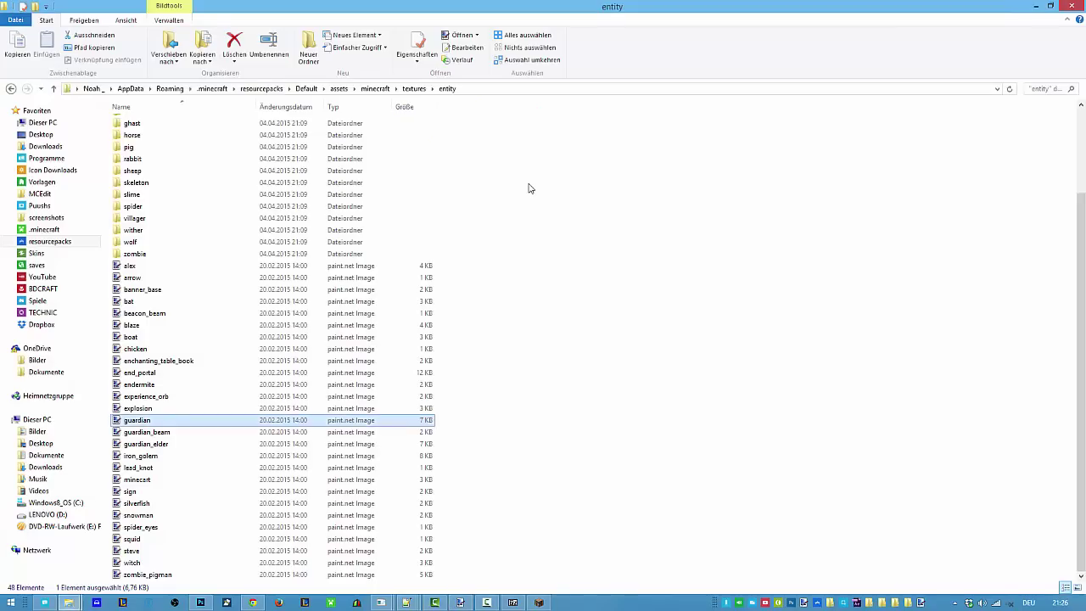
Open the alex skin texture in paint.net, close it and return to File Explorer
{"action": "scroll", "coordinate": [271, 243], "scroll_direction": "up", "scroll_amount": 3}
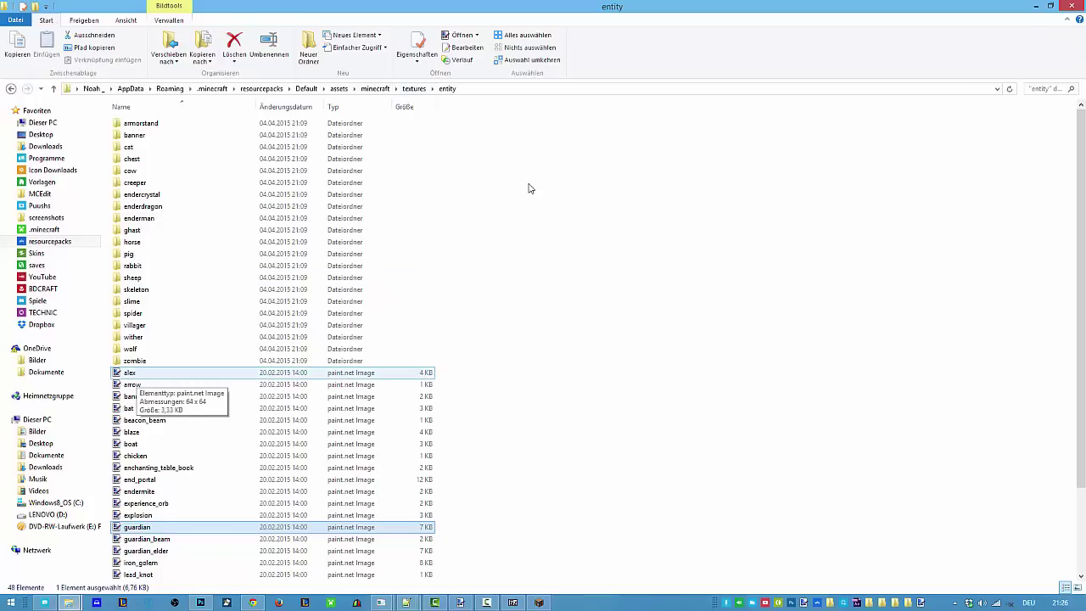
{"action": "right_click", "coordinate": [133, 373]}
{"action": "key", "text": "Return"}
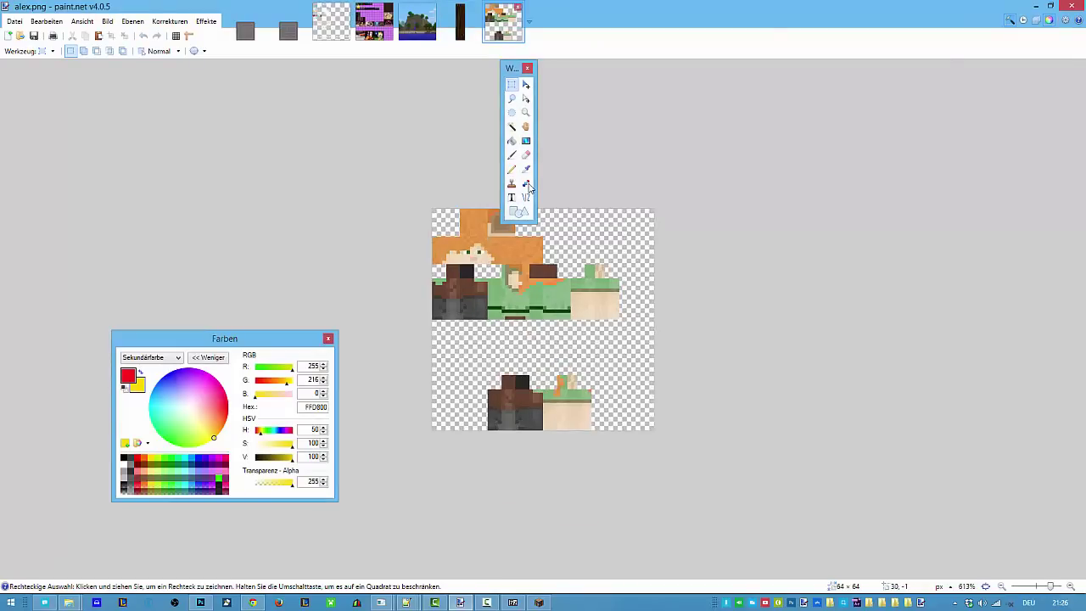
{"action": "left_click", "coordinate": [518, 8]}
{"action": "left_click", "coordinate": [1036, 6]}
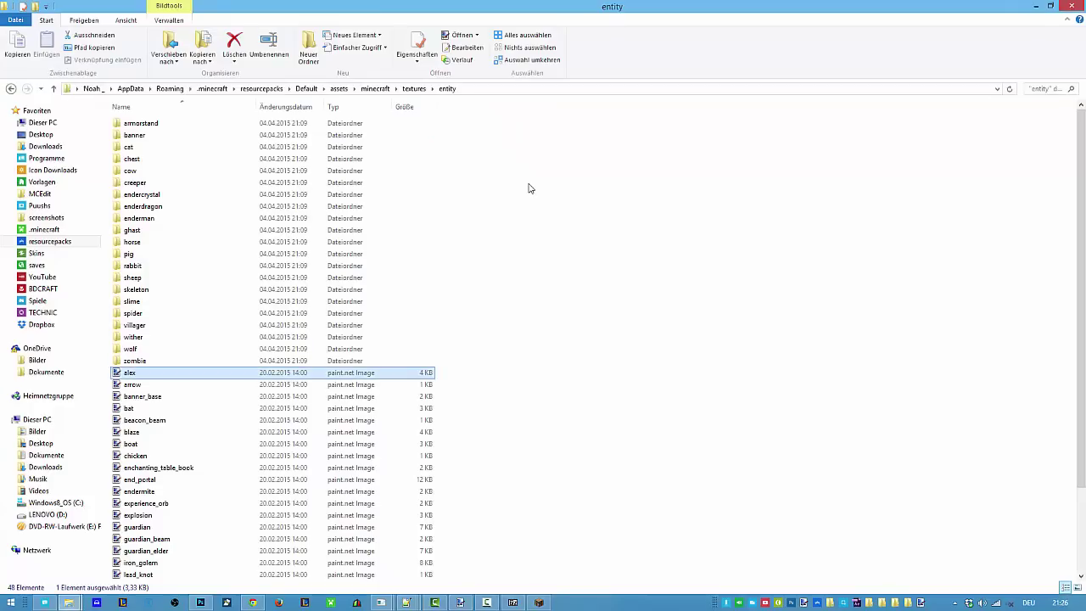
Go back from entity to the textures folder and open the particle folder
{"action": "scroll", "coordinate": [529, 187], "scroll_direction": "down", "scroll_amount": 2}
{"action": "scroll", "coordinate": [528, 188], "scroll_direction": "up", "scroll_amount": 2}
{"action": "key", "text": "BackSpace"}
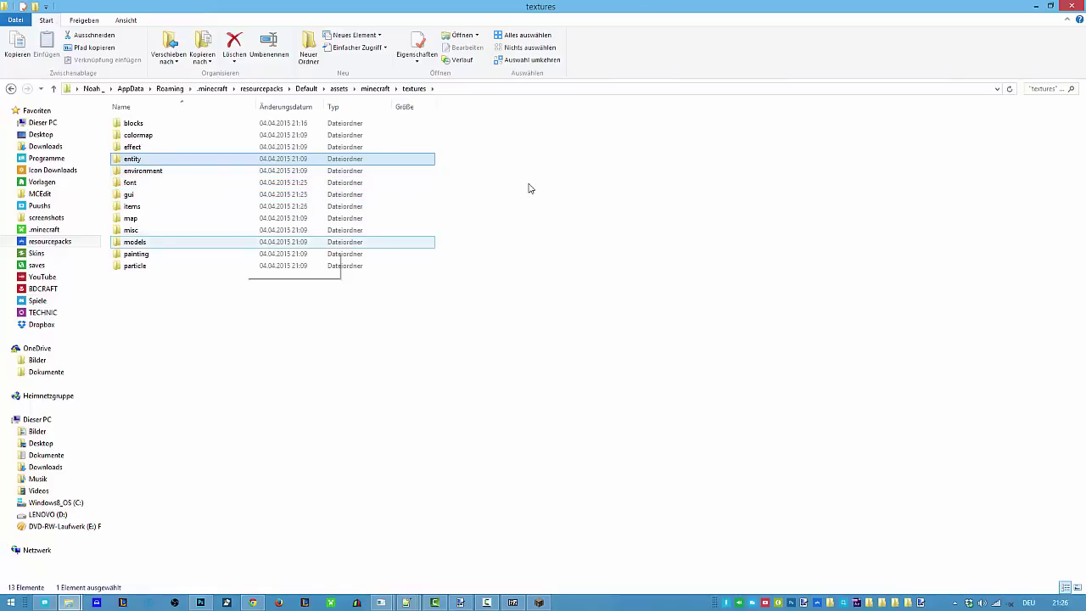
{"action": "double_click", "coordinate": [136, 265]}
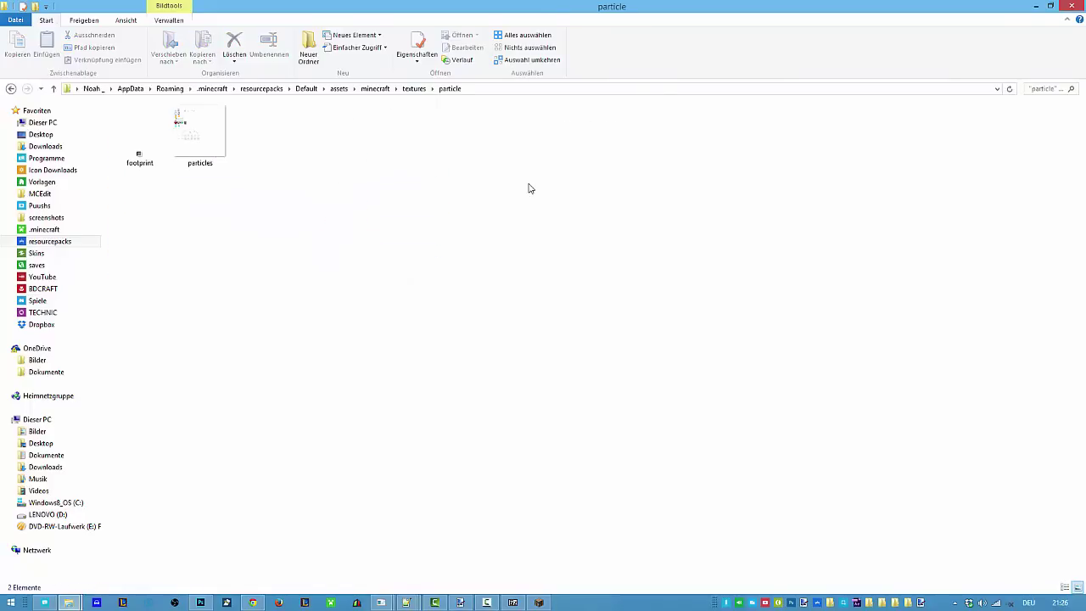
Go up to the pack's minecraft folder and open the shaders folder
{"action": "key", "text": "BackSpace"}
{"action": "key", "text": "BackSpace"}
{"action": "key", "text": "ctrl+Up"}
{"action": "key", "text": "ctrl+Up"}
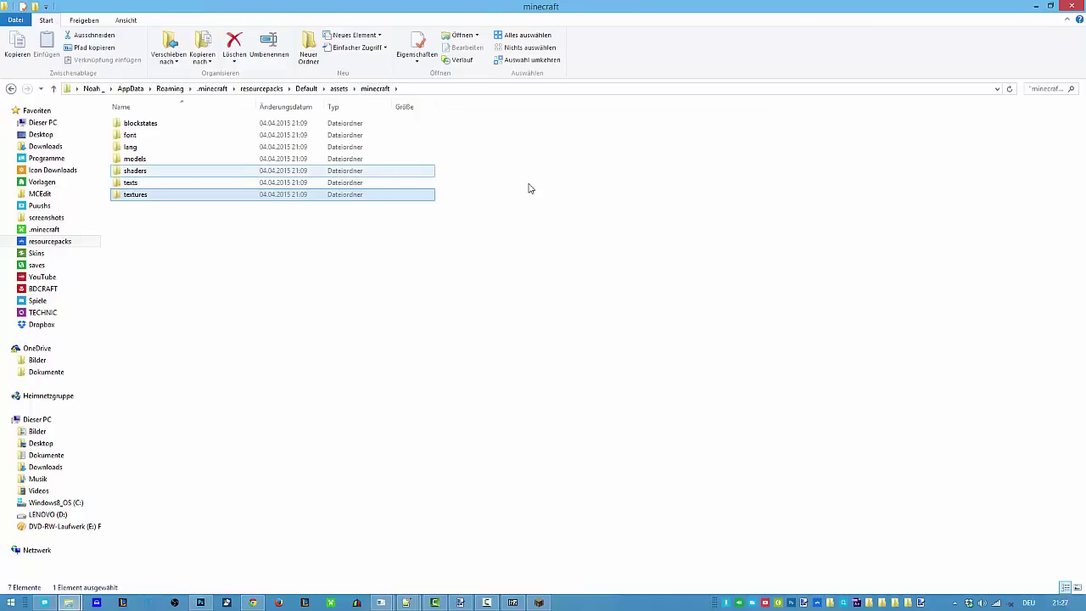
{"action": "key", "text": "space"}
{"action": "key", "text": "Return"}
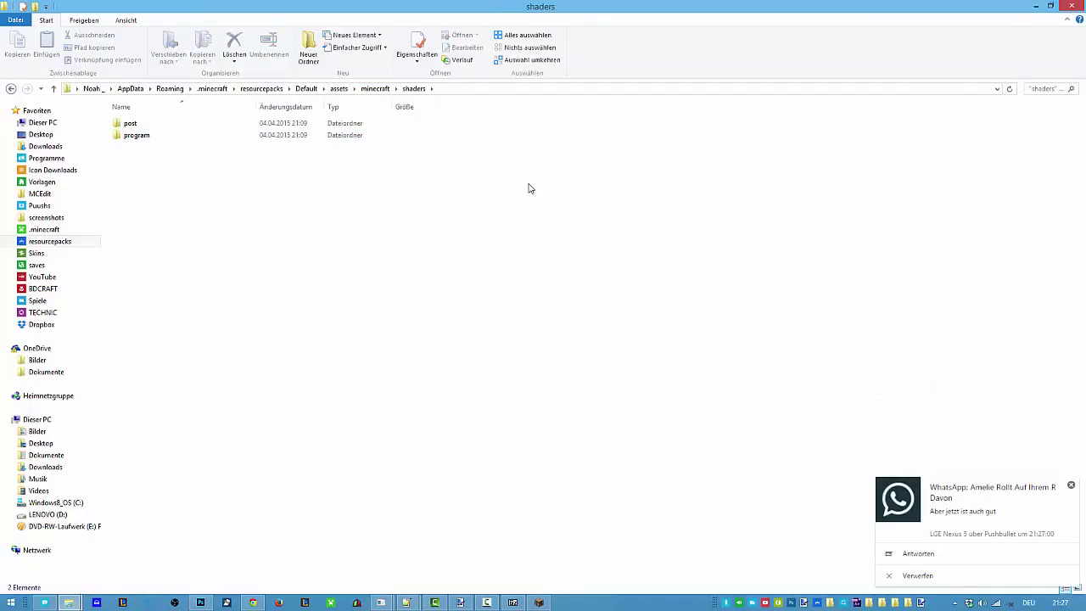
Return to the minecraft folder and open the block folder inside models
{"action": "key", "text": "BackSpace"}
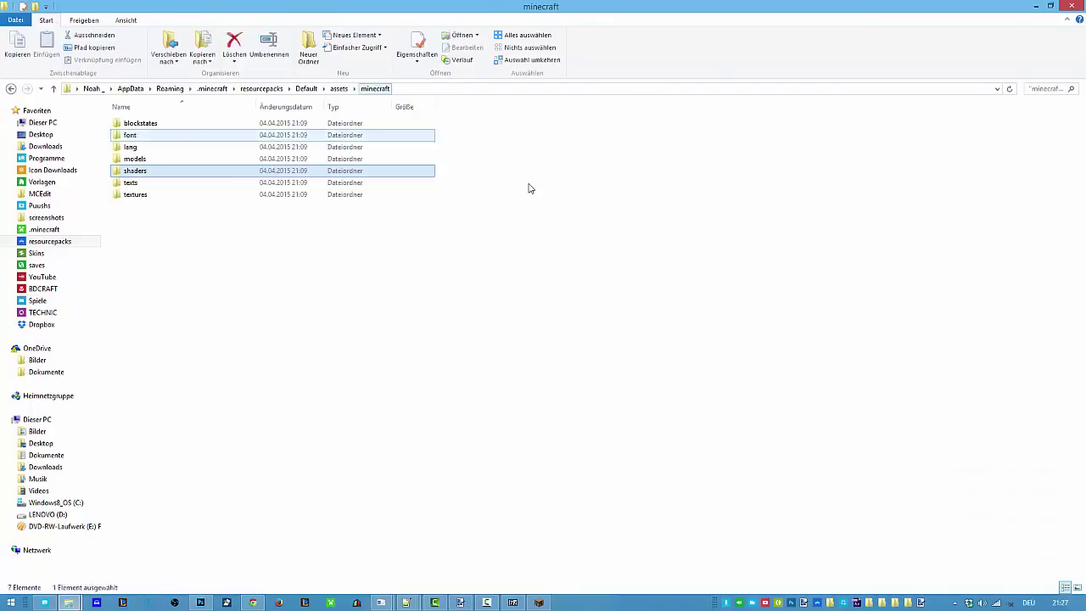
{"action": "key", "text": "Up"}
{"action": "key", "text": "Return"}
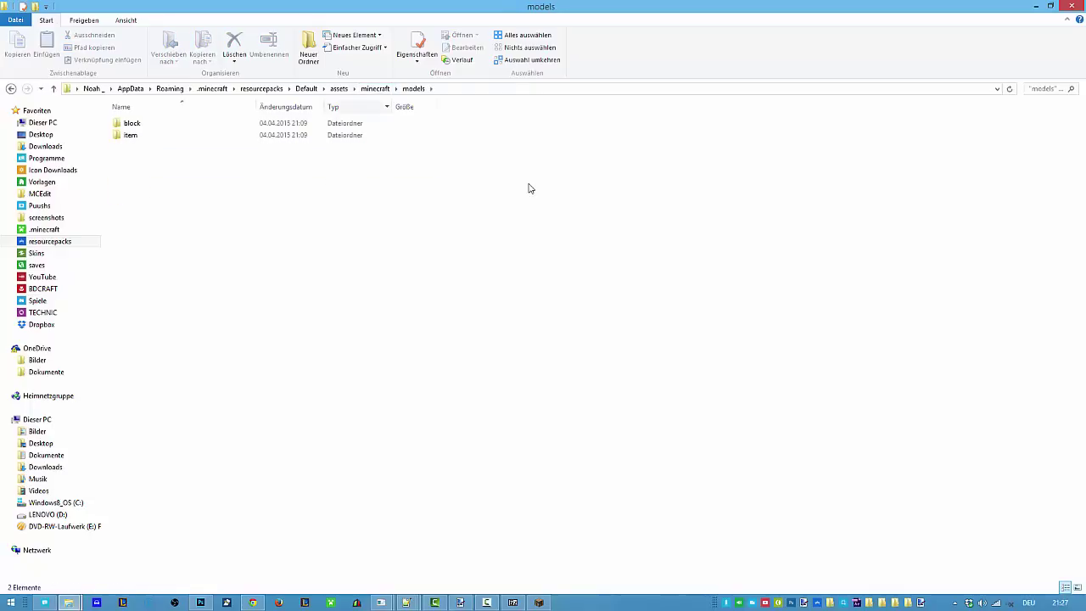
{"action": "key", "text": "Down"}
{"action": "key", "text": "Return"}
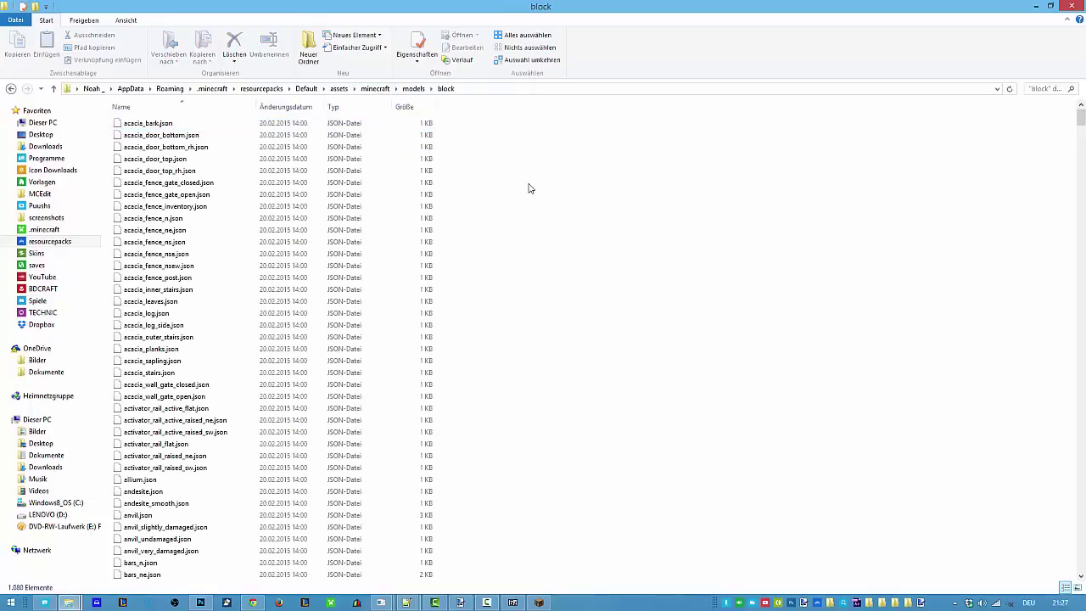
Leave the block models and go back up the folder levels to the resourcepacks folder
{"action": "left_click_drag", "start_coordinate": [1013, 460], "coordinate": [972, 514]}
{"action": "left_click_drag", "start_coordinate": [969, 442], "coordinate": [960, 524]}
{"action": "left_click", "coordinate": [414, 89]}
{"action": "left_click", "coordinate": [528, 188]}
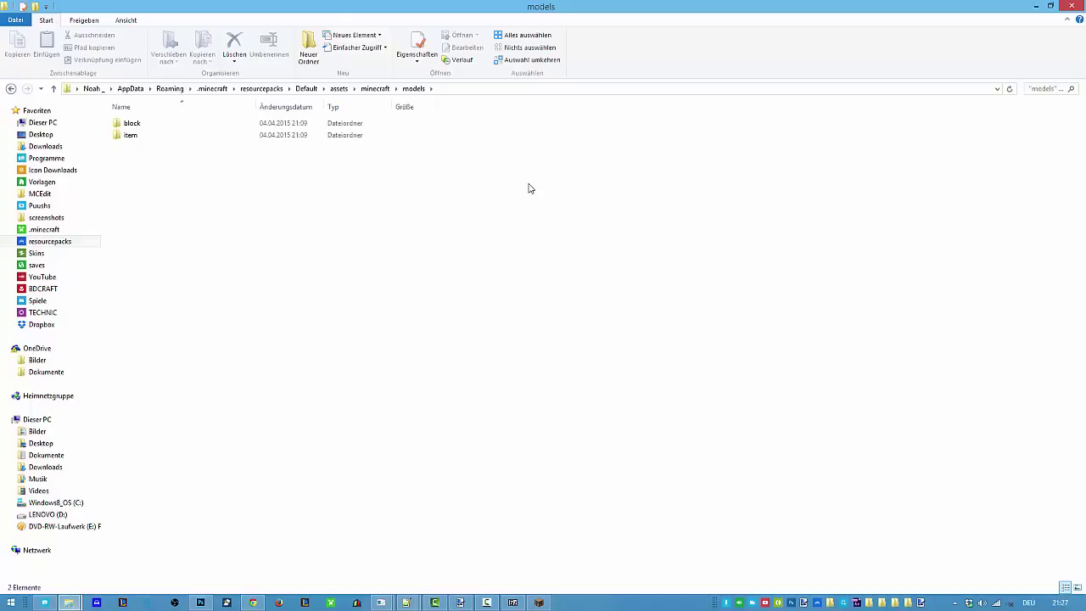
{"action": "key", "text": "BackSpace"}
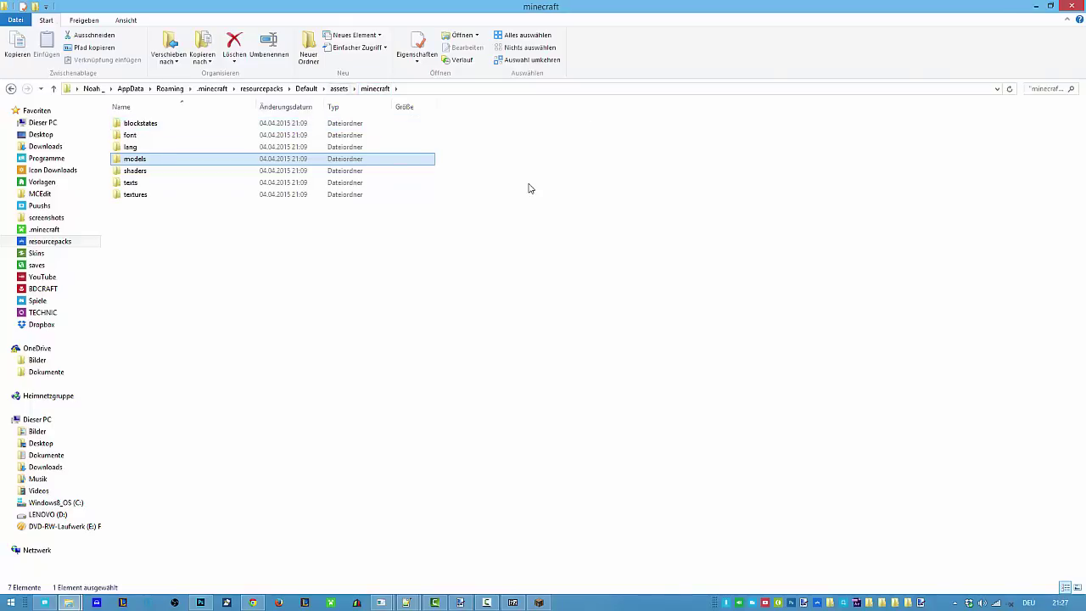
{"action": "key", "text": "BackSpace"}
{"action": "key", "text": "BackSpace"}
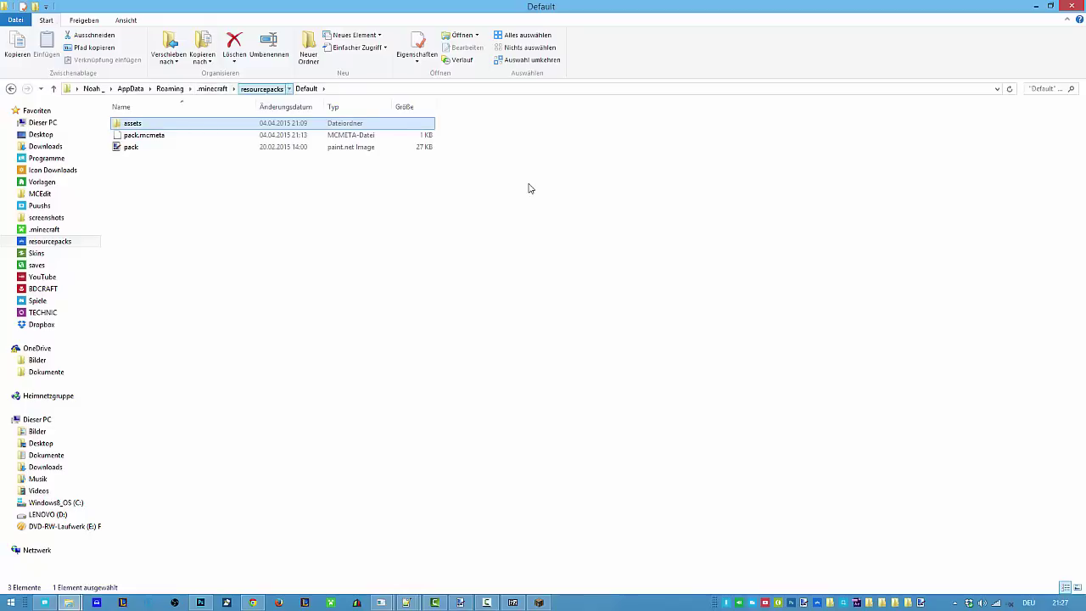
{"action": "key", "text": "BackSpace"}
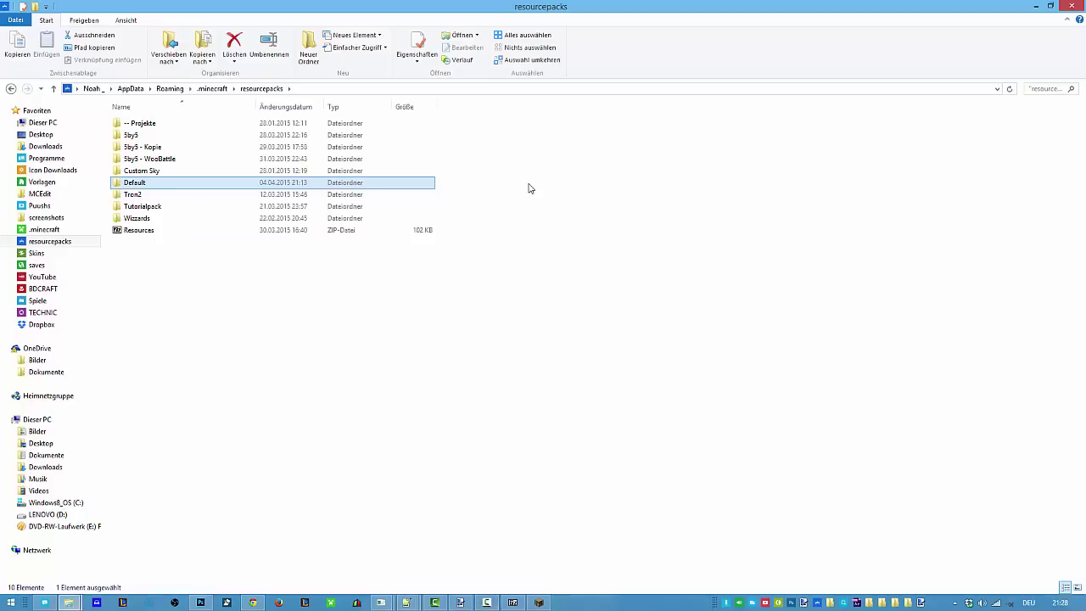
{"action": "mouse_move", "coordinate": [431, 345]}
{"action": "left_mouse_down"}
{"action": "mouse_move", "coordinate": [172, 119]}
{"action": "mouse_move", "coordinate": [115, 115]}
{"action": "mouse_move", "coordinate": [140, 255]}
{"action": "left_mouse_up"}
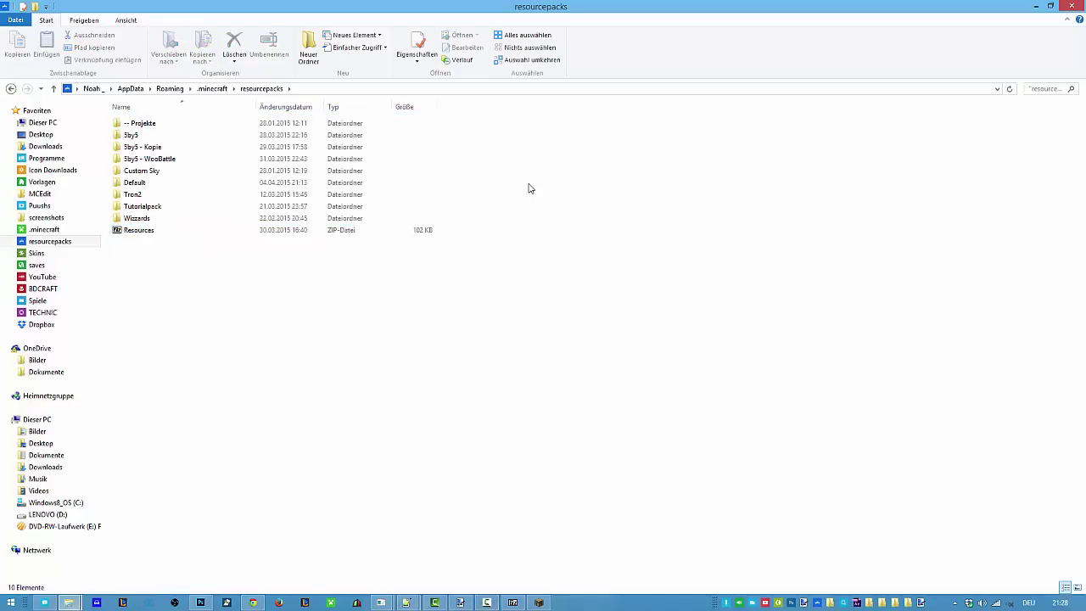
{"action": "mouse_move", "coordinate": [687, 343]}
{"action": "left_mouse_down"}
{"action": "mouse_move", "coordinate": [140, 113]}
{"action": "mouse_move", "coordinate": [178, 246]}
{"action": "left_mouse_up"}
{"action": "mouse_move", "coordinate": [579, 361]}
{"action": "left_mouse_down"}
{"action": "mouse_move", "coordinate": [311, 160]}
{"action": "mouse_move", "coordinate": [280, 253]}
{"action": "left_mouse_up"}
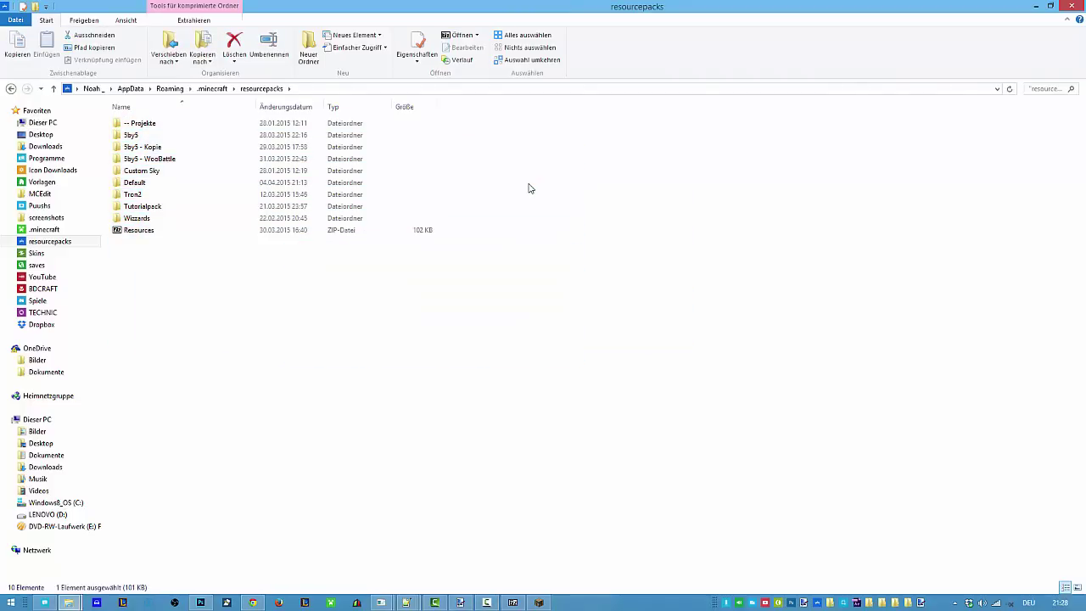
{"action": "mouse_move", "coordinate": [434, 249]}
{"action": "left_mouse_down"}
{"action": "mouse_move", "coordinate": [189, 114]}
{"action": "mouse_move", "coordinate": [124, 114]}
{"action": "mouse_move", "coordinate": [132, 269]}
{"action": "left_mouse_up"}
{"action": "mouse_move", "coordinate": [403, 326]}
{"action": "left_mouse_down"}
{"action": "mouse_move", "coordinate": [401, 305]}
{"action": "mouse_move", "coordinate": [102, 113]}
{"action": "mouse_move", "coordinate": [134, 276]}
{"action": "mouse_move", "coordinate": [243, 312]}
{"action": "left_mouse_up"}
{"action": "mouse_move", "coordinate": [379, 266]}
{"action": "left_mouse_down"}
{"action": "mouse_move", "coordinate": [305, 177]}
{"action": "mouse_move", "coordinate": [113, 116]}
{"action": "mouse_move", "coordinate": [135, 264]}
{"action": "left_mouse_up"}
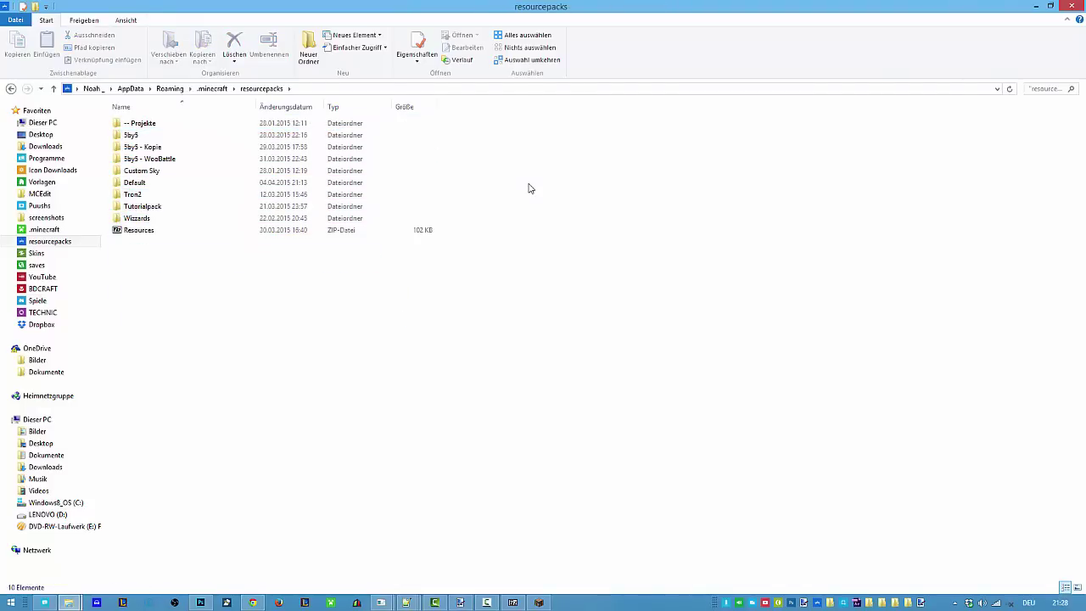